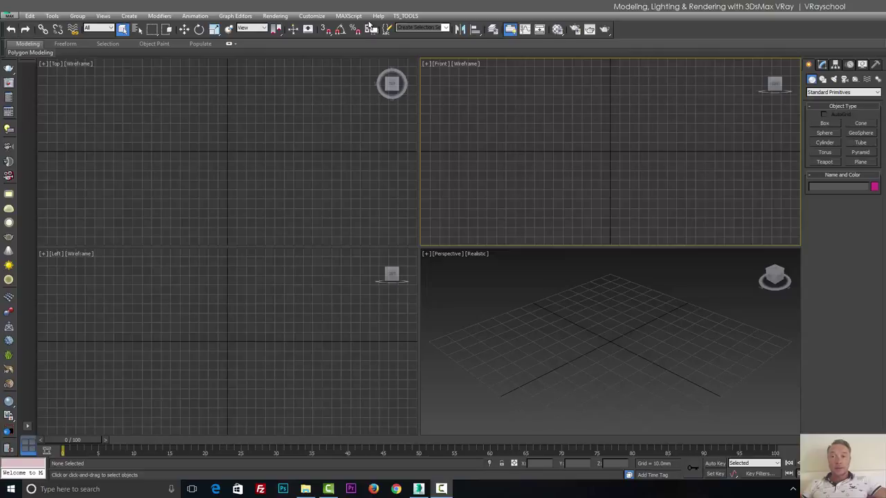
Step: Review the move and rotate tools, the selection filter categories and the Material Editor, leaving the selection filter at All
{"action": "left_click", "coordinate": [184, 29]}
{"action": "left_click", "coordinate": [199, 29]}
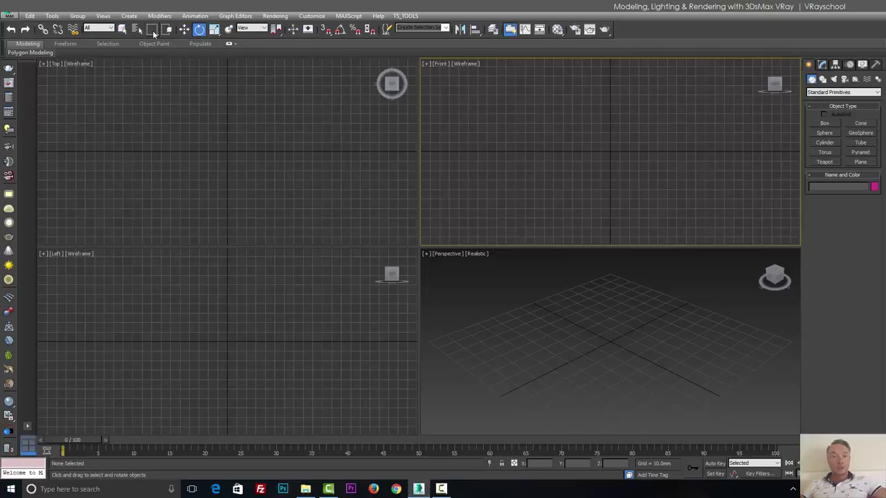
{"action": "left_click", "coordinate": [99, 29]}
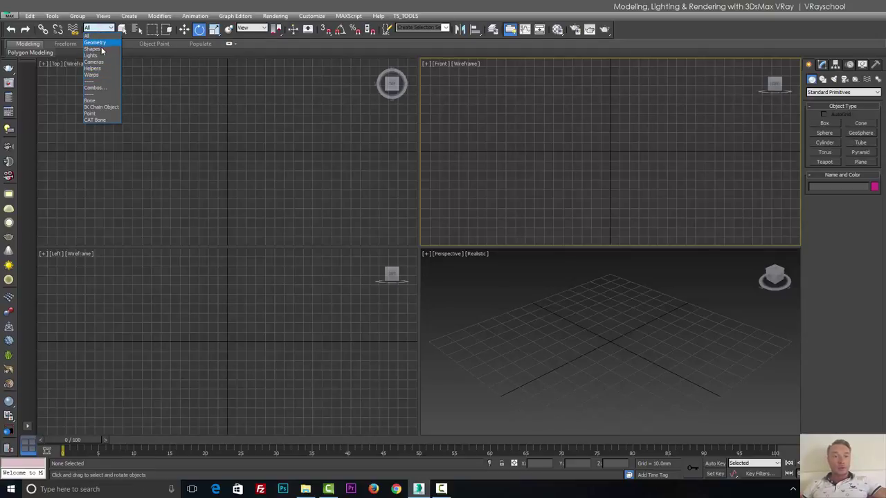
{"action": "left_click", "coordinate": [94, 38]}
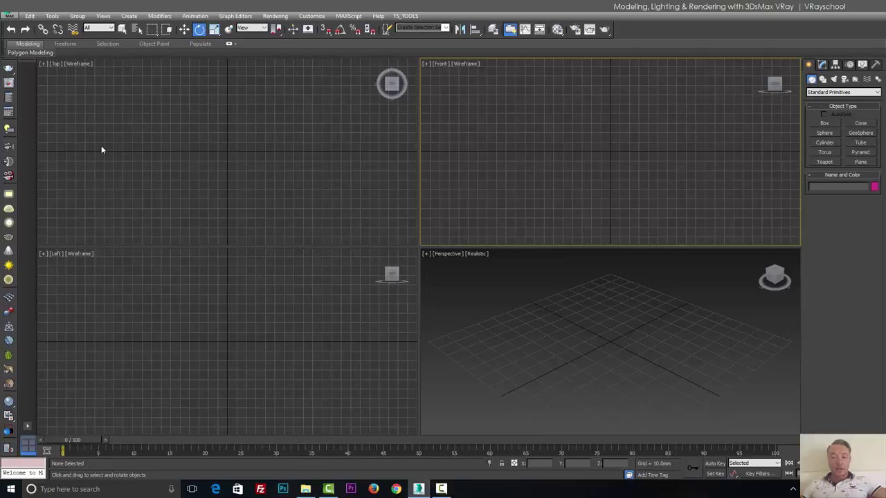
{"action": "left_click", "coordinate": [97, 28]}
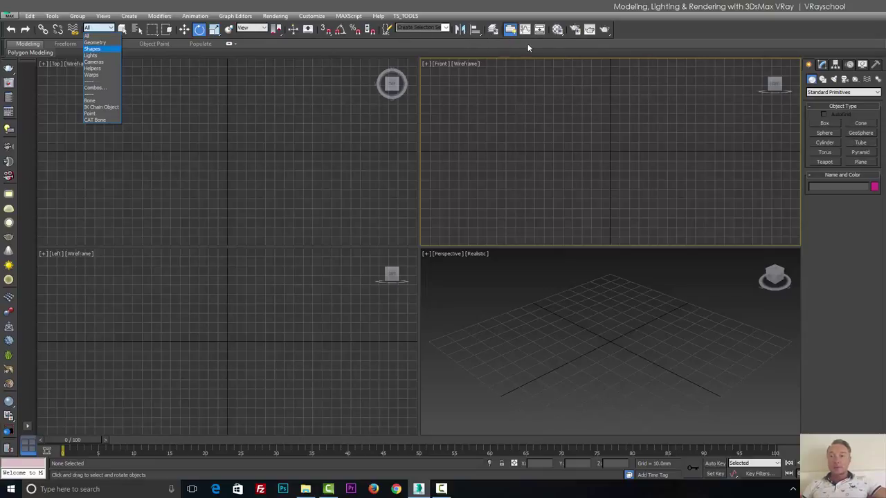
{"action": "left_click", "coordinate": [558, 32]}
{"action": "left_click", "coordinate": [557, 30]}
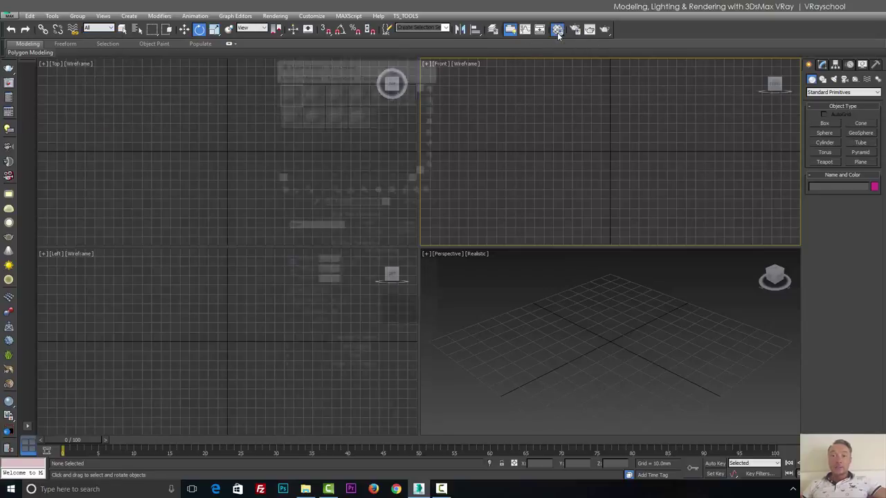
{"action": "left_click", "coordinate": [429, 58]}
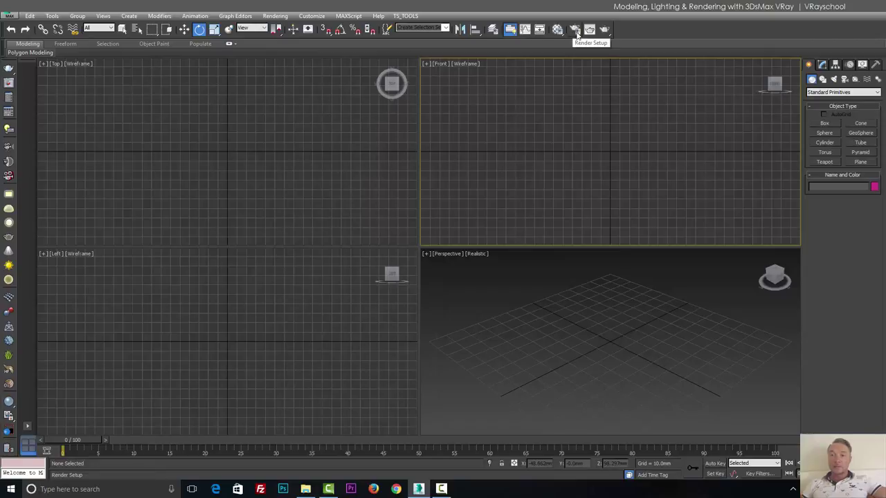
Step: Assign V-Ray Edu 3.60.02 as the production renderer in Render Setup, then put the dialog away
{"action": "left_click", "coordinate": [576, 31]}
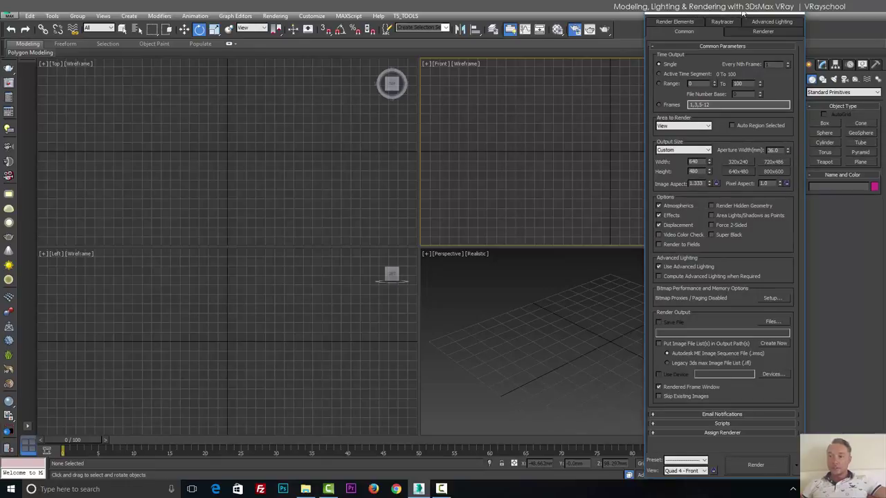
{"action": "left_click", "coordinate": [751, 415]}
{"action": "scroll", "coordinate": [768, 388], "scroll_direction": "down", "scroll_amount": 2}
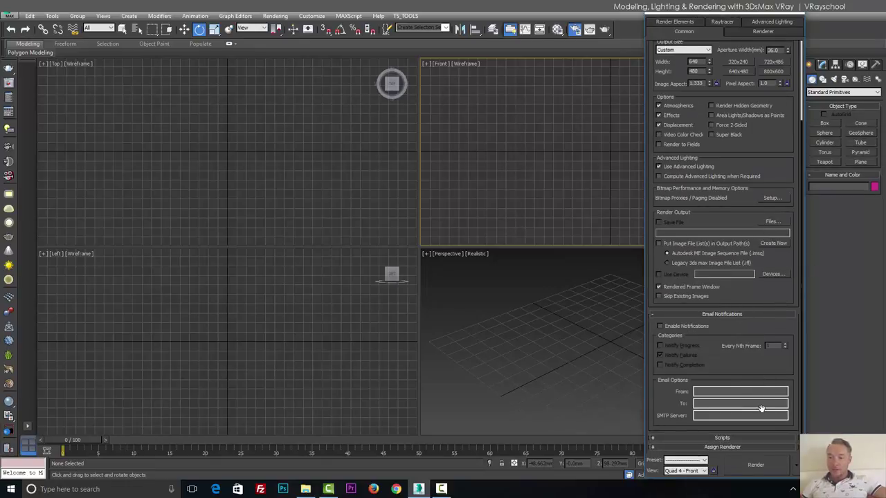
{"action": "left_click", "coordinate": [735, 442]}
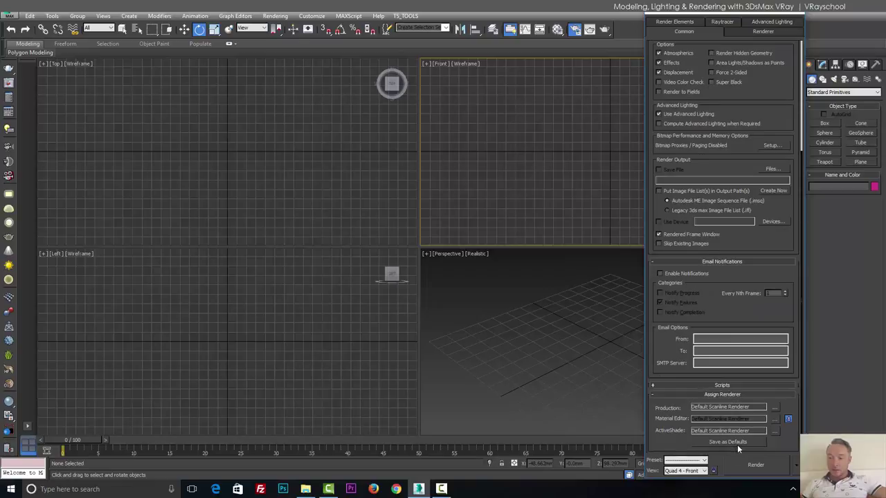
{"action": "left_click", "coordinate": [775, 407]}
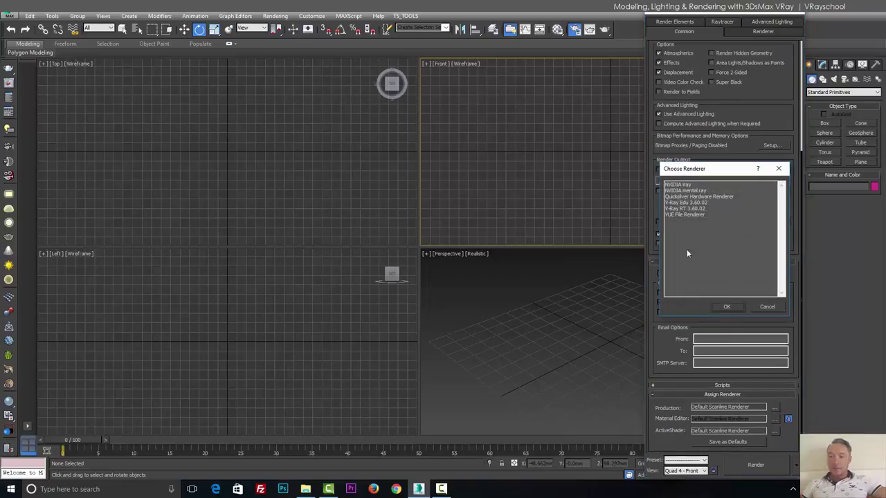
{"action": "left_click", "coordinate": [687, 202]}
{"action": "left_click", "coordinate": [727, 307]}
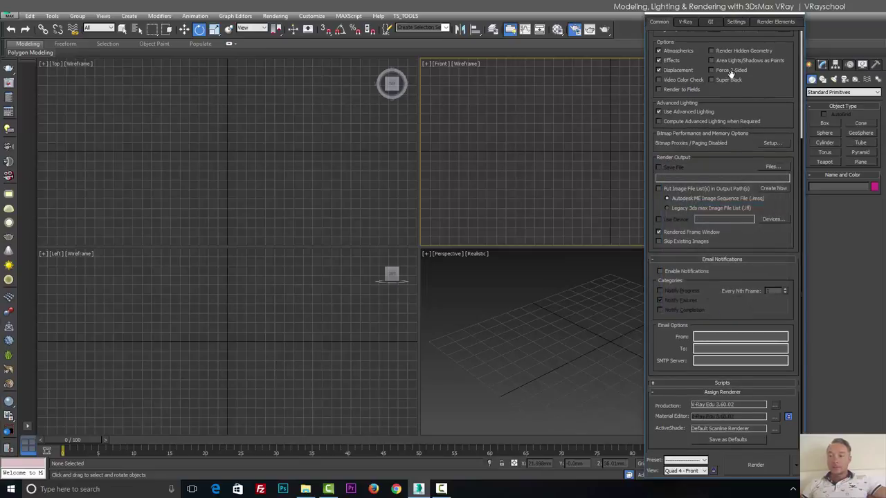
{"action": "left_click", "coordinate": [761, 12]}
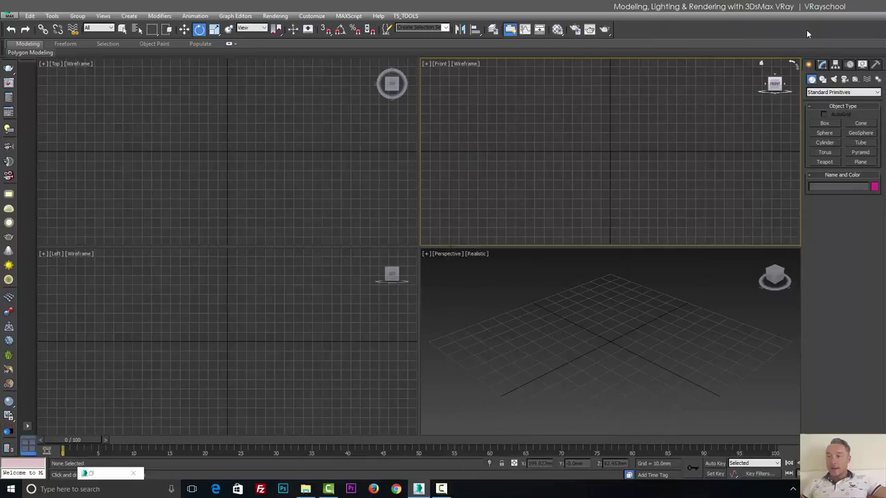
Step: Look through the creation categories from geometry and shapes to lights, cameras, helpers, space warps and systems
{"action": "left_click", "coordinate": [835, 93]}
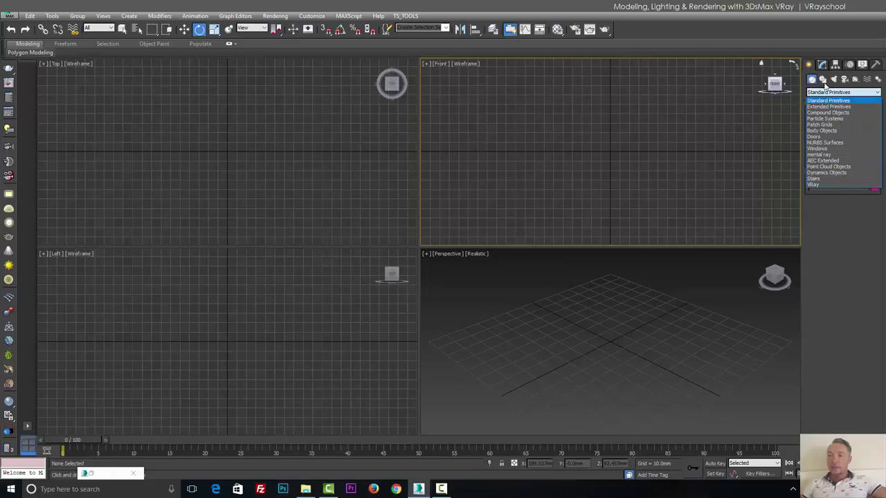
{"action": "left_click", "coordinate": [823, 81]}
{"action": "left_click", "coordinate": [823, 81]}
{"action": "left_click", "coordinate": [834, 81]}
{"action": "left_click", "coordinate": [845, 80]}
{"action": "left_click", "coordinate": [855, 79]}
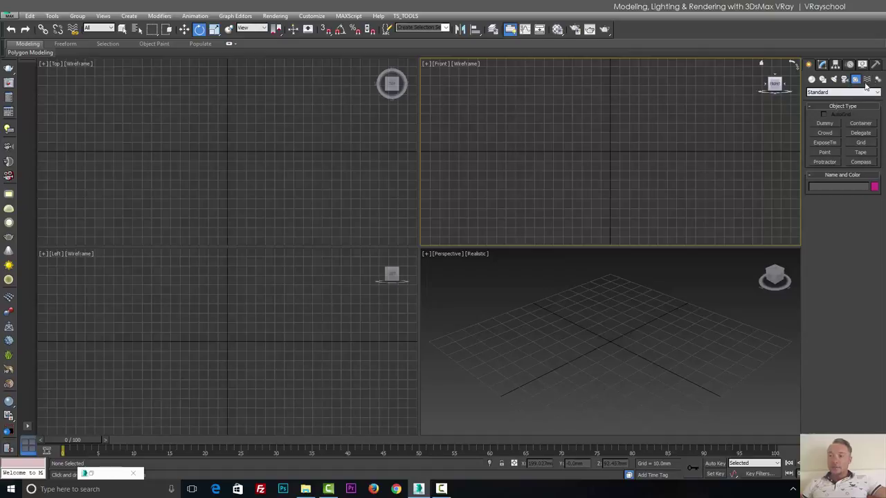
{"action": "left_click", "coordinate": [866, 79]}
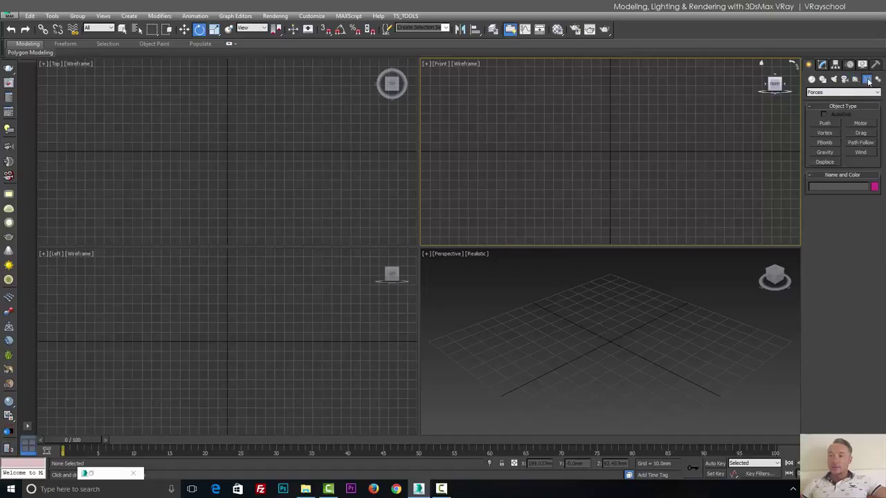
{"action": "left_click", "coordinate": [878, 79]}
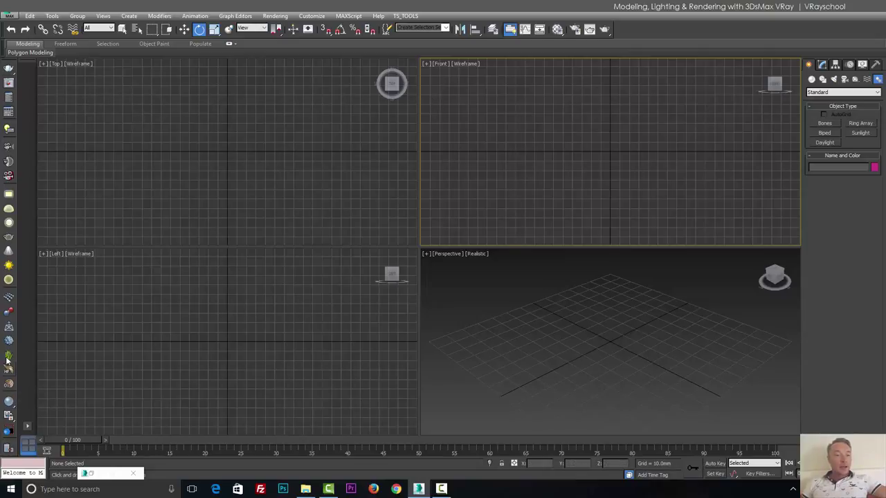
Step: Examine the V-Ray Quick Settings, then display the VRay object types among the geometry creation categories
{"action": "left_click", "coordinate": [8, 113]}
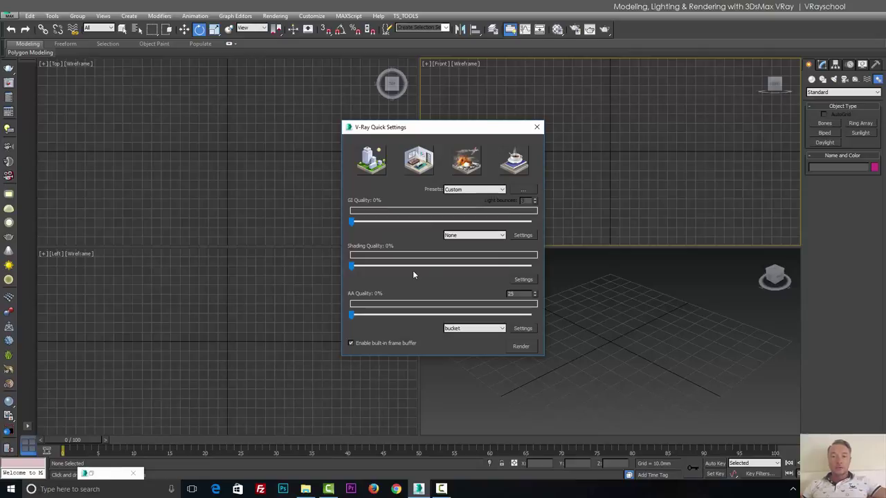
{"action": "left_click", "coordinate": [537, 128]}
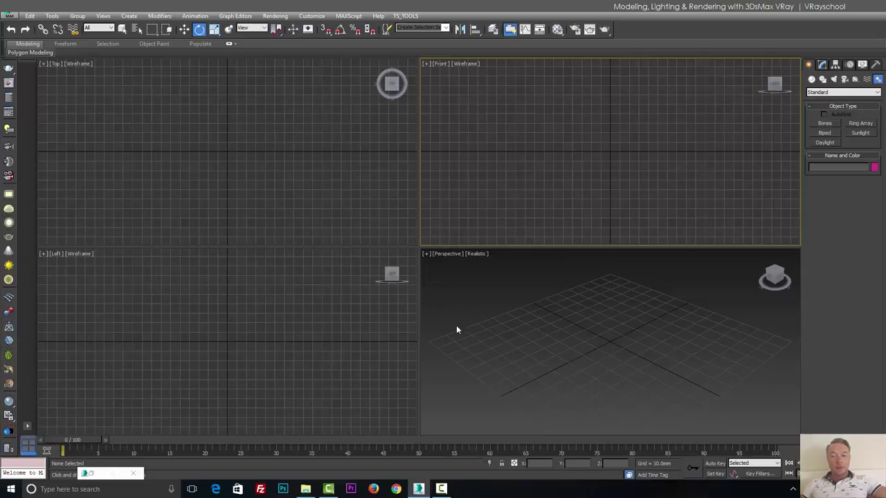
{"action": "left_click", "coordinate": [846, 94]}
{"action": "left_click", "coordinate": [846, 94]}
{"action": "left_click", "coordinate": [813, 80]}
{"action": "left_click", "coordinate": [849, 92]}
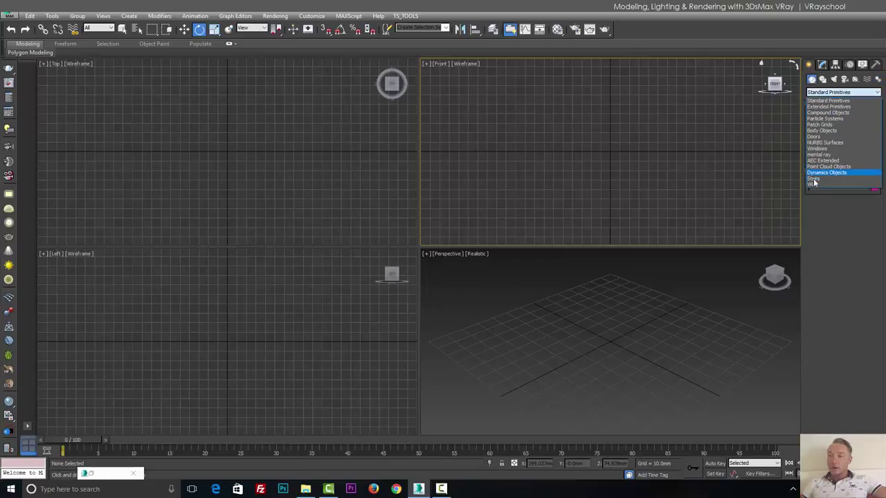
{"action": "left_click", "coordinate": [816, 184]}
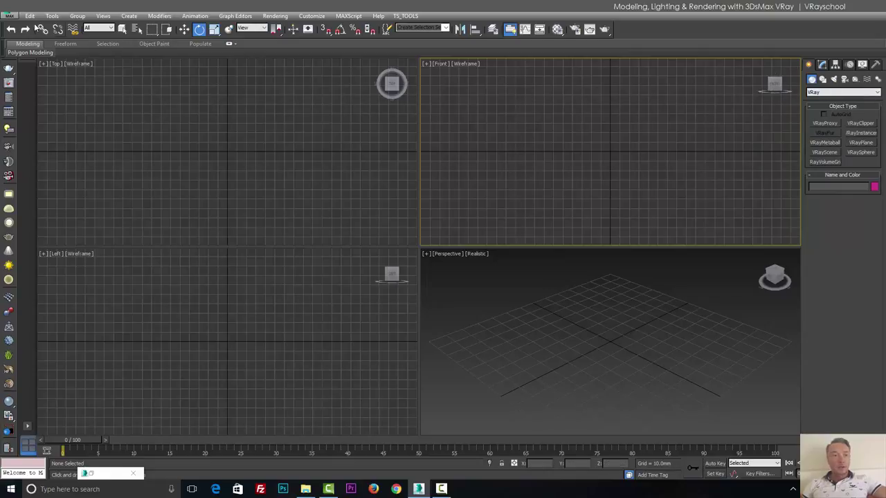
Step: Start importing a file and browse to the drawings in the 20_dwg folder
{"action": "left_click", "coordinate": [13, 14]}
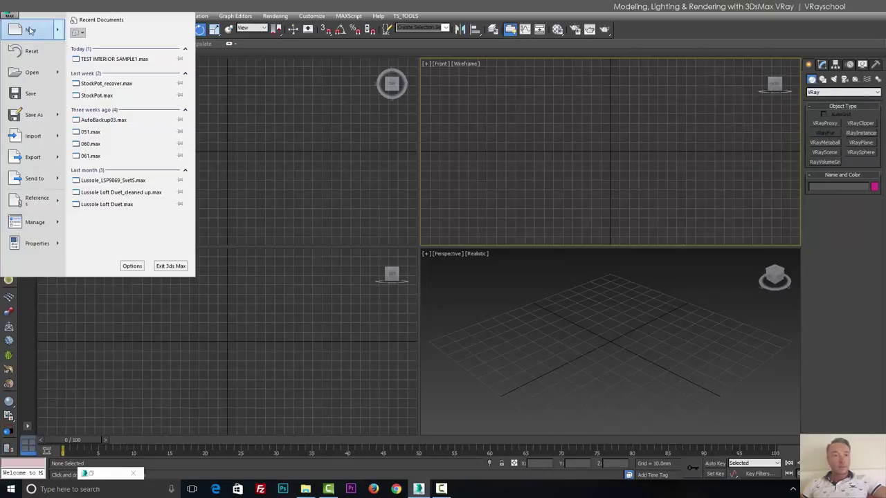
{"action": "mouse_move", "coordinate": [27, 137]}
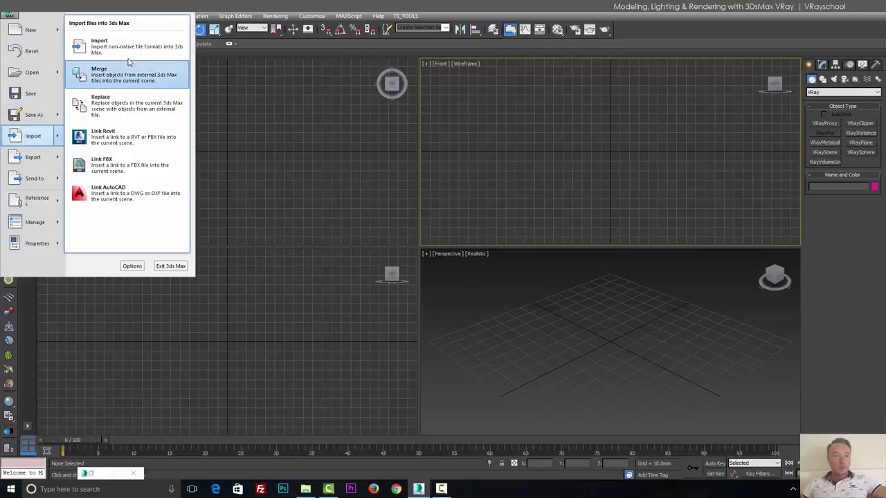
{"action": "left_click", "coordinate": [128, 38]}
{"action": "left_click", "coordinate": [165, 38]}
{"action": "scroll", "coordinate": [128, 234], "scroll_direction": "down", "scroll_amount": 3}
{"action": "left_click", "coordinate": [128, 233]}
{"action": "double_click", "coordinate": [124, 72]}
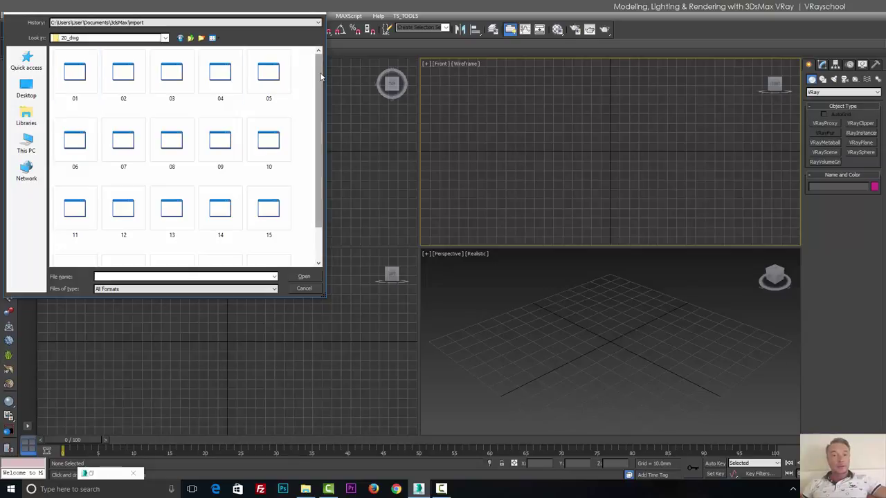
{"action": "left_click_drag", "start_coordinate": [320, 76], "coordinate": [325, 60]}
{"action": "left_click_drag", "start_coordinate": [320, 92], "coordinate": [322, 129]}
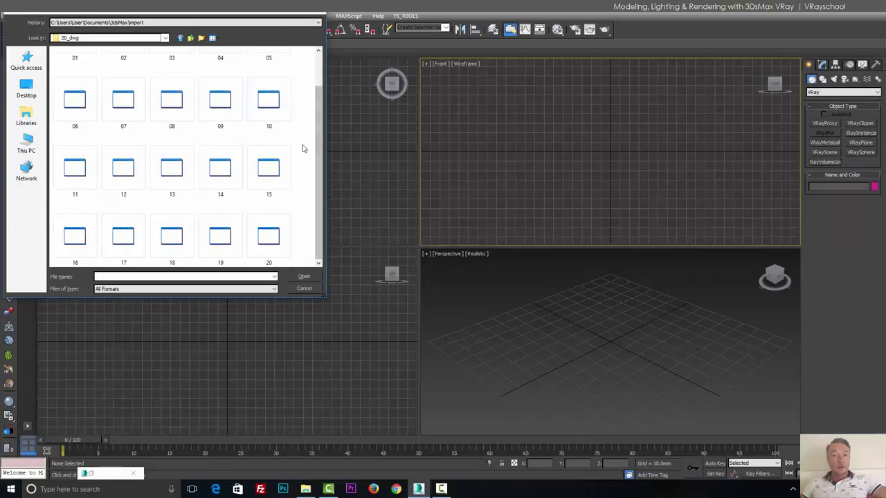
Step: Import drawing 08.dwg into the scene, keeping the preset AutoCAD DWG/DXF import options
{"action": "left_click", "coordinate": [173, 110]}
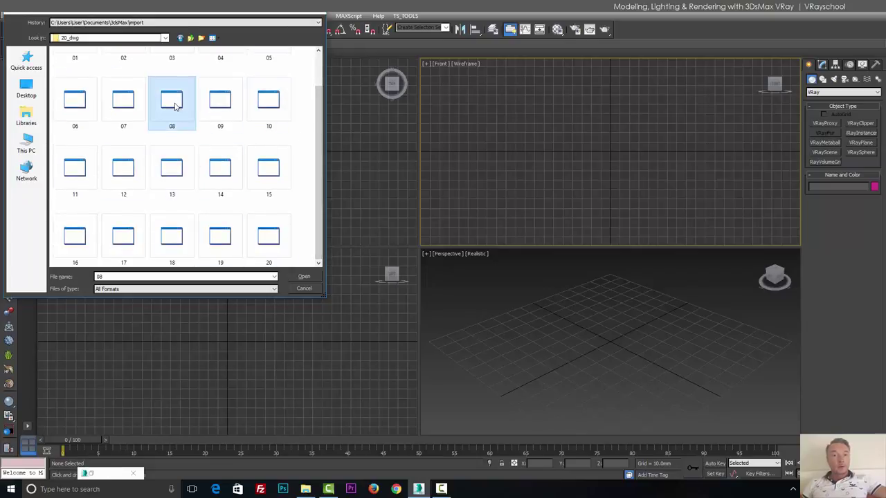
{"action": "left_click", "coordinate": [302, 278]}
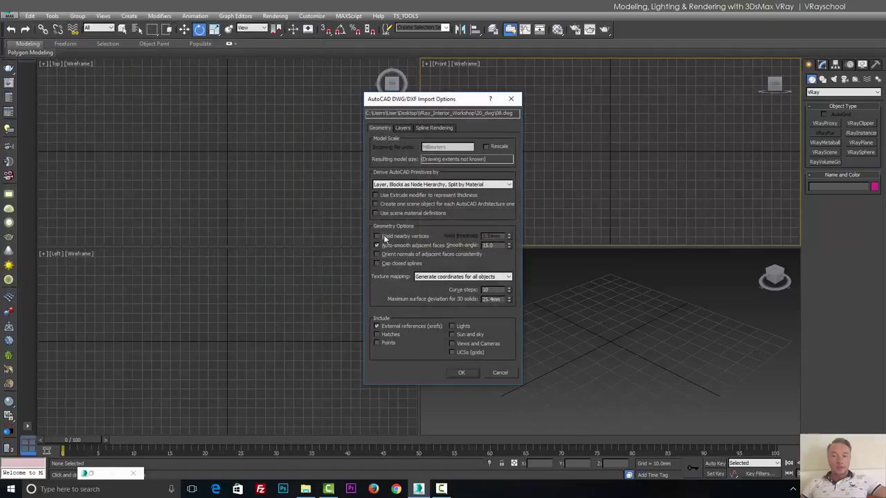
{"action": "left_click", "coordinate": [462, 372]}
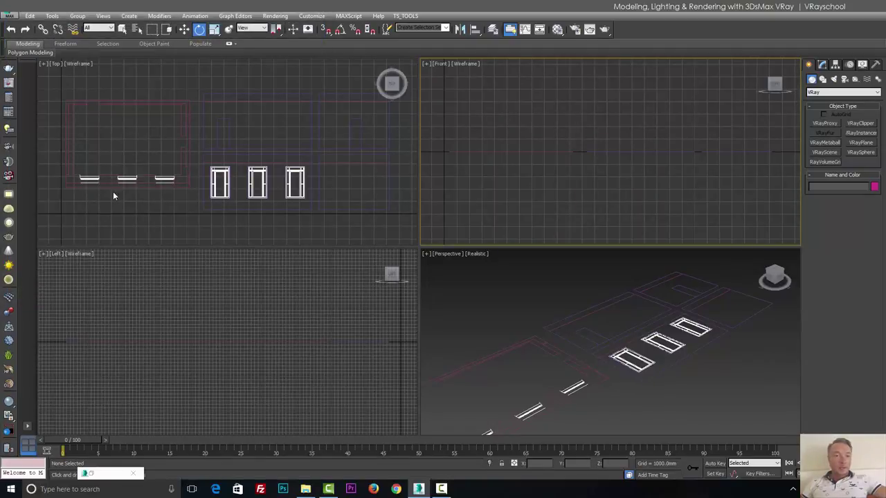
Step: Inspect the imported wall and elevation shapes by selecting them separately and together in the Top view, then deselect them
{"action": "left_click", "coordinate": [73, 106]}
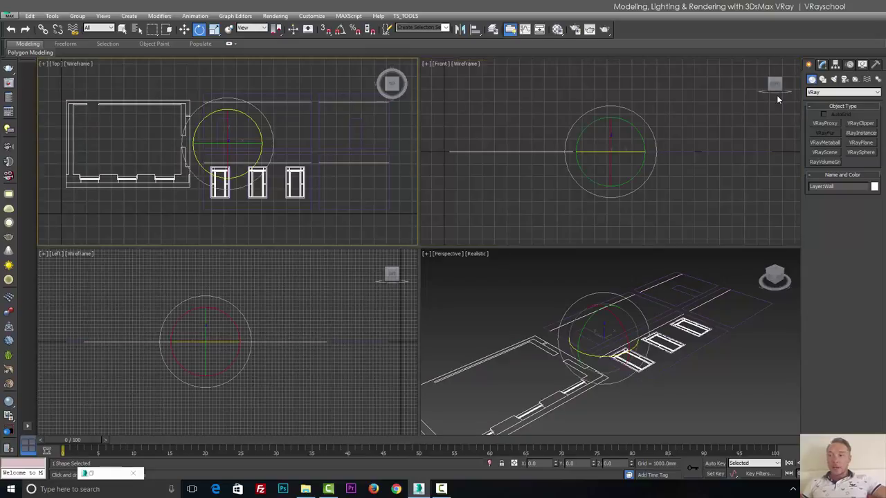
{"action": "left_click", "coordinate": [822, 65]}
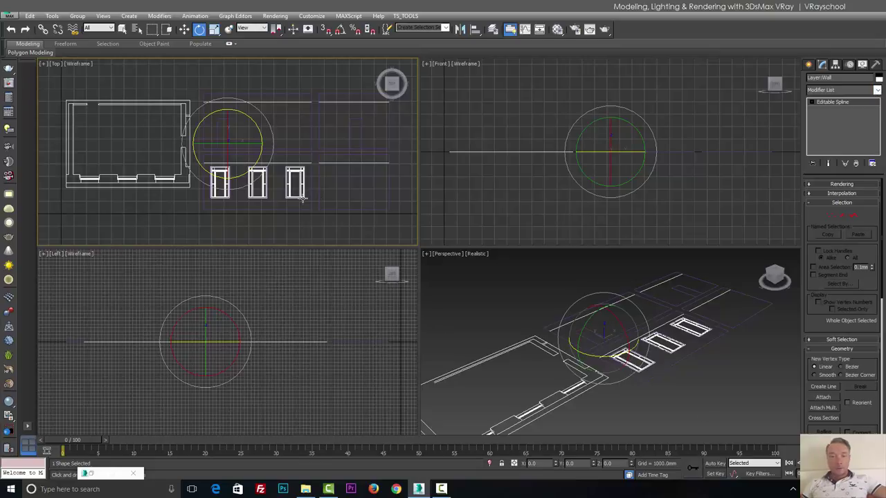
{"action": "left_click", "coordinate": [336, 208]}
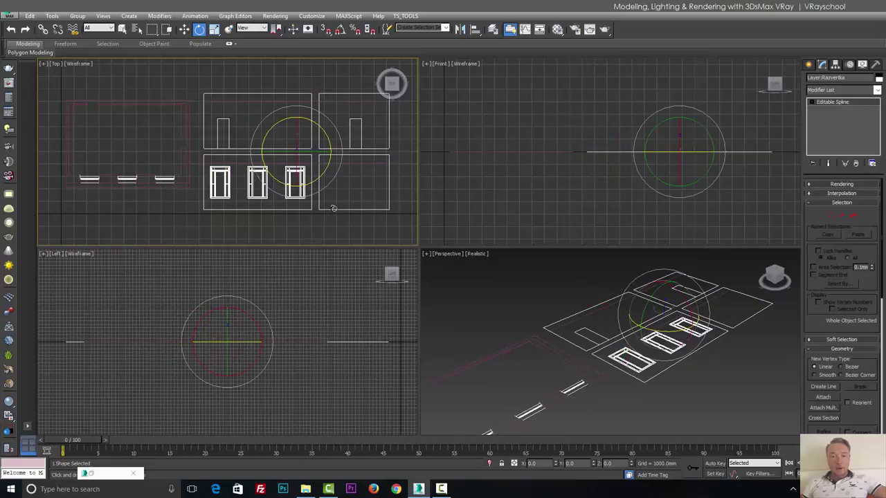
{"action": "left_click_drag", "start_coordinate": [80, 80], "coordinate": [366, 238]}
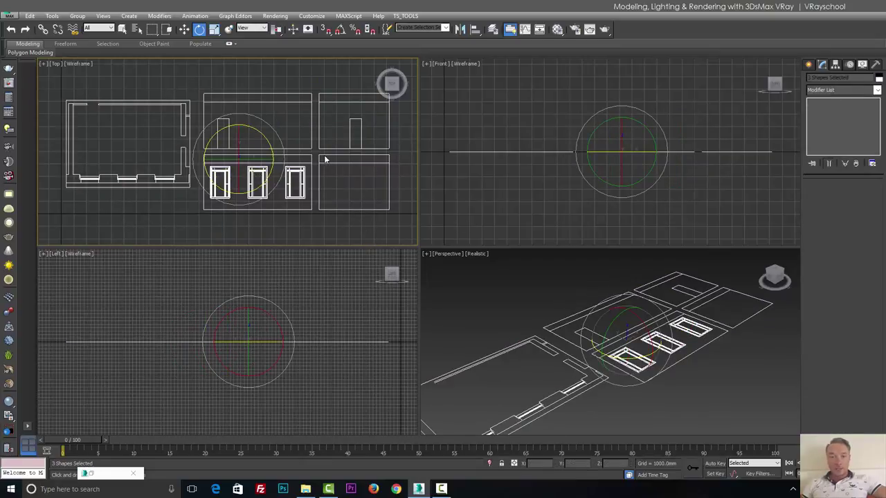
{"action": "left_click", "coordinate": [198, 83]}
Step: Attach the Layer:Fasad and Layer:Razvertka shapes to the Layer:Wall spline with Attach Multiple
{"action": "left_click", "coordinate": [189, 111]}
{"action": "left_click", "coordinate": [830, 408]}
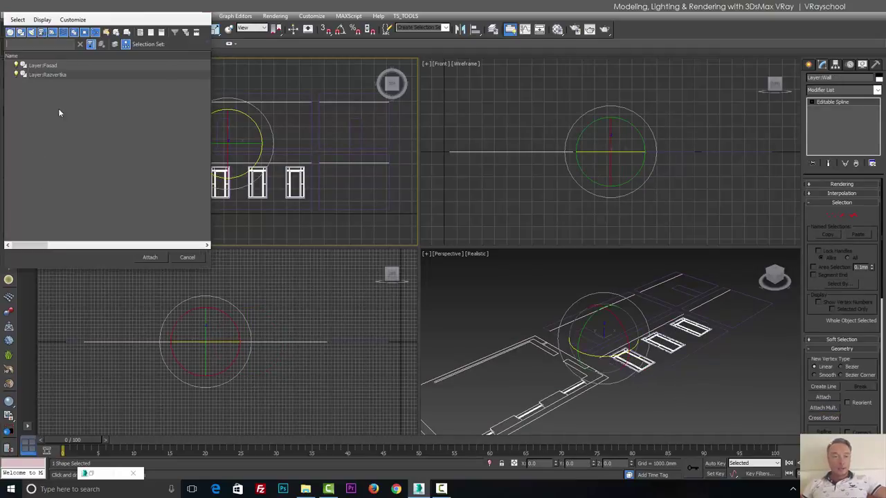
{"action": "left_click", "coordinate": [43, 65]}
{"action": "left_click", "coordinate": [52, 74], "text": "shift"}
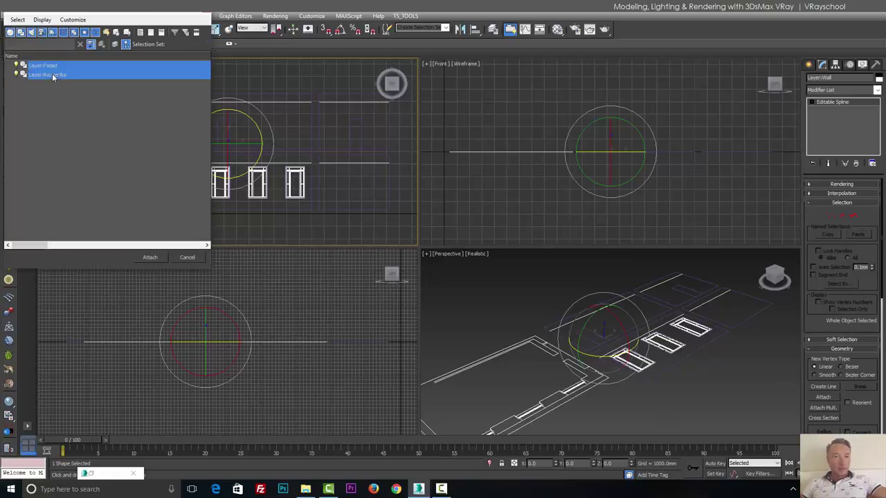
{"action": "left_click", "coordinate": [151, 257]}
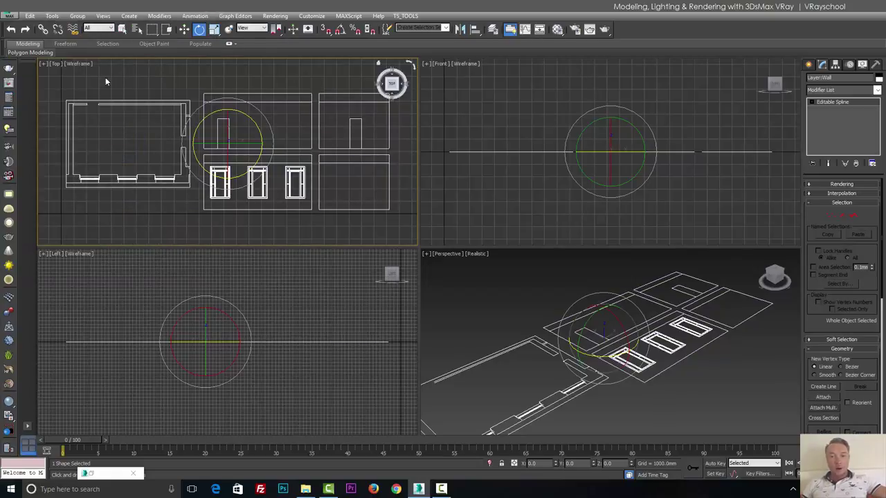
Step: Switch the Layer:Wall editable spline to Segment sub-object level
{"action": "left_click", "coordinate": [813, 104]}
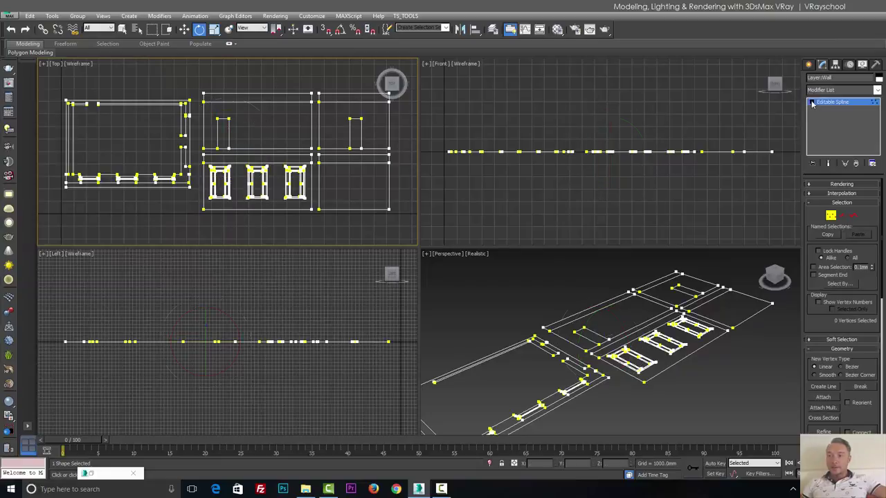
{"action": "left_click", "coordinate": [843, 217]}
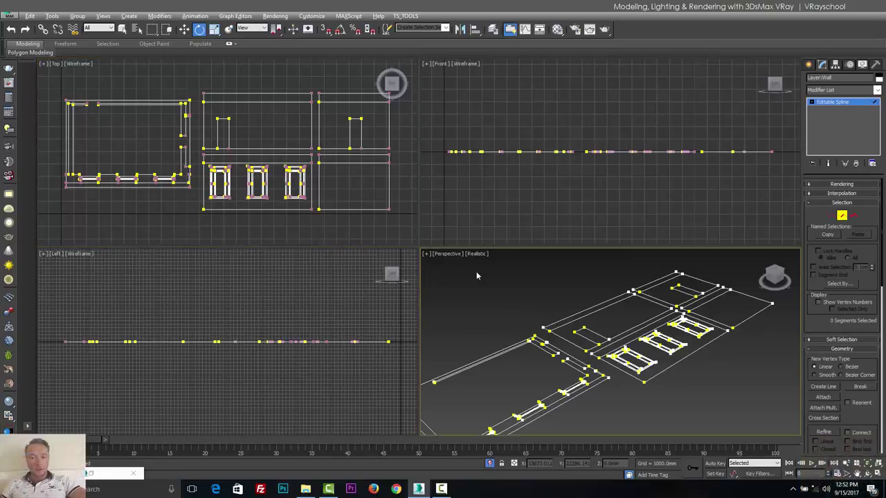
{"action": "key", "text": "alt+w"}
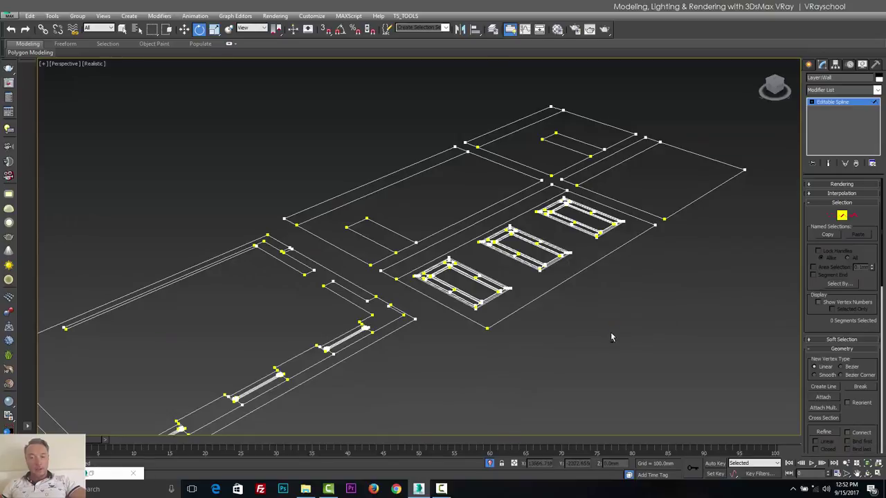
{"action": "key", "text": "alt+w"}
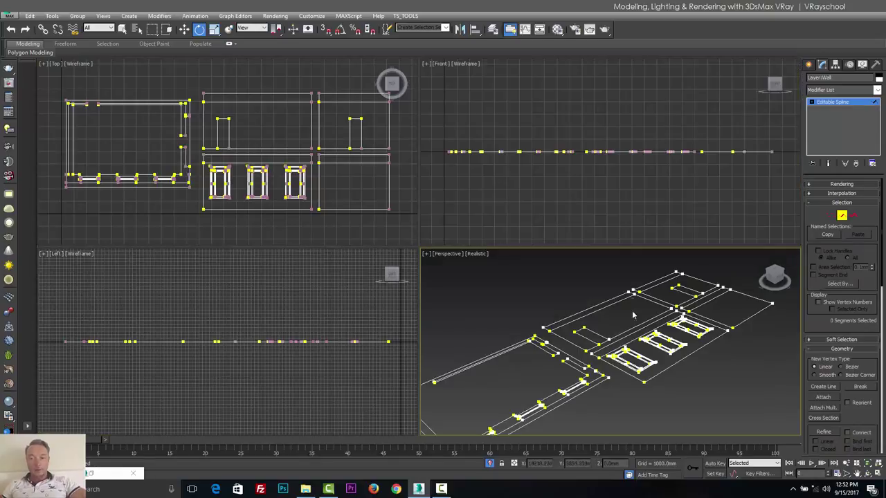
Step: Examine the combined plan and elevation splines in the enlarged Perspective view, looking down from above
{"action": "left_click", "coordinate": [877, 474]}
{"action": "left_click", "coordinate": [878, 475]}
{"action": "left_click", "coordinate": [877, 475]}
{"action": "left_click", "coordinate": [877, 475]}
{"action": "left_click", "coordinate": [877, 475]}
{"action": "left_click", "coordinate": [877, 475]}
{"action": "left_click", "coordinate": [877, 475]}
{"action": "scroll", "coordinate": [523, 347], "scroll_direction": "down", "scroll_amount": 5}
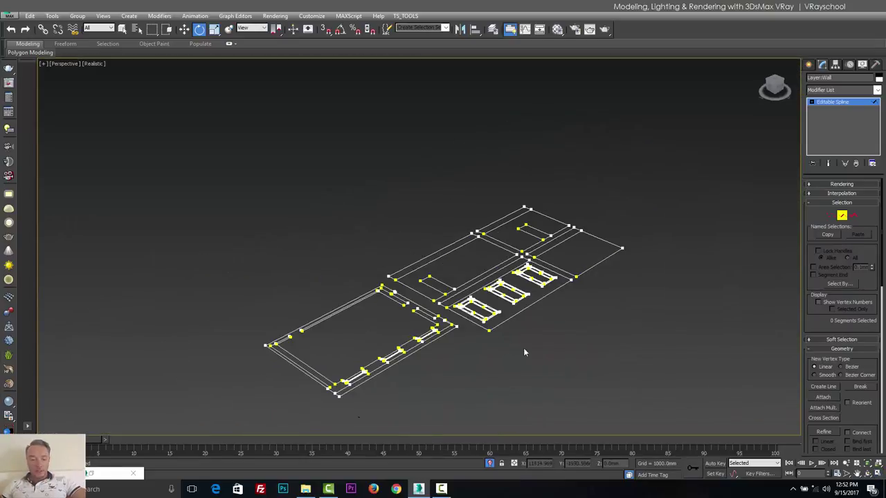
{"action": "middle_click_drag", "start_coordinate": [544, 351], "coordinate": [529, 319], "text": "alt"}
{"action": "scroll", "coordinate": [526, 311], "scroll_direction": "up", "scroll_amount": 3}
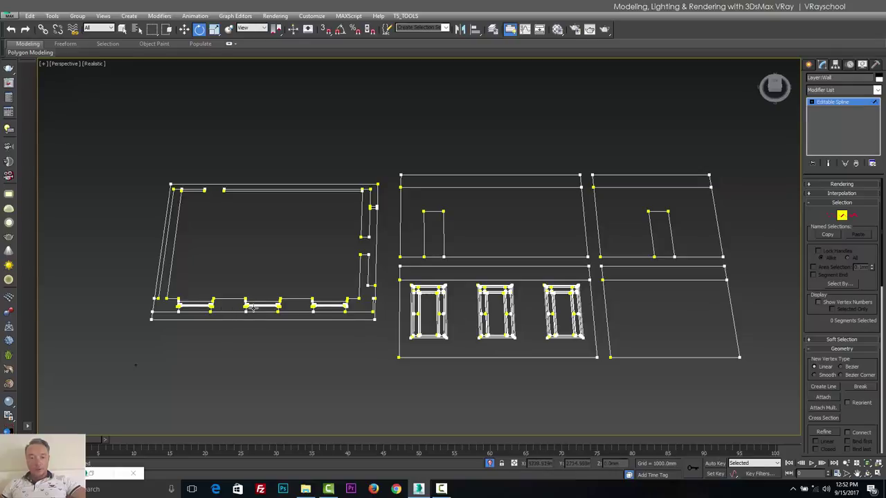
{"action": "mouse_move", "coordinate": [260, 309]}
{"action": "middle_mouse_down", "text": "alt"}
{"action": "mouse_move", "coordinate": [221, 317]}
{"action": "mouse_move", "coordinate": [243, 315]}
{"action": "middle_mouse_up", "text": "alt"}
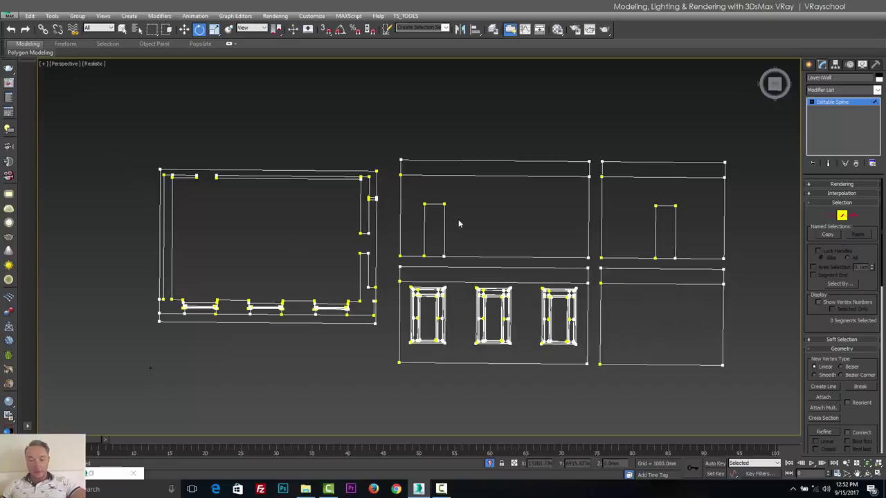
Step: Show the whole drawing fitted in the enlarged Top view with the grid hidden
{"action": "key", "text": "t"}
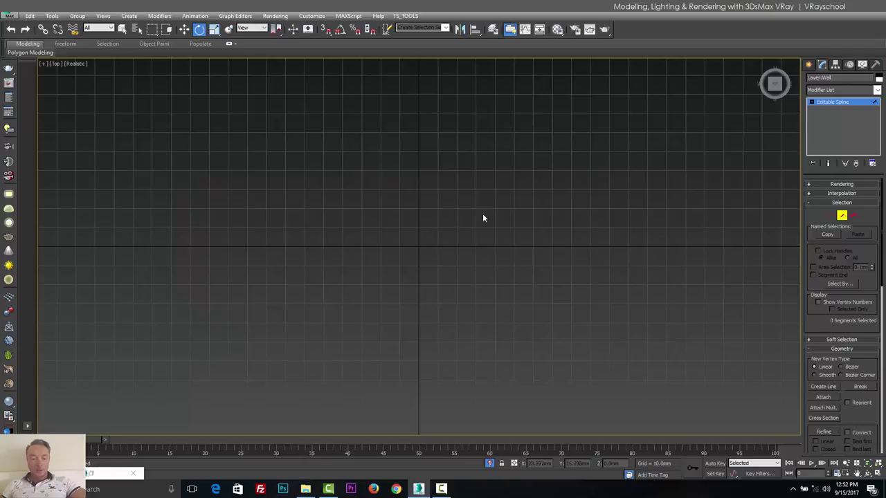
{"action": "key", "text": "z"}
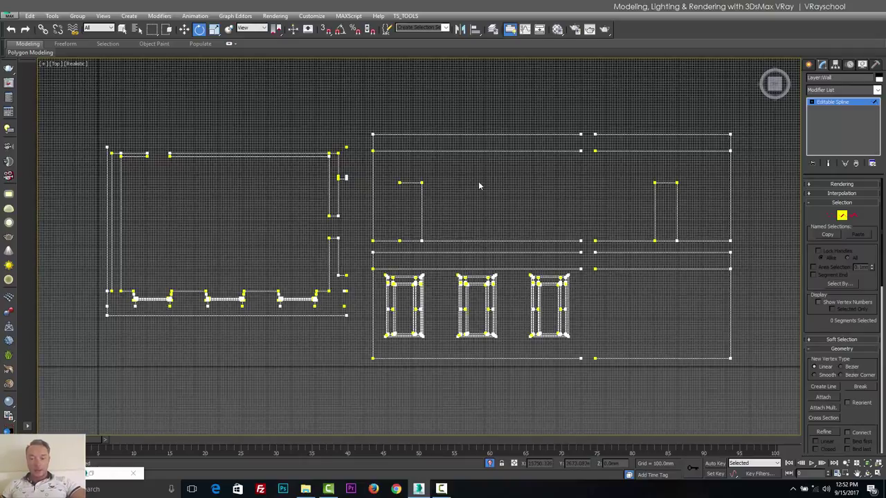
{"action": "key", "text": "g"}
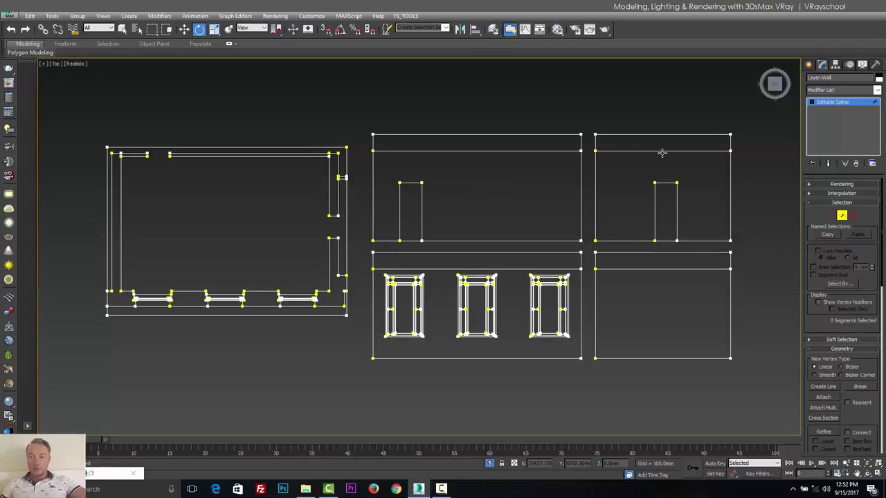
Step: Detach all segments of the upper-right elevation with the door as a separate shape named right
{"action": "left_click_drag", "start_coordinate": [611, 146], "coordinate": [746, 250]}
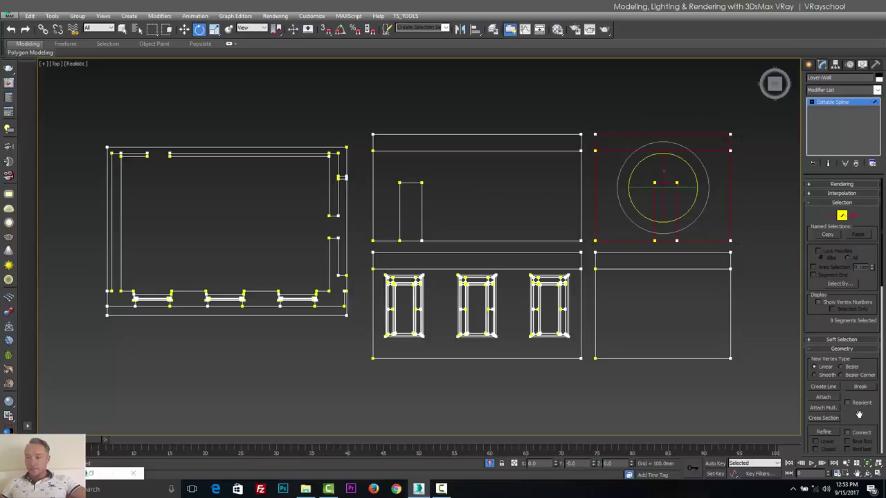
{"action": "scroll", "coordinate": [862, 403], "scroll_direction": "down", "scroll_amount": 2}
{"action": "scroll", "coordinate": [858, 404], "scroll_direction": "down", "scroll_amount": 6}
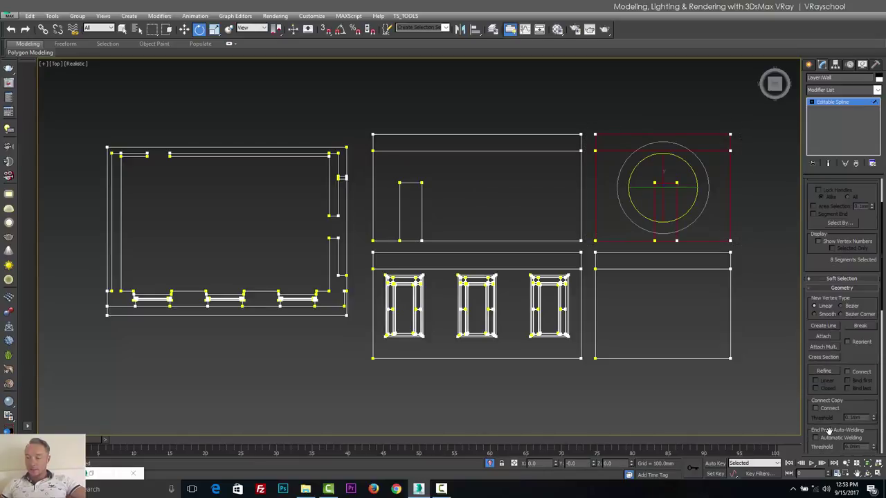
{"action": "scroll", "coordinate": [827, 411], "scroll_direction": "down", "scroll_amount": 4}
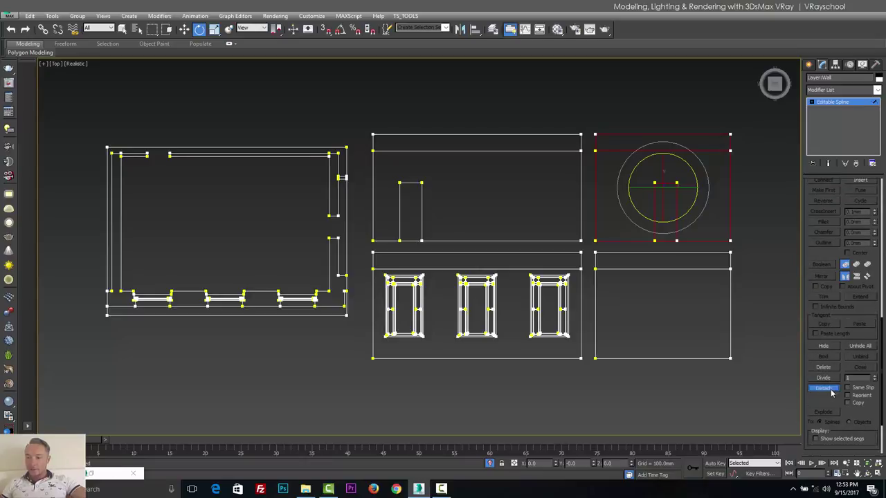
{"action": "left_click", "coordinate": [827, 389]}
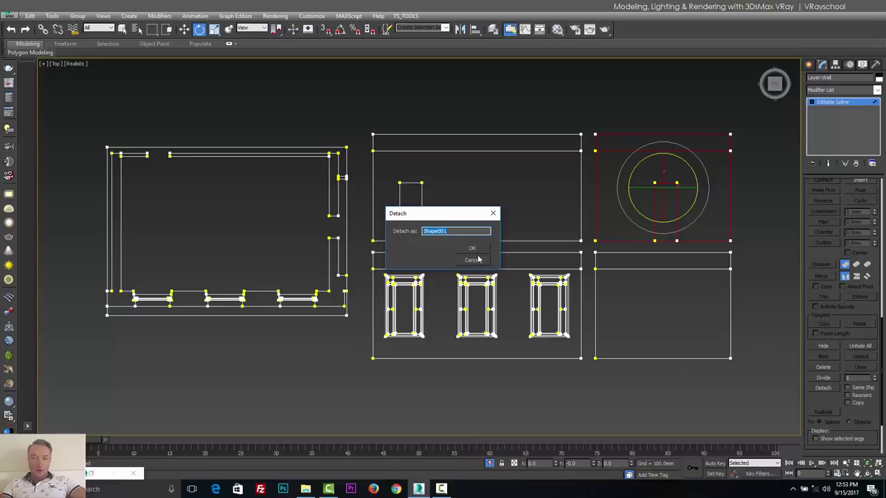
{"action": "type", "text": "right"}
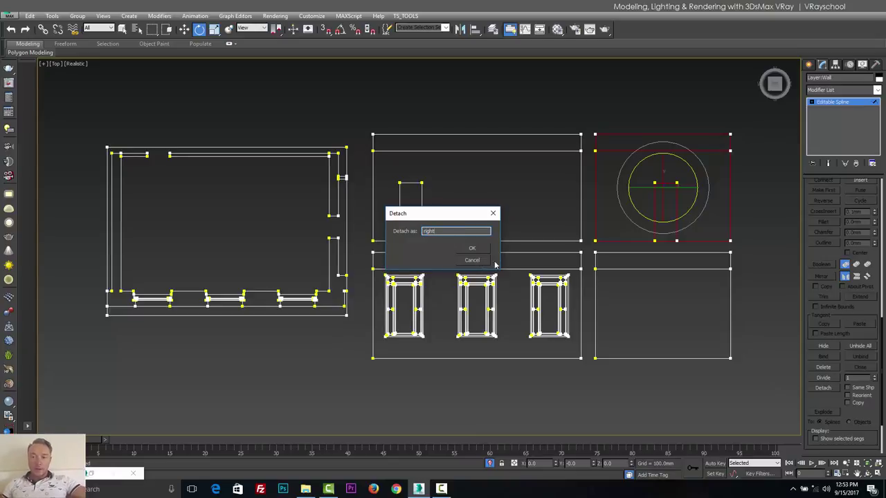
{"action": "left_click", "coordinate": [473, 249]}
Step: Detach the segments of the blank lower-right elevation as a separate shape named left
{"action": "left_click_drag", "start_coordinate": [762, 370], "coordinate": [589, 236]}
{"action": "left_click", "coordinate": [824, 389]}
{"action": "key", "text": "BackSpace"}
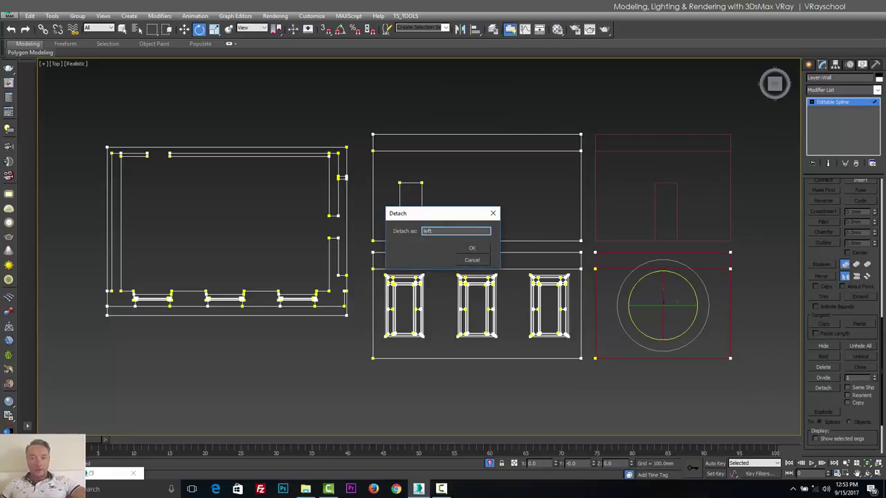
{"action": "left_click", "coordinate": [472, 249]}
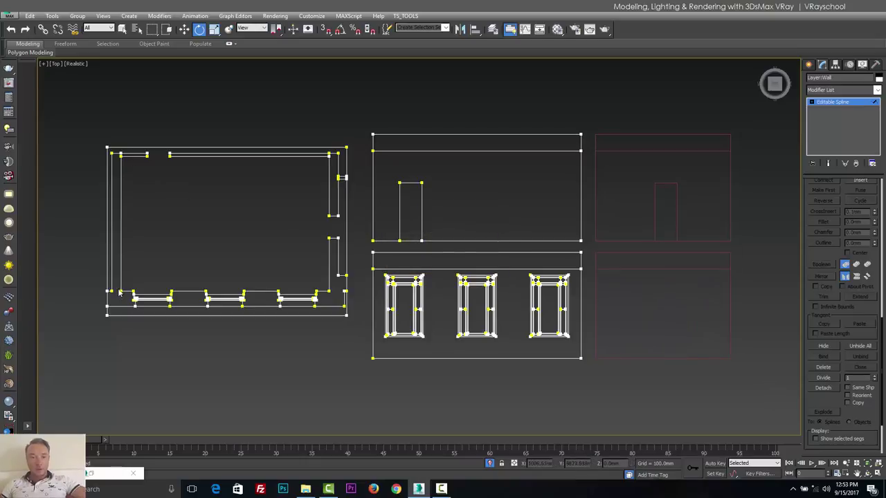
Step: Detach the segments of the wide upper elevation with the door as a separate shape named back
{"action": "left_click_drag", "start_coordinate": [361, 114], "coordinate": [599, 252]}
{"action": "left_click", "coordinate": [822, 388]}
{"action": "type", "text": "back"}
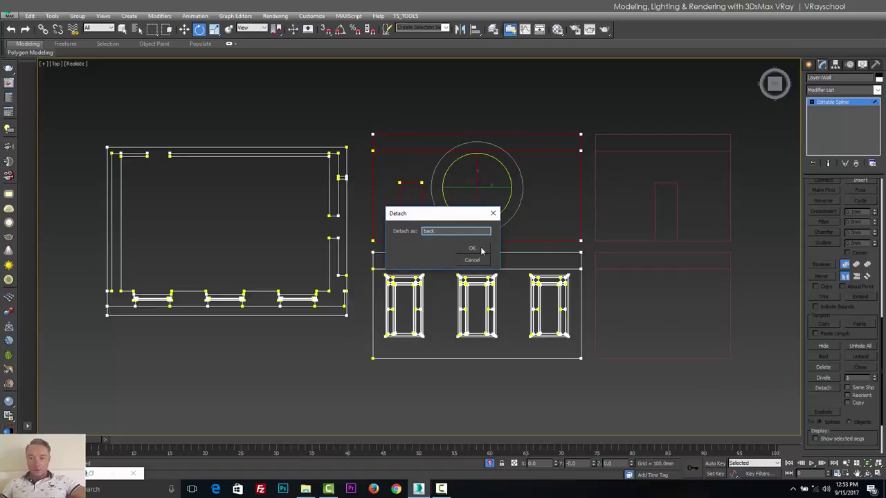
{"action": "left_click", "coordinate": [480, 249]}
Step: Detach the segments of the elevation with three windows as a separate shape named front
{"action": "left_click_drag", "start_coordinate": [635, 228], "coordinate": [377, 414]}
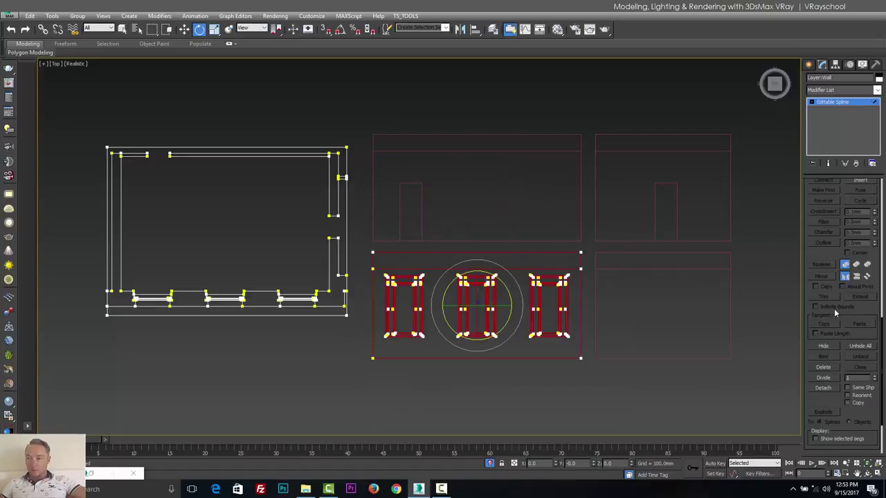
{"action": "left_click", "coordinate": [823, 388]}
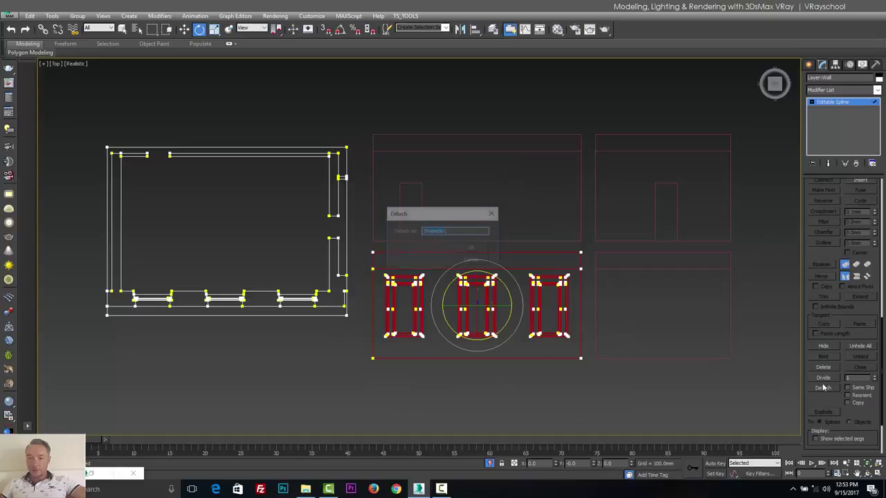
{"action": "type", "text": "front"}
{"action": "left_click", "coordinate": [474, 249]}
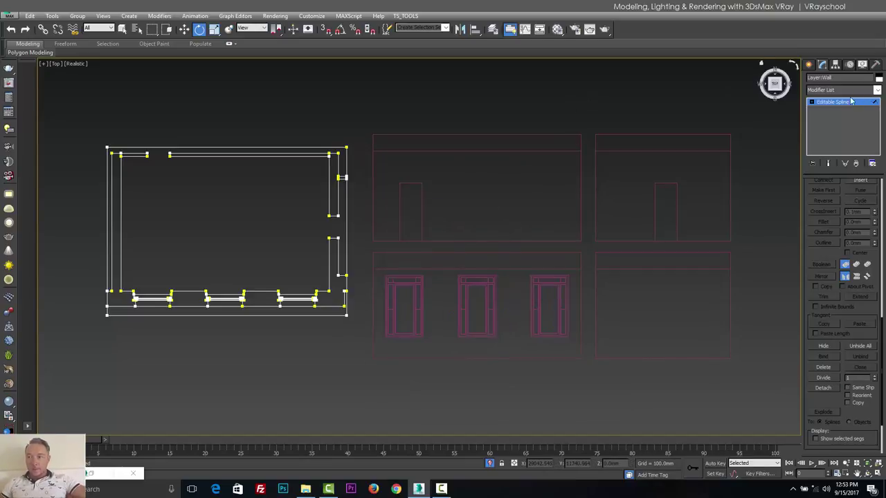
Step: Rename the remaining floor plan spline to top, leave Segment level and deselect it
{"action": "left_click", "coordinate": [835, 77]}
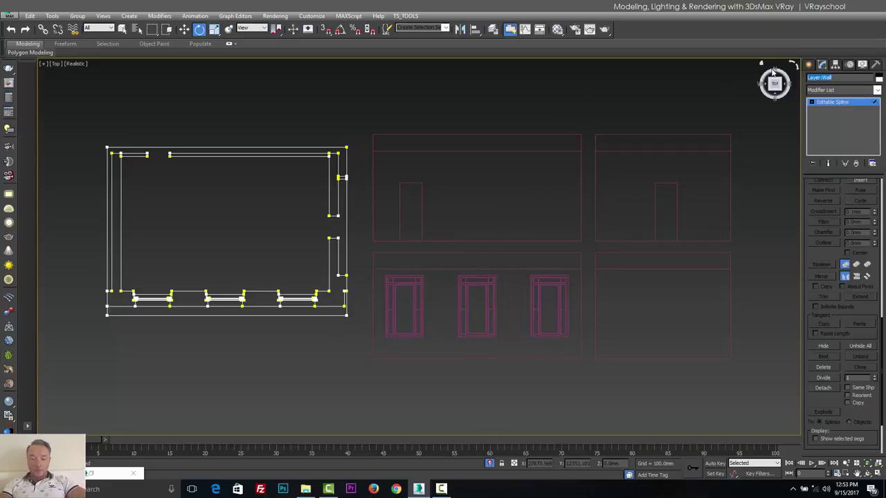
{"action": "type", "text": "top"}
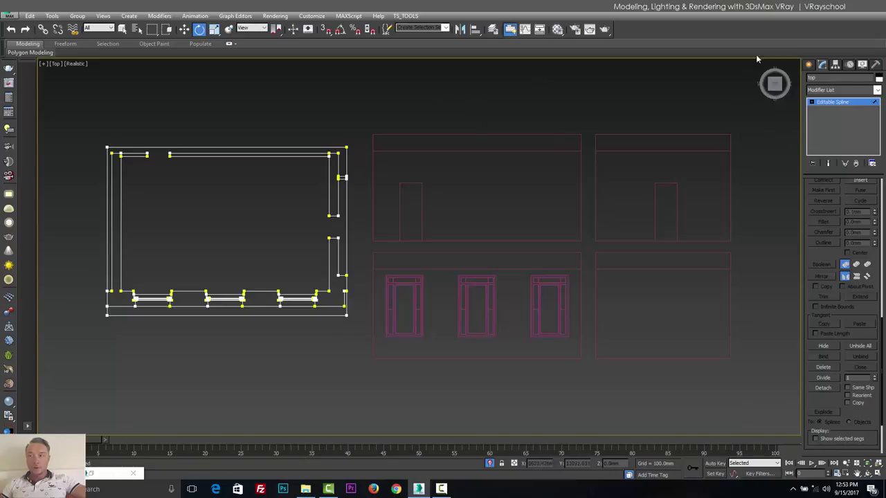
{"action": "left_click", "coordinate": [836, 102]}
{"action": "left_click", "coordinate": [117, 108]}
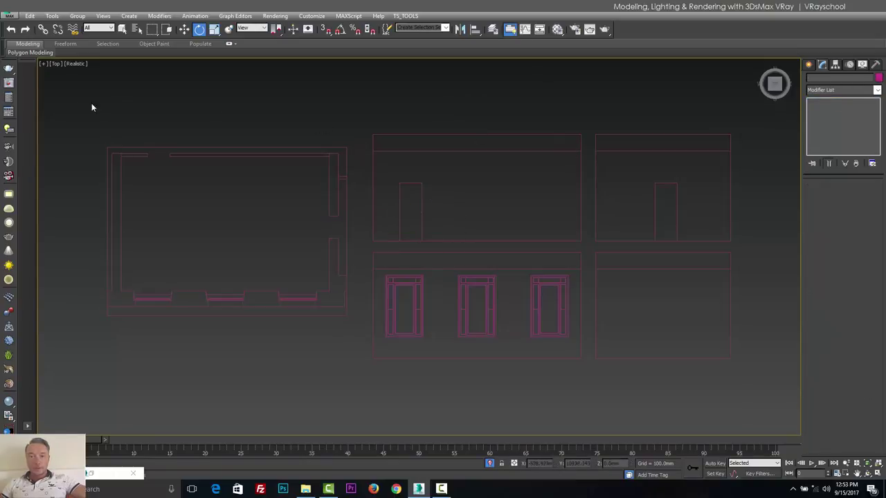
Step: Restrict the selection filter to Shapes and select all the plan and elevation shapes
{"action": "left_click_drag", "start_coordinate": [690, 373], "coordinate": [754, 389]}
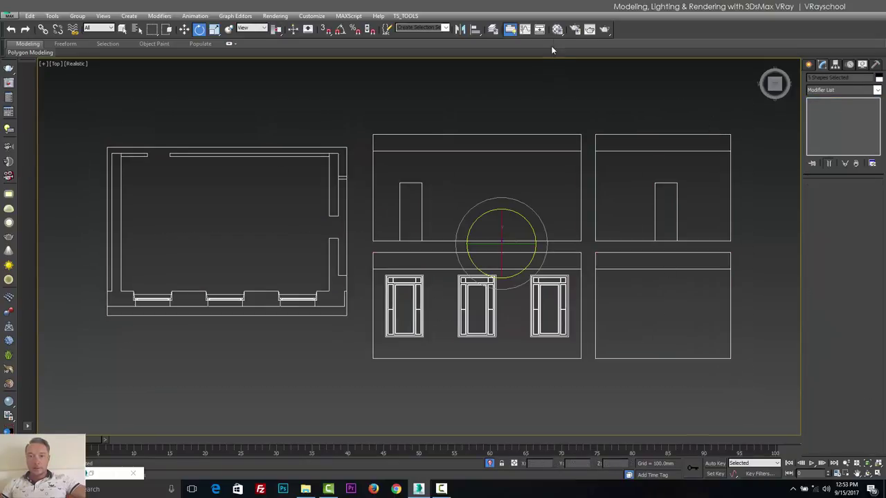
{"action": "left_click", "coordinate": [104, 29]}
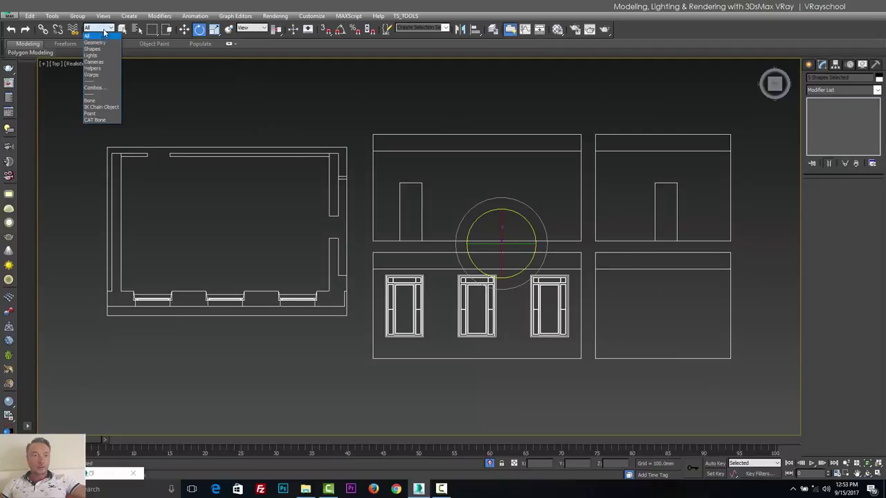
{"action": "left_click", "coordinate": [99, 49]}
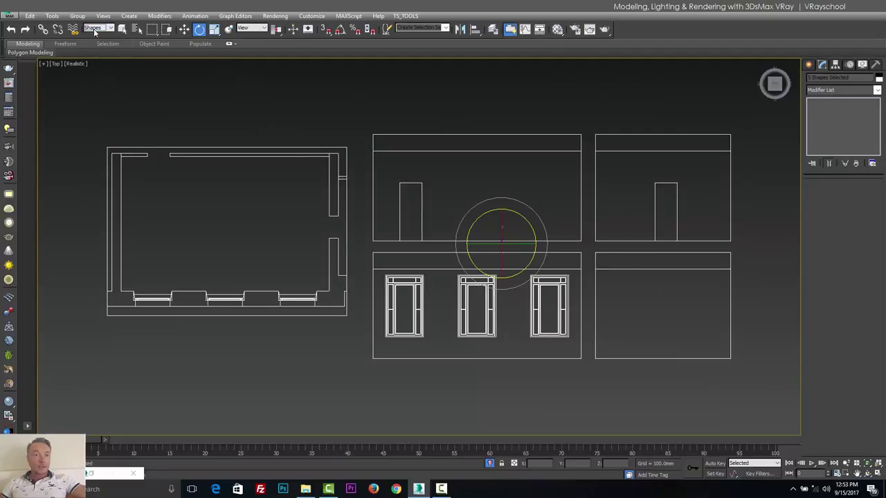
{"action": "left_click", "coordinate": [157, 118]}
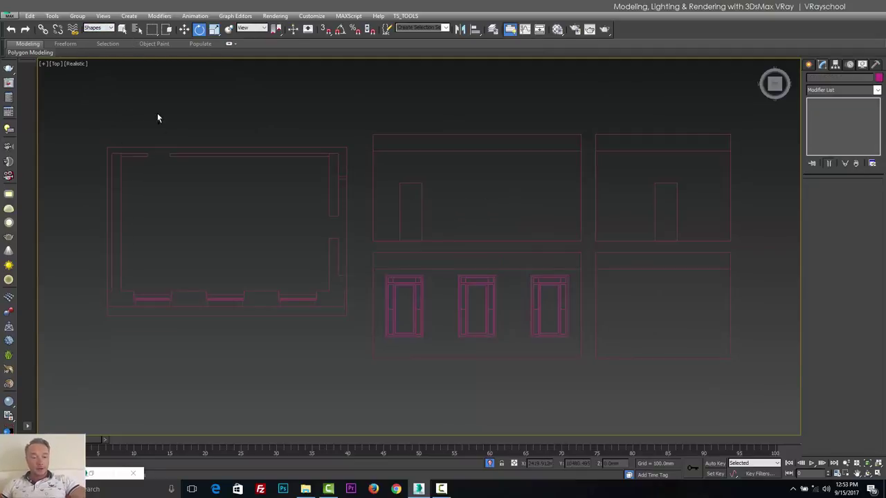
{"action": "key", "text": "ctrl+a"}
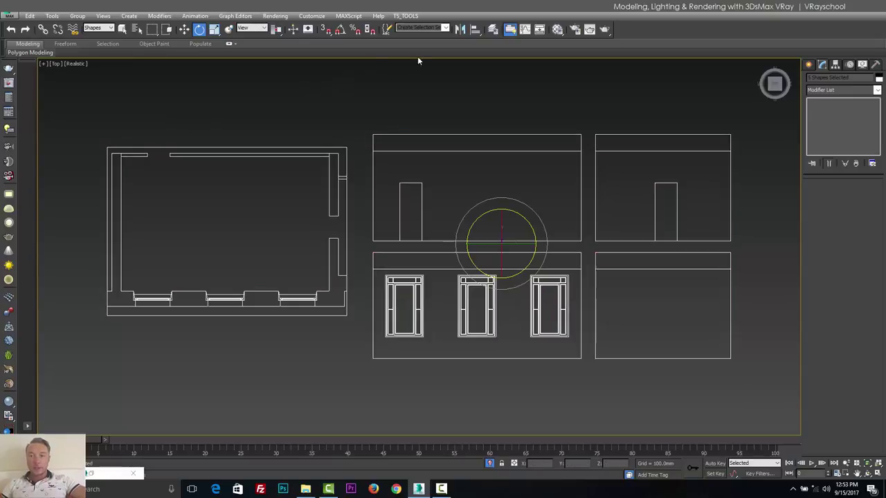
Step: Delete the Fasad and Razvertka layers in the Layer Explorer and check the shapes listed under the Wall layer
{"action": "left_click", "coordinate": [492, 31]}
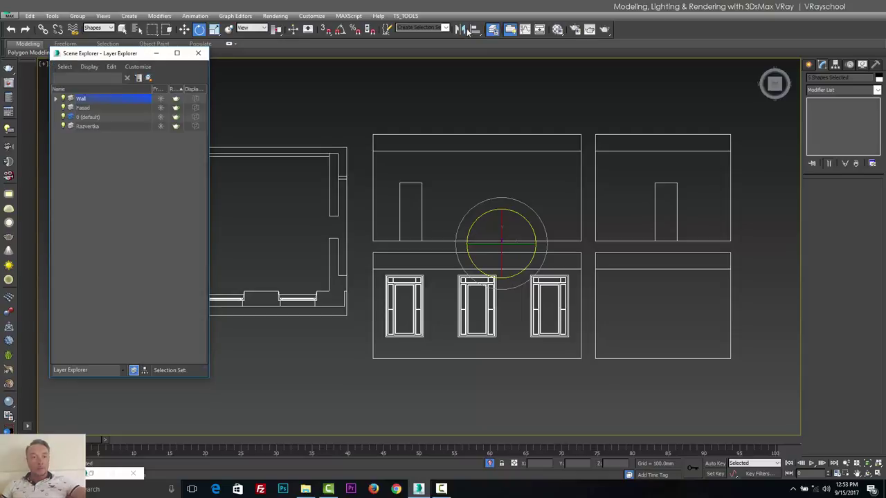
{"action": "left_click", "coordinate": [94, 109]}
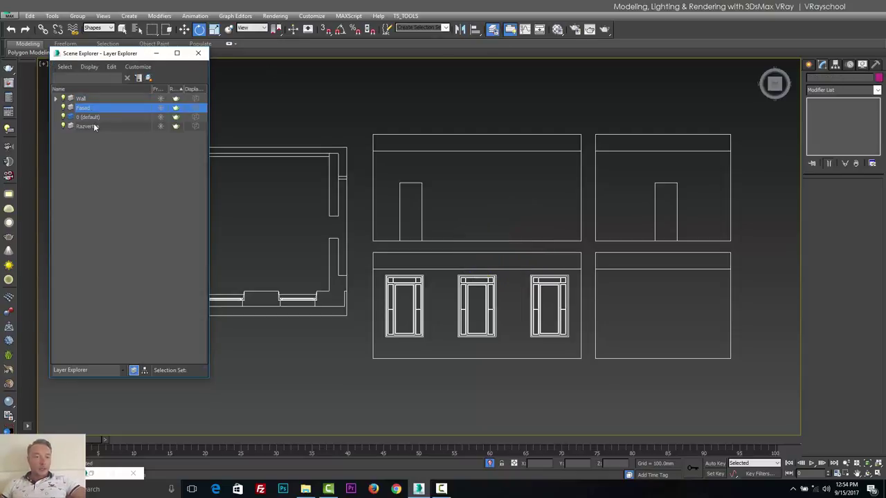
{"action": "left_click", "coordinate": [96, 127], "text": "ctrl"}
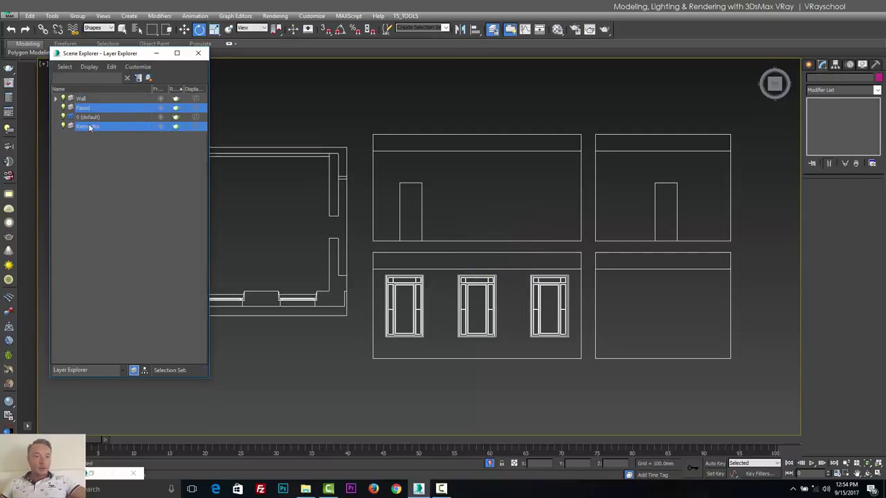
{"action": "right_click", "coordinate": [88, 123]}
{"action": "left_click", "coordinate": [110, 175]}
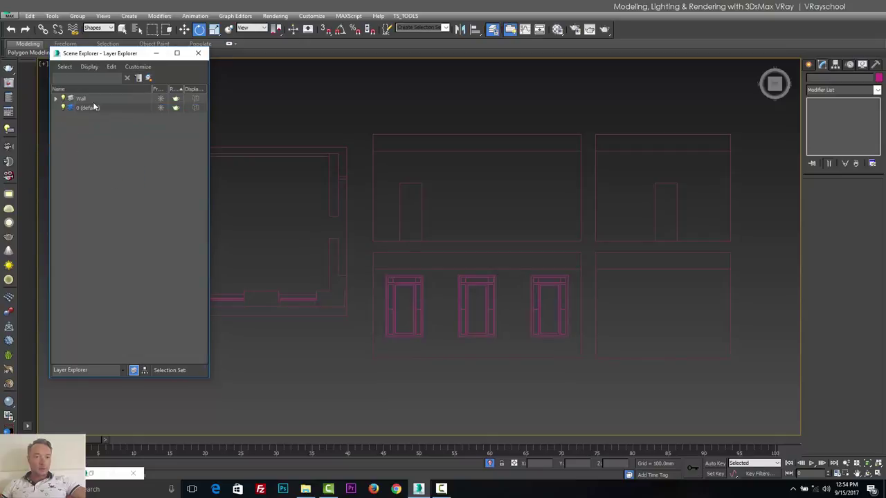
{"action": "left_click", "coordinate": [55, 99]}
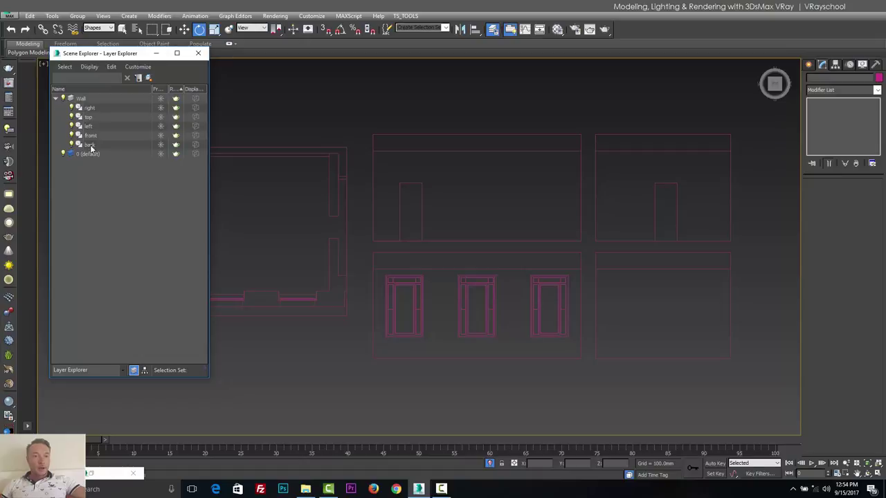
{"action": "left_click", "coordinate": [55, 99]}
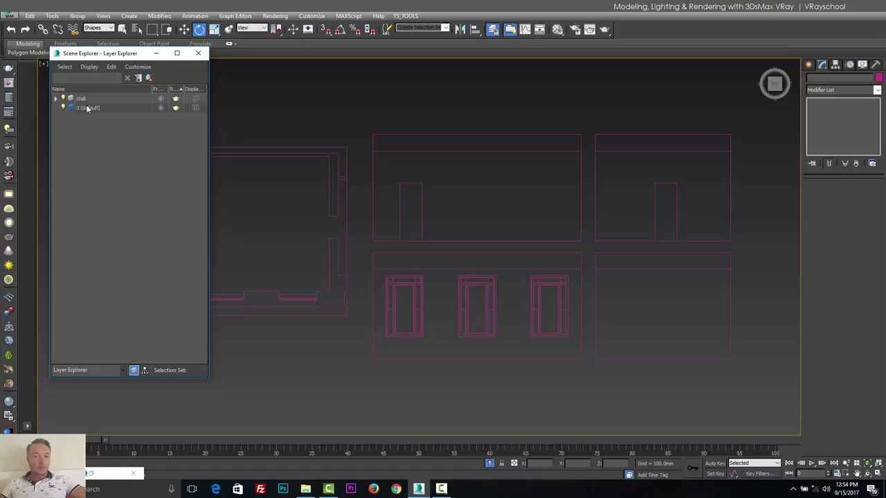
Step: Rename the Wall layer to DWG in the Layer Explorer
{"action": "double_click", "coordinate": [82, 99]}
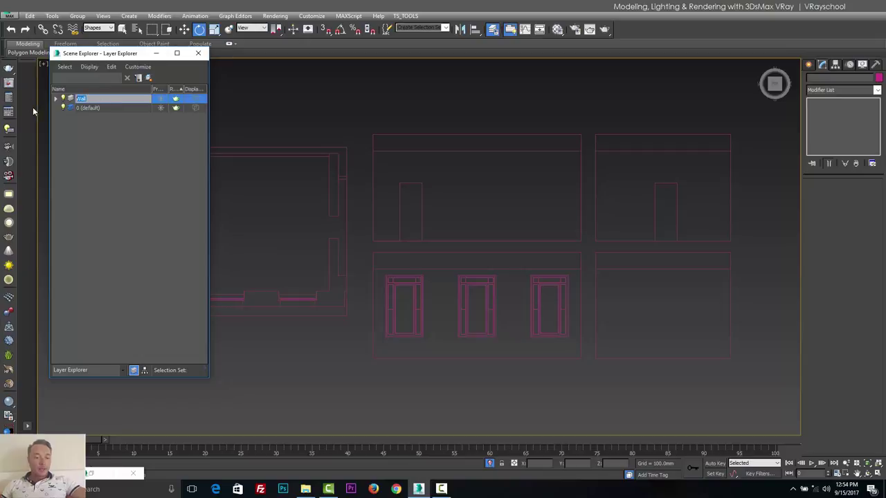
{"action": "key", "text": "BackSpace"}
{"action": "type", "text": "DWG"}
{"action": "key", "text": "Return"}
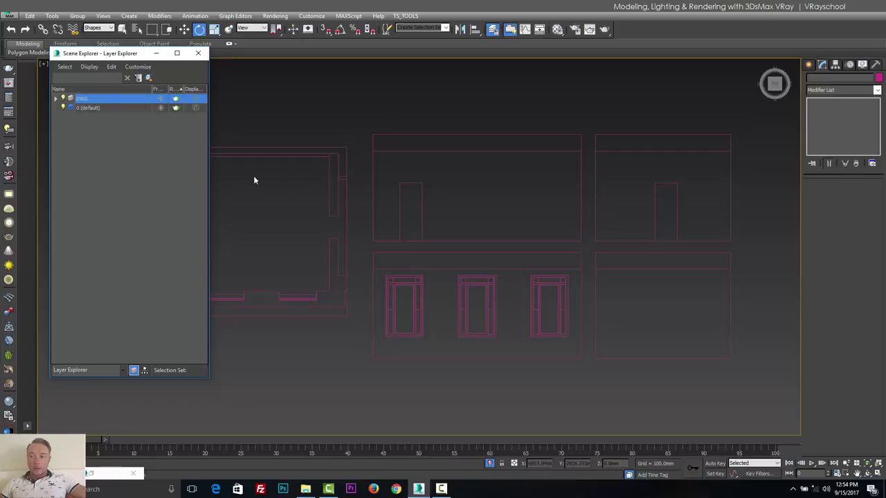
Step: Make DWG the active layer and close the Layer Explorer
{"action": "left_click", "coordinate": [55, 98]}
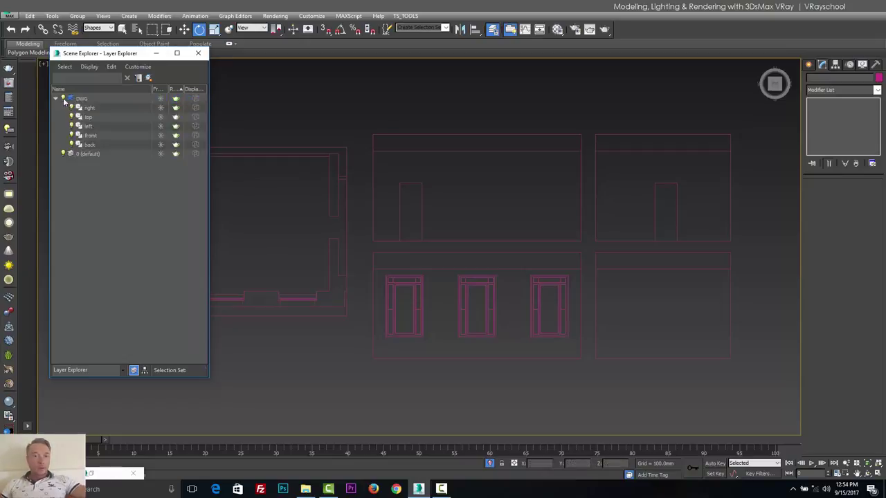
{"action": "left_click", "coordinate": [70, 99]}
{"action": "left_click", "coordinate": [56, 98]}
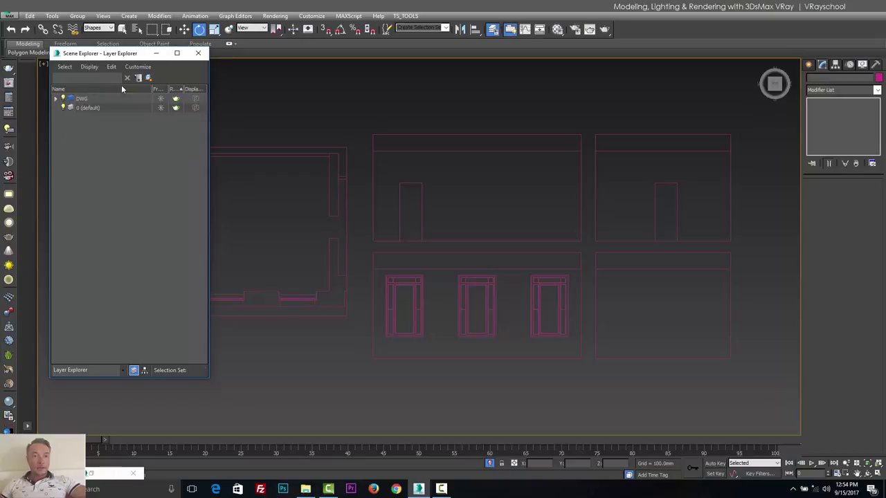
{"action": "left_click", "coordinate": [198, 53]}
Step: Assign the same mint green object color to all five plan and elevation shapes, then deselect them
{"action": "mouse_move", "coordinate": [80, 106]}
{"action": "left_mouse_down"}
{"action": "mouse_move", "coordinate": [836, 417]}
{"action": "mouse_move", "coordinate": [789, 416]}
{"action": "left_mouse_up"}
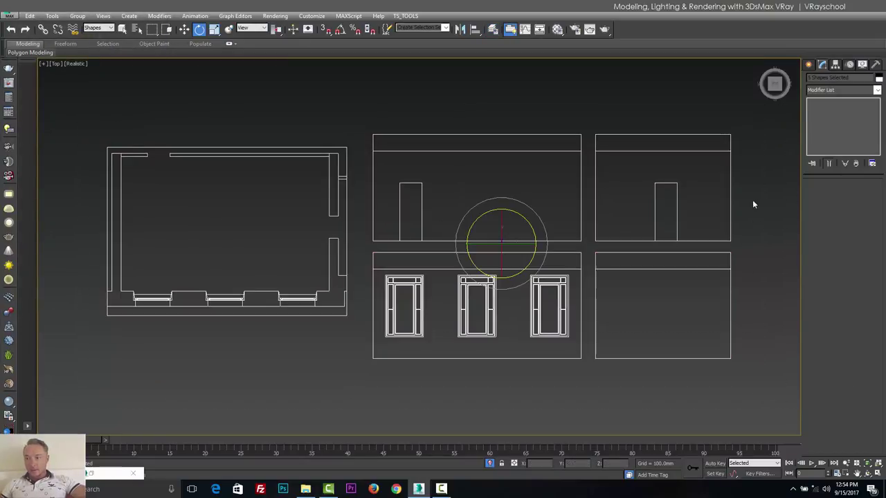
{"action": "left_click", "coordinate": [879, 80]}
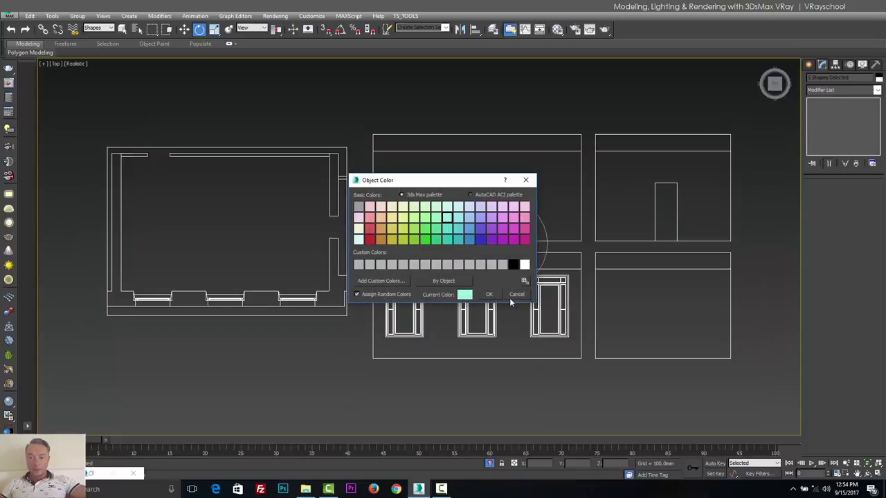
{"action": "left_click", "coordinate": [488, 294]}
{"action": "left_click", "coordinate": [516, 350]}
Step: Select each elevation and the floor plan in turn to check their shape names
{"action": "middle_click_drag", "start_coordinate": [318, 283], "coordinate": [349, 274]}
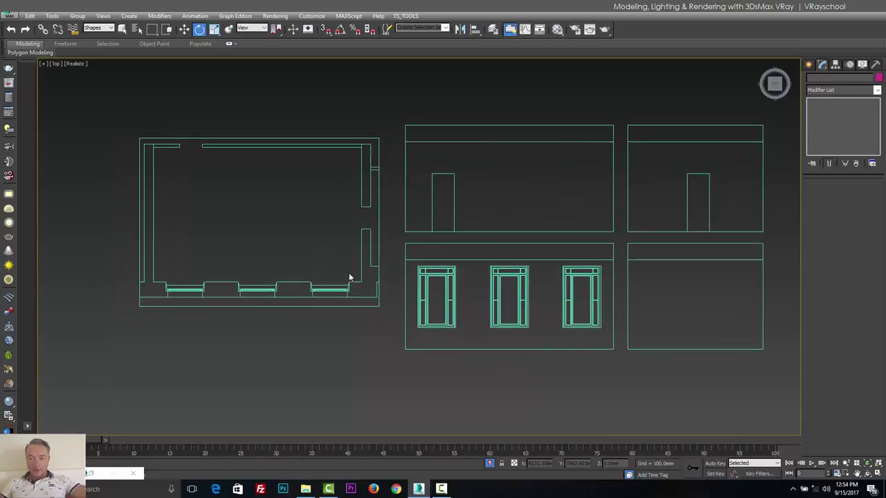
{"action": "scroll", "coordinate": [350, 274], "scroll_direction": "down", "scroll_amount": 3}
{"action": "middle_click_drag", "start_coordinate": [474, 261], "coordinate": [425, 252]}
{"action": "scroll", "coordinate": [387, 263], "scroll_direction": "up", "scroll_amount": 2}
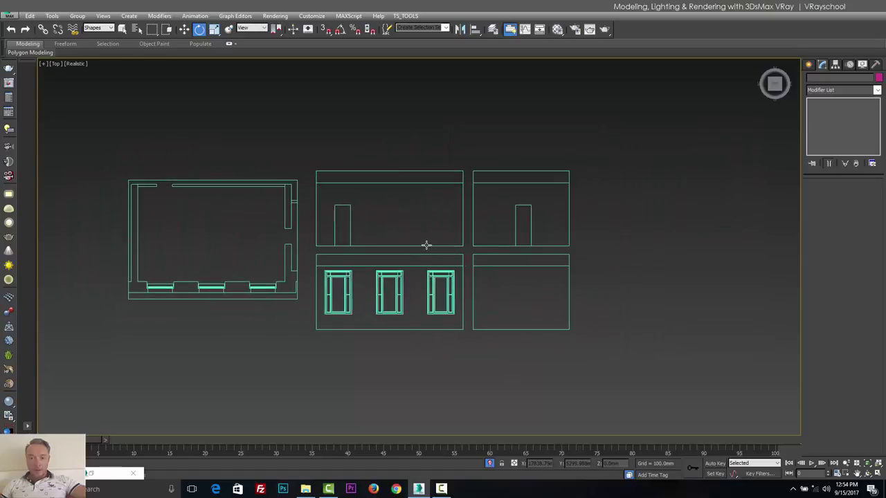
{"action": "left_click", "coordinate": [428, 246]}
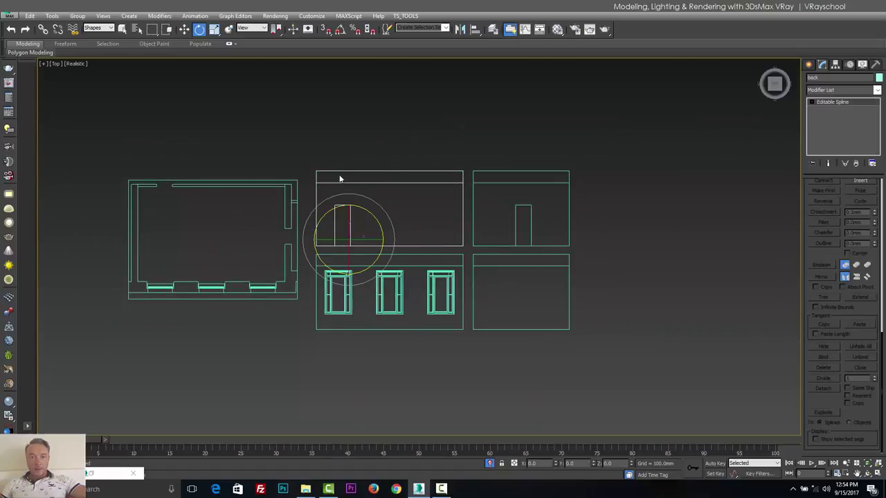
{"action": "left_click", "coordinate": [515, 178]}
{"action": "left_click", "coordinate": [530, 238]}
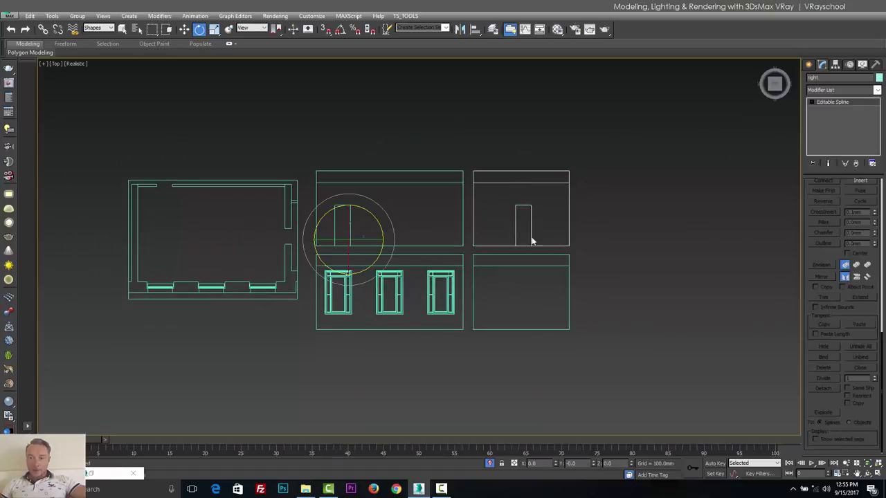
{"action": "left_click", "coordinate": [522, 264]}
{"action": "left_click", "coordinate": [407, 275]}
{"action": "left_click", "coordinate": [378, 272]}
{"action": "left_click", "coordinate": [267, 285]}
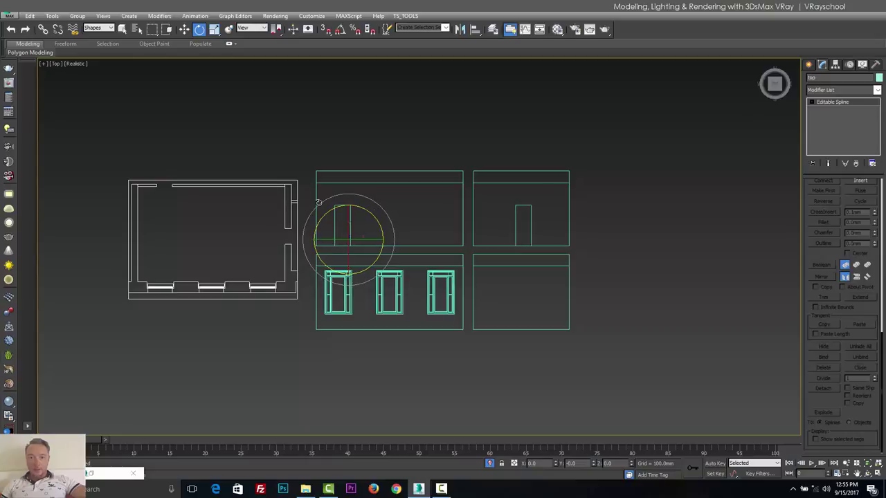
Step: Center the pivots of all five shapes on their own objects using Affect Pivot Only, then deselect the shapes
{"action": "left_click", "coordinate": [835, 63]}
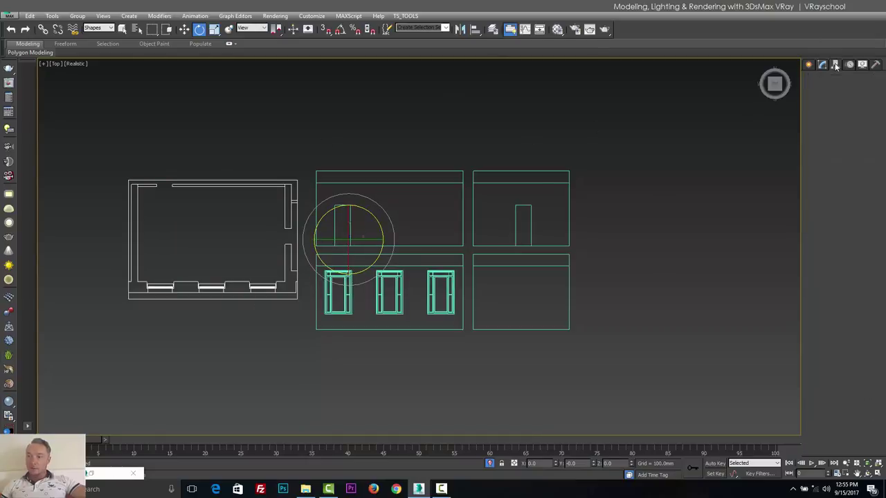
{"action": "key", "text": "ctrl+a"}
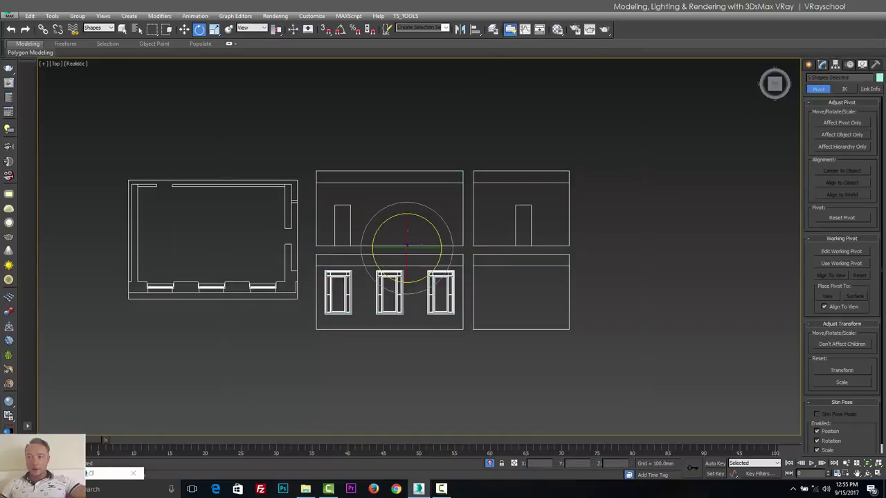
{"action": "left_click", "coordinate": [836, 125]}
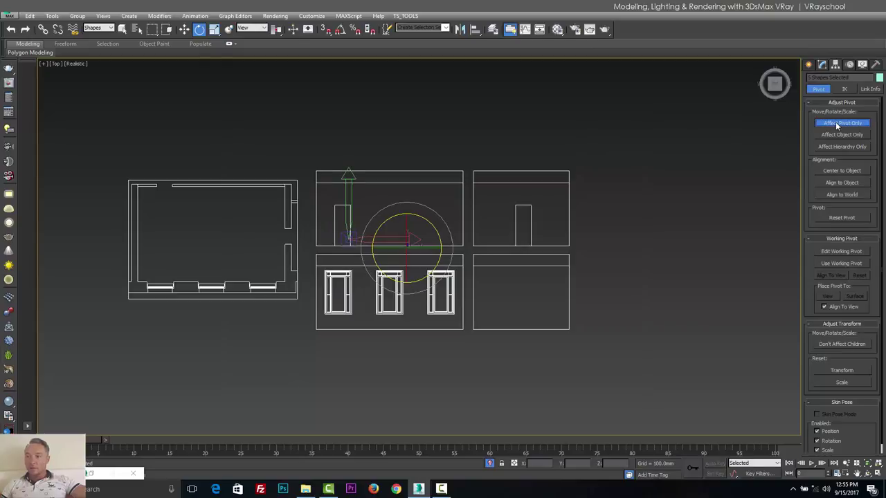
{"action": "left_click", "coordinate": [843, 171]}
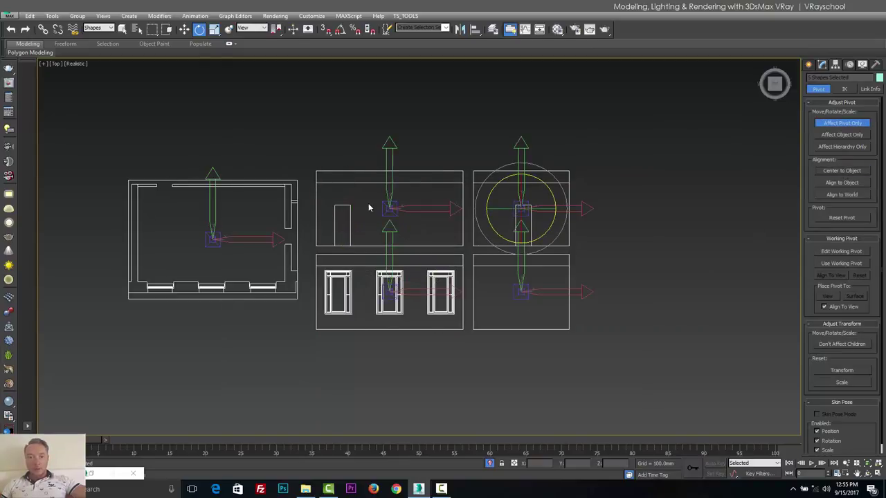
{"action": "left_click", "coordinate": [184, 29]}
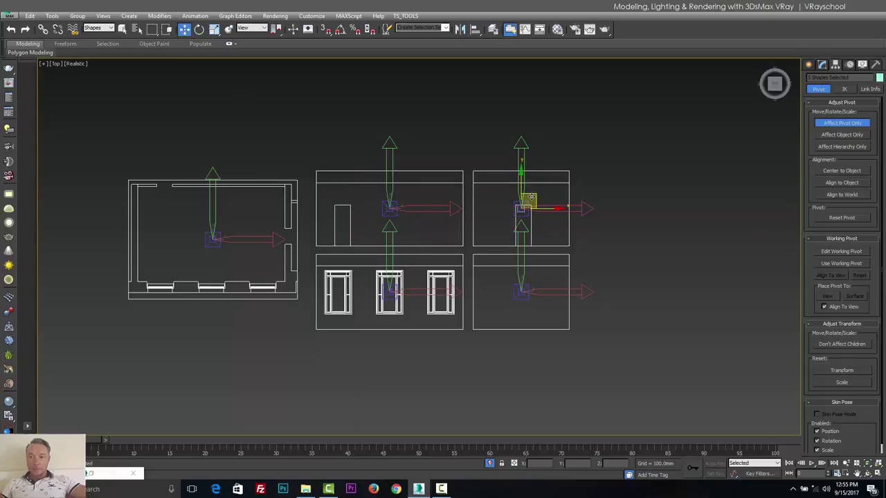
{"action": "left_click", "coordinate": [325, 79]}
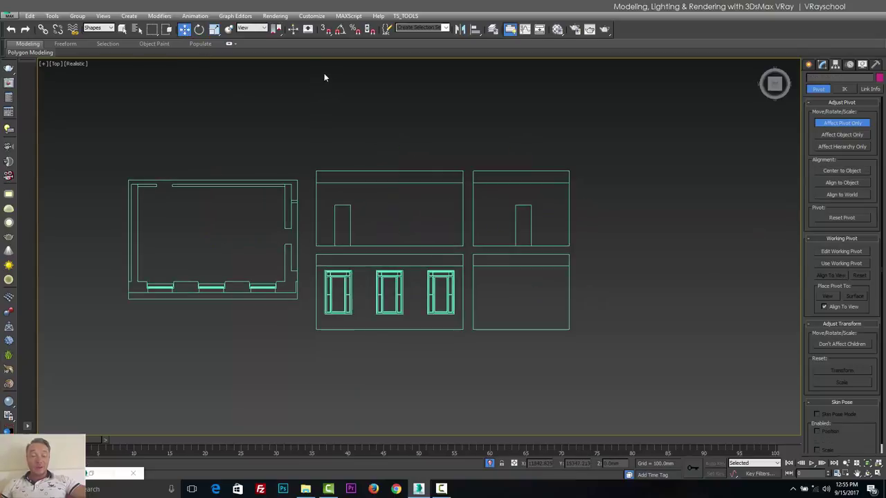
Step: Leave pivot editing with the four elevations selected and set the rotation reference coordinate system to Local
{"action": "left_click", "coordinate": [403, 182]}
{"action": "left_click", "coordinate": [199, 29]}
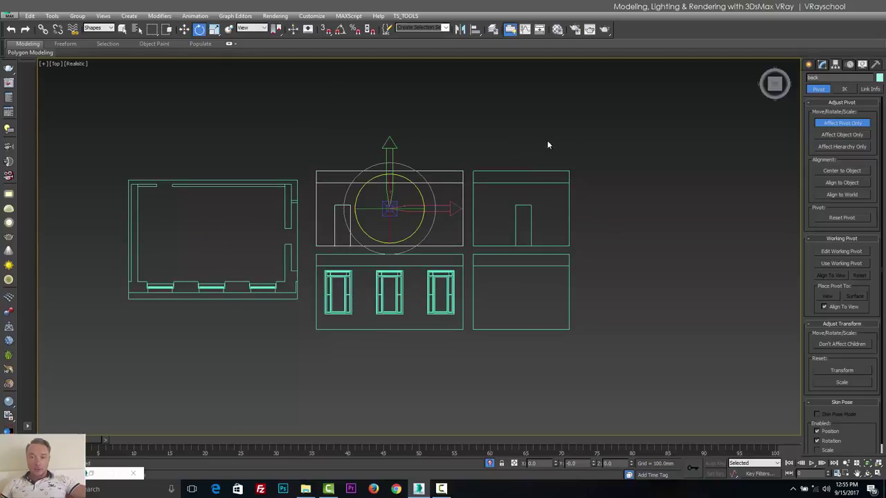
{"action": "left_click_drag", "start_coordinate": [631, 160], "coordinate": [326, 366]}
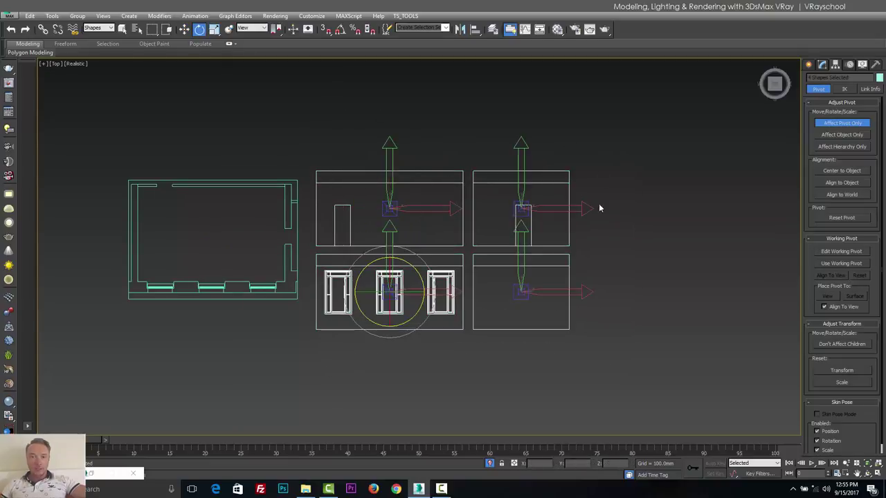
{"action": "left_click", "coordinate": [842, 123]}
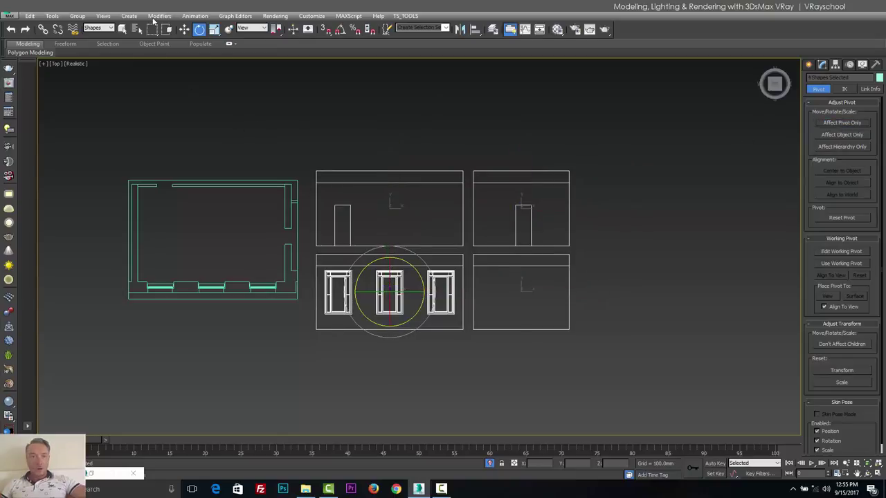
{"action": "left_click", "coordinate": [251, 29]}
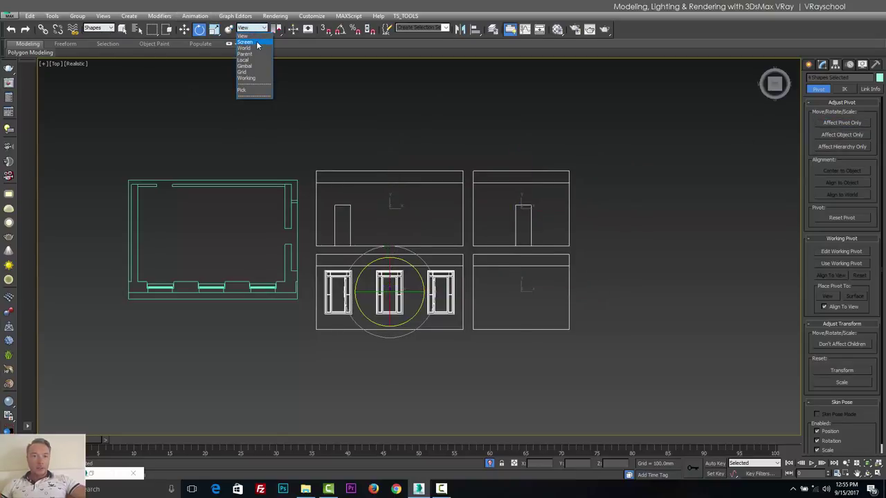
{"action": "left_click", "coordinate": [243, 61]}
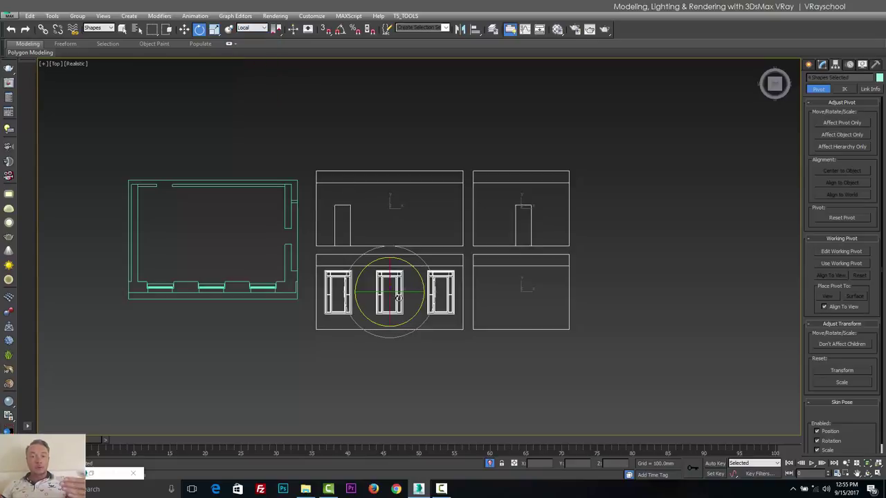
Step: Turn on angle snap and rotate the four elevations upright about their local X axes
{"action": "left_click_drag", "start_coordinate": [391, 275], "coordinate": [393, 352]}
{"action": "key", "text": "ctrl+z"}
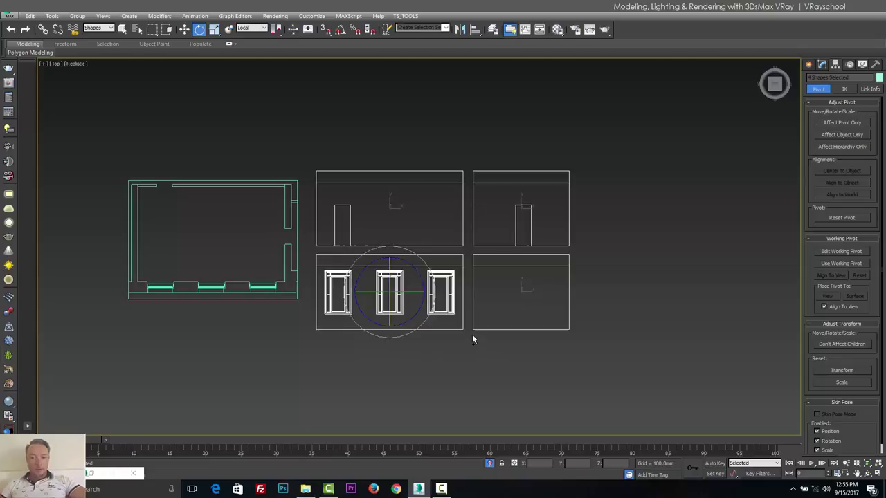
{"action": "left_click", "coordinate": [341, 31]}
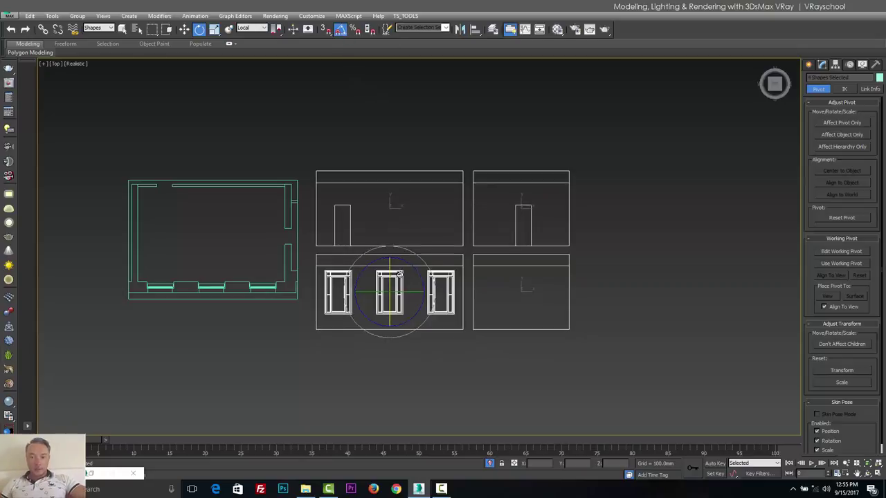
{"action": "left_click_drag", "start_coordinate": [398, 275], "coordinate": [391, 314]}
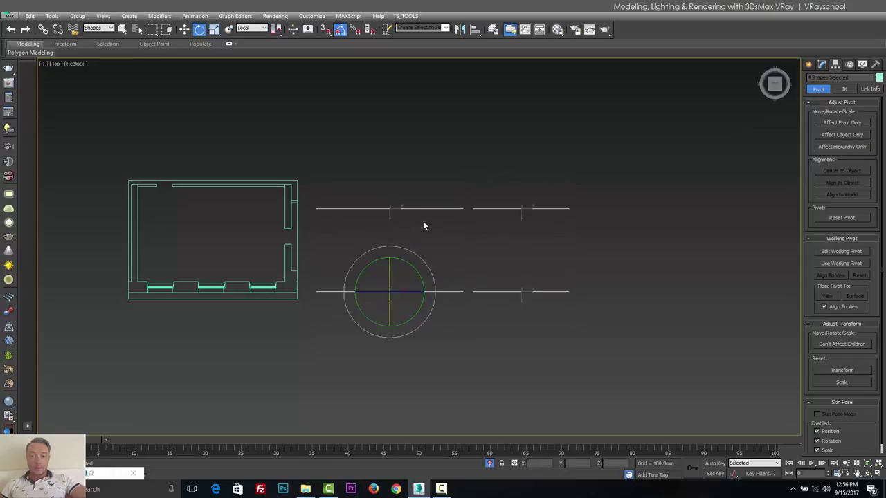
Step: Rotate the left and right elevations together so they stand perpendicular to the front and back elevations
{"action": "left_click", "coordinate": [591, 173]}
{"action": "left_click_drag", "start_coordinate": [592, 173], "coordinate": [530, 320]}
{"action": "left_click_drag", "start_coordinate": [565, 286], "coordinate": [553, 247]}
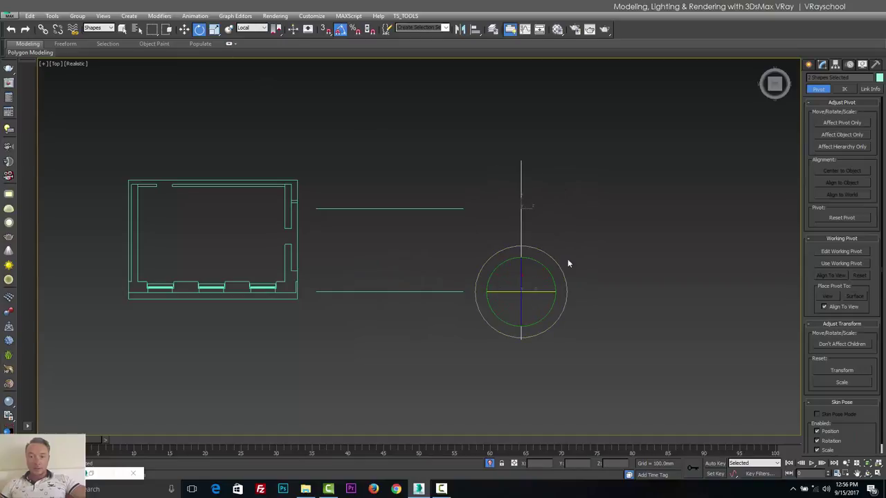
Step: Move the left, right, back and front elevations onto their corresponding walls of the floor plan
{"action": "left_click", "coordinate": [184, 29]}
{"action": "left_click_drag", "start_coordinate": [535, 196], "coordinate": [307, 227]}
{"action": "left_click_drag", "start_coordinate": [143, 235], "coordinate": [137, 231]}
{"action": "left_click_drag", "start_coordinate": [388, 209], "coordinate": [216, 182]}
{"action": "left_click", "coordinate": [395, 292]}
{"action": "left_click_drag", "start_coordinate": [395, 292], "coordinate": [226, 285]}
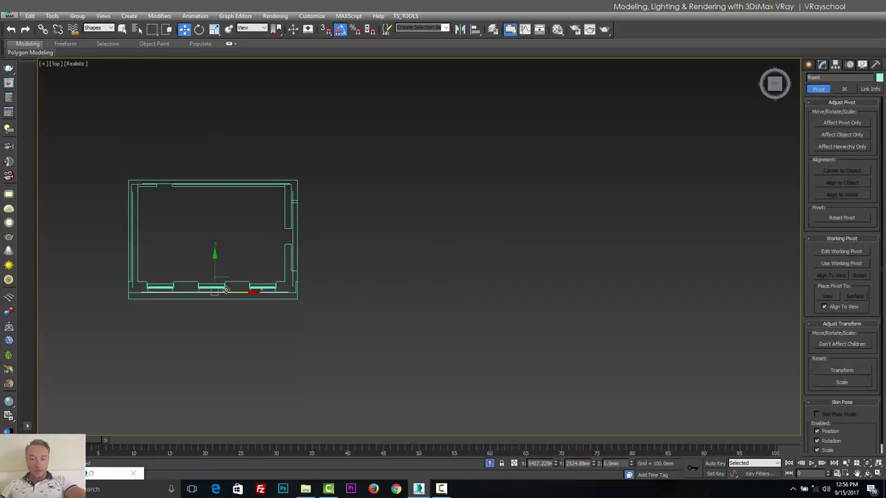
Step: Raise the four elevations together in the Left view so their bottom edges rest on the floor plan's level
{"action": "key", "text": "p"}
{"action": "middle_click_drag", "start_coordinate": [326, 327], "coordinate": [336, 256], "text": "alt"}
{"action": "scroll", "coordinate": [387, 270], "scroll_direction": "up", "scroll_amount": 5}
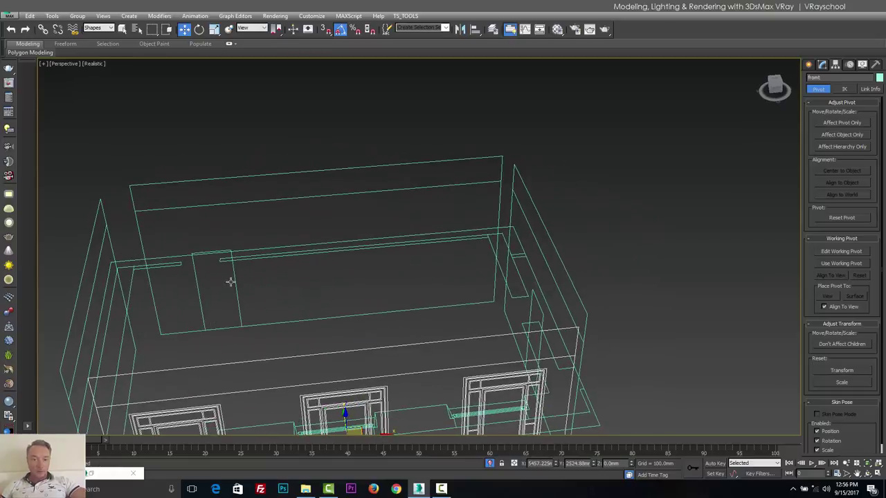
{"action": "middle_click_drag", "start_coordinate": [194, 262], "coordinate": [437, 301], "text": "alt"}
{"action": "middle_click_drag", "start_coordinate": [204, 296], "coordinate": [213, 274], "text": "alt"}
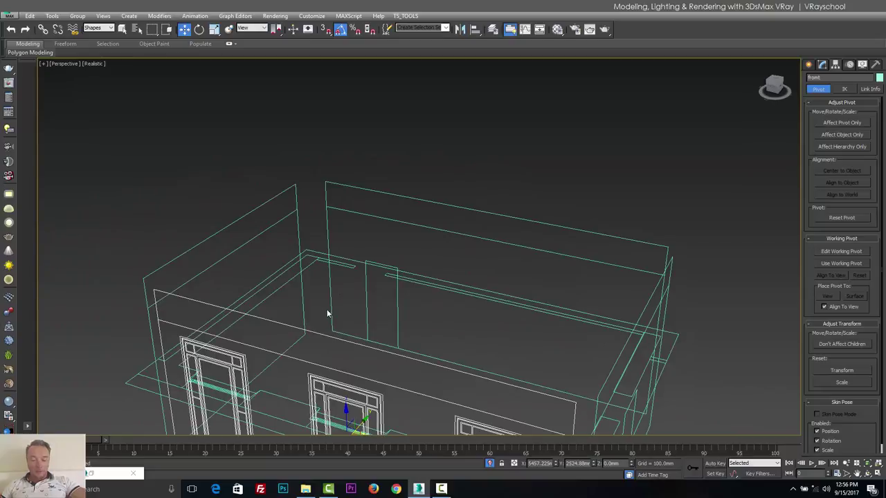
{"action": "key", "text": "l"}
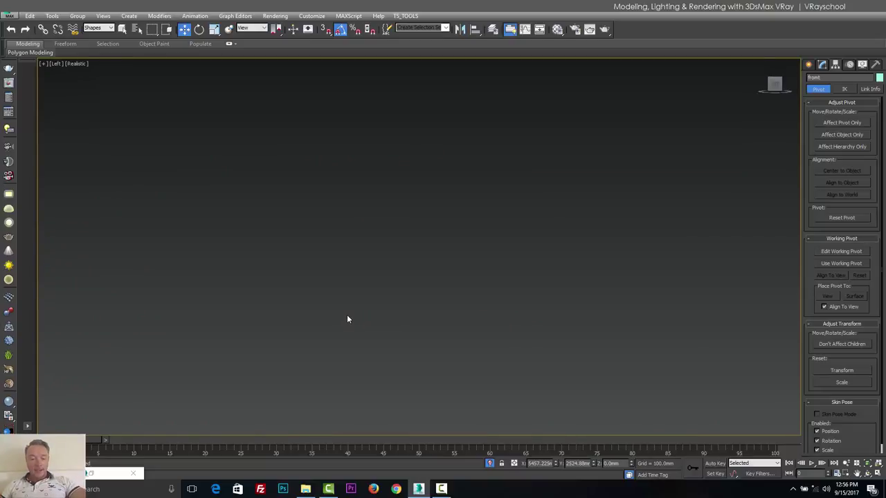
{"action": "key", "text": "z"}
{"action": "scroll", "coordinate": [469, 336], "scroll_direction": "down", "scroll_amount": 5}
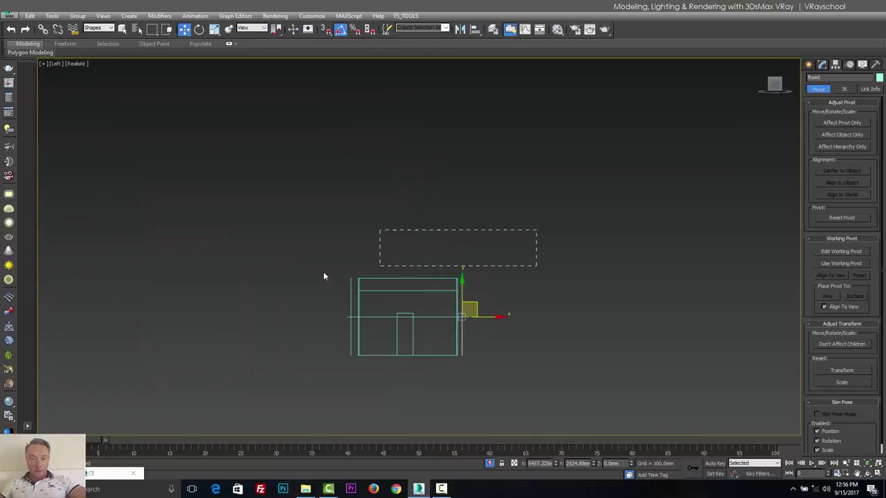
{"action": "left_click_drag", "start_coordinate": [278, 281], "coordinate": [278, 292]}
{"action": "left_click_drag", "start_coordinate": [409, 288], "coordinate": [410, 246]}
{"action": "scroll", "coordinate": [456, 297], "scroll_direction": "up", "scroll_amount": 6}
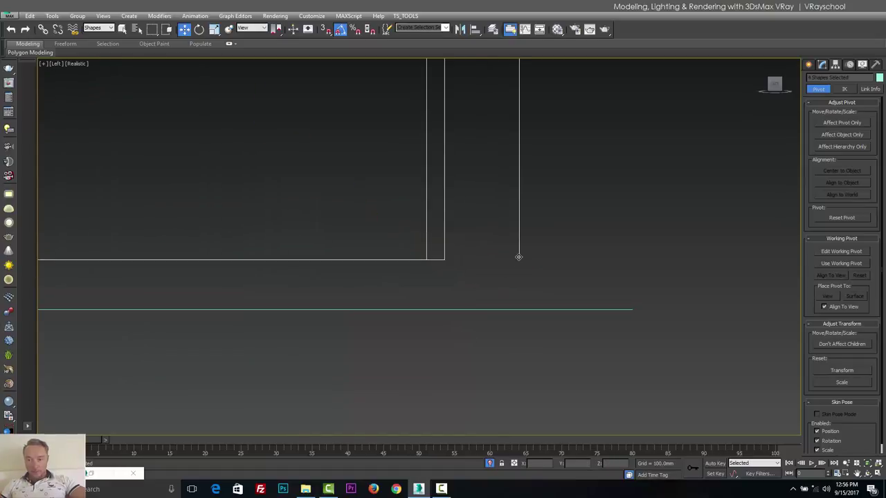
{"action": "left_click_drag", "start_coordinate": [519, 257], "coordinate": [520, 306]}
{"action": "scroll", "coordinate": [530, 318], "scroll_direction": "up", "scroll_amount": 5}
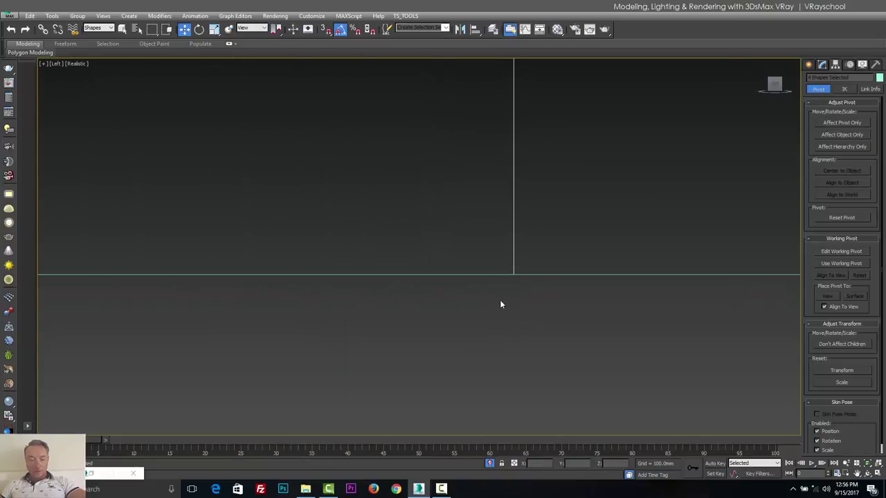
Step: Examine in the Top and Perspective views how the raised elevations fit around the floor plan
{"action": "key", "text": "t"}
{"action": "middle_click_drag", "start_coordinate": [348, 265], "coordinate": [407, 267]}
{"action": "key", "text": "p"}
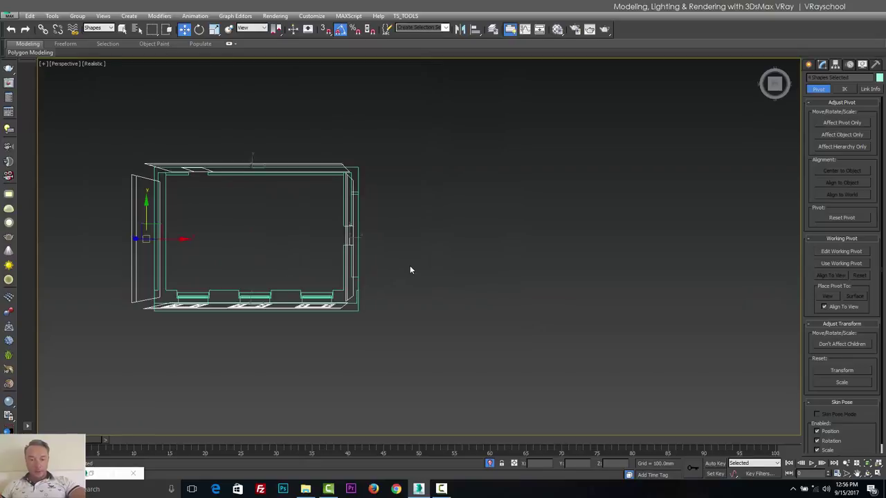
{"action": "key", "text": "z"}
{"action": "middle_click_drag", "start_coordinate": [356, 292], "coordinate": [359, 256], "text": "alt"}
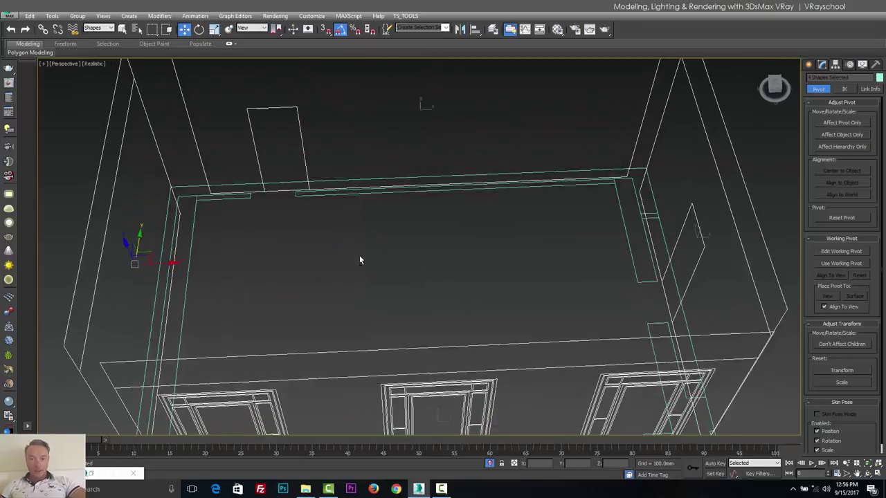
Step: Enable 2.5D snapping in the Top view and check that only vertices are used as snap targets
{"action": "scroll", "coordinate": [363, 257], "scroll_direction": "down", "scroll_amount": 5}
{"action": "middle_click_drag", "start_coordinate": [406, 272], "coordinate": [392, 247], "text": "alt"}
{"action": "scroll", "coordinate": [306, 195], "scroll_direction": "up", "scroll_amount": 5}
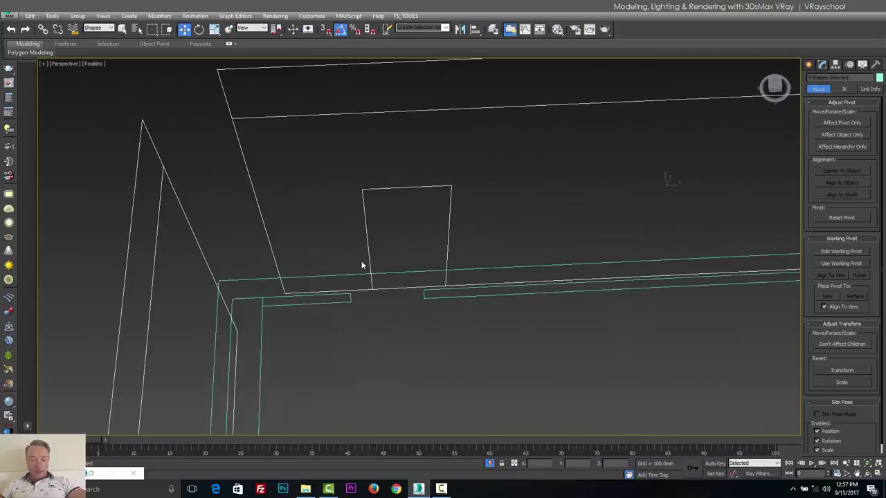
{"action": "left_click_drag", "start_coordinate": [325, 32], "coordinate": [328, 59]}
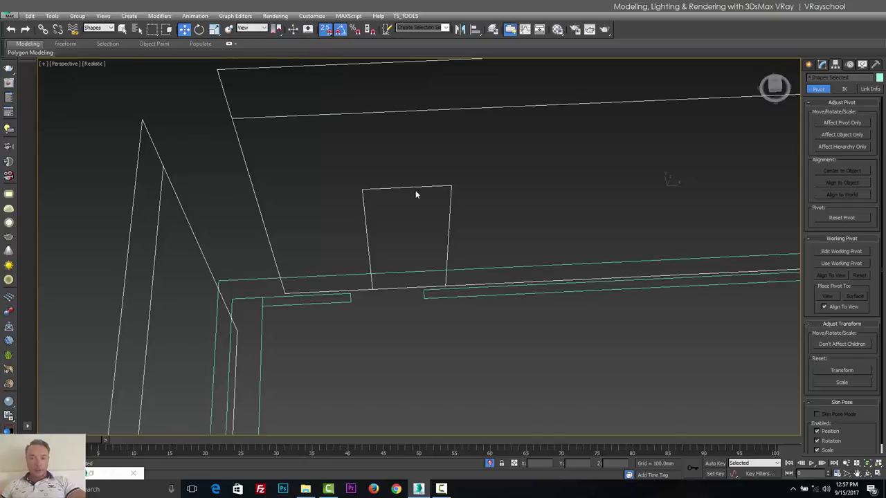
{"action": "key", "text": "t"}
{"action": "middle_click_drag", "start_coordinate": [312, 199], "coordinate": [370, 194]}
{"action": "scroll", "coordinate": [379, 158], "scroll_direction": "up", "scroll_amount": 10}
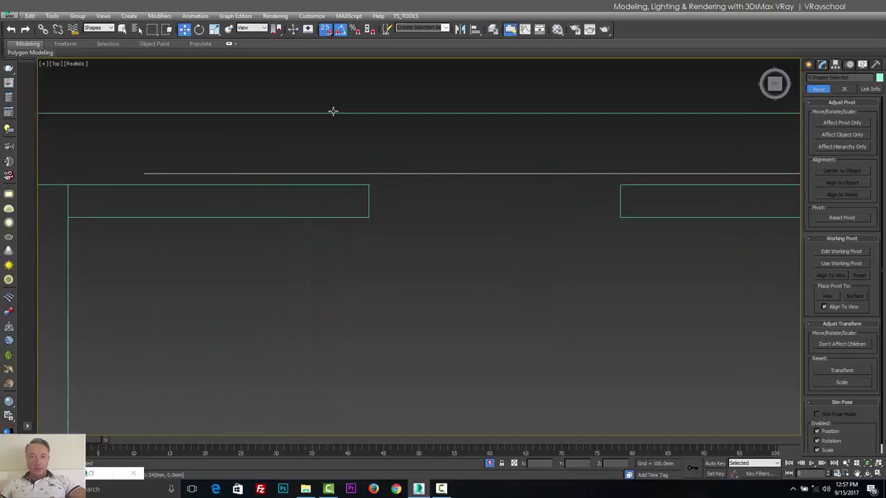
{"action": "right_click", "coordinate": [324, 34]}
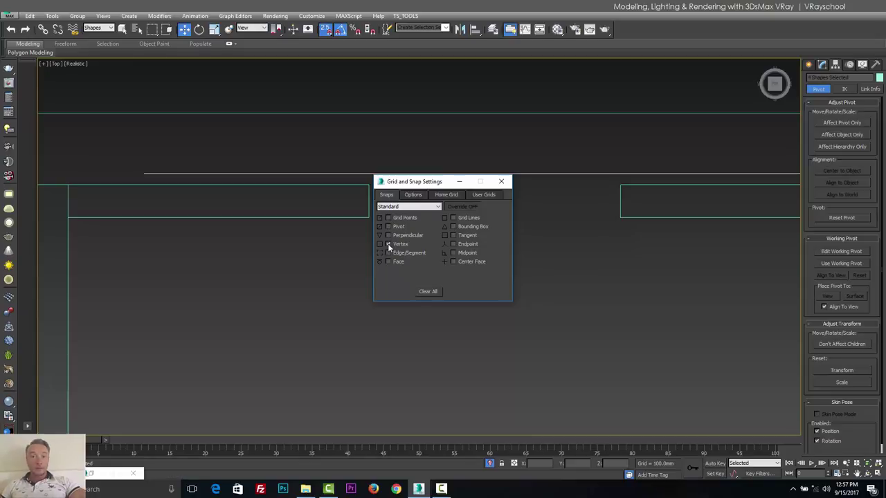
{"action": "left_click", "coordinate": [501, 181]}
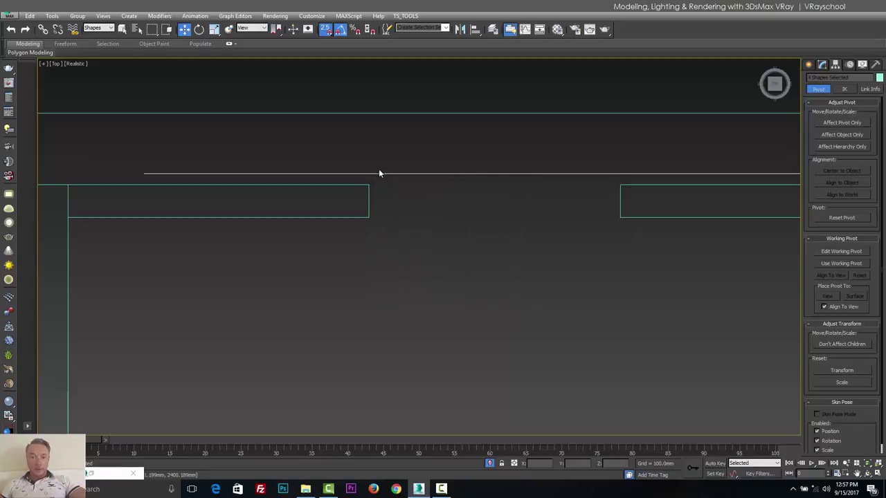
Step: Snap the back elevation onto the inner face of the plan's back wall, with its end at the inner left corner
{"action": "left_click", "coordinate": [416, 180]}
{"action": "left_click", "coordinate": [417, 174]}
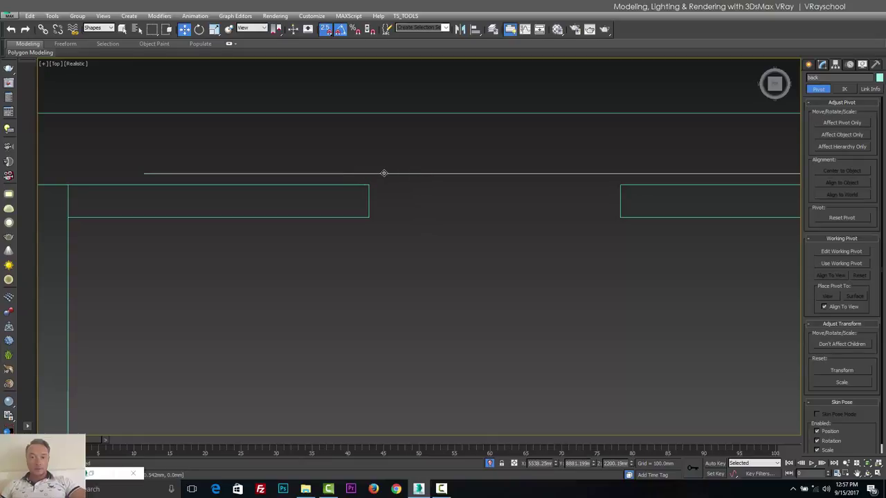
{"action": "middle_click_drag", "start_coordinate": [389, 223], "coordinate": [393, 214], "text": "alt"}
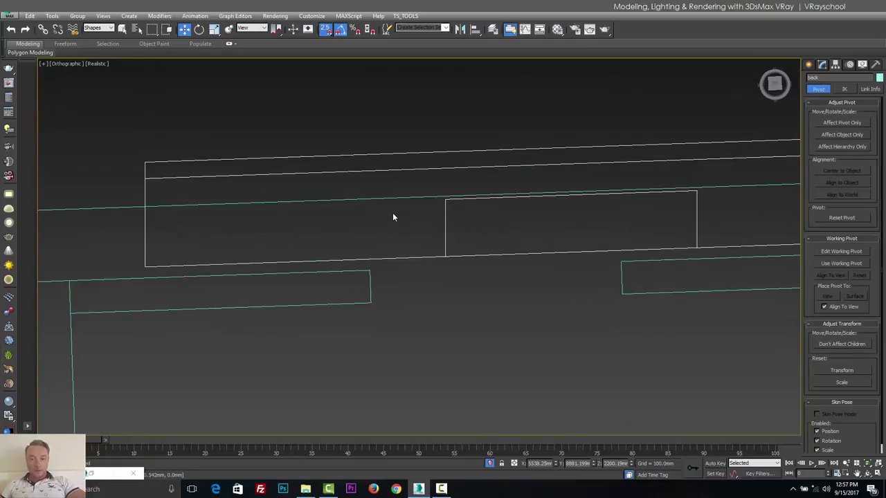
{"action": "key", "text": "t"}
{"action": "scroll", "coordinate": [241, 173], "scroll_direction": "up", "scroll_amount": 5}
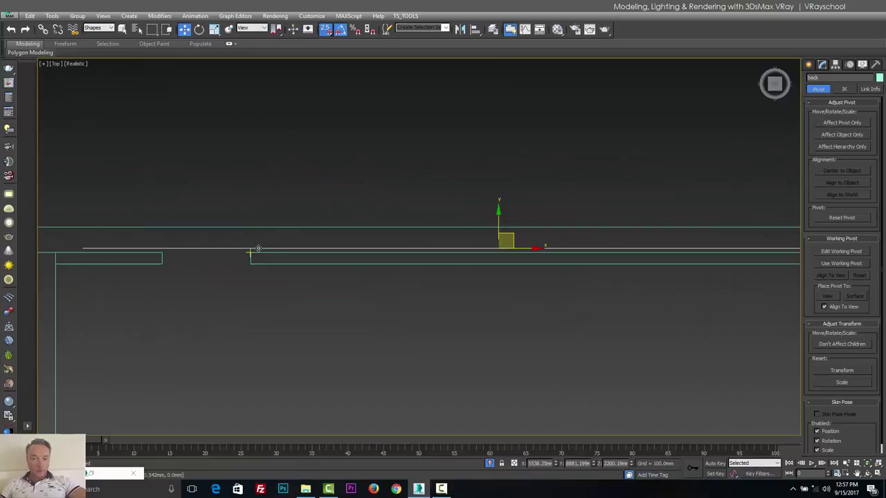
{"action": "left_click_drag", "start_coordinate": [276, 248], "coordinate": [164, 272]}
{"action": "middle_click_drag", "start_coordinate": [192, 293], "coordinate": [370, 265]}
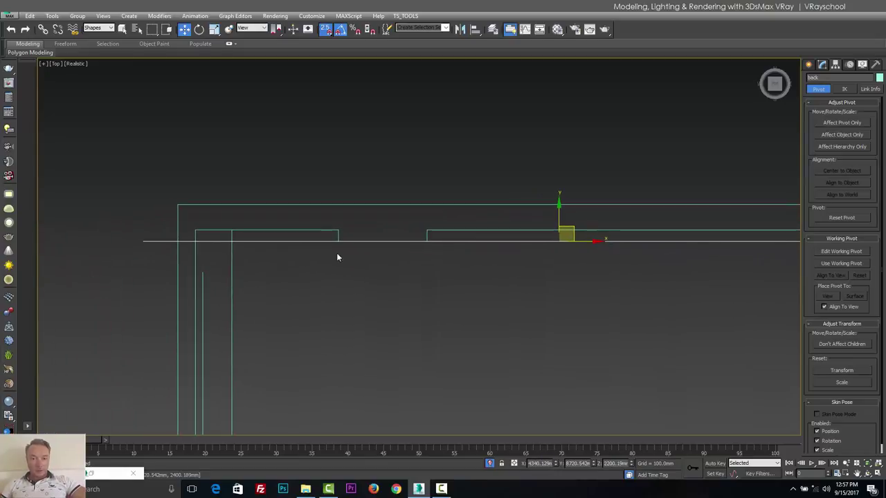
{"action": "left_click_drag", "start_coordinate": [337, 241], "coordinate": [426, 241]}
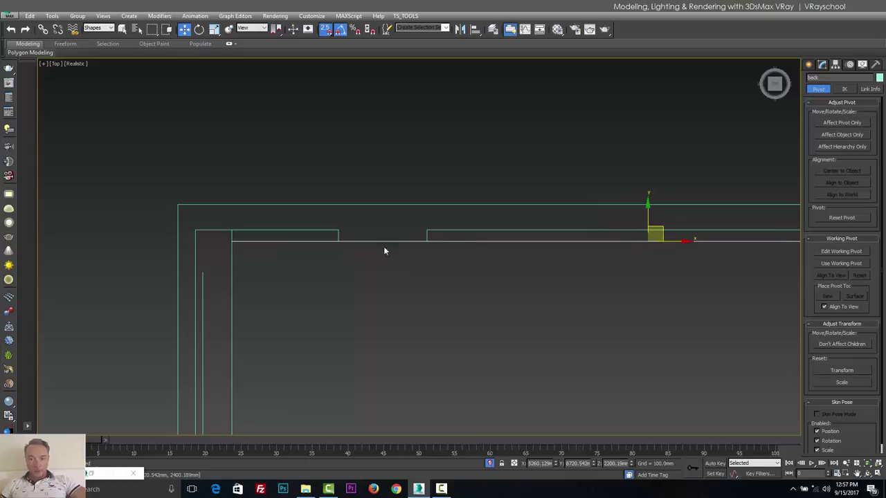
{"action": "middle_click_drag", "start_coordinate": [387, 295], "coordinate": [388, 267], "text": "alt"}
{"action": "middle_click_drag", "start_coordinate": [390, 367], "coordinate": [352, 346], "text": "alt"}
{"action": "key", "text": "t"}
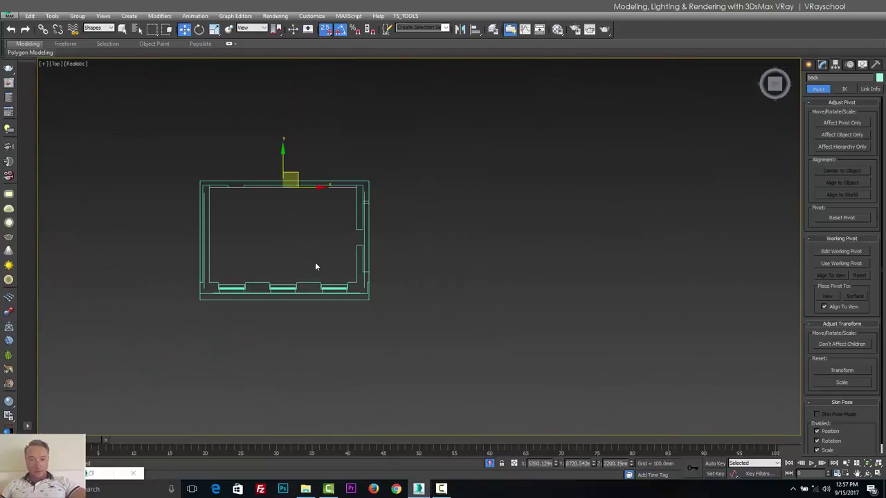
Step: Snap the left elevation onto the inner face of the plan's left wall, ending at the inner front corner
{"action": "scroll", "coordinate": [195, 192], "scroll_direction": "up", "scroll_amount": 5}
{"action": "left_click_drag", "start_coordinate": [232, 198], "coordinate": [253, 183]}
{"action": "scroll", "coordinate": [308, 261], "scroll_direction": "down", "scroll_amount": 5}
{"action": "scroll", "coordinate": [298, 379], "scroll_direction": "up", "scroll_amount": 2}
{"action": "scroll", "coordinate": [301, 380], "scroll_direction": "up", "scroll_amount": 3}
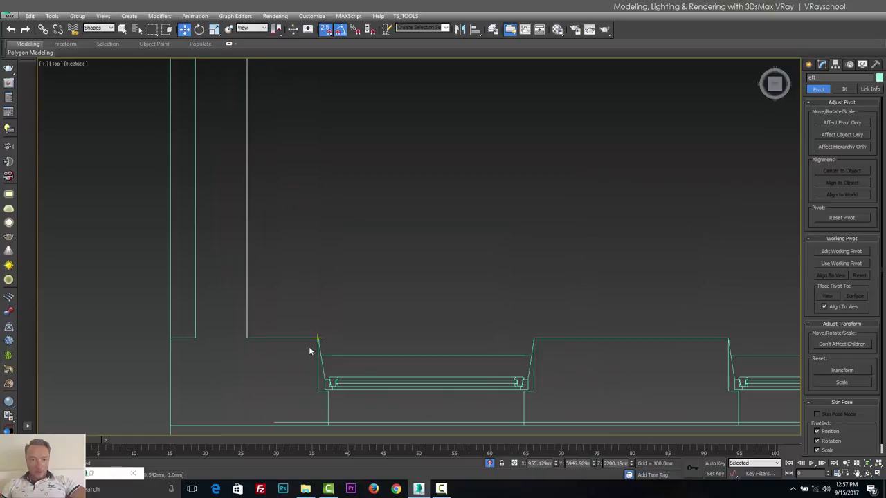
{"action": "scroll", "coordinate": [307, 344], "scroll_direction": "down", "scroll_amount": 6}
{"action": "scroll", "coordinate": [315, 343], "scroll_direction": "up", "scroll_amount": 2}
{"action": "middle_click_drag", "start_coordinate": [319, 344], "coordinate": [309, 245]}
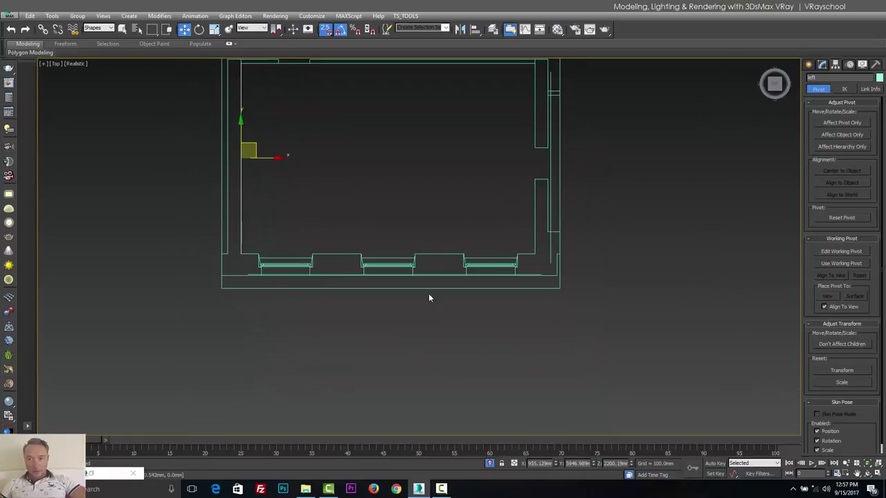
Step: Snap the right elevation onto the inner face of the plan's right wall
{"action": "middle_click_drag", "start_coordinate": [455, 216], "coordinate": [379, 314]}
{"action": "scroll", "coordinate": [465, 244], "scroll_direction": "up", "scroll_amount": 2}
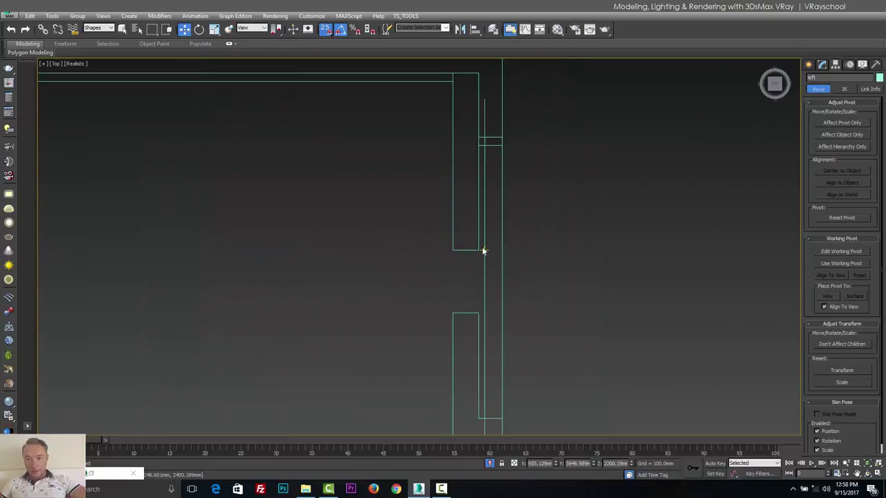
{"action": "left_click", "coordinate": [484, 250]}
{"action": "mouse_move", "coordinate": [459, 253]}
{"action": "middle_mouse_down", "text": "alt"}
{"action": "mouse_move", "coordinate": [484, 270]}
{"action": "mouse_move", "coordinate": [521, 250]}
{"action": "mouse_move", "coordinate": [487, 265]}
{"action": "mouse_move", "coordinate": [416, 258]}
{"action": "mouse_move", "coordinate": [467, 255]}
{"action": "middle_mouse_up", "text": "alt"}
{"action": "key", "text": "t"}
{"action": "scroll", "coordinate": [467, 256], "scroll_direction": "up", "scroll_amount": 5}
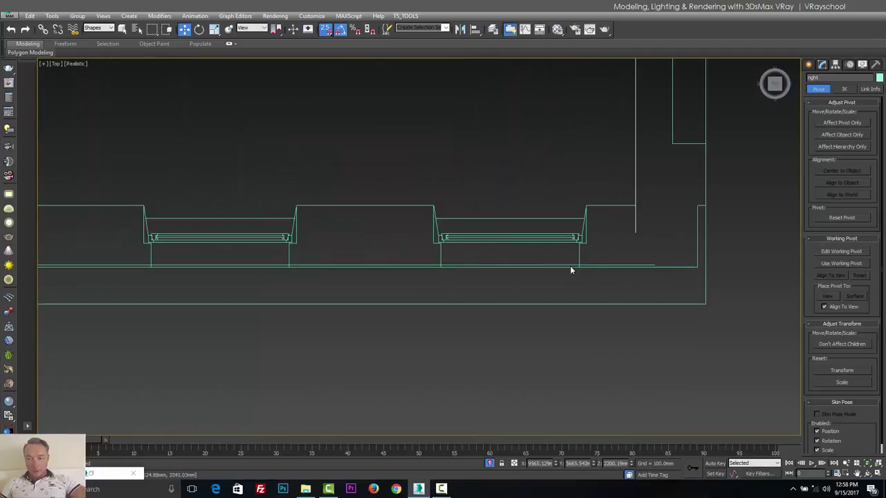
Step: Snap the front elevation onto the inner face of the window wall, with its ends at the room's inner corners
{"action": "left_click", "coordinate": [630, 264]}
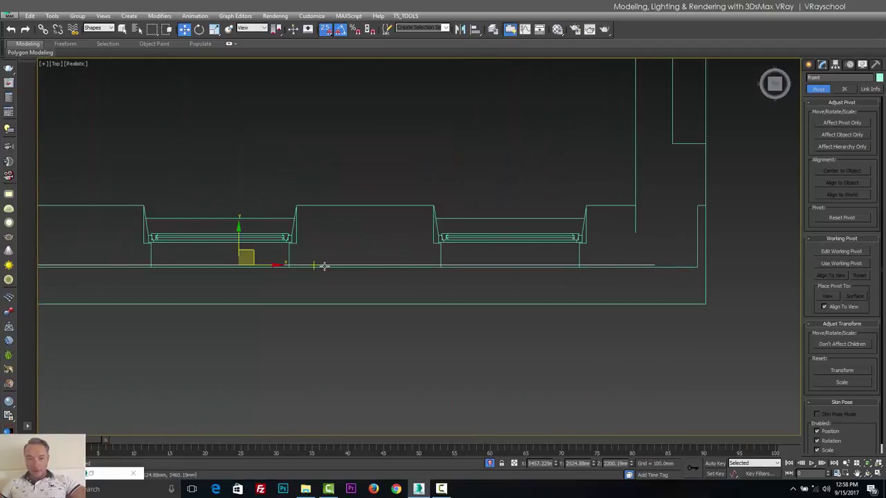
{"action": "middle_click_drag", "start_coordinate": [325, 289], "coordinate": [330, 274], "text": "alt"}
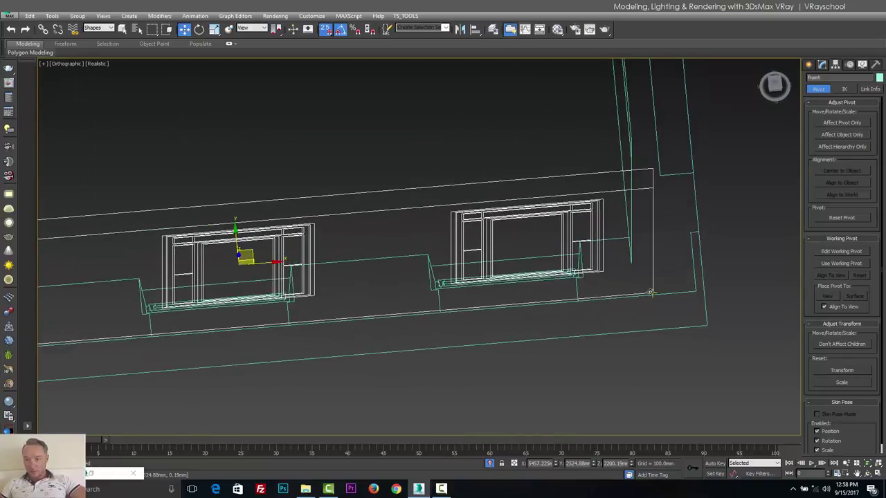
{"action": "key", "text": "t"}
{"action": "scroll", "coordinate": [339, 295], "scroll_direction": "up", "scroll_amount": 8}
{"action": "left_click_drag", "start_coordinate": [292, 257], "coordinate": [274, 224]}
{"action": "middle_click_drag", "start_coordinate": [308, 270], "coordinate": [561, 265]}
{"action": "scroll", "coordinate": [561, 265], "scroll_direction": "down", "scroll_amount": 2}
{"action": "scroll", "coordinate": [606, 249], "scroll_direction": "up", "scroll_amount": 3}
{"action": "left_click_drag", "start_coordinate": [551, 254], "coordinate": [549, 218]}
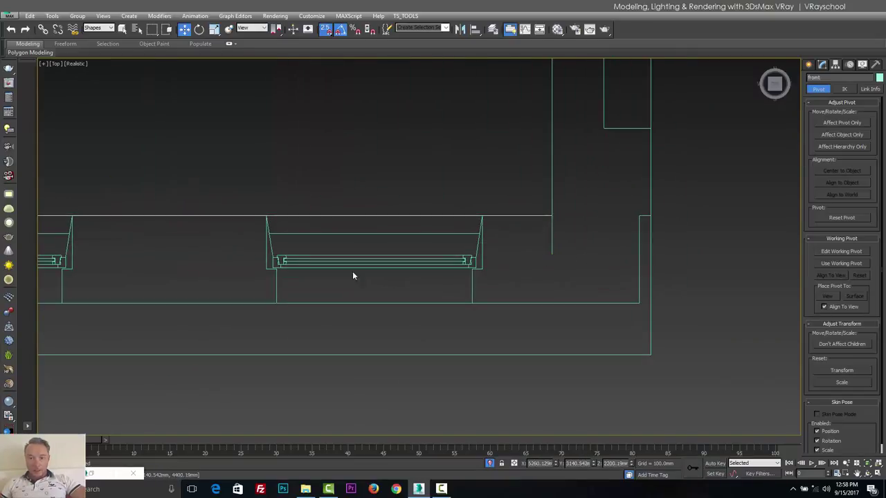
{"action": "middle_click_drag", "start_coordinate": [273, 271], "coordinate": [607, 261]}
{"action": "scroll", "coordinate": [607, 260], "scroll_direction": "down", "scroll_amount": 5}
{"action": "scroll", "coordinate": [446, 249], "scroll_direction": "up", "scroll_amount": 5}
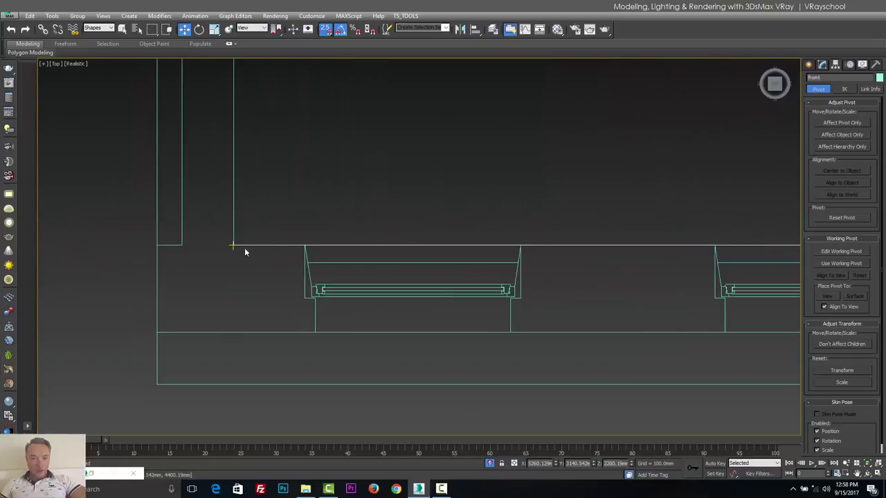
Step: Examine in the Perspective and Top views how the snapped elevations fit the room's inner walls
{"action": "key", "text": "p"}
{"action": "middle_click_drag", "start_coordinate": [340, 292], "coordinate": [355, 280], "text": "alt"}
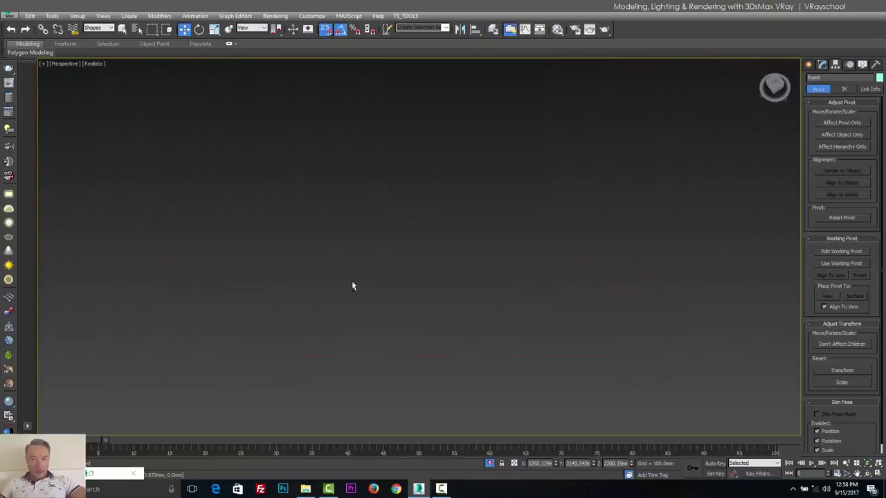
{"action": "scroll", "coordinate": [350, 291], "scroll_direction": "down", "scroll_amount": 2}
{"action": "key", "text": "z"}
{"action": "middle_click_drag", "start_coordinate": [379, 313], "coordinate": [286, 293], "text": "alt"}
{"action": "key", "text": "t"}
{"action": "scroll", "coordinate": [368, 286], "scroll_direction": "down", "scroll_amount": 8}
{"action": "scroll", "coordinate": [430, 251], "scroll_direction": "up", "scroll_amount": 5}
{"action": "scroll", "coordinate": [430, 250], "scroll_direction": "down", "scroll_amount": 3}
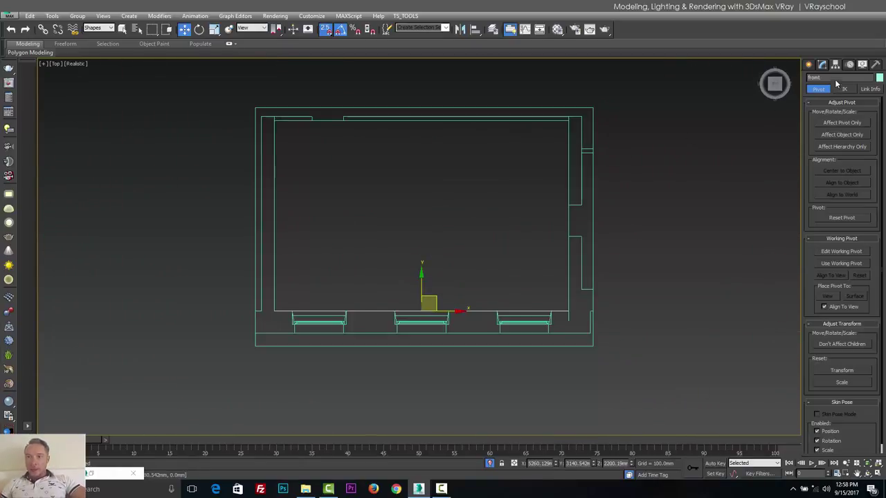
Step: Check the scene's layers in the Layer Explorer and clear the selection
{"action": "left_click", "coordinate": [492, 30]}
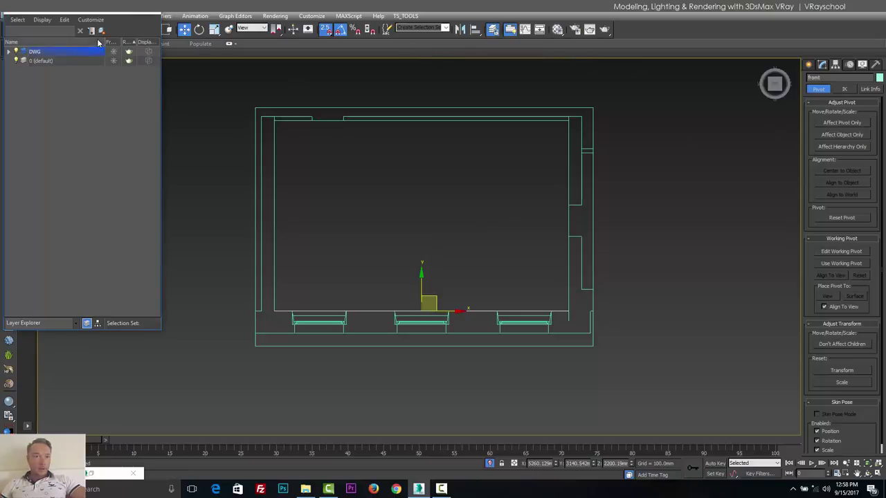
{"action": "left_click", "coordinate": [196, 128]}
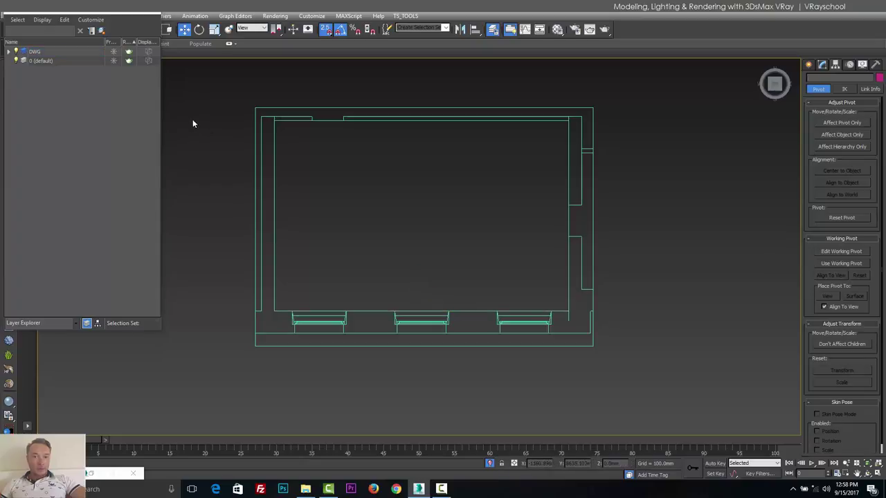
{"action": "left_click", "coordinate": [156, 12]}
Step: Start a snapped spline line at the back right wall corner and trace the right wall section to its doorway and back to the inner corner
{"action": "left_click", "coordinate": [808, 64]}
{"action": "left_click", "coordinate": [823, 79]}
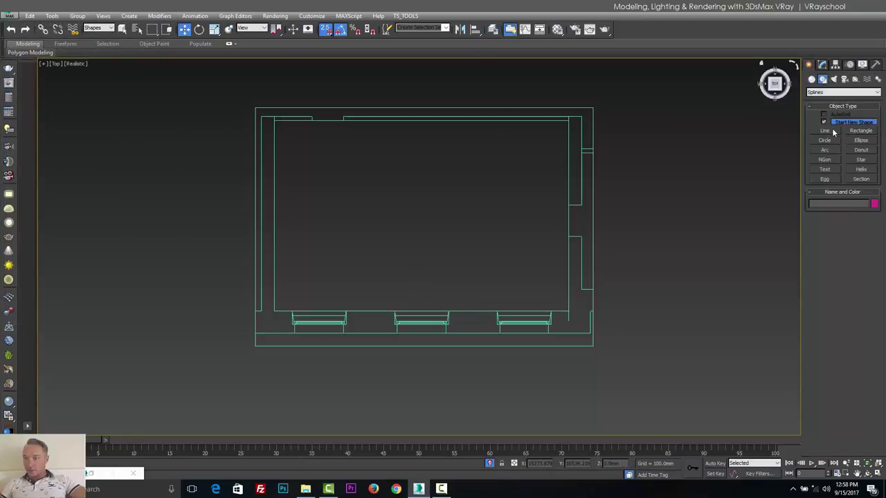
{"action": "left_click", "coordinate": [824, 131]}
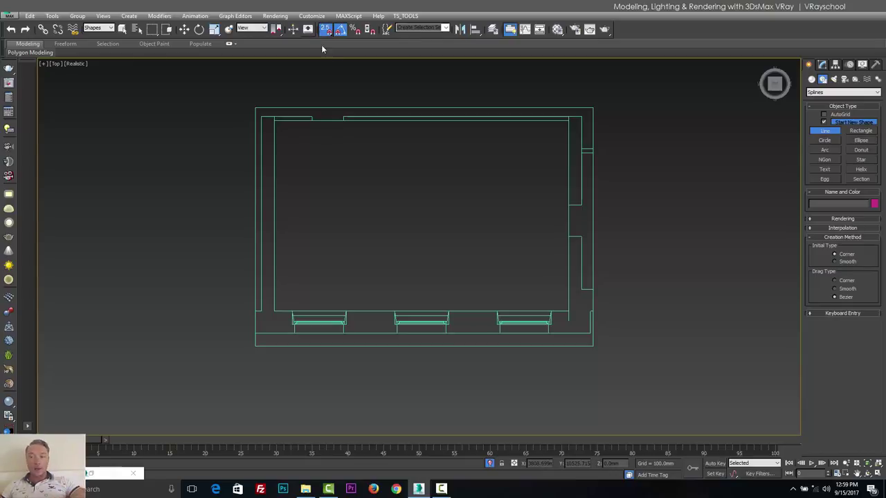
{"action": "middle_click_drag", "start_coordinate": [507, 147], "coordinate": [465, 164]}
{"action": "mouse_move", "coordinate": [326, 34]}
{"action": "left_mouse_down"}
{"action": "mouse_move", "coordinate": [327, 73]}
{"action": "mouse_move", "coordinate": [322, 32]}
{"action": "left_mouse_up"}
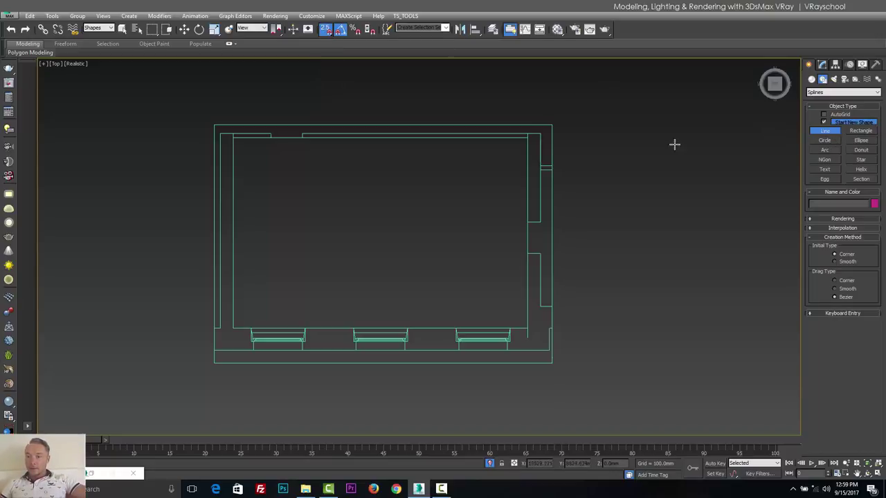
{"action": "scroll", "coordinate": [569, 144], "scroll_direction": "up", "scroll_amount": 5}
{"action": "left_click", "coordinate": [520, 117]}
{"action": "left_click", "coordinate": [520, 366]}
{"action": "left_click", "coordinate": [476, 365]}
{"action": "left_click", "coordinate": [482, 128]}
Step: Continue the line along the back wall to its doorway, return along the wall's other face and close the spline at its start point
{"action": "scroll", "coordinate": [509, 207], "scroll_direction": "down", "scroll_amount": 5}
{"action": "scroll", "coordinate": [509, 205], "scroll_direction": "up", "scroll_amount": 5}
{"action": "left_click", "coordinate": [326, 165]}
{"action": "left_click", "coordinate": [326, 156]}
{"action": "scroll", "coordinate": [346, 148], "scroll_direction": "down", "scroll_amount": 5}
{"action": "scroll", "coordinate": [494, 148], "scroll_direction": "up", "scroll_amount": 5}
{"action": "scroll", "coordinate": [474, 151], "scroll_direction": "up", "scroll_amount": 1}
{"action": "left_click", "coordinate": [474, 150]}
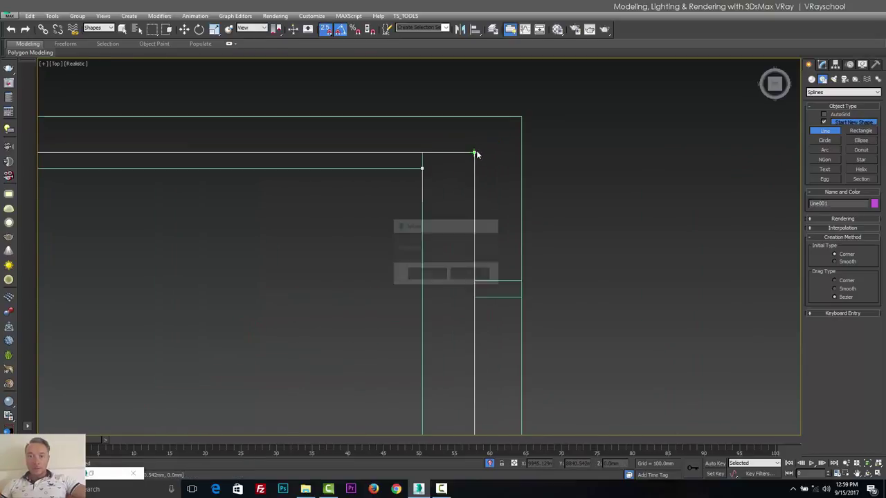
{"action": "left_click", "coordinate": [426, 276]}
{"action": "scroll", "coordinate": [396, 246], "scroll_direction": "down", "scroll_amount": 2}
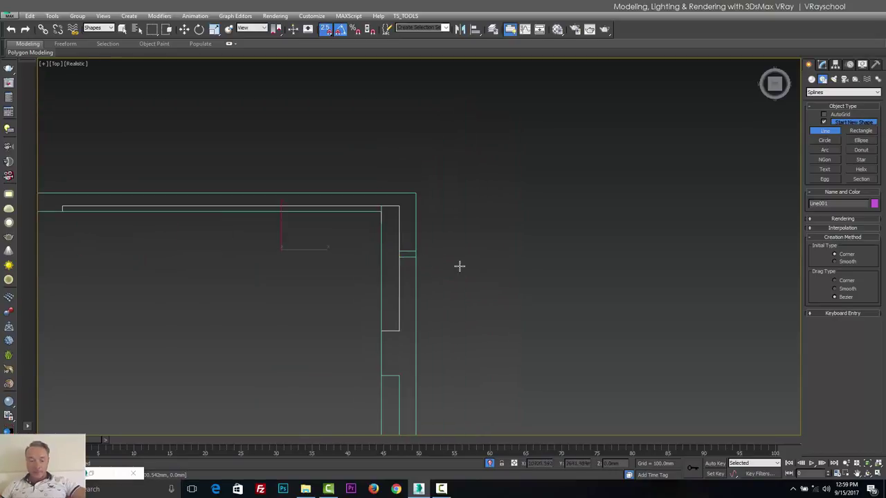
Step: Put the traced wall line on a new layer named GEOMETRY and check the layer's contents
{"action": "middle_click_drag", "start_coordinate": [459, 265], "coordinate": [402, 350], "text": "alt"}
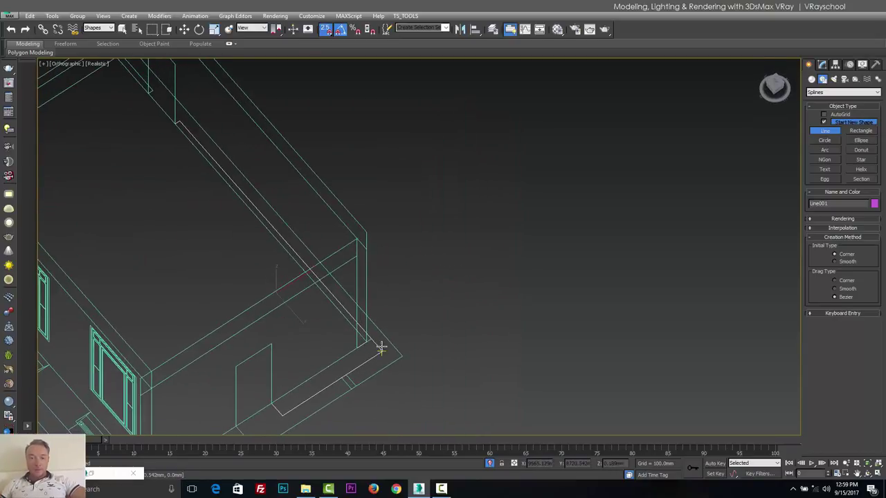
{"action": "right_click", "coordinate": [361, 249]}
{"action": "left_click", "coordinate": [492, 29]}
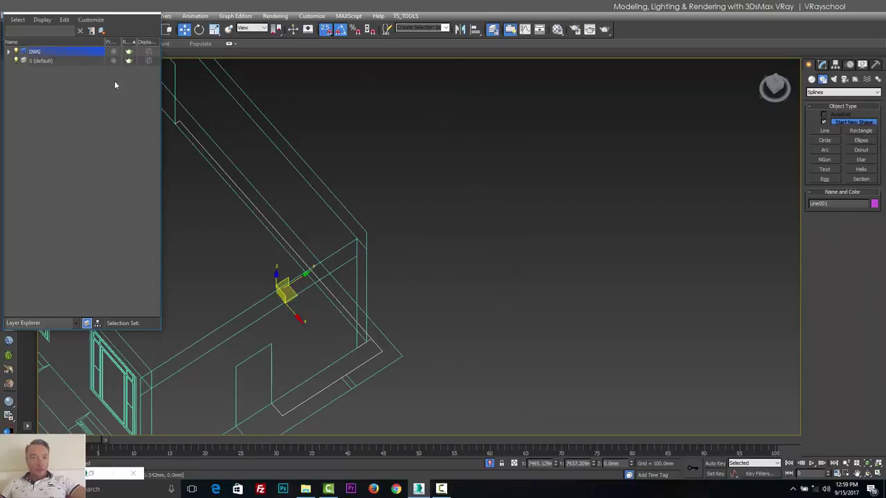
{"action": "left_click", "coordinate": [92, 33]}
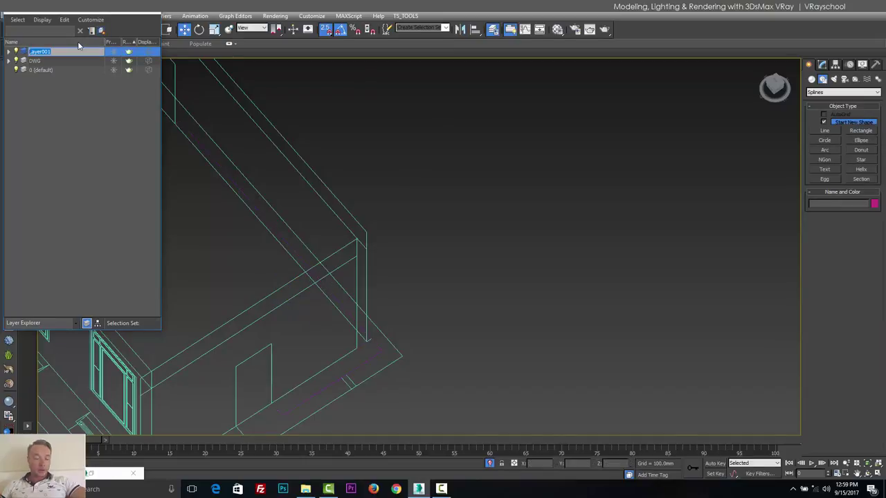
{"action": "type", "text": "3"}
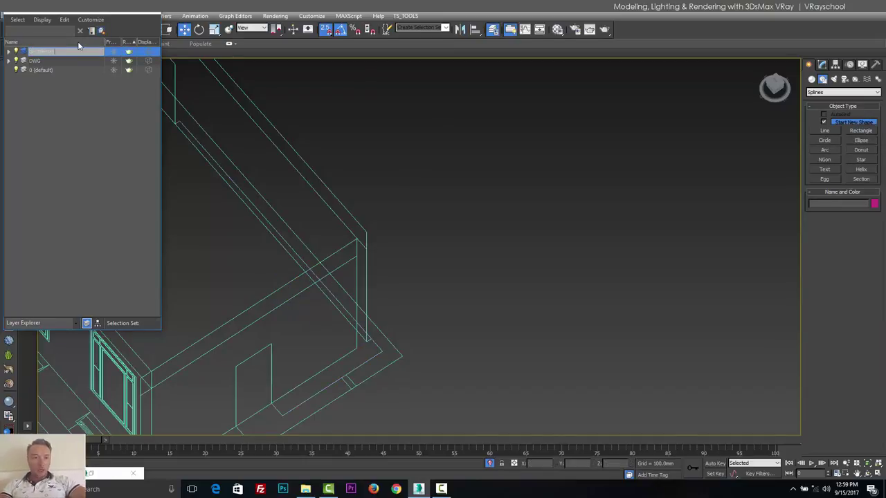
{"action": "key", "text": "Return"}
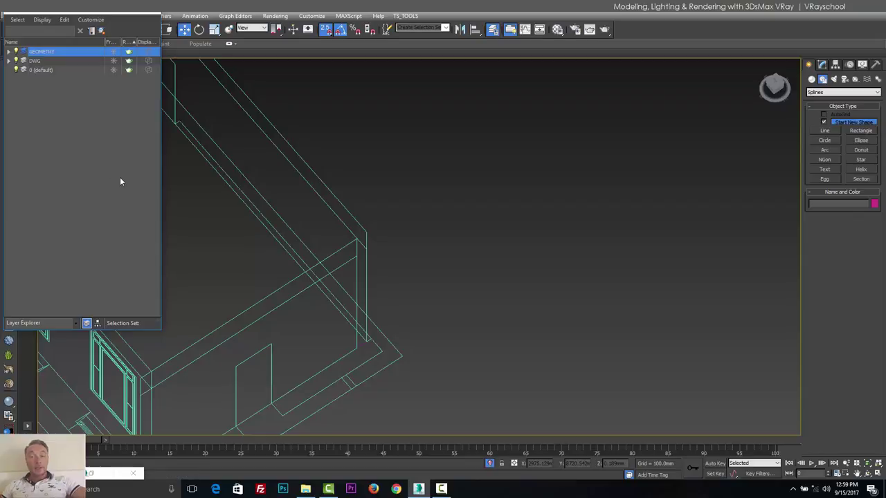
{"action": "left_click", "coordinate": [9, 52]}
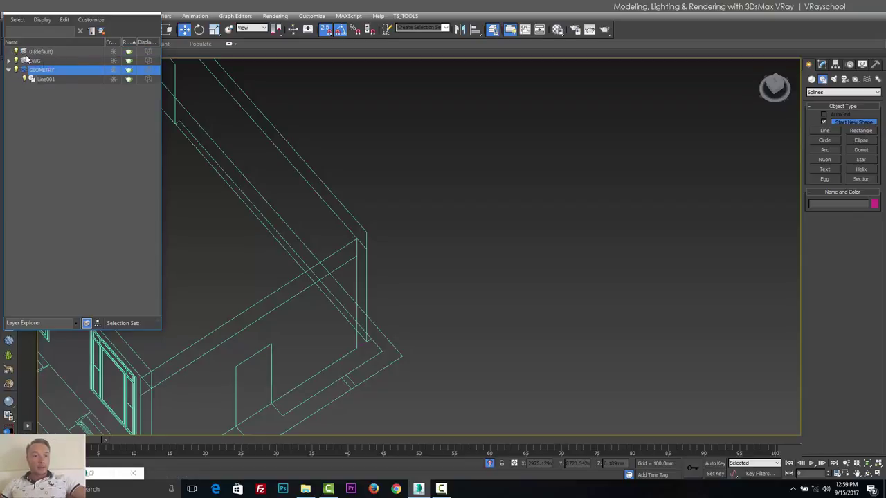
{"action": "left_click", "coordinate": [153, 14]}
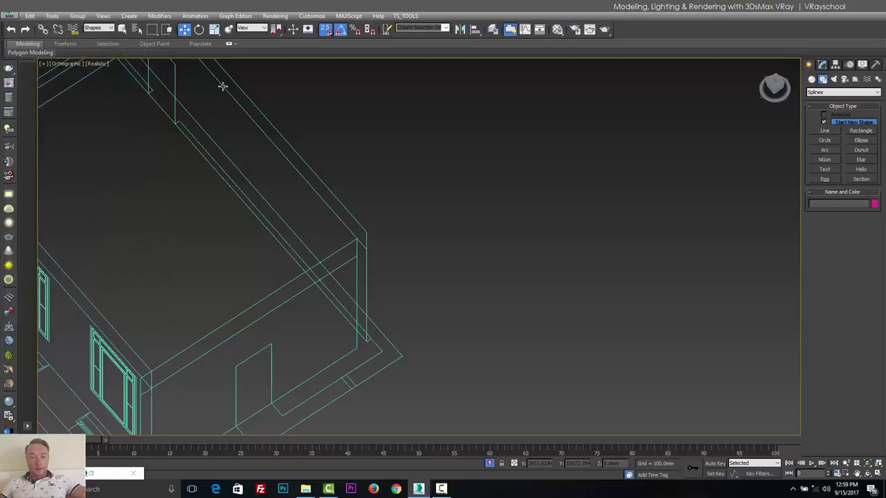
Step: Select the traced wall line and apply an Extrude modifier to it
{"action": "key", "text": "F3"}
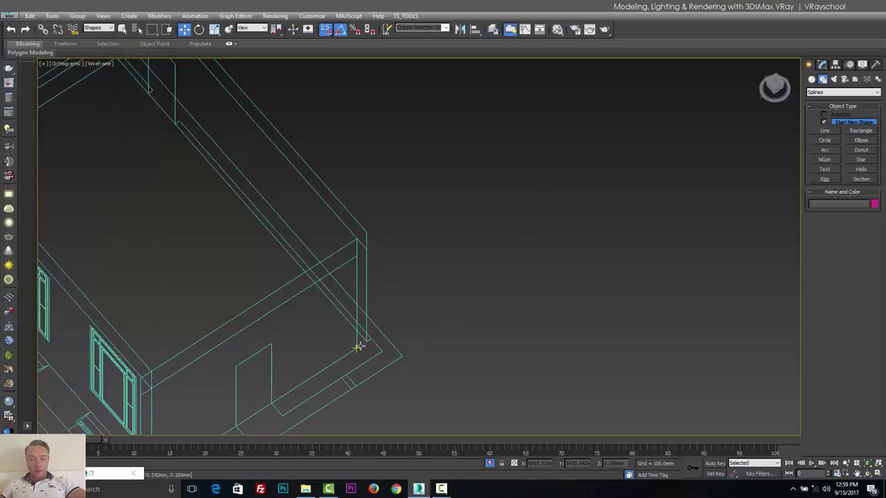
{"action": "left_click", "coordinate": [402, 353]}
{"action": "key", "text": "F3"}
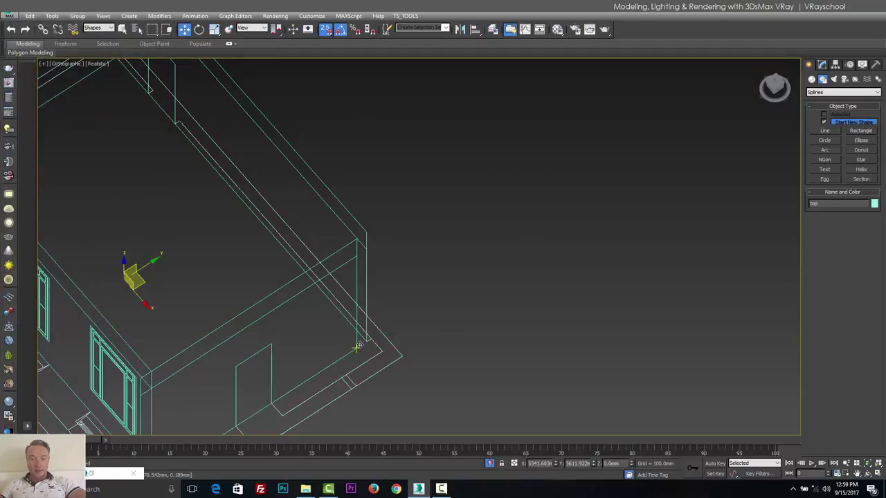
{"action": "left_click", "coordinate": [358, 347]}
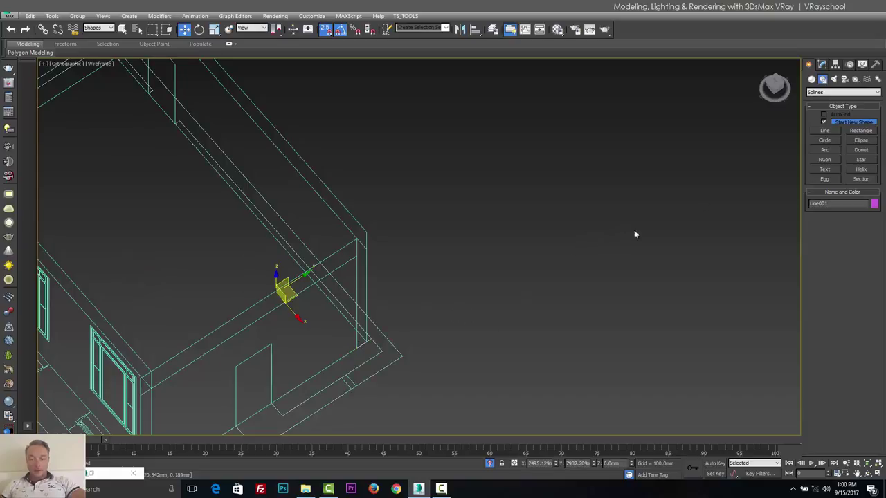
{"action": "left_click", "coordinate": [822, 65]}
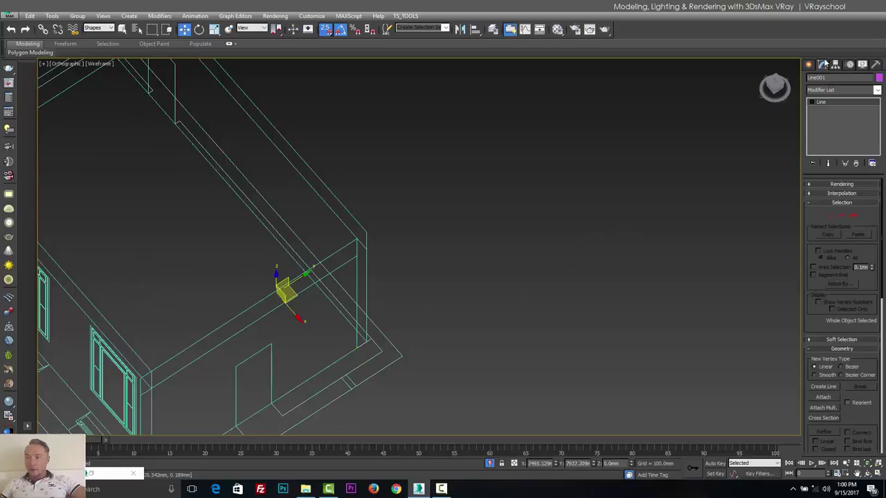
{"action": "left_click", "coordinate": [877, 92]}
{"action": "key", "text": "e"}
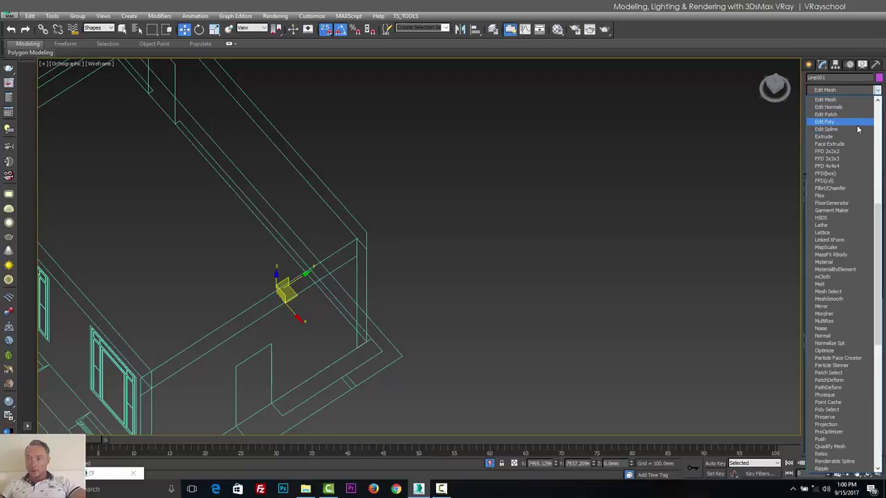
{"action": "left_click", "coordinate": [852, 137]}
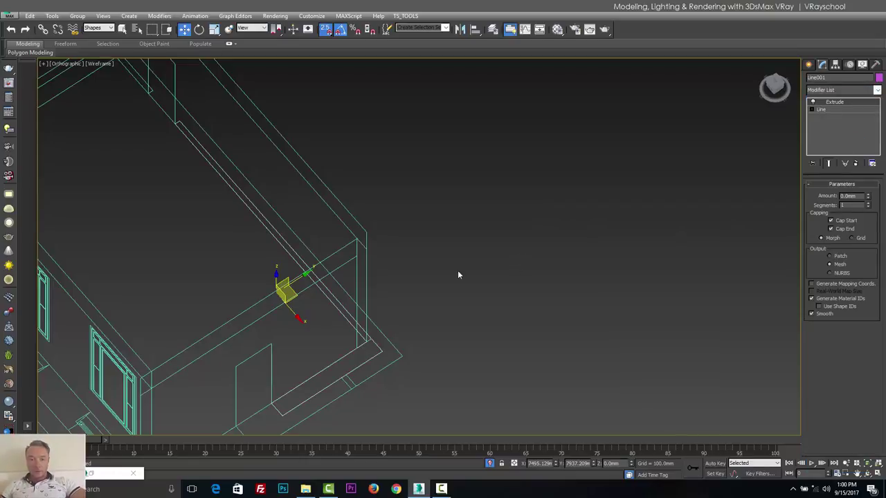
Step: Set the wall's extrusion amount to 3000 mm and inspect it in shaded display from both sides
{"action": "middle_click_drag", "start_coordinate": [453, 275], "coordinate": [443, 253], "text": "alt"}
{"action": "double_click", "coordinate": [849, 195]}
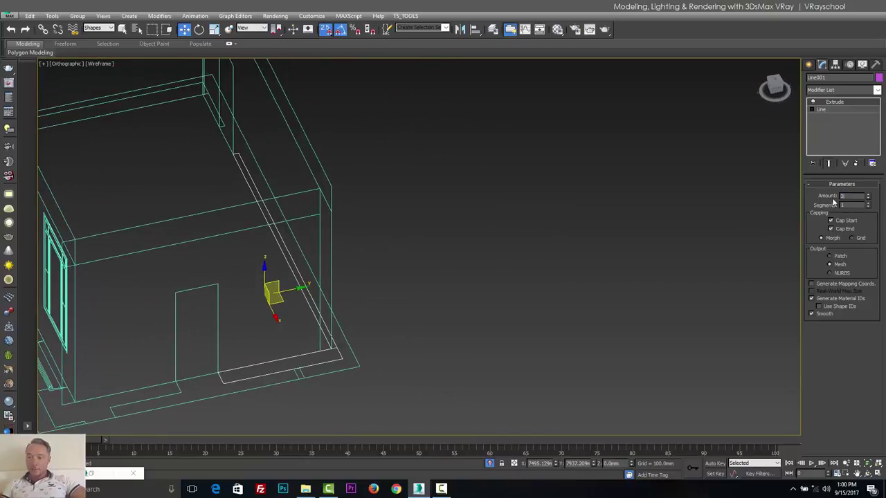
{"action": "key", "text": "Return"}
{"action": "middle_click_drag", "start_coordinate": [535, 243], "coordinate": [520, 236], "text": "alt"}
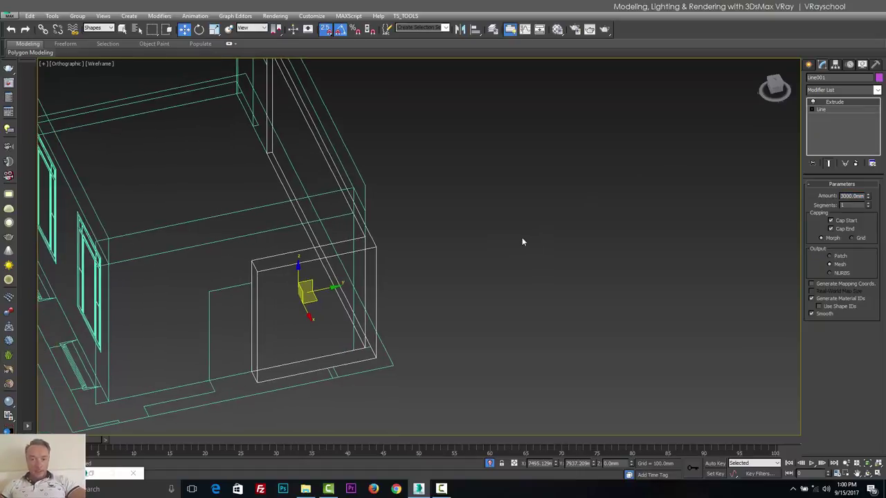
{"action": "key", "text": "F3"}
{"action": "middle_click_drag", "start_coordinate": [425, 296], "coordinate": [460, 272], "text": "alt"}
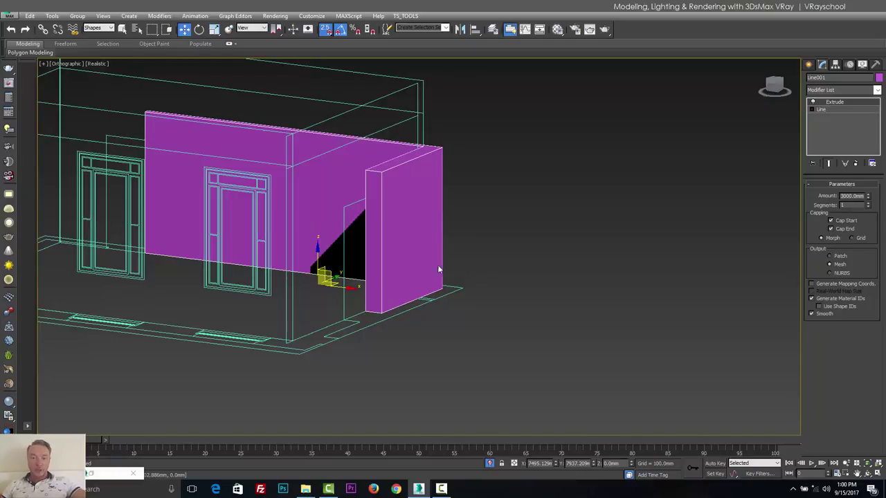
{"action": "middle_click_drag", "start_coordinate": [435, 274], "coordinate": [447, 289], "text": "alt"}
{"action": "middle_click_drag", "start_coordinate": [447, 165], "coordinate": [388, 276], "text": "alt"}
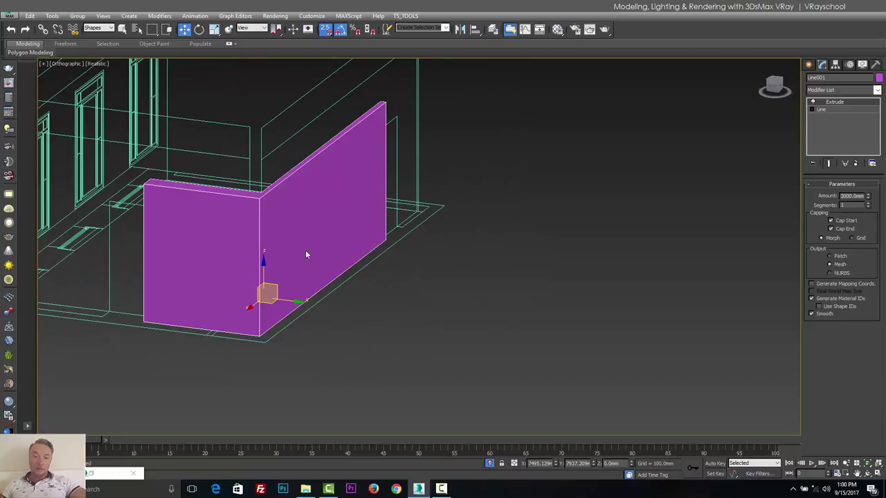
Step: Set the selection filter to All and delete the extruded wall
{"action": "left_click", "coordinate": [259, 201]}
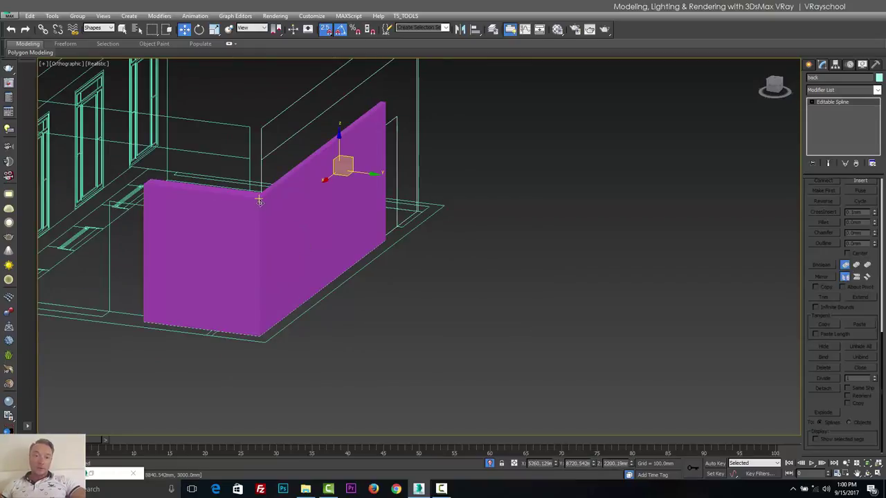
{"action": "left_click", "coordinate": [284, 280]}
{"action": "left_click", "coordinate": [284, 269]}
{"action": "left_click", "coordinate": [258, 251]}
{"action": "left_click", "coordinate": [107, 29]}
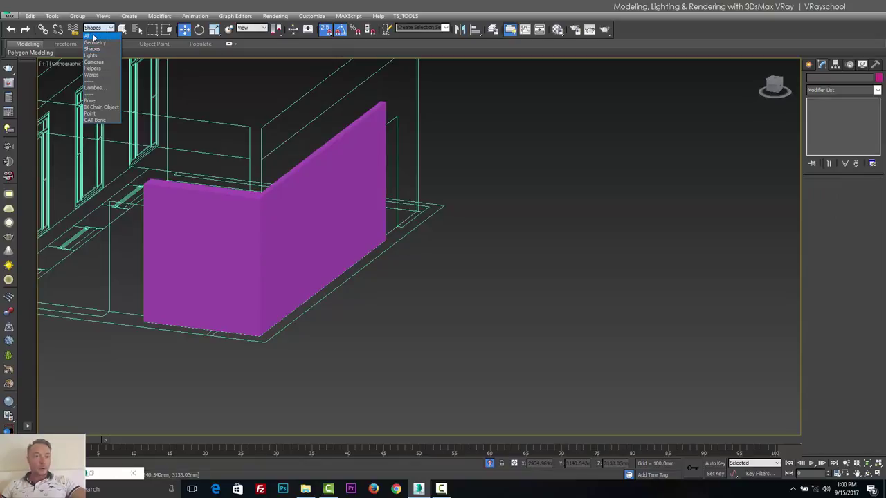
{"action": "left_click", "coordinate": [94, 36]}
{"action": "left_click", "coordinate": [224, 218]}
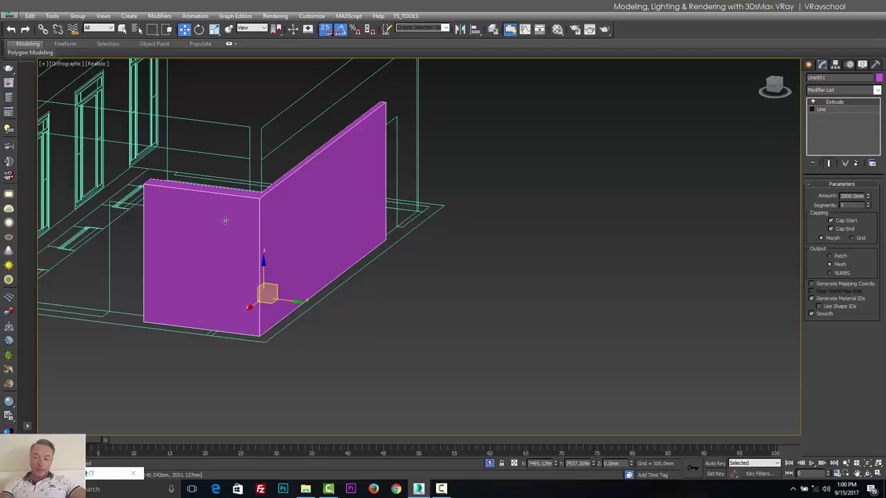
{"action": "key", "text": "Delete"}
Step: Switch to the Top view and select all the imported plan and elevation shapes
{"action": "middle_click_drag", "start_coordinate": [292, 341], "coordinate": [372, 337]}
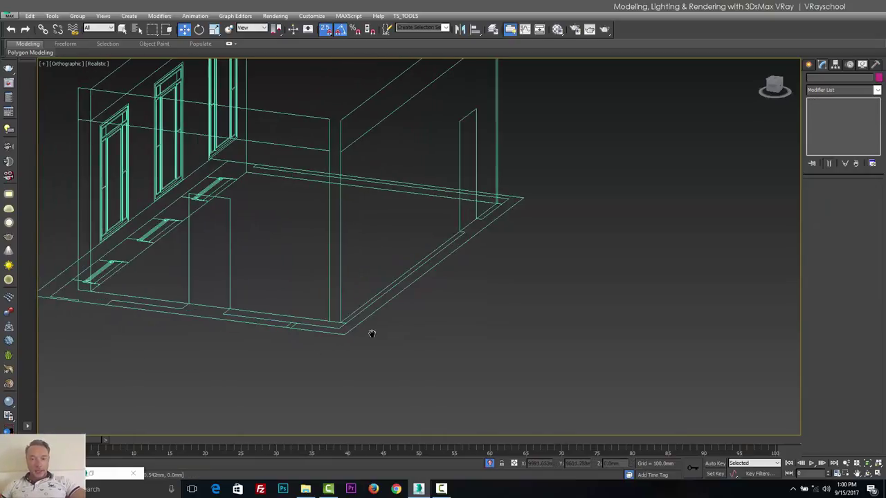
{"action": "scroll", "coordinate": [366, 329], "scroll_direction": "down", "scroll_amount": 6}
{"action": "scroll", "coordinate": [367, 327], "scroll_direction": "up", "scroll_amount": 4}
{"action": "key", "text": "t"}
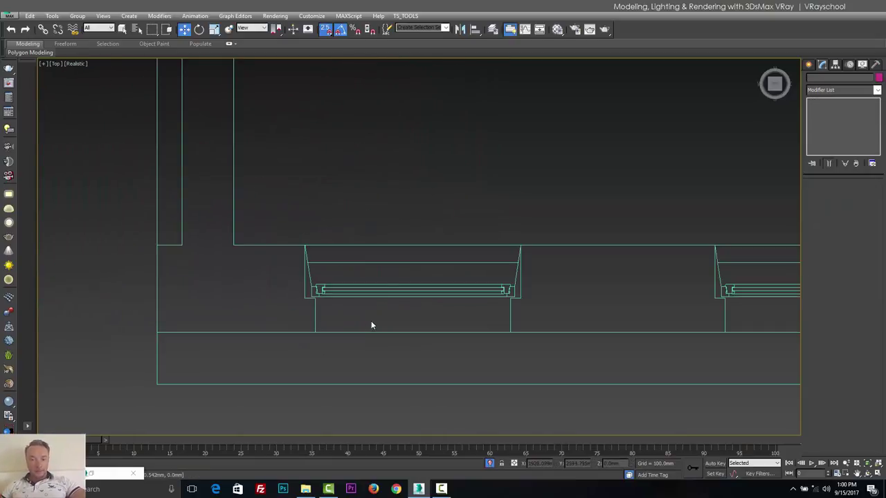
{"action": "scroll", "coordinate": [379, 297], "scroll_direction": "down", "scroll_amount": 6}
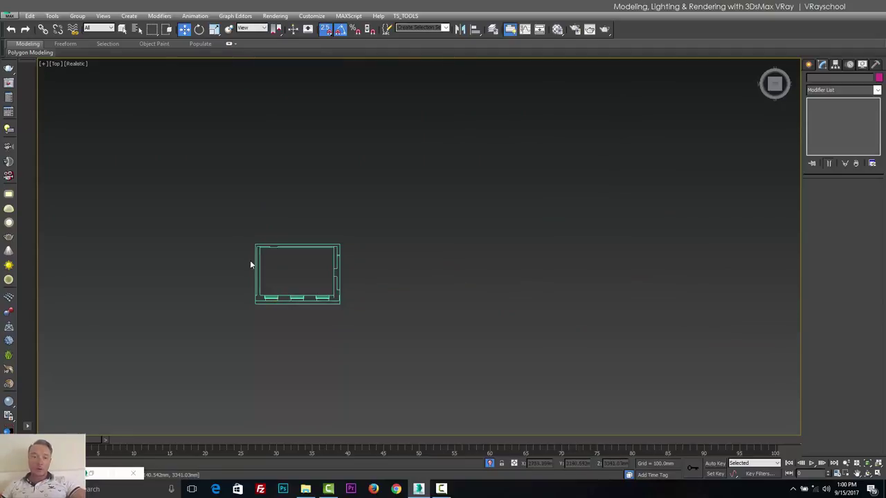
{"action": "left_click_drag", "start_coordinate": [214, 208], "coordinate": [416, 352]}
{"action": "scroll", "coordinate": [353, 348], "scroll_direction": "up", "scroll_amount": 5}
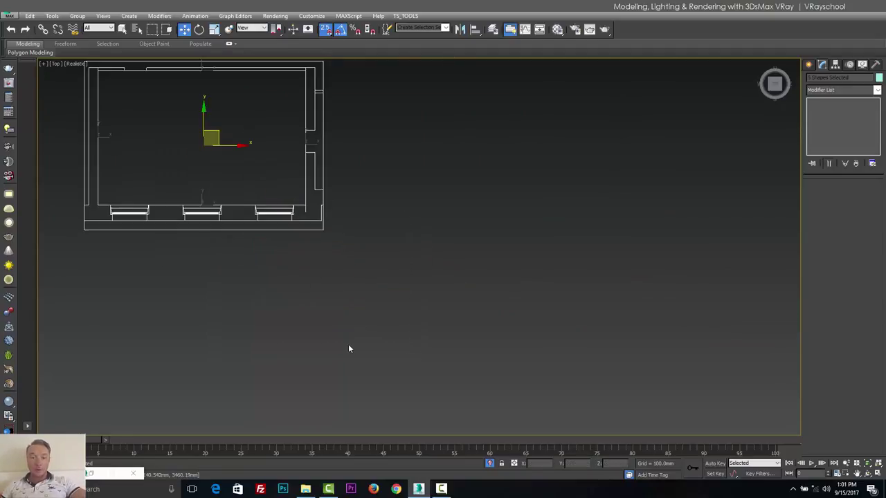
{"action": "middle_click_drag", "start_coordinate": [358, 334], "coordinate": [451, 387]}
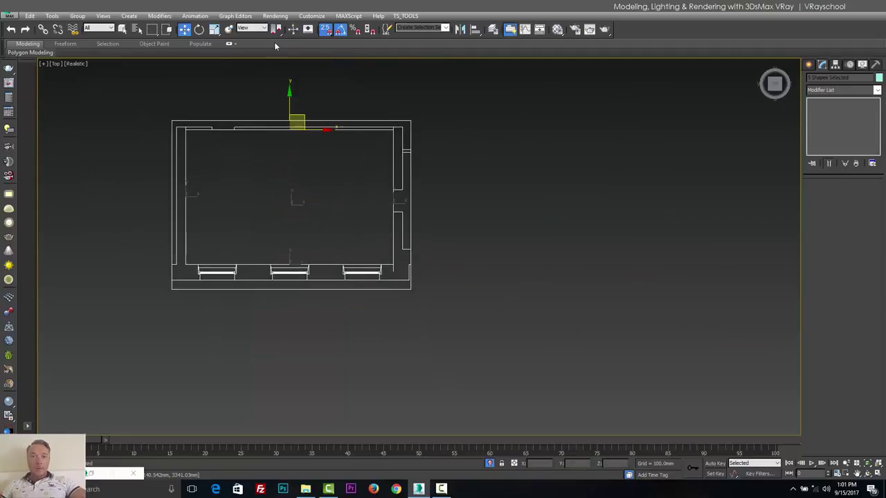
Step: Check the display unit scale and the system unit scale in Units Setup
{"action": "left_click", "coordinate": [311, 15]}
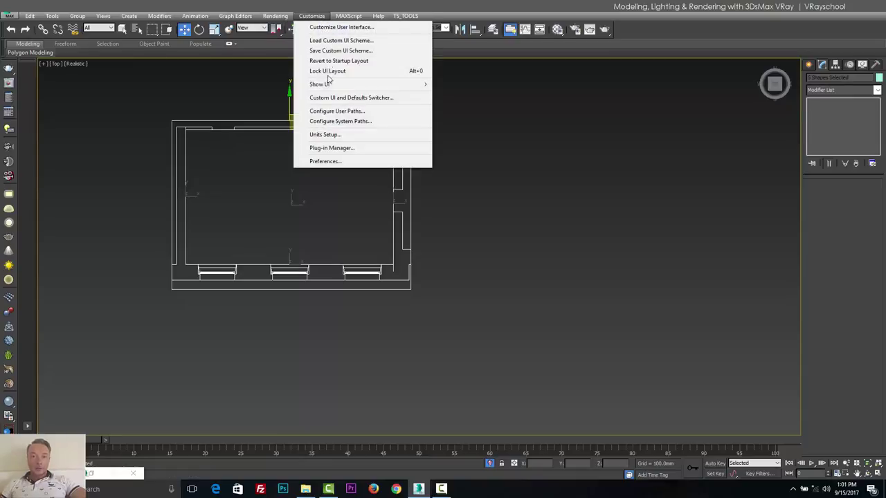
{"action": "left_click", "coordinate": [339, 132]}
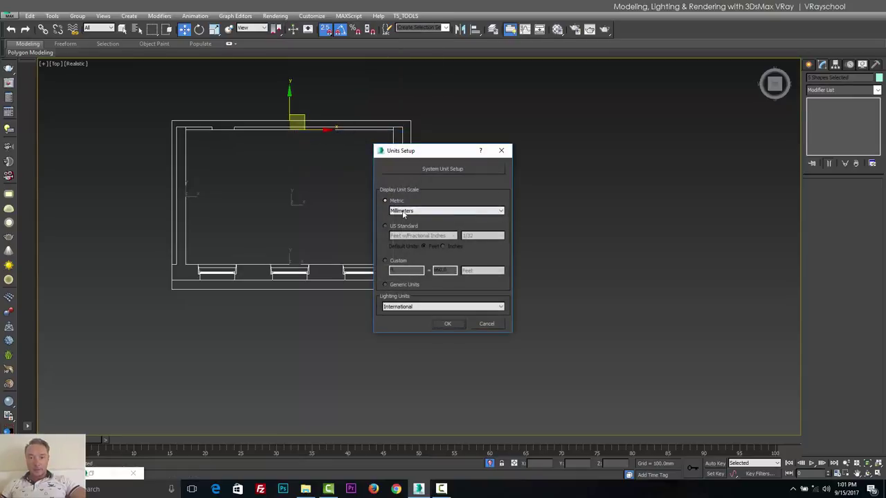
{"action": "left_click", "coordinate": [435, 170]}
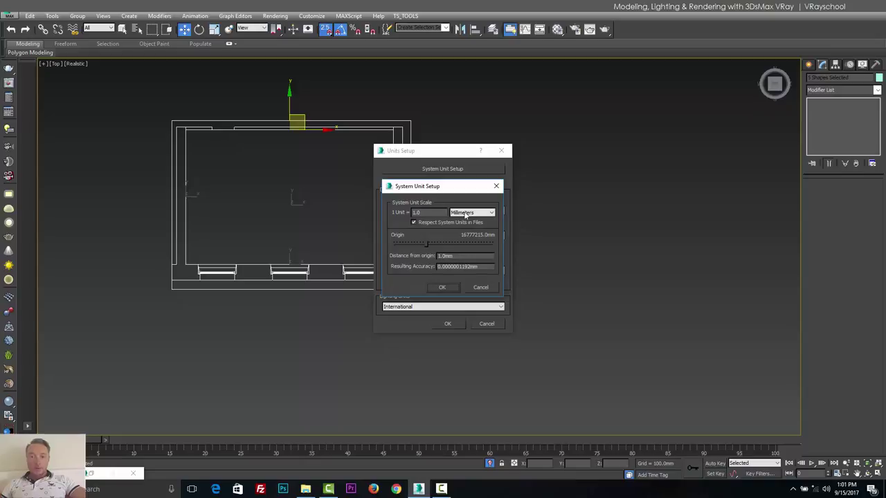
{"action": "left_click_drag", "start_coordinate": [451, 188], "coordinate": [582, 151]}
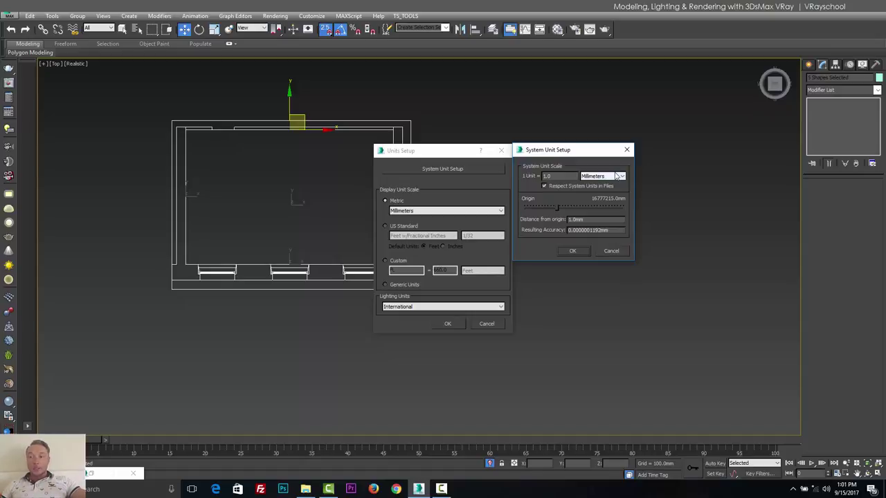
{"action": "left_click", "coordinate": [595, 177]}
{"action": "left_click", "coordinate": [585, 154]}
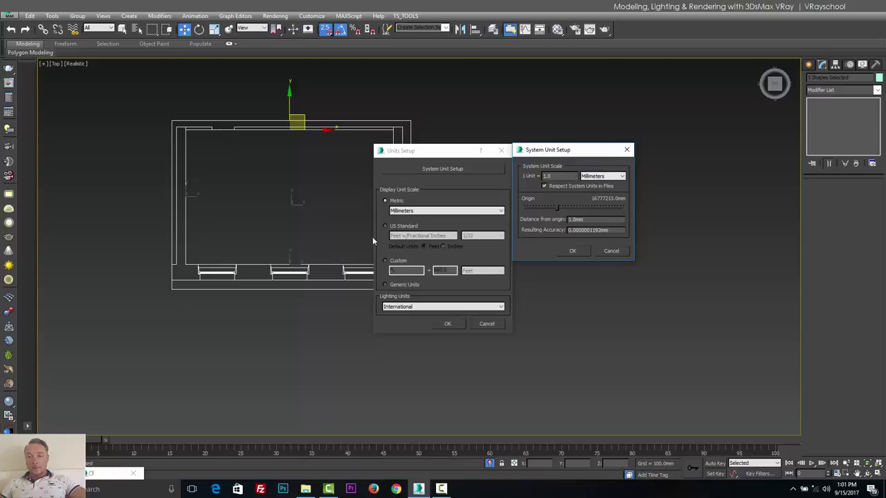
{"action": "left_click", "coordinate": [626, 150]}
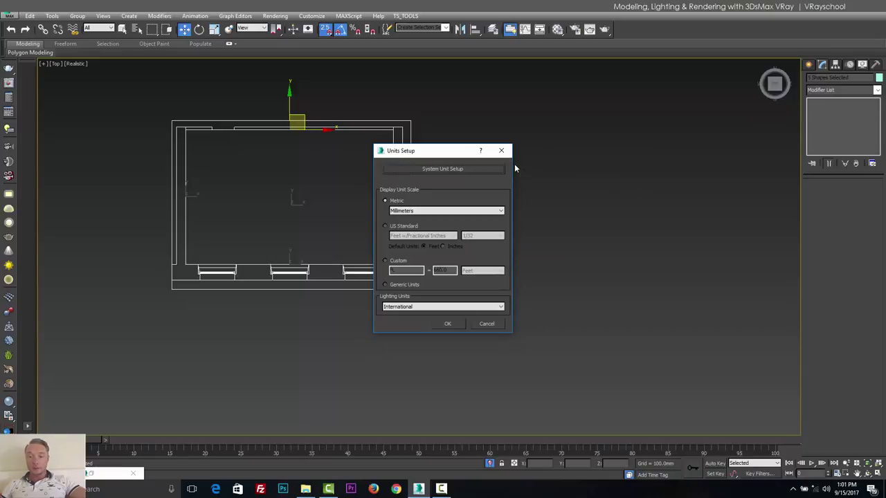
{"action": "left_click_drag", "start_coordinate": [442, 155], "coordinate": [593, 155]}
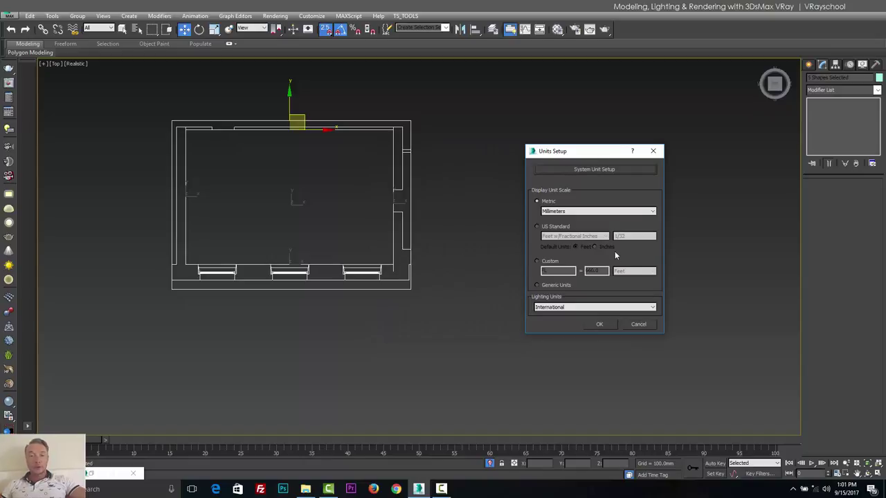
{"action": "left_click", "coordinate": [599, 325]}
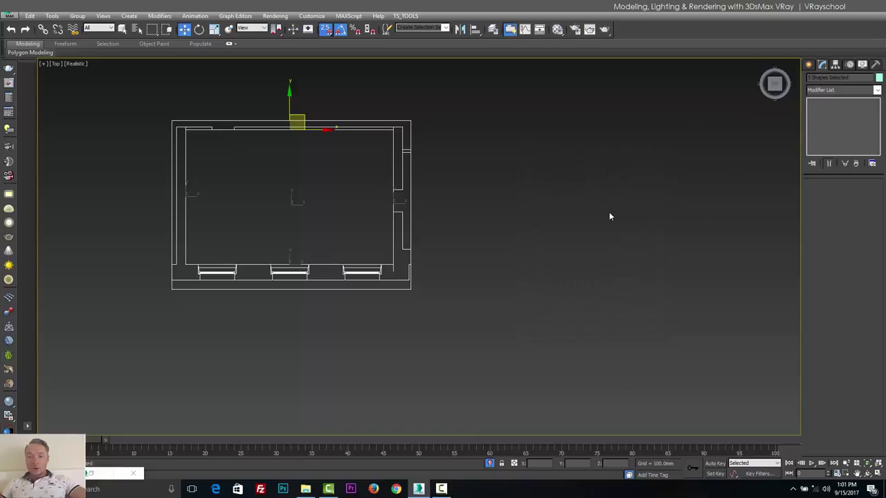
Step: Switch to the Left view and show the grid behind the elevation shapes
{"action": "key", "text": "l"}
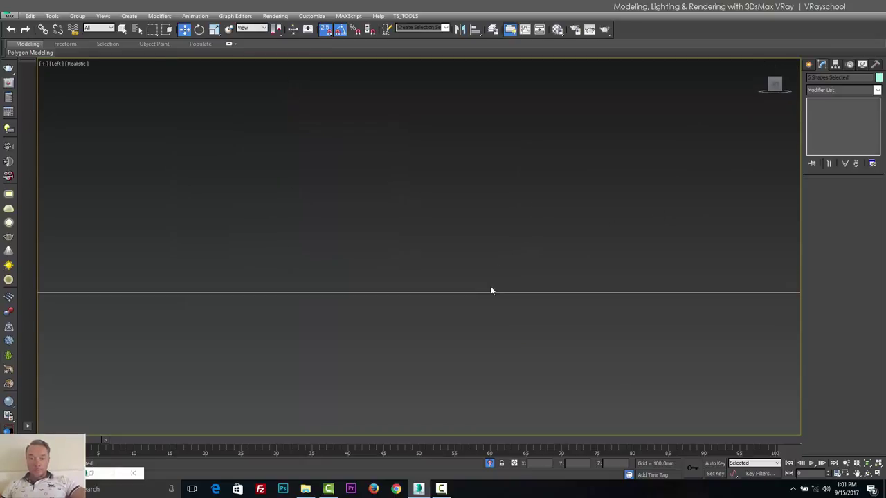
{"action": "scroll", "coordinate": [488, 289], "scroll_direction": "up", "scroll_amount": 3}
{"action": "scroll", "coordinate": [484, 286], "scroll_direction": "down", "scroll_amount": 5}
{"action": "scroll", "coordinate": [484, 285], "scroll_direction": "up", "scroll_amount": 2}
{"action": "key", "text": "g"}
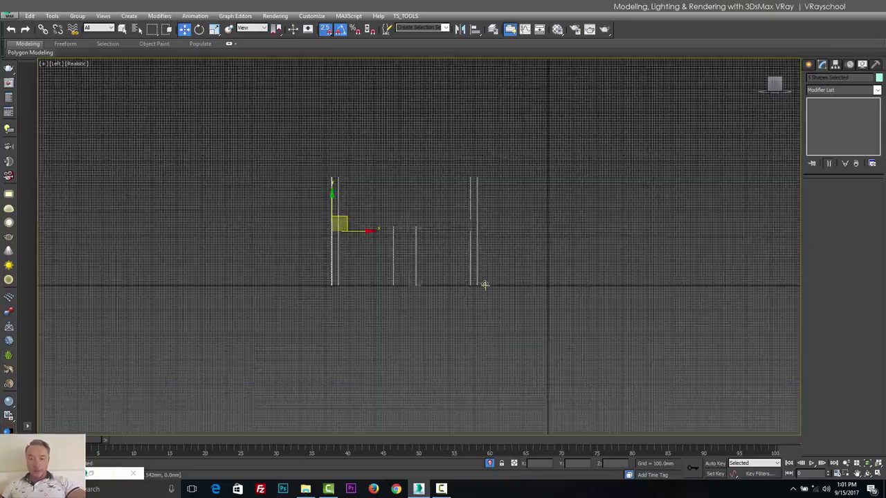
{"action": "scroll", "coordinate": [483, 266], "scroll_direction": "up", "scroll_amount": 3}
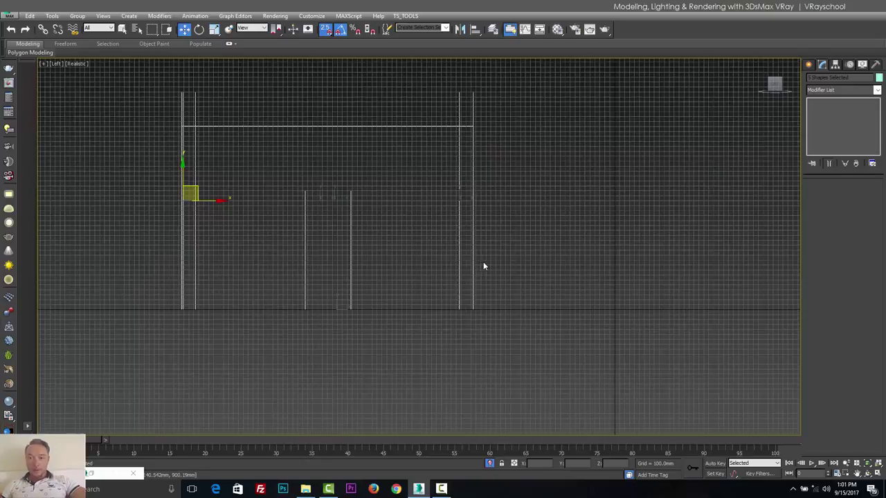
Step: Create a vertical Tape helper beside the elevation shapes and set its specified length to 3000 mm
{"action": "left_click", "coordinate": [808, 65]}
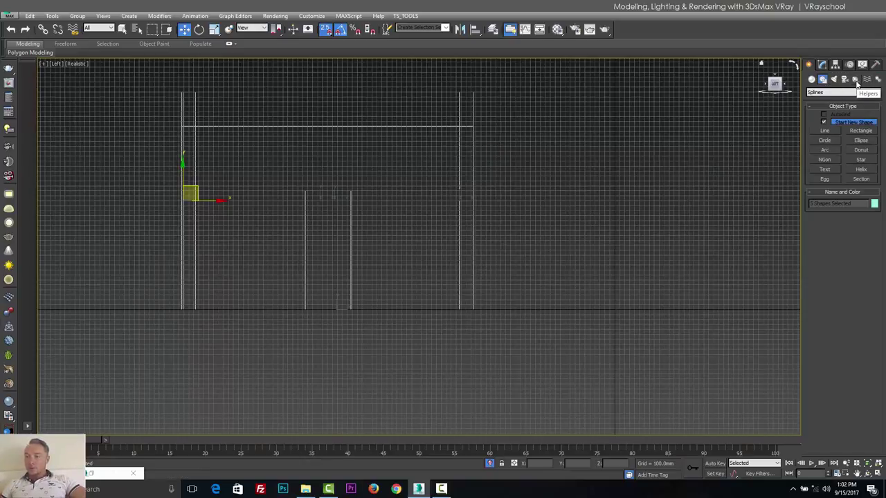
{"action": "left_click", "coordinate": [856, 81]}
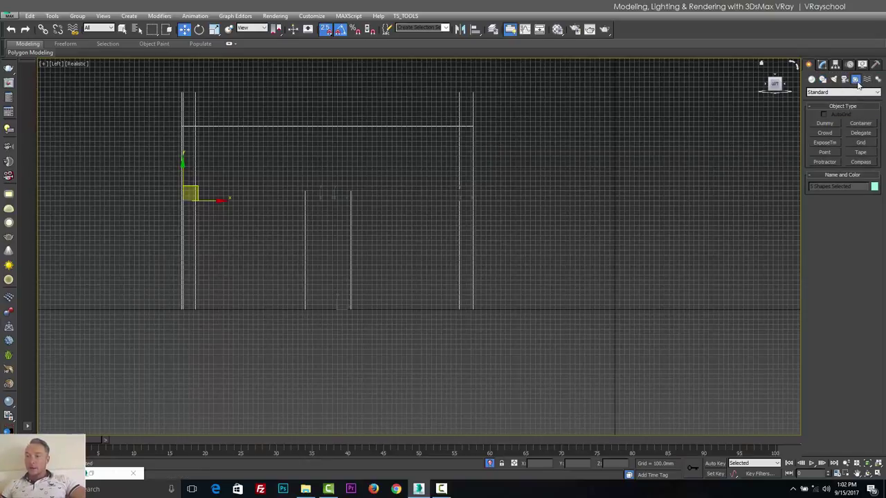
{"action": "left_click", "coordinate": [861, 151]}
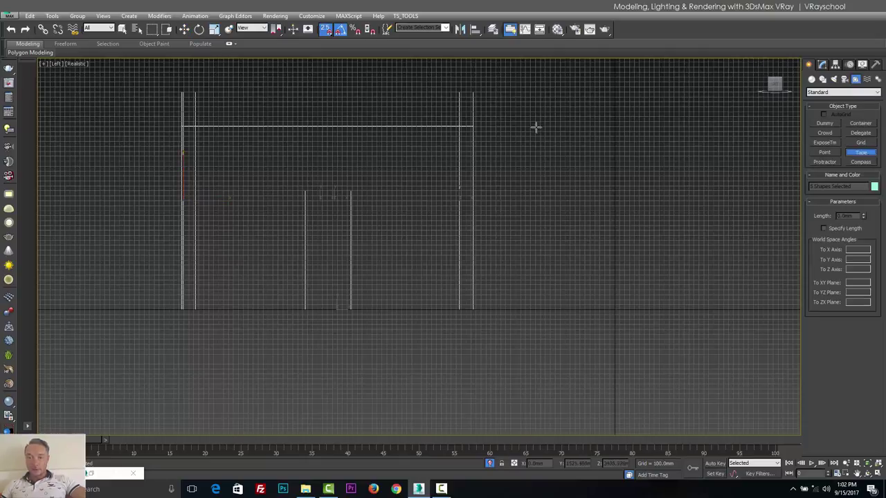
{"action": "left_click_drag", "start_coordinate": [533, 125], "coordinate": [536, 309]}
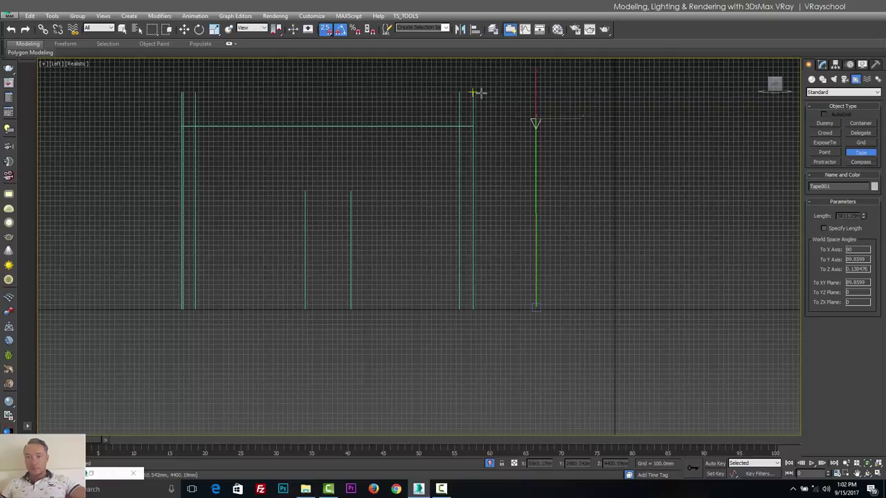
{"action": "left_click", "coordinate": [823, 229]}
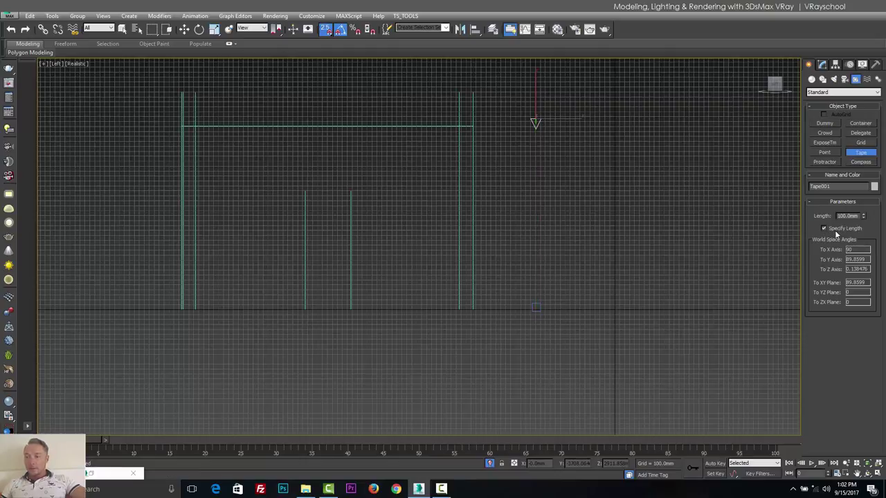
{"action": "type", "text": "3000"}
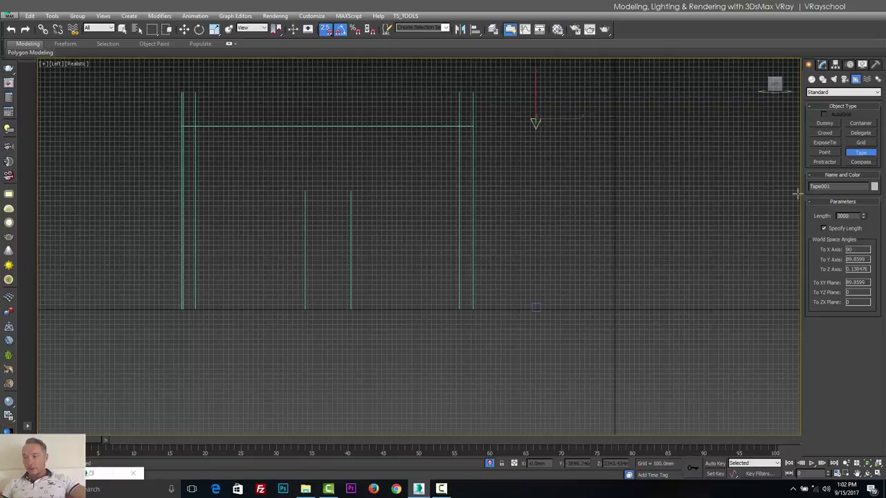
{"action": "key", "text": "Return"}
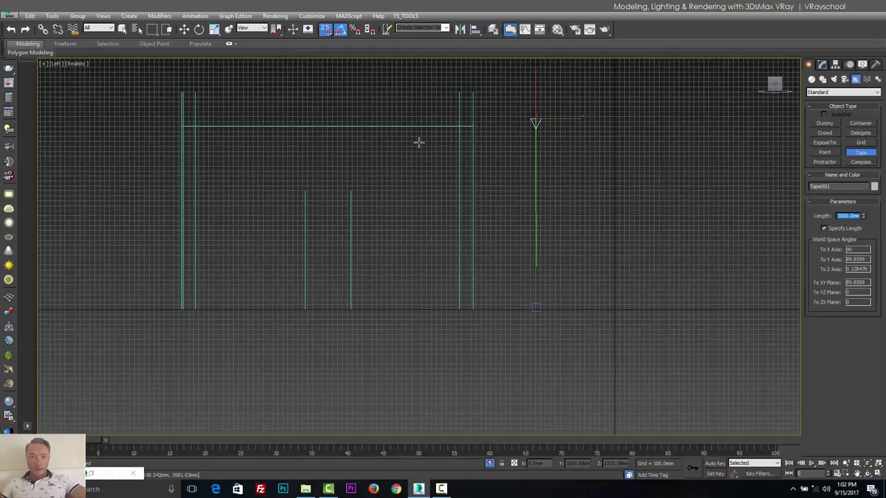
Step: Move the tape down towards the ground line and turn off the 2.5D snap and the angle snap
{"action": "left_click", "coordinate": [184, 29]}
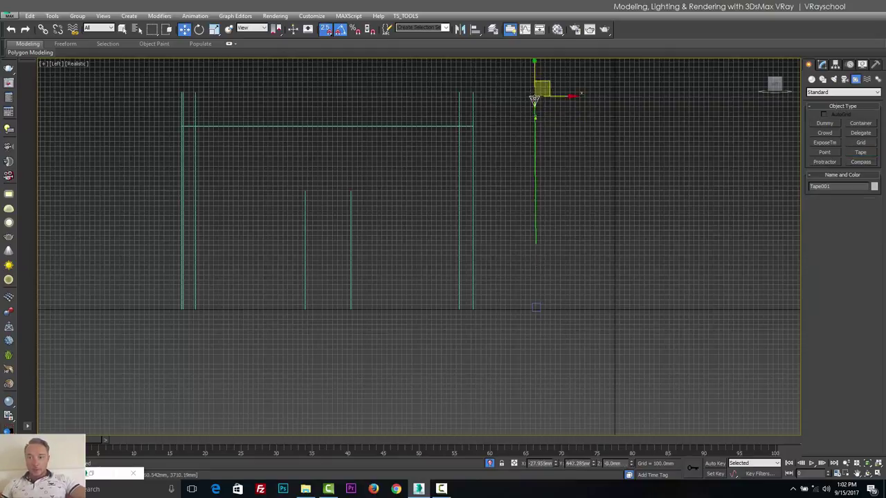
{"action": "left_click_drag", "start_coordinate": [542, 89], "coordinate": [544, 137]}
{"action": "scroll", "coordinate": [537, 280], "scroll_direction": "up", "scroll_amount": 5}
{"action": "scroll", "coordinate": [535, 268], "scroll_direction": "down", "scroll_amount": 3}
{"action": "right_click", "coordinate": [544, 135]}
{"action": "left_click", "coordinate": [339, 30]}
{"action": "left_click", "coordinate": [326, 29]}
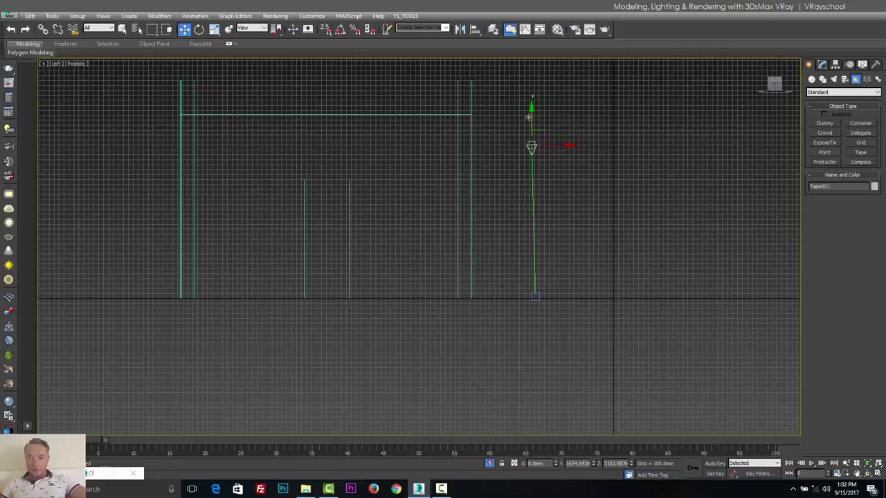
Step: Adjust the tape's position so that its lower end rests on the ground line
{"action": "scroll", "coordinate": [534, 127], "scroll_direction": "up", "scroll_amount": 3}
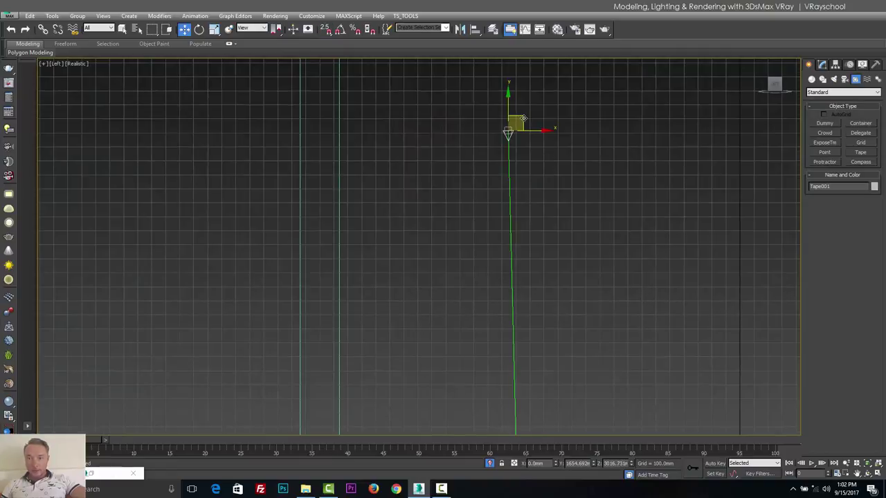
{"action": "left_click_drag", "start_coordinate": [523, 119], "coordinate": [532, 124]}
{"action": "middle_click_drag", "start_coordinate": [564, 211], "coordinate": [551, 62]}
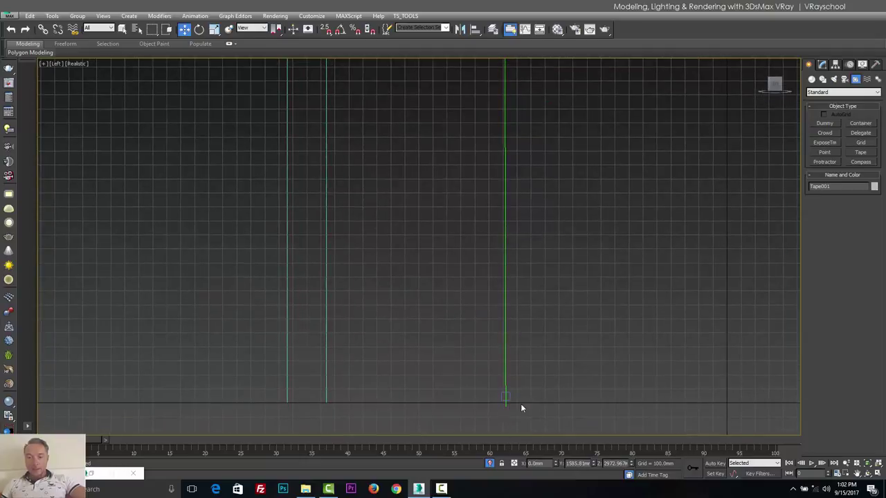
{"action": "scroll", "coordinate": [503, 388], "scroll_direction": "down", "scroll_amount": 3}
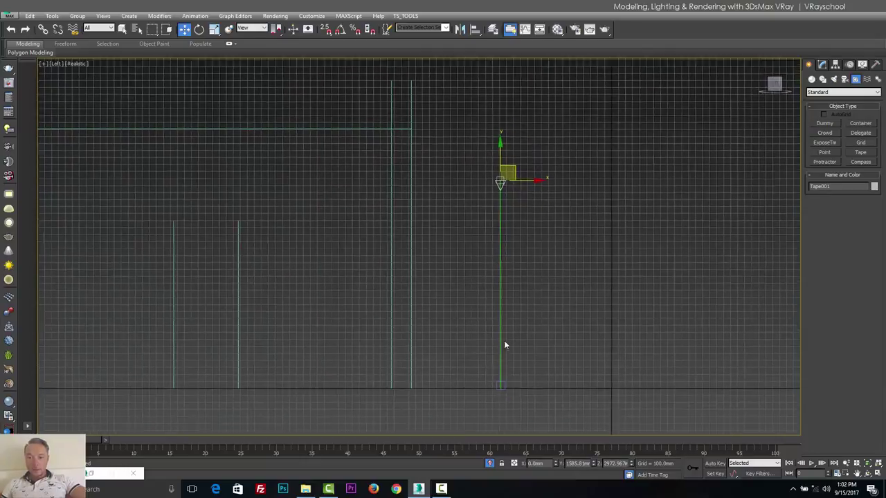
{"action": "scroll", "coordinate": [504, 335], "scroll_direction": "up", "scroll_amount": 2}
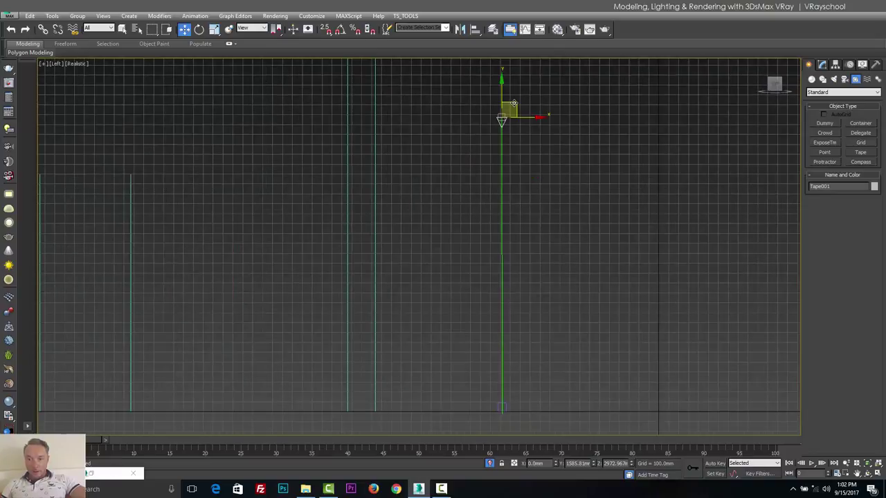
{"action": "left_click_drag", "start_coordinate": [513, 105], "coordinate": [513, 103]}
{"action": "scroll", "coordinate": [512, 313], "scroll_direction": "down", "scroll_amount": 5}
{"action": "scroll", "coordinate": [502, 350], "scroll_direction": "up", "scroll_amount": 5}
{"action": "scroll", "coordinate": [495, 302], "scroll_direction": "up", "scroll_amount": 3}
{"action": "scroll", "coordinate": [524, 267], "scroll_direction": "down", "scroll_amount": 3}
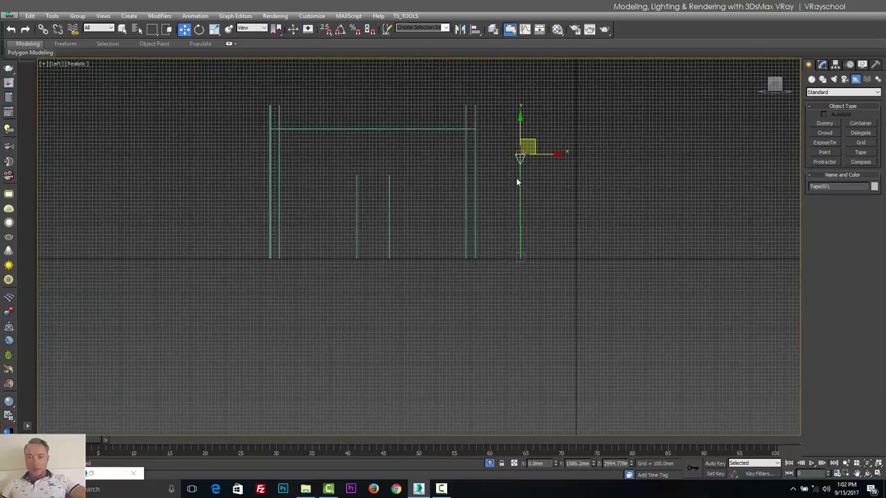
Step: Select the plan and elevation shapes, scale them down uniformly to about the tape's height, and move them over the tape
{"action": "scroll", "coordinate": [523, 149], "scroll_direction": "up", "scroll_amount": 2}
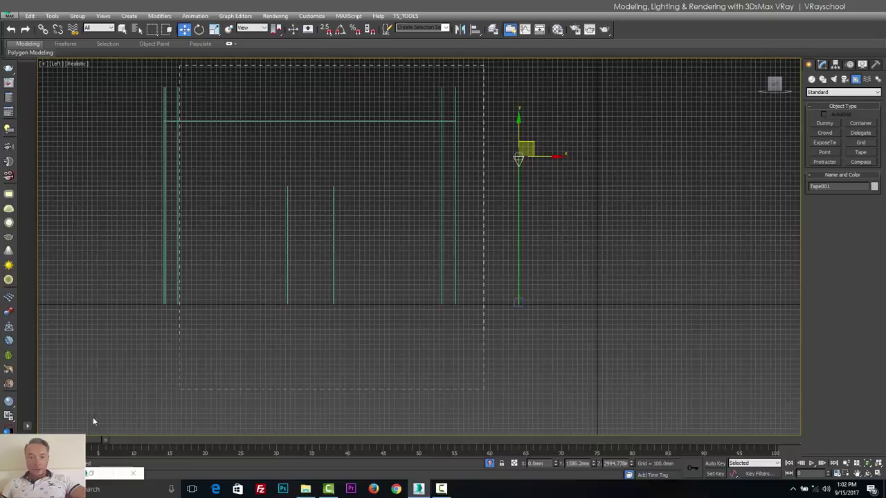
{"action": "left_click_drag", "start_coordinate": [68, 423], "coordinate": [68, 422]}
{"action": "left_click", "coordinate": [214, 29]}
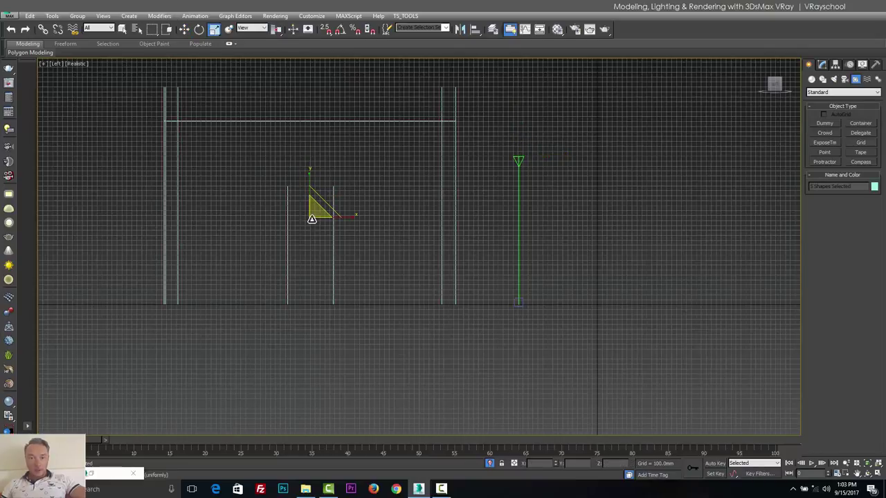
{"action": "left_click_drag", "start_coordinate": [311, 214], "coordinate": [315, 244]}
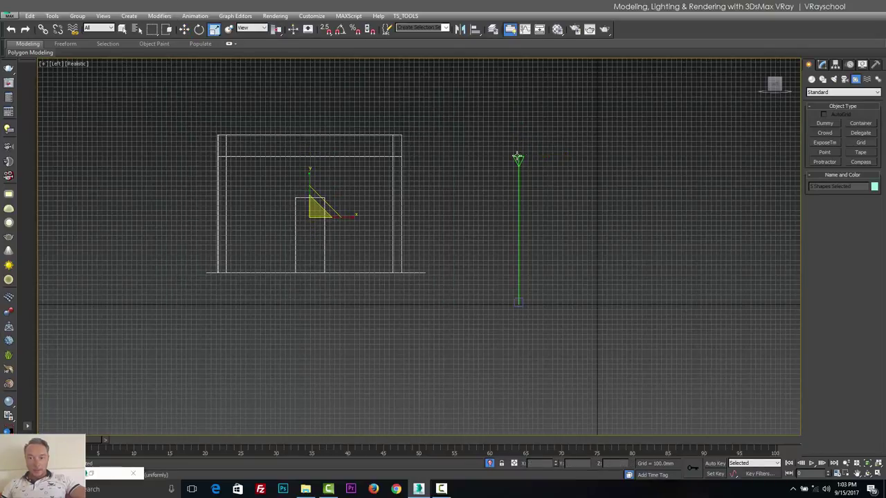
{"action": "left_click", "coordinate": [184, 29]}
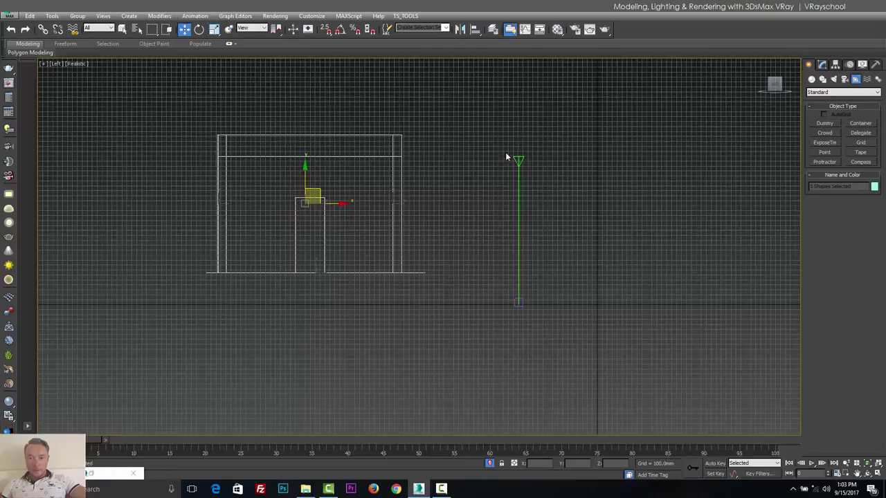
{"action": "left_click_drag", "start_coordinate": [312, 194], "coordinate": [473, 221]}
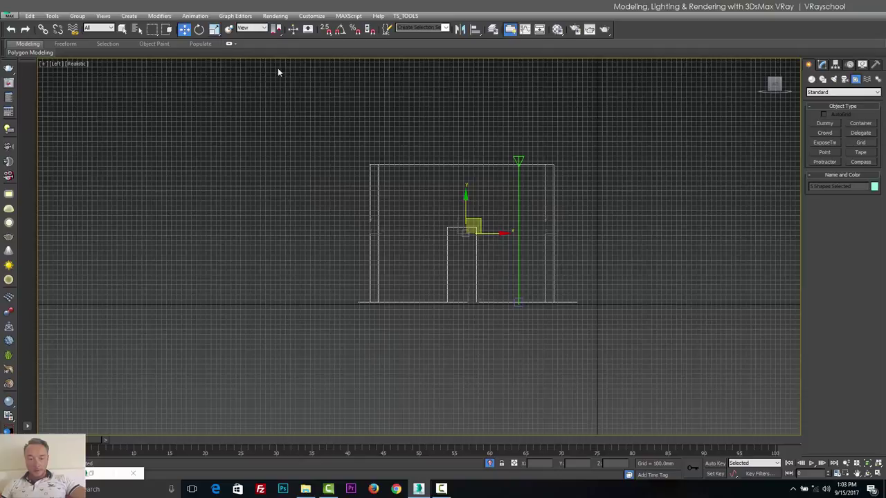
Step: Hide the grid and refine the shapes' uniform scale and position until the elevation height matches the tape
{"action": "key", "text": "g"}
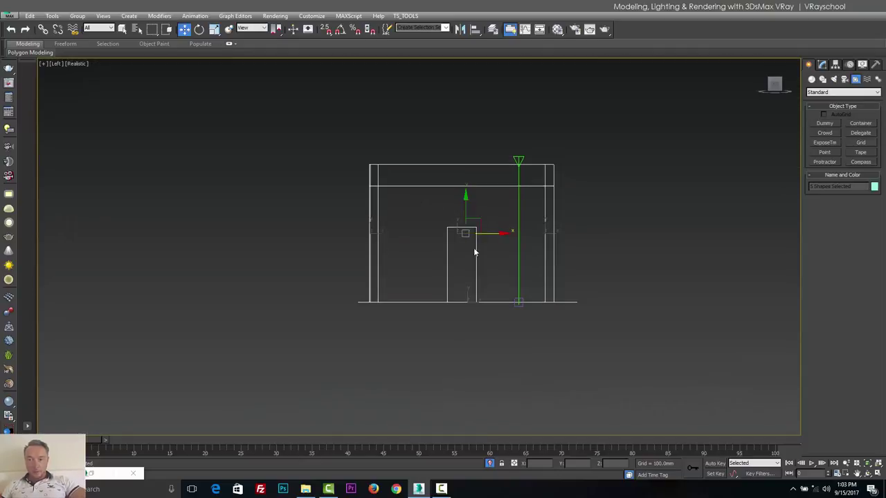
{"action": "scroll", "coordinate": [473, 247], "scroll_direction": "up", "scroll_amount": 4}
{"action": "middle_click_drag", "start_coordinate": [473, 248], "coordinate": [399, 254]}
{"action": "key", "text": "r"}
{"action": "left_click_drag", "start_coordinate": [364, 244], "coordinate": [364, 240]}
{"action": "key", "text": "w"}
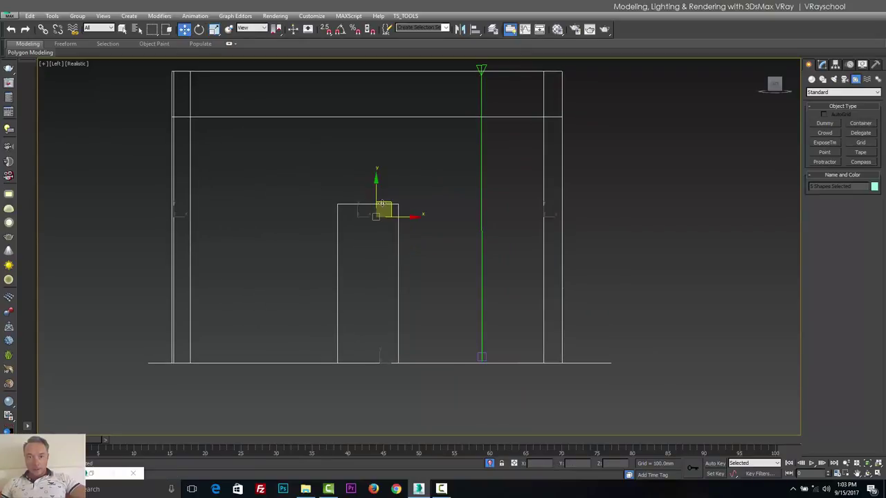
{"action": "left_click_drag", "start_coordinate": [384, 204], "coordinate": [382, 200]}
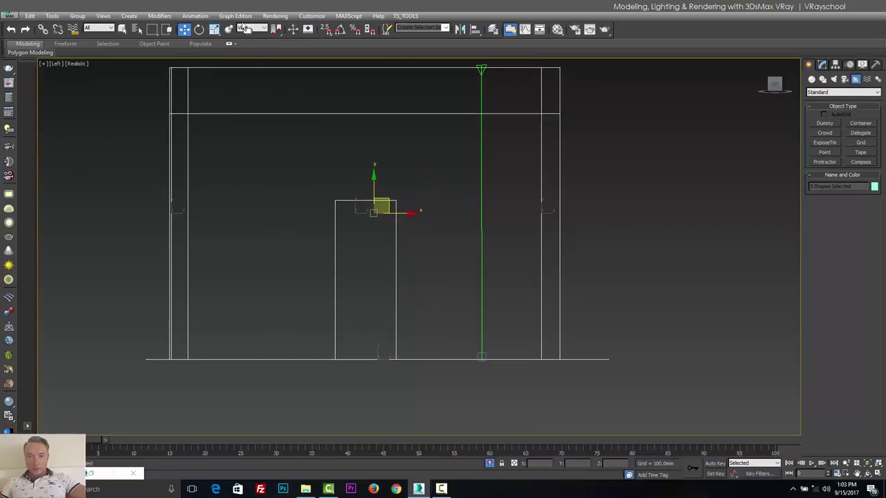
{"action": "left_click", "coordinate": [213, 30]}
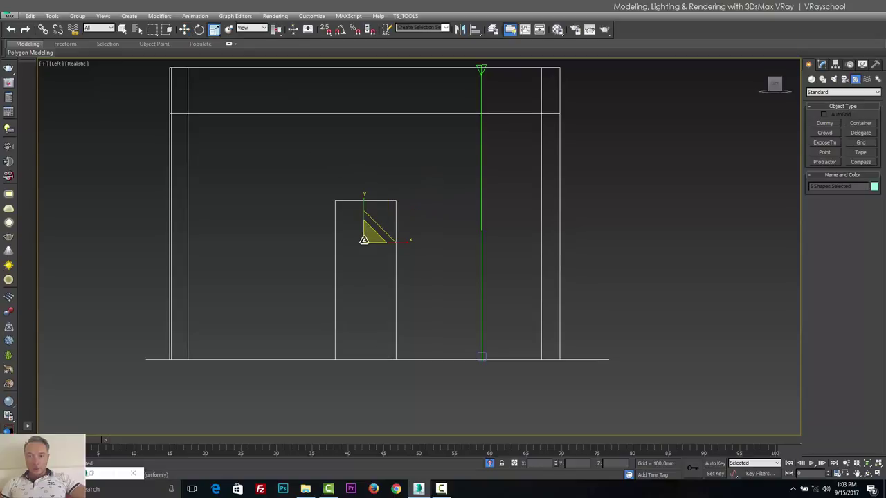
{"action": "left_click_drag", "start_coordinate": [365, 238], "coordinate": [366, 239]}
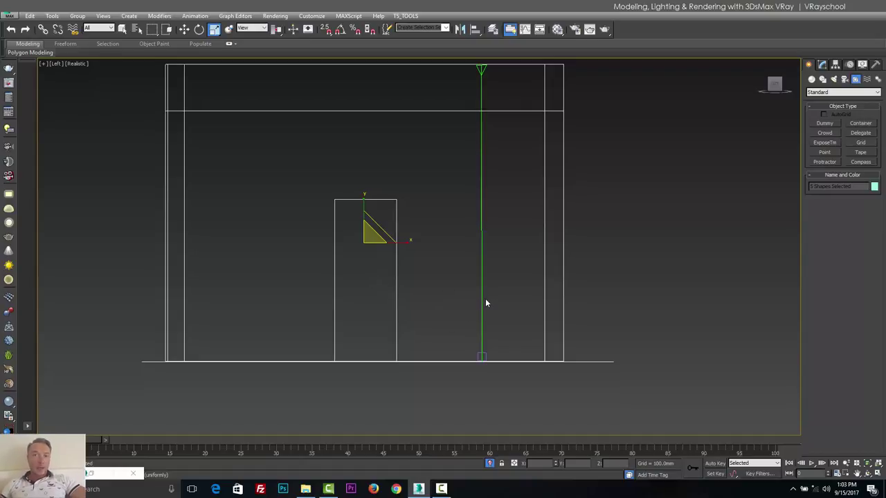
Step: Move the shapes so the elevation's floor line sits on the ground line, showing the grid for reference
{"action": "scroll", "coordinate": [473, 344], "scroll_direction": "up", "scroll_amount": 6}
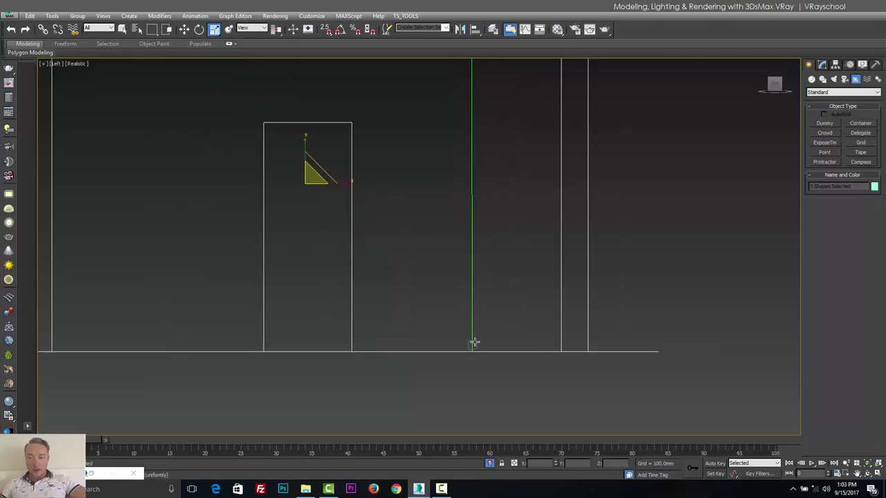
{"action": "scroll", "coordinate": [476, 364], "scroll_direction": "down", "scroll_amount": 3}
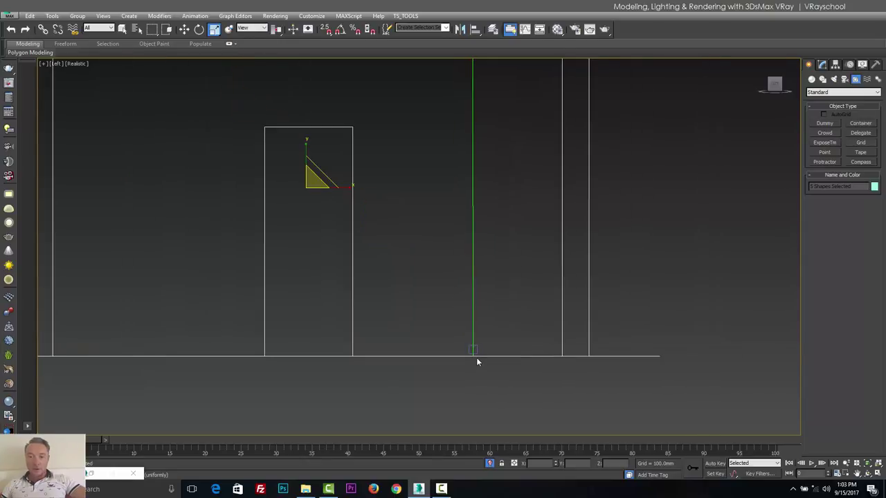
{"action": "left_click", "coordinate": [183, 30]}
{"action": "middle_click_drag", "start_coordinate": [377, 234], "coordinate": [362, 298]}
{"action": "scroll", "coordinate": [373, 236], "scroll_direction": "up", "scroll_amount": 2}
{"action": "left_click_drag", "start_coordinate": [284, 95], "coordinate": [284, 96]}
{"action": "middle_click_drag", "start_coordinate": [534, 359], "coordinate": [502, 253]}
{"action": "scroll", "coordinate": [502, 287], "scroll_direction": "up", "scroll_amount": 8}
{"action": "scroll", "coordinate": [390, 343], "scroll_direction": "down", "scroll_amount": 2}
{"action": "key", "text": "g"}
{"action": "scroll", "coordinate": [377, 343], "scroll_direction": "up", "scroll_amount": 2}
{"action": "left_click_drag", "start_coordinate": [380, 334], "coordinate": [381, 316]}
{"action": "scroll", "coordinate": [386, 330], "scroll_direction": "down", "scroll_amount": 5}
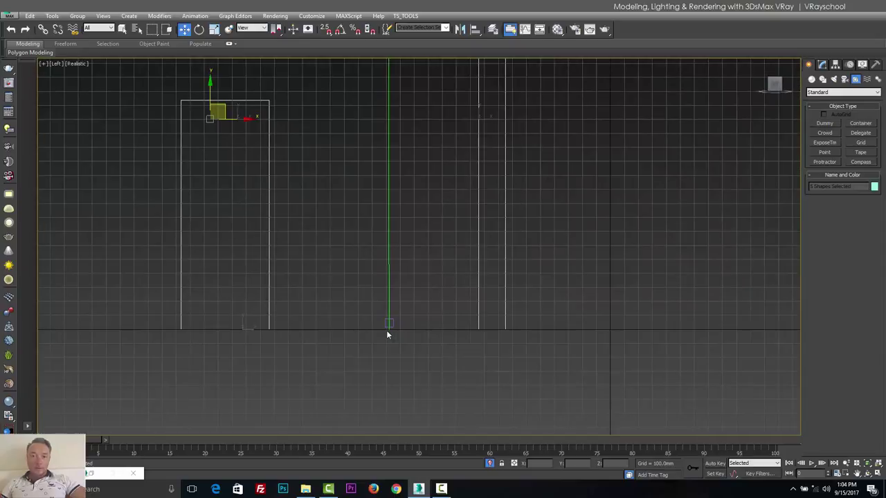
{"action": "scroll", "coordinate": [386, 330], "scroll_direction": "down", "scroll_amount": 4}
{"action": "scroll", "coordinate": [330, 309], "scroll_direction": "up", "scroll_amount": 3}
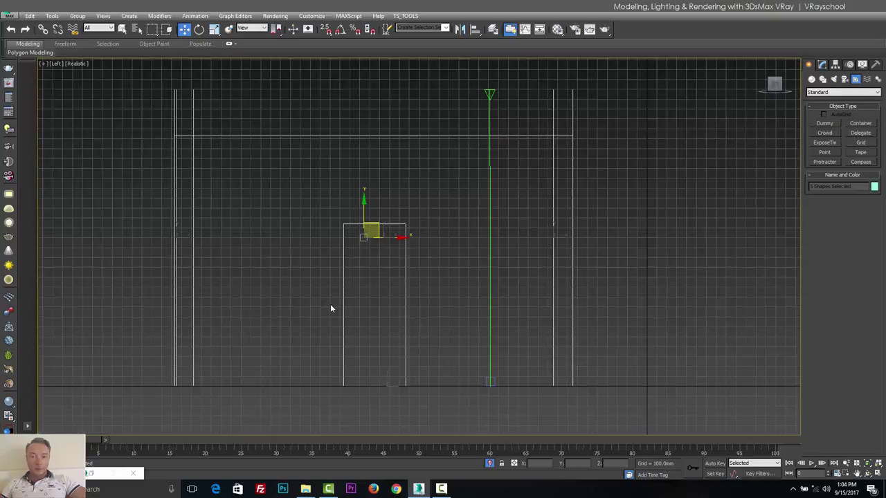
Step: Change the viewport to wireframe display and delete the tape helper
{"action": "left_click", "coordinate": [643, 222]}
{"action": "left_click", "coordinate": [489, 192]}
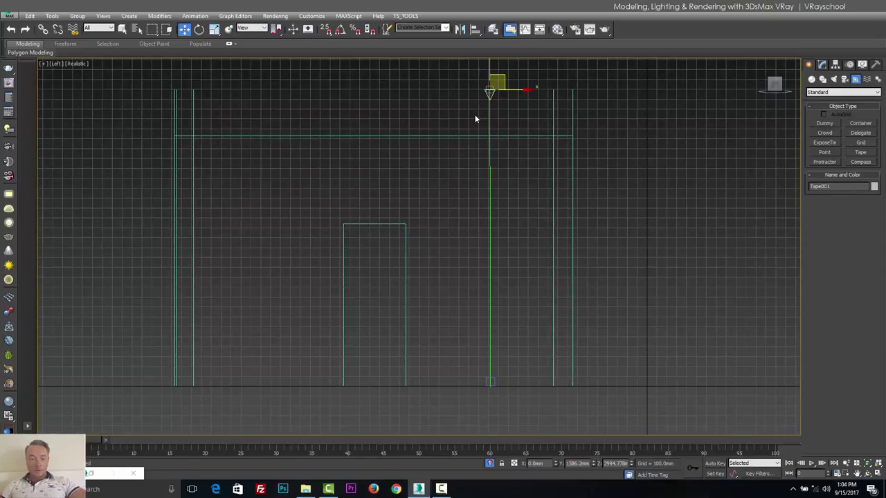
{"action": "key", "text": "F3"}
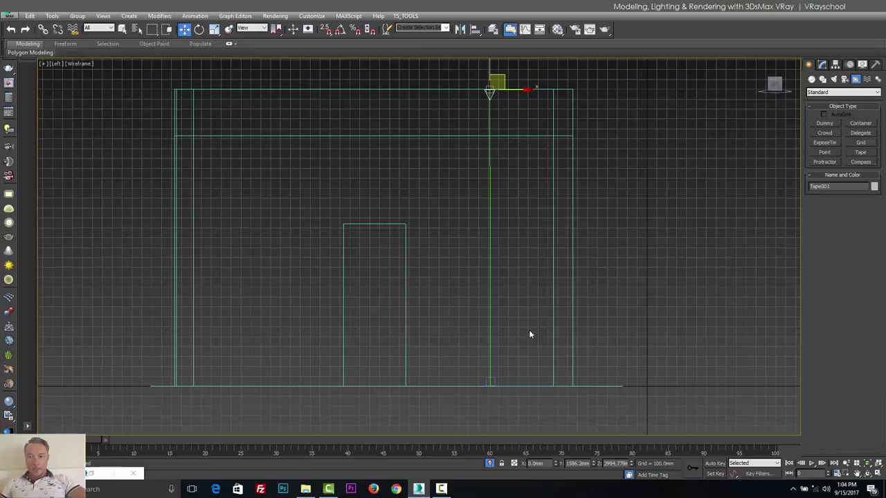
{"action": "key", "text": "Delete"}
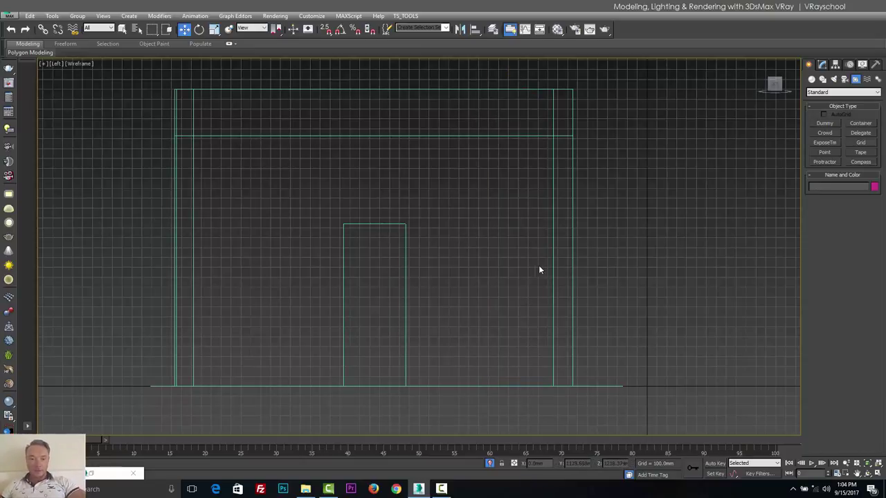
Step: Switch to the Top view and make GEOMETRY the active layer
{"action": "key", "text": "t"}
{"action": "scroll", "coordinate": [421, 318], "scroll_direction": "up", "scroll_amount": 2}
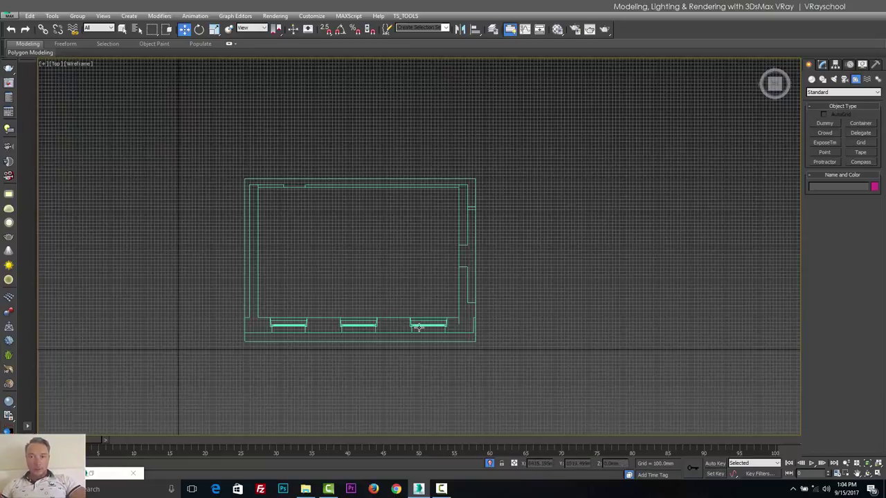
{"action": "left_click", "coordinate": [493, 29]}
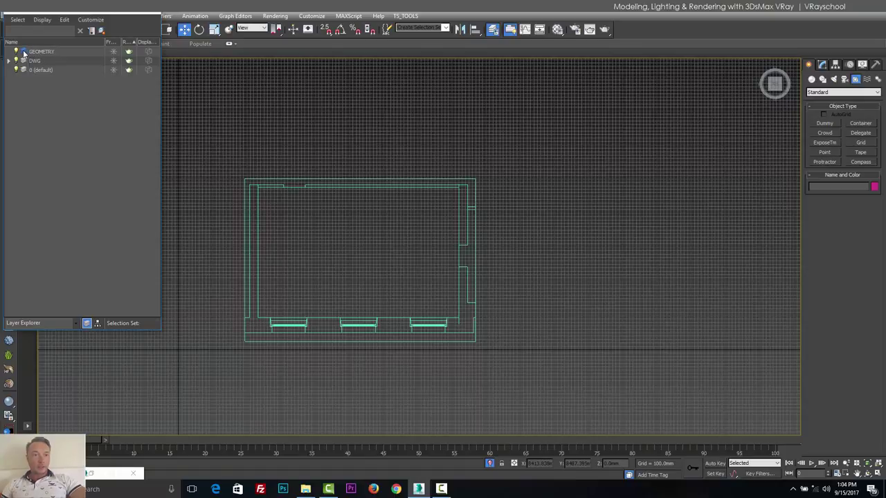
{"action": "left_click", "coordinate": [24, 52]}
{"action": "left_click", "coordinate": [24, 61]}
{"action": "left_click", "coordinate": [24, 53]}
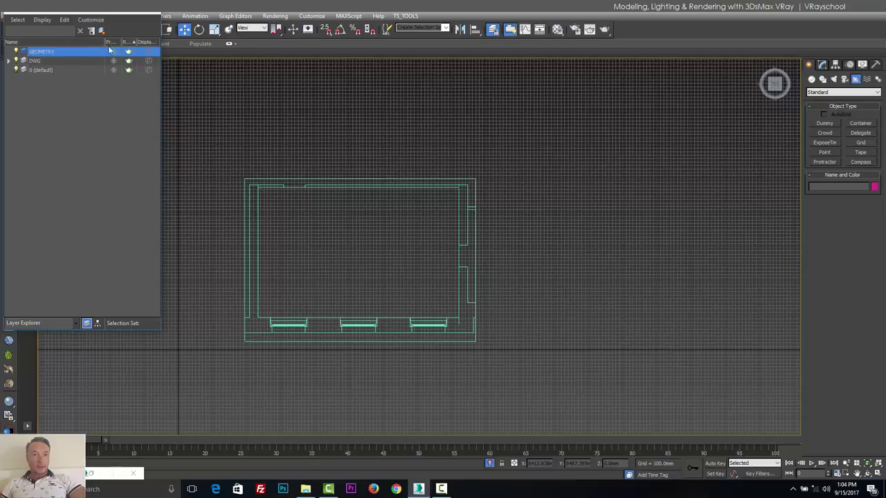
{"action": "left_click", "coordinate": [153, 14]}
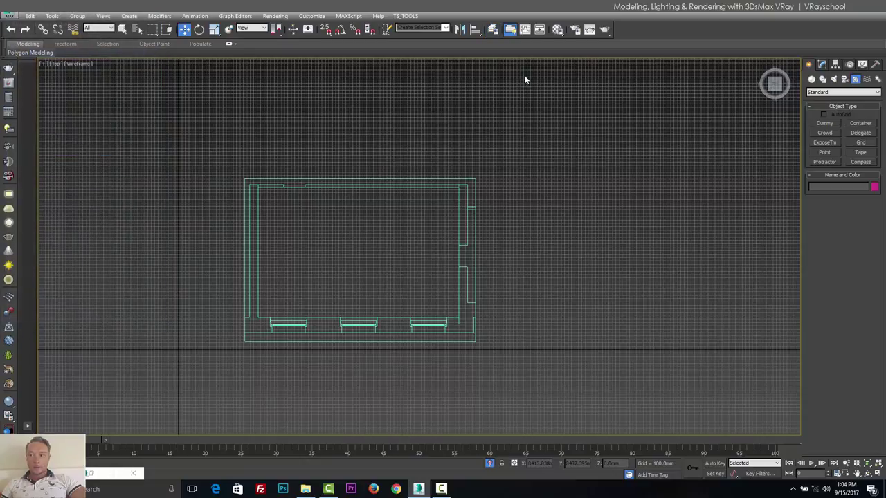
Step: With 2.5D and angle snaps enabled, start a Line tracing the plan's upper-right wall from its outer corner around the door opening to the inner corner
{"action": "left_click", "coordinate": [824, 80]}
{"action": "left_click", "coordinate": [825, 131]}
{"action": "middle_click_drag", "start_coordinate": [387, 156], "coordinate": [401, 124]}
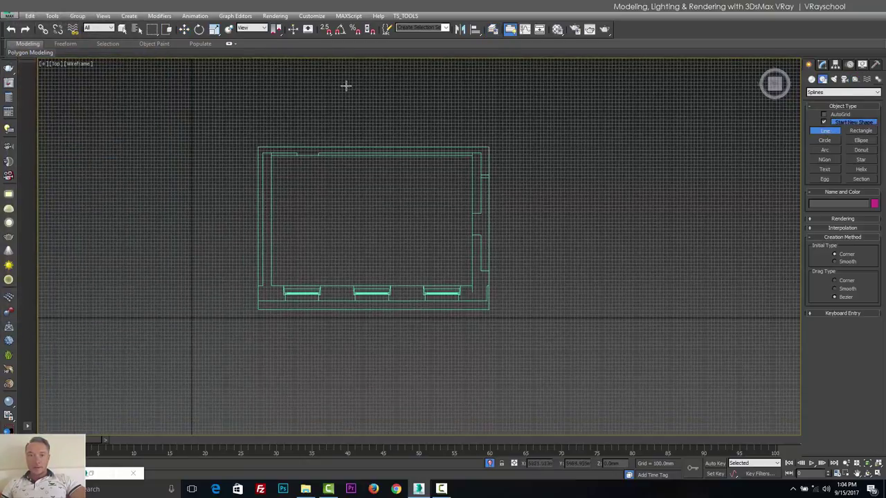
{"action": "left_click", "coordinate": [326, 29]}
{"action": "left_click", "coordinate": [340, 29]}
{"action": "scroll", "coordinate": [475, 165], "scroll_direction": "up", "scroll_amount": 8}
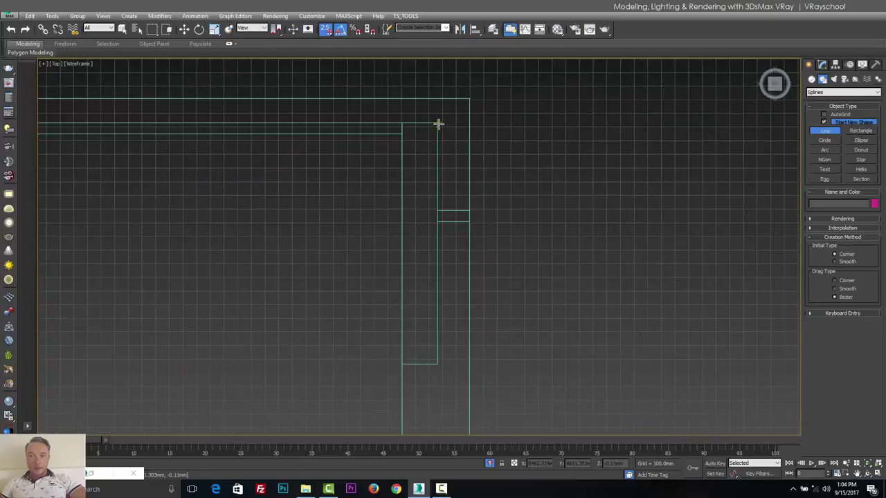
{"action": "left_click", "coordinate": [438, 123]}
{"action": "left_click", "coordinate": [437, 364]}
{"action": "left_click", "coordinate": [403, 364]}
{"action": "left_click", "coordinate": [402, 134]}
Step: Continue the outline along the upper wall to the opening's edge, return to the starting corner and close the spline
{"action": "scroll", "coordinate": [471, 300], "scroll_direction": "down", "scroll_amount": 2}
{"action": "middle_click_drag", "start_coordinate": [471, 300], "coordinate": [687, 350]}
{"action": "scroll", "coordinate": [253, 249], "scroll_direction": "up", "scroll_amount": 4}
{"action": "left_click", "coordinate": [157, 220]}
{"action": "left_click", "coordinate": [156, 204]}
{"action": "scroll", "coordinate": [328, 228], "scroll_direction": "down", "scroll_amount": 5}
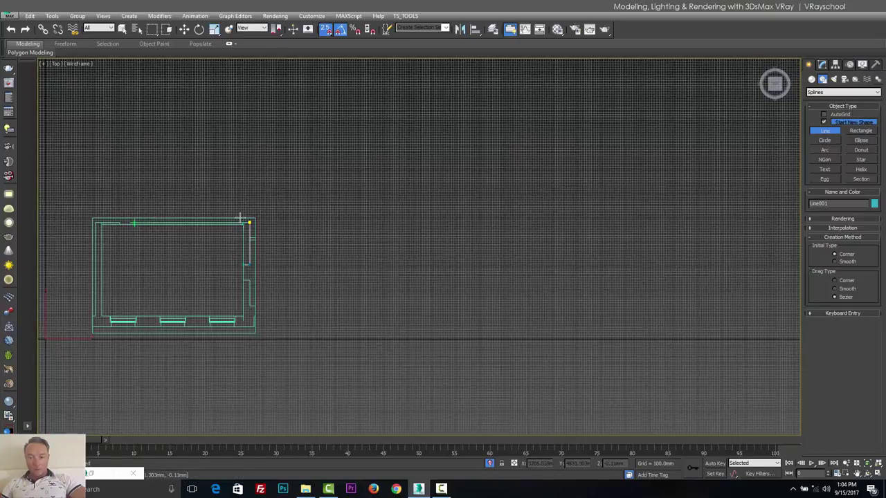
{"action": "scroll", "coordinate": [329, 228], "scroll_direction": "up", "scroll_amount": 8}
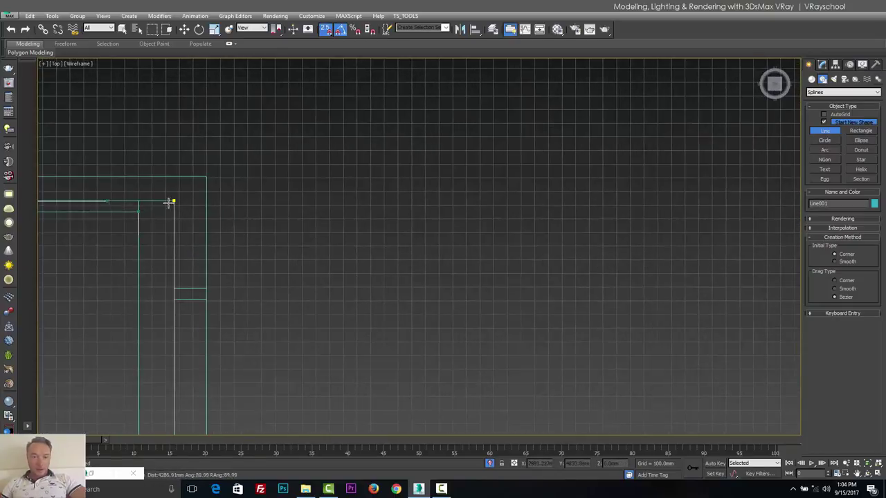
{"action": "scroll", "coordinate": [178, 203], "scroll_direction": "up", "scroll_amount": 3}
{"action": "left_click", "coordinate": [209, 201]}
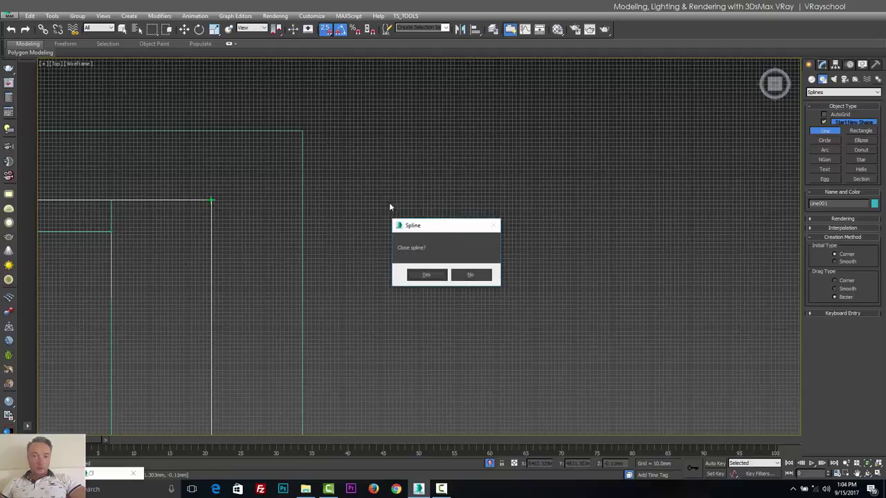
{"action": "left_click", "coordinate": [427, 275]}
{"action": "scroll", "coordinate": [463, 255], "scroll_direction": "down", "scroll_amount": 5}
{"action": "scroll", "coordinate": [214, 235], "scroll_direction": "up", "scroll_amount": 5}
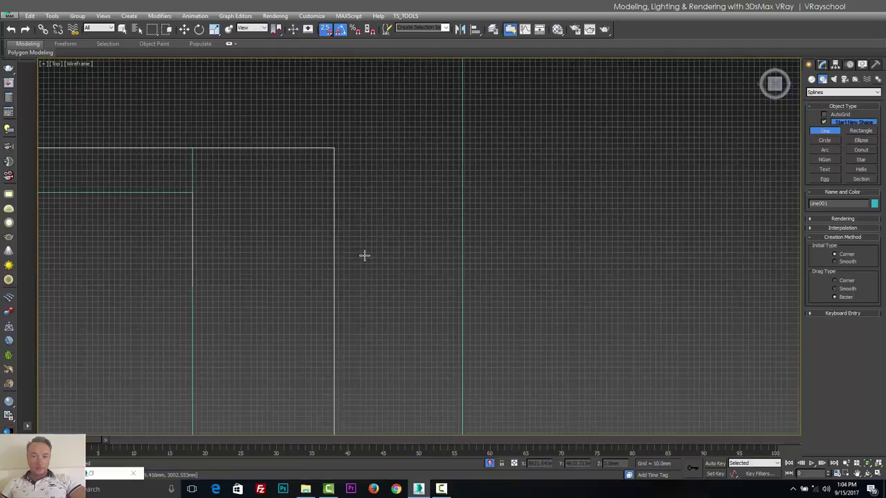
Step: Extrude the closed wall outline 3000 mm in the Perspective view and display it shaded
{"action": "key", "text": "p"}
{"action": "key", "text": "z"}
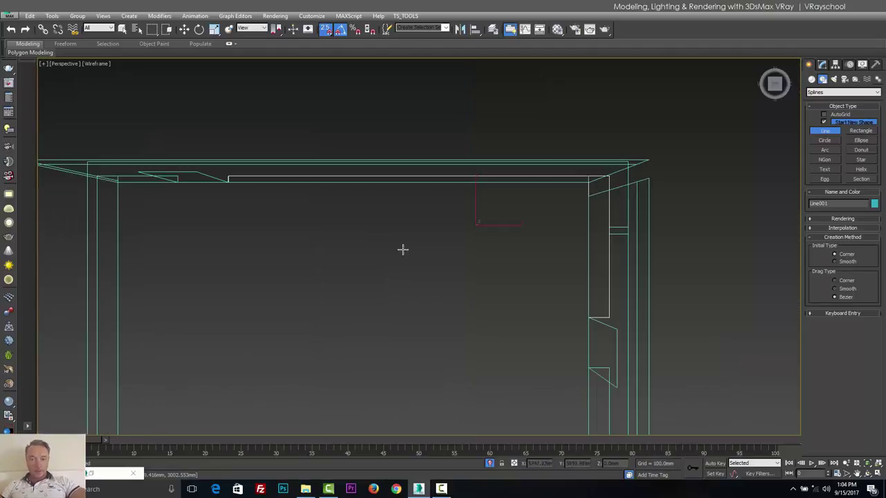
{"action": "middle_click_drag", "start_coordinate": [468, 259], "coordinate": [396, 220], "text": "alt"}
{"action": "left_click", "coordinate": [822, 65]}
{"action": "left_click", "coordinate": [877, 91]}
{"action": "key", "text": "e"}
{"action": "left_click", "coordinate": [850, 138]}
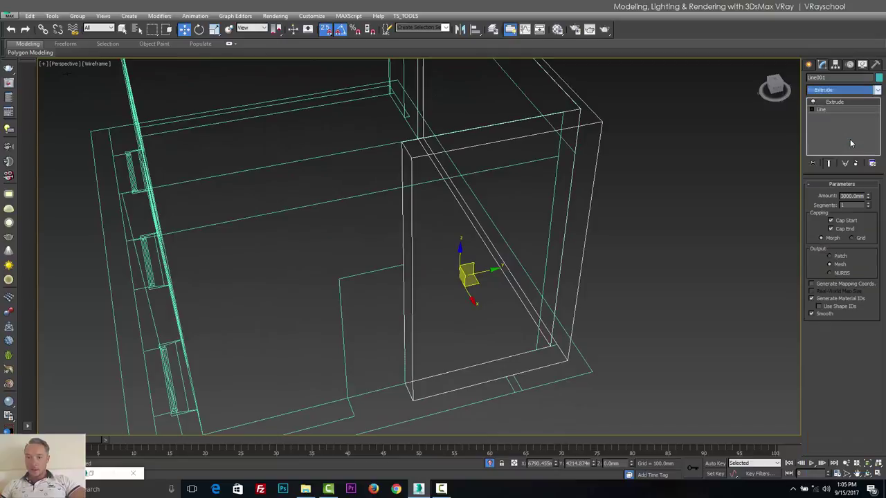
{"action": "key", "text": "F3"}
{"action": "left_click_drag", "start_coordinate": [868, 196], "coordinate": [867, 187]}
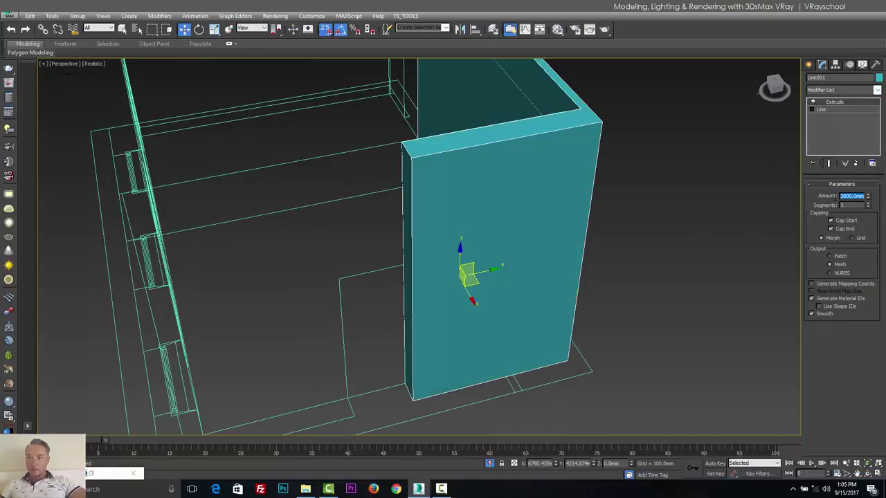
Step: Change the Perspective viewport's display style from Realistic to Shaded and view the extruded wall from inside
{"action": "mouse_move", "coordinate": [642, 225]}
{"action": "middle_mouse_down", "text": "alt"}
{"action": "mouse_move", "coordinate": [649, 272]}
{"action": "mouse_move", "coordinate": [483, 253]}
{"action": "mouse_move", "coordinate": [718, 265]}
{"action": "mouse_move", "coordinate": [684, 232]}
{"action": "mouse_move", "coordinate": [636, 332]}
{"action": "mouse_move", "coordinate": [650, 302]}
{"action": "mouse_move", "coordinate": [549, 298]}
{"action": "mouse_move", "coordinate": [604, 309]}
{"action": "mouse_move", "coordinate": [564, 313]}
{"action": "mouse_move", "coordinate": [350, 223]}
{"action": "middle_mouse_up", "text": "alt"}
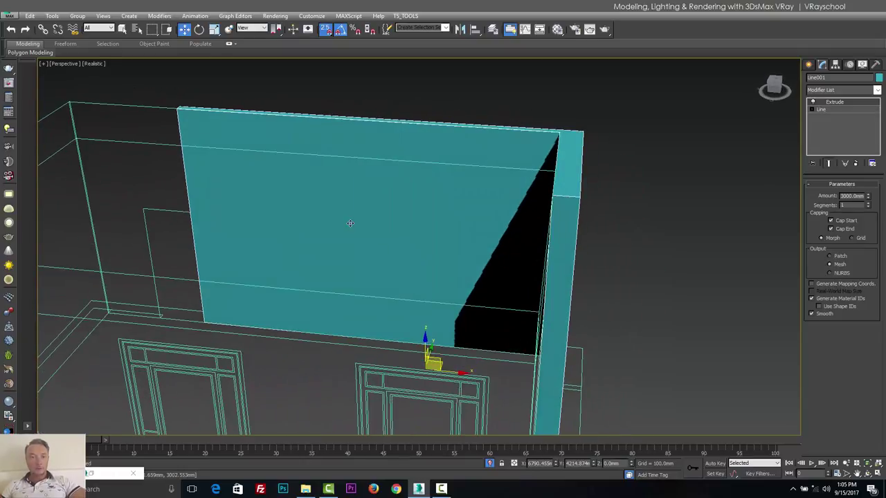
{"action": "left_click", "coordinate": [96, 64]}
{"action": "left_click", "coordinate": [117, 84]}
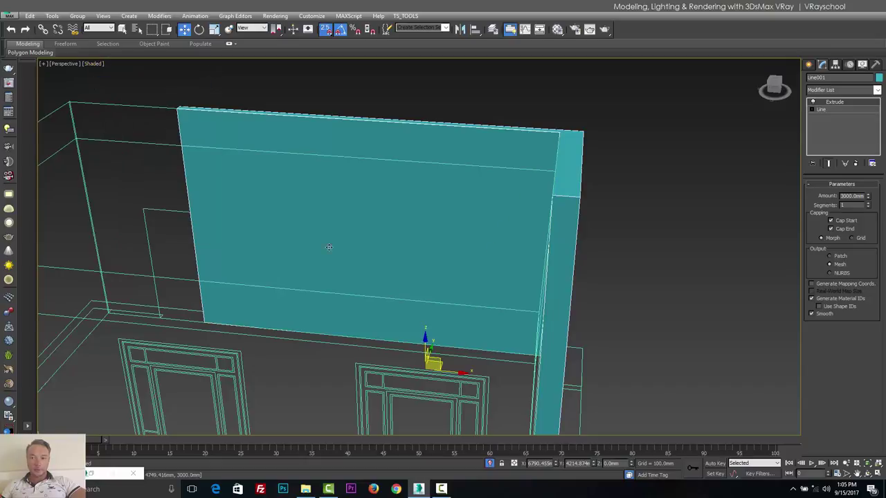
{"action": "mouse_move", "coordinate": [395, 290]}
{"action": "middle_mouse_down", "text": "alt"}
{"action": "mouse_move", "coordinate": [309, 279]}
{"action": "mouse_move", "coordinate": [340, 285]}
{"action": "mouse_move", "coordinate": [340, 272]}
{"action": "middle_mouse_up", "text": "alt"}
Step: In the Top view, start a second Line at the upper wall's opening edge and trace it to the room's upper-left inner corner
{"action": "key", "text": "t"}
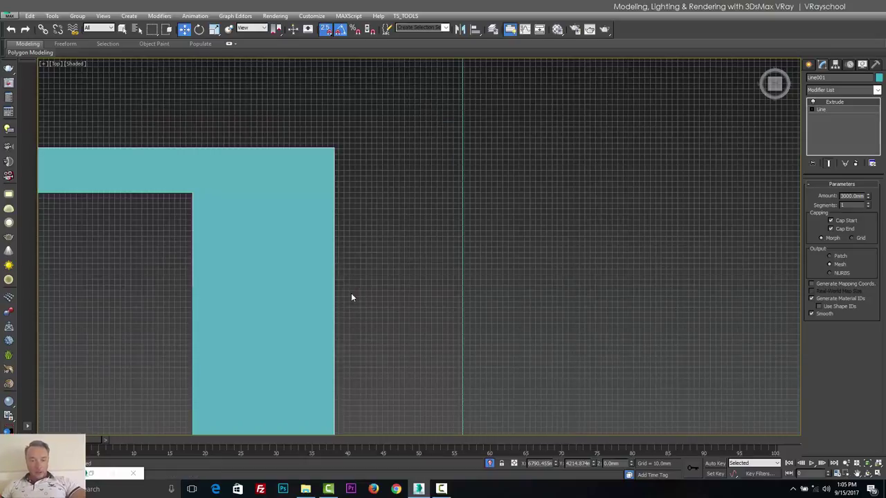
{"action": "scroll", "coordinate": [351, 293], "scroll_direction": "down", "scroll_amount": 10}
{"action": "scroll", "coordinate": [352, 238], "scroll_direction": "up", "scroll_amount": 4}
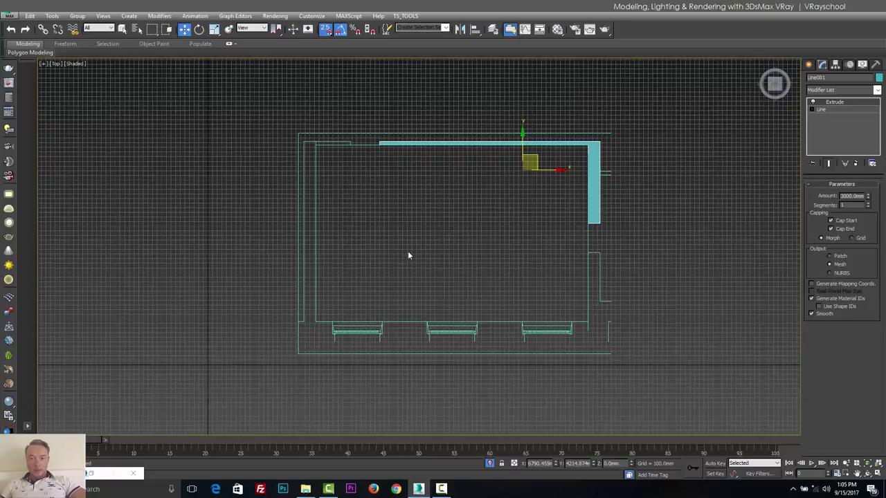
{"action": "scroll", "coordinate": [399, 253], "scroll_direction": "up", "scroll_amount": 2}
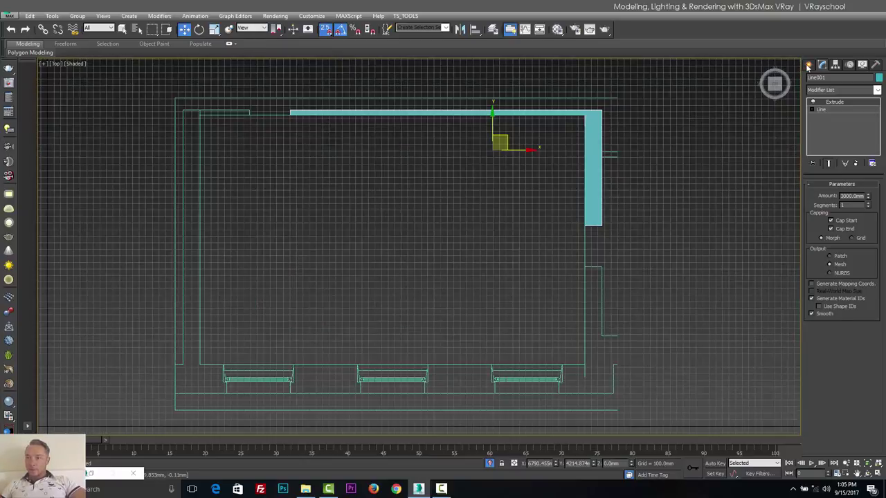
{"action": "left_click", "coordinate": [807, 65]}
{"action": "left_click", "coordinate": [824, 130]}
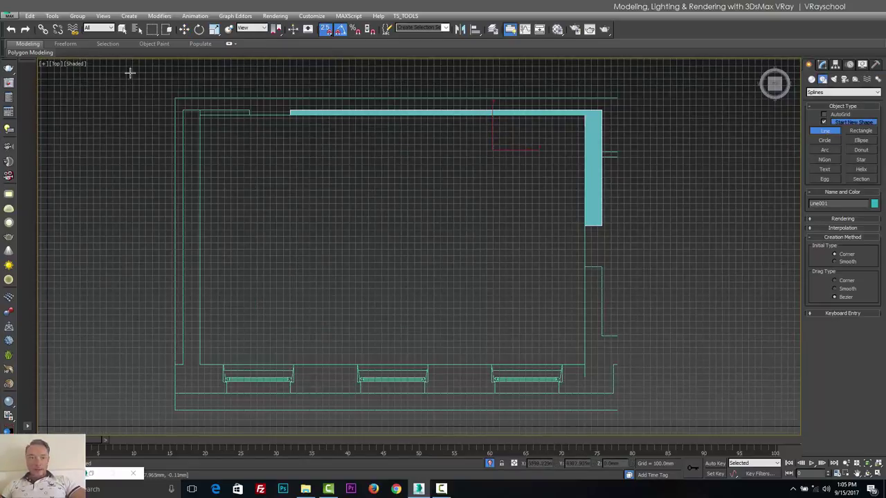
{"action": "scroll", "coordinate": [356, 118], "scroll_direction": "up", "scroll_amount": 4}
{"action": "left_click", "coordinate": [454, 146]}
{"action": "left_click", "coordinate": [455, 160]}
{"action": "left_click", "coordinate": [316, 161]}
Step: Extend the line down to the room's lower-left inner corner and across to the edge of the first window
{"action": "scroll", "coordinate": [235, 166], "scroll_direction": "down", "scroll_amount": 5}
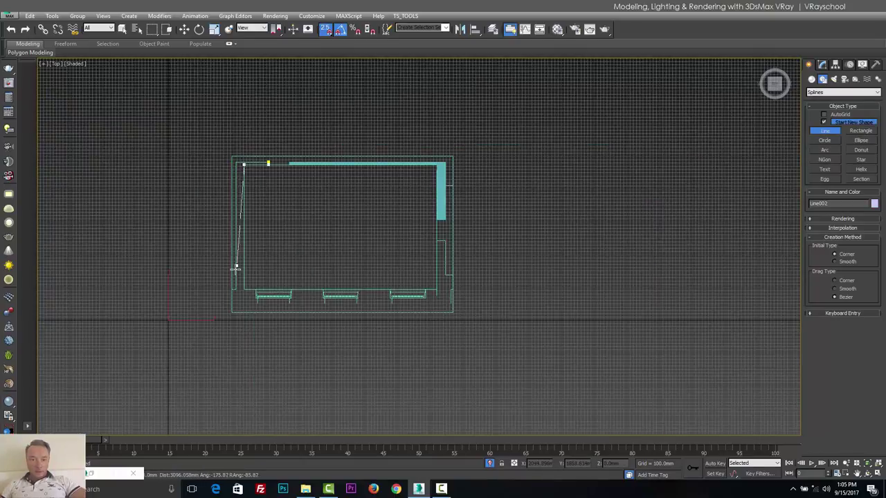
{"action": "scroll", "coordinate": [299, 339], "scroll_direction": "up", "scroll_amount": 6}
{"action": "left_click", "coordinate": [266, 349]}
{"action": "left_click", "coordinate": [313, 351]}
{"action": "left_click", "coordinate": [325, 379]}
{"action": "mouse_move", "coordinate": [305, 413]}
{"action": "left_mouse_down"}
{"action": "mouse_move", "coordinate": [369, 418]}
{"action": "mouse_move", "coordinate": [307, 411]}
{"action": "left_mouse_up"}
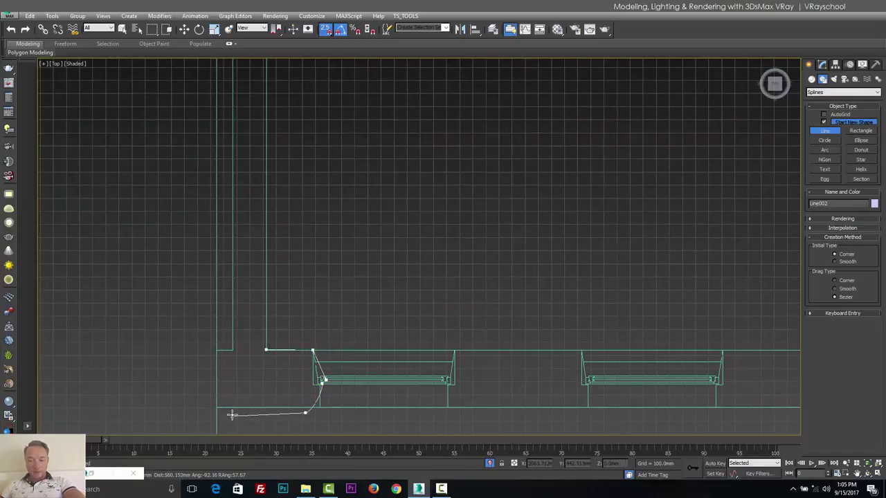
{"action": "key", "text": "BackSpace"}
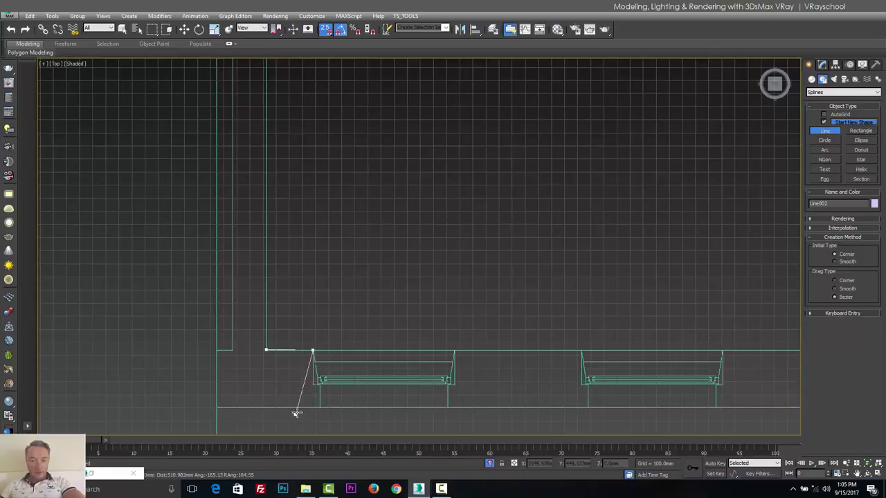
Step: Trace the first window's stepped side to the exterior face and around the lower-left outer corner to the side wall's outer line
{"action": "scroll", "coordinate": [314, 393], "scroll_direction": "up", "scroll_amount": 5}
{"action": "left_click", "coordinate": [302, 356]}
{"action": "left_click", "coordinate": [329, 356]}
{"action": "scroll", "coordinate": [227, 362], "scroll_direction": "down", "scroll_amount": 6}
{"action": "scroll", "coordinate": [238, 406], "scroll_direction": "up", "scroll_amount": 4}
{"action": "left_click", "coordinate": [278, 343]}
{"action": "scroll", "coordinate": [208, 392], "scroll_direction": "down", "scroll_amount": 3}
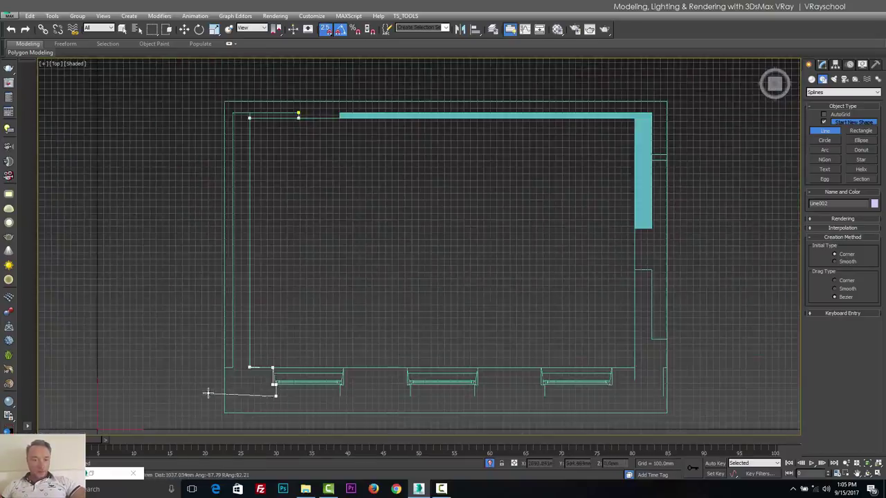
{"action": "scroll", "coordinate": [321, 395], "scroll_direction": "up", "scroll_amount": 2}
{"action": "left_click", "coordinate": [272, 397]}
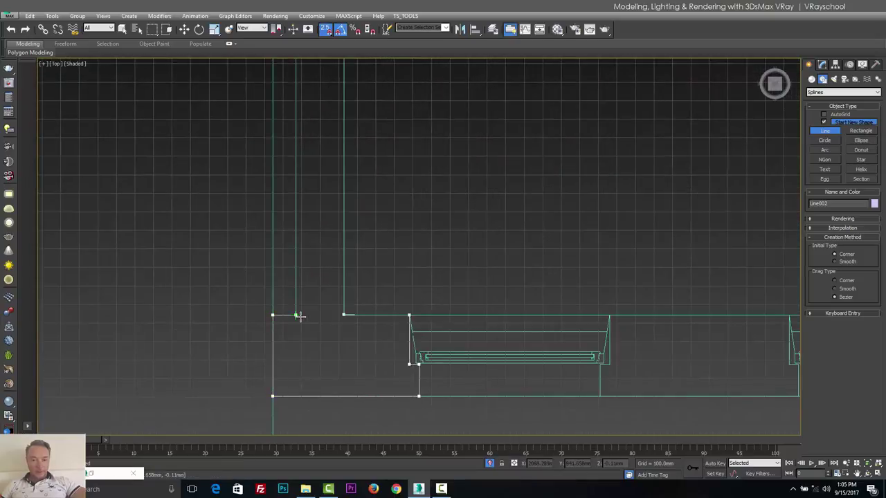
{"action": "left_click", "coordinate": [298, 316]}
Step: Continue the outline up to the upper-left outer corner, back to the starting point, and close the spline
{"action": "scroll", "coordinate": [292, 412], "scroll_direction": "down", "scroll_amount": 4}
{"action": "scroll", "coordinate": [302, 223], "scroll_direction": "up", "scroll_amount": 3}
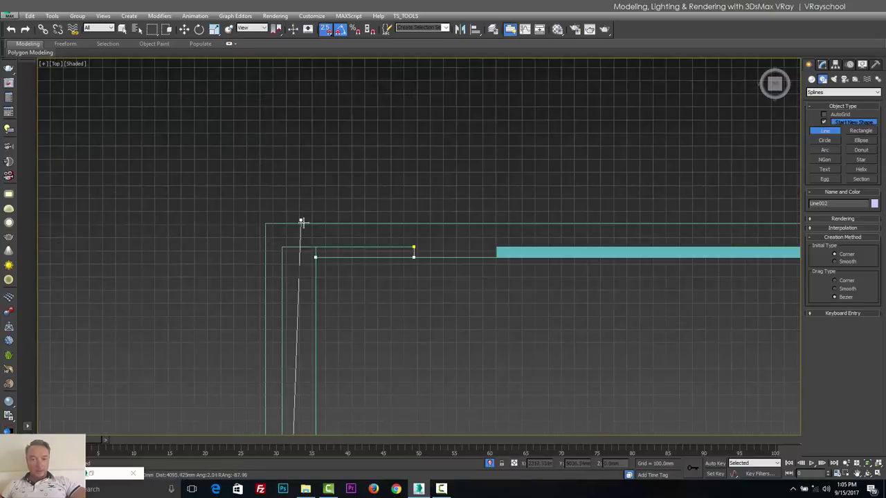
{"action": "left_click", "coordinate": [282, 247]}
{"action": "left_click", "coordinate": [413, 247]}
{"action": "left_click", "coordinate": [427, 275]}
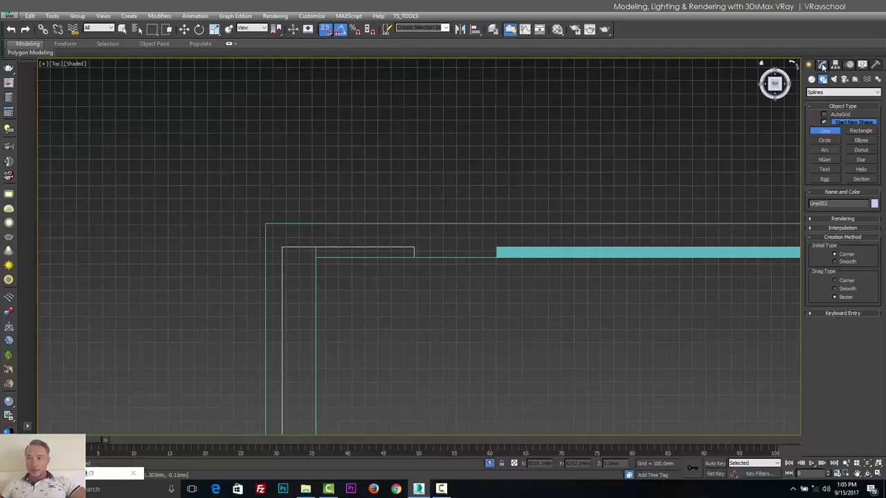
Step: Extrude the second wall outline 3000 mm
{"action": "left_click", "coordinate": [822, 65]}
{"action": "left_click", "coordinate": [843, 90]}
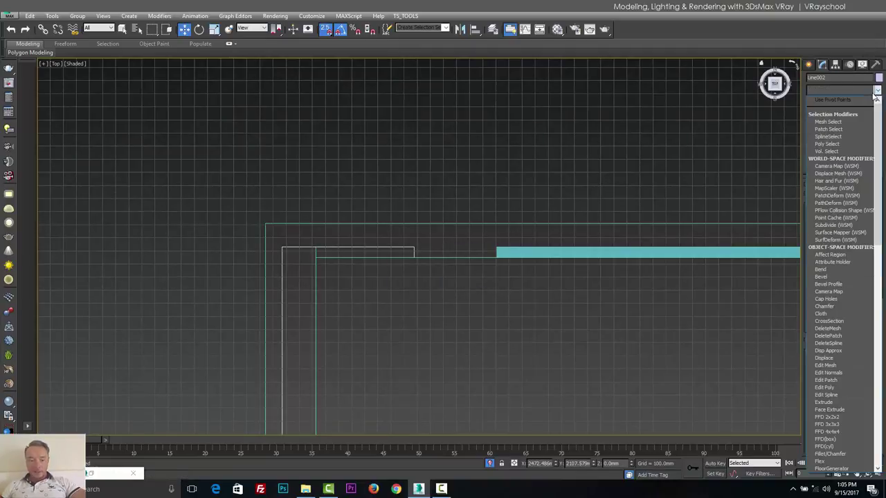
{"action": "left_click", "coordinate": [841, 138]}
{"action": "middle_click_drag", "start_coordinate": [433, 251], "coordinate": [421, 235], "text": "alt"}
Step: In the Top view, start a third Line at the lower door jamb's outer corner and trace the recessed exterior edge to the lower-right corner
{"action": "key", "text": "t"}
{"action": "scroll", "coordinate": [422, 238], "scroll_direction": "down", "scroll_amount": 10}
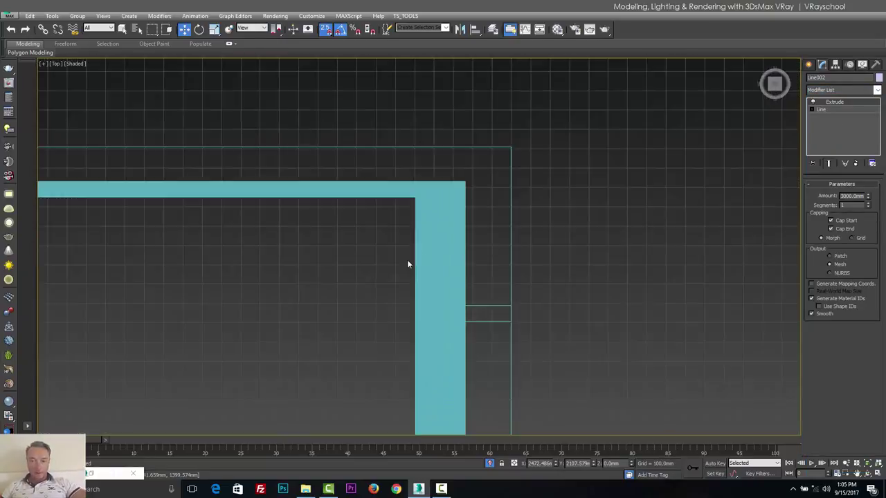
{"action": "scroll", "coordinate": [450, 249], "scroll_direction": "up", "scroll_amount": 8}
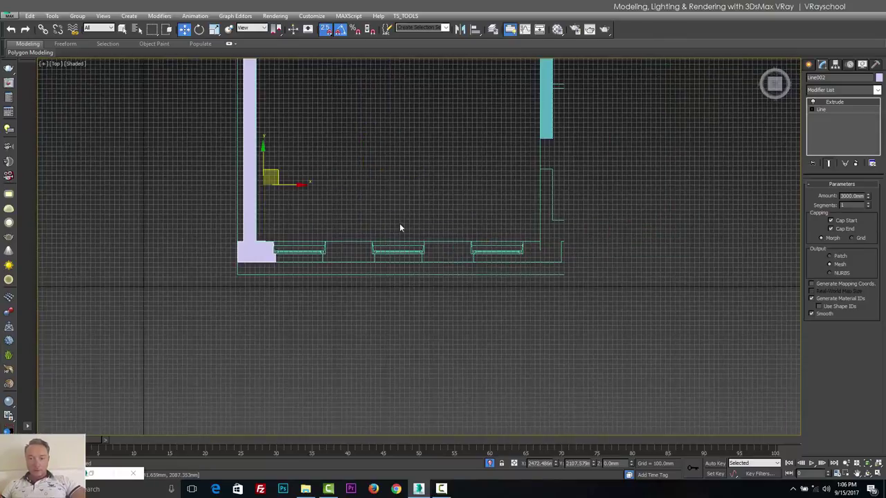
{"action": "left_click", "coordinate": [809, 64]}
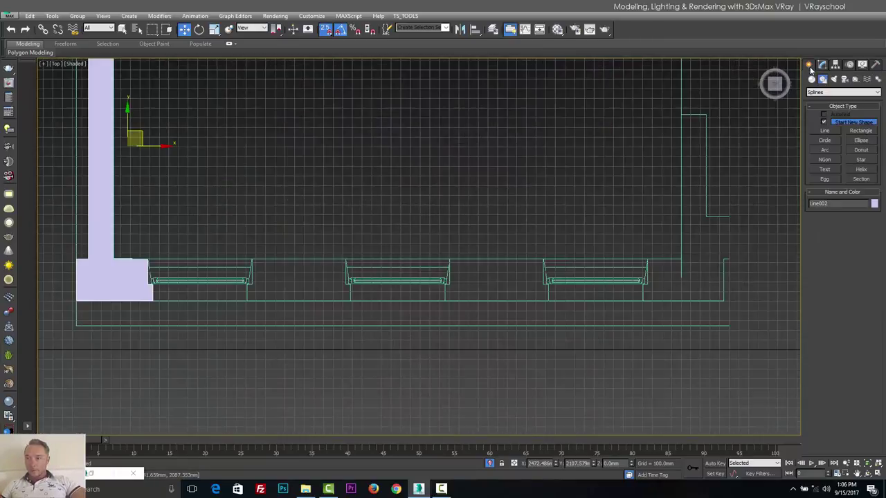
{"action": "left_click", "coordinate": [828, 131]}
{"action": "middle_click_drag", "start_coordinate": [564, 227], "coordinate": [491, 232]}
{"action": "scroll", "coordinate": [640, 172], "scroll_direction": "up", "scroll_amount": 3}
{"action": "middle_click_drag", "start_coordinate": [600, 188], "coordinate": [525, 231]}
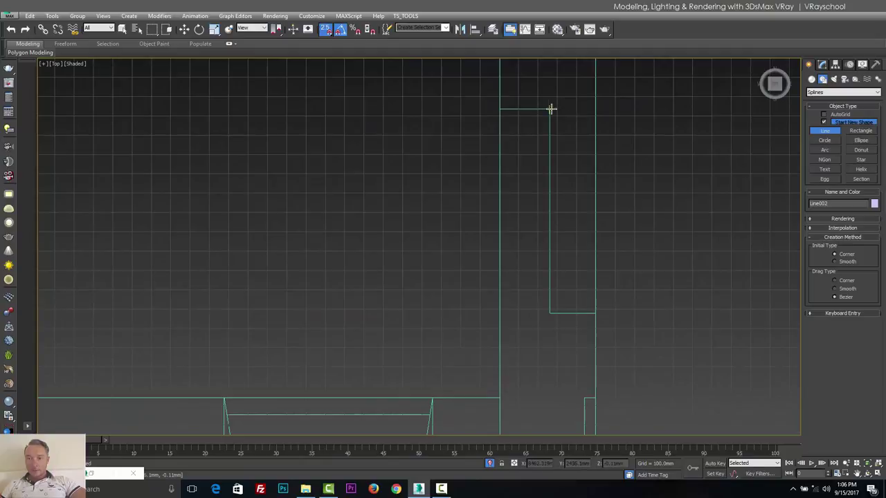
{"action": "left_click", "coordinate": [550, 109]}
{"action": "left_click", "coordinate": [594, 312]}
{"action": "scroll", "coordinate": [465, 287], "scroll_direction": "down", "scroll_amount": 3}
{"action": "scroll", "coordinate": [483, 433], "scroll_direction": "up", "scroll_amount": 3}
{"action": "scroll", "coordinate": [350, 389], "scroll_direction": "down", "scroll_amount": 5}
{"action": "scroll", "coordinate": [574, 417], "scroll_direction": "up", "scroll_amount": 2}
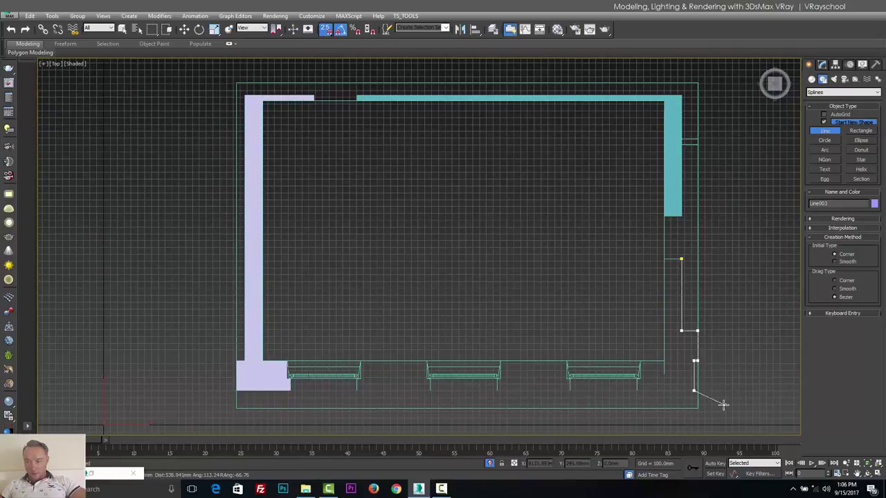
Step: Continue the line along the exterior face to the third window, around its stepped side, and to the room's lower-right inner corner
{"action": "scroll", "coordinate": [722, 404], "scroll_direction": "up", "scroll_amount": 4}
{"action": "scroll", "coordinate": [428, 367], "scroll_direction": "down", "scroll_amount": 3}
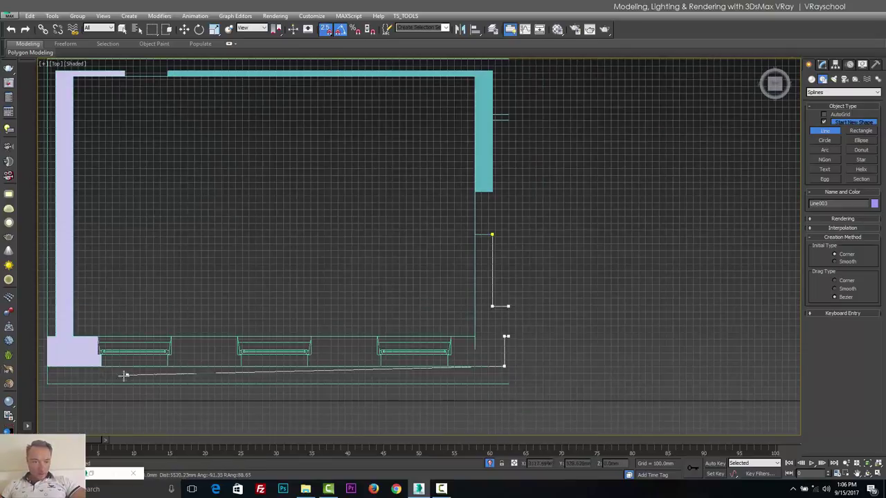
{"action": "scroll", "coordinate": [119, 371], "scroll_direction": "up", "scroll_amount": 2}
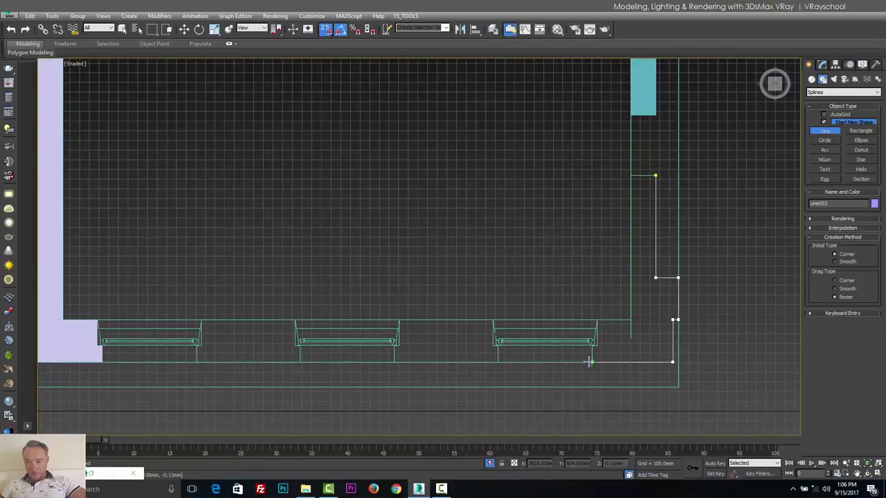
{"action": "scroll", "coordinate": [593, 340], "scroll_direction": "up", "scroll_amount": 4}
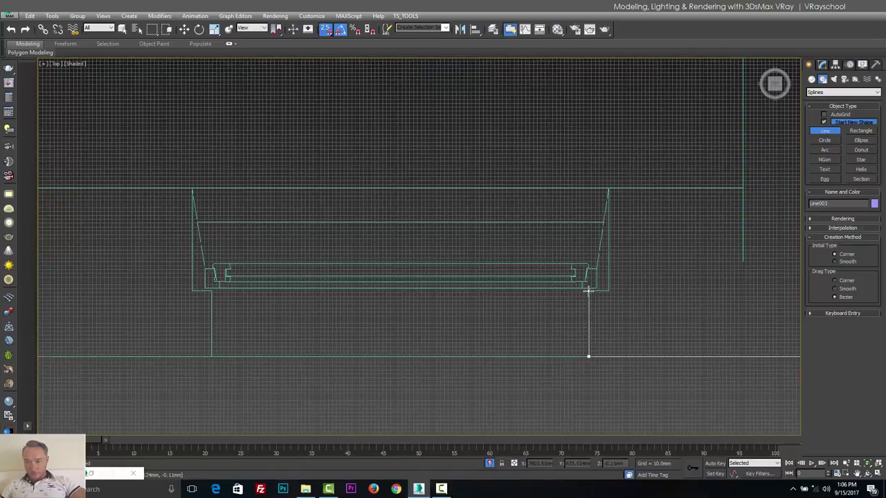
{"action": "left_click", "coordinate": [588, 290]}
{"action": "left_click", "coordinate": [608, 291]}
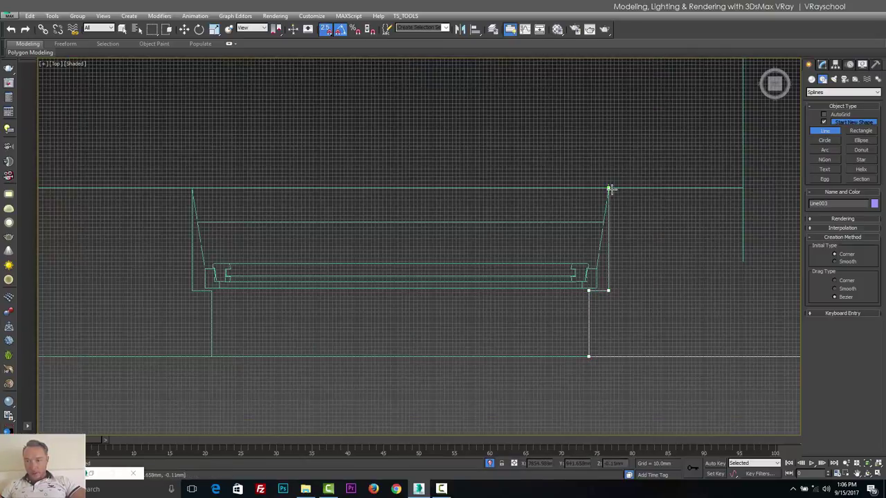
{"action": "left_click", "coordinate": [743, 188]}
Step: Extend the line up the inner wall face to the door jamb, return to its starting point and close the spline
{"action": "scroll", "coordinate": [723, 199], "scroll_direction": "down", "scroll_amount": 5}
{"action": "scroll", "coordinate": [745, 222], "scroll_direction": "up", "scroll_amount": 3}
{"action": "scroll", "coordinate": [741, 169], "scroll_direction": "down", "scroll_amount": 5}
{"action": "scroll", "coordinate": [671, 200], "scroll_direction": "up", "scroll_amount": 4}
{"action": "scroll", "coordinate": [602, 263], "scroll_direction": "up", "scroll_amount": 3}
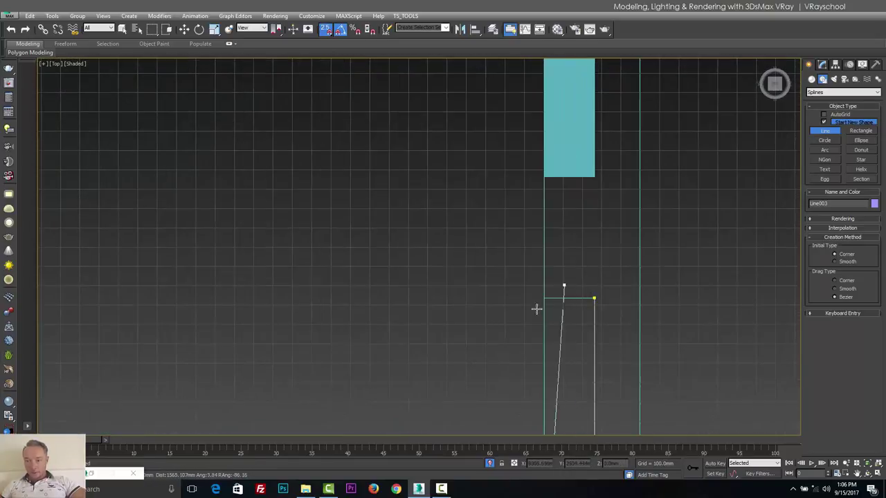
{"action": "left_click", "coordinate": [544, 298]}
{"action": "left_click", "coordinate": [595, 298]}
{"action": "left_click", "coordinate": [423, 273]}
Step: Copy the Extrude modifier from the first wall and paste it onto the third wall outline, extruding it 3000 mm
{"action": "scroll", "coordinate": [544, 297], "scroll_direction": "down", "scroll_amount": 6}
{"action": "middle_click_drag", "start_coordinate": [571, 299], "coordinate": [491, 328], "text": "alt"}
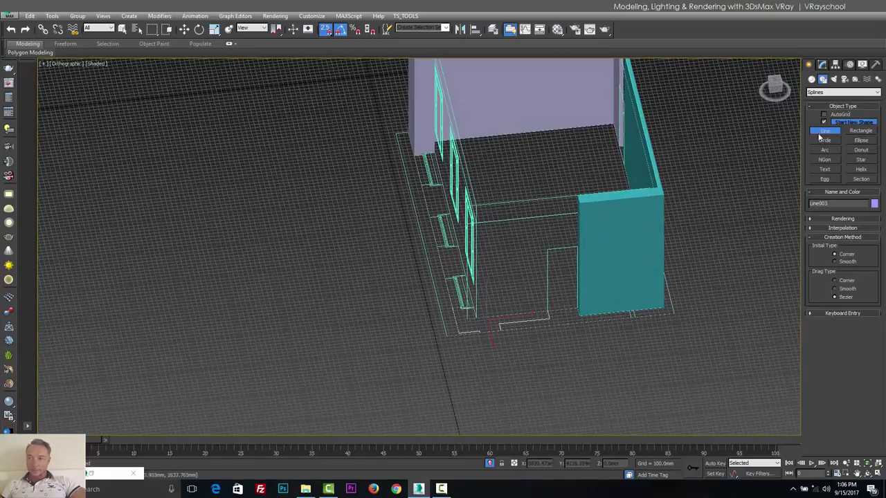
{"action": "left_click", "coordinate": [184, 30]}
{"action": "left_click", "coordinate": [631, 229]}
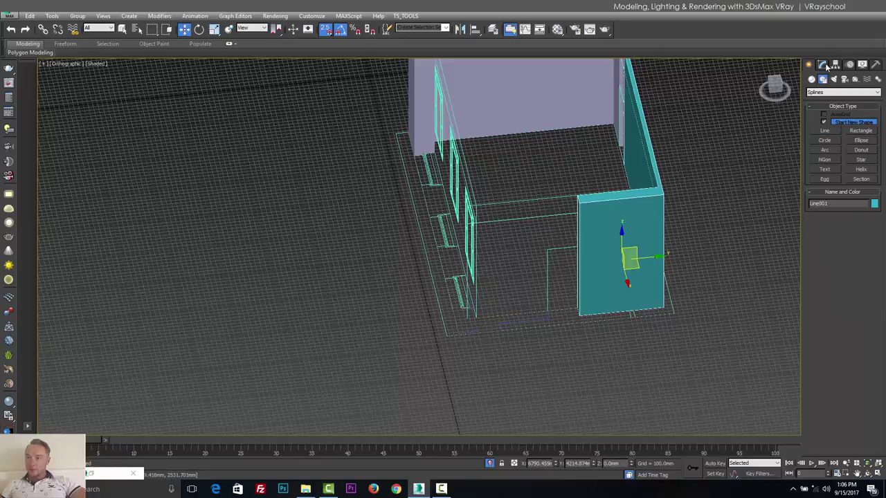
{"action": "left_click", "coordinate": [822, 65]}
{"action": "right_click", "coordinate": [838, 103]}
{"action": "left_click", "coordinate": [774, 140]}
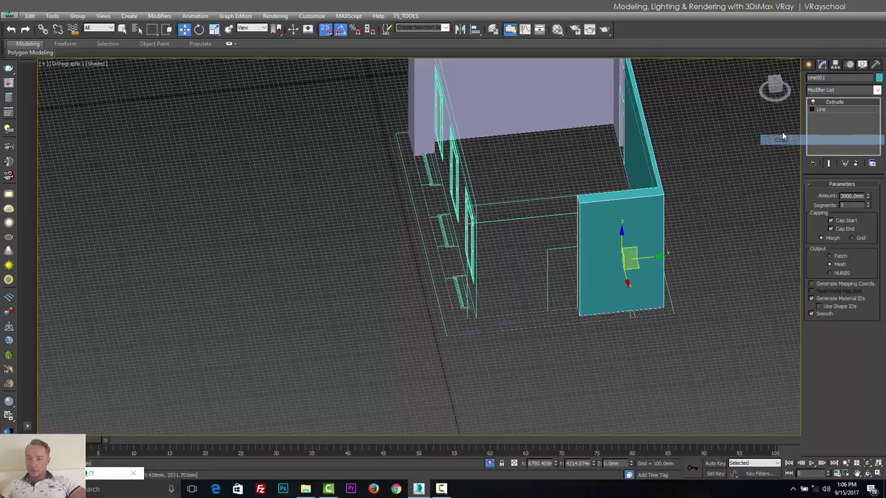
{"action": "left_click", "coordinate": [513, 322]}
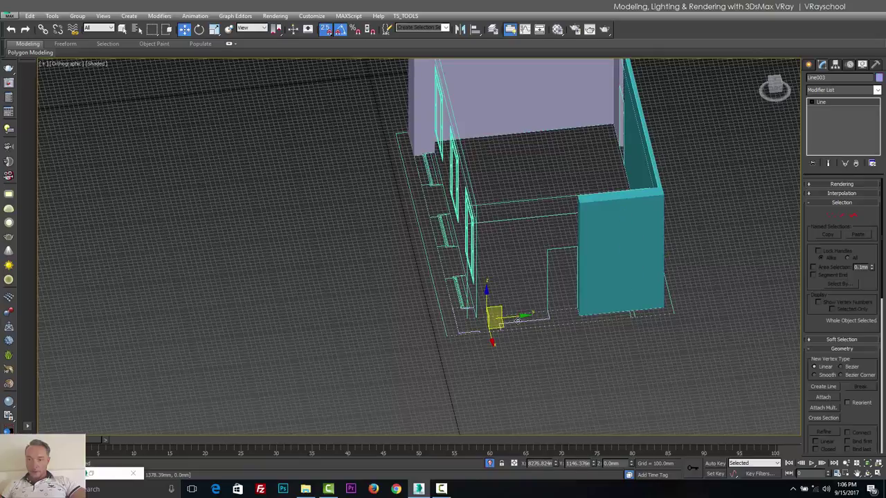
{"action": "right_click", "coordinate": [824, 110]}
{"action": "left_click", "coordinate": [826, 110]}
{"action": "middle_click_drag", "start_coordinate": [537, 351], "coordinate": [568, 322], "text": "alt"}
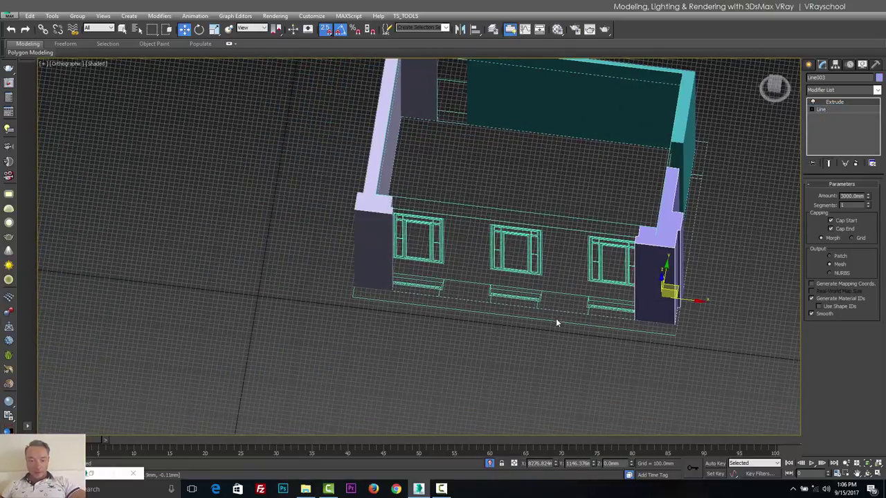
Step: In the Top view, start a Line at the middle window's inner corner and trace the pier's room-side edge to the third window
{"action": "key", "text": "t"}
{"action": "scroll", "coordinate": [458, 329], "scroll_direction": "down", "scroll_amount": 5}
{"action": "middle_click_drag", "start_coordinate": [413, 346], "coordinate": [617, 146]}
{"action": "scroll", "coordinate": [522, 321], "scroll_direction": "down", "scroll_amount": 2}
{"action": "scroll", "coordinate": [560, 319], "scroll_direction": "down", "scroll_amount": 3}
{"action": "middle_click_drag", "start_coordinate": [524, 258], "coordinate": [511, 243]}
{"action": "scroll", "coordinate": [502, 277], "scroll_direction": "down", "scroll_amount": 3}
{"action": "scroll", "coordinate": [491, 297], "scroll_direction": "up", "scroll_amount": 8}
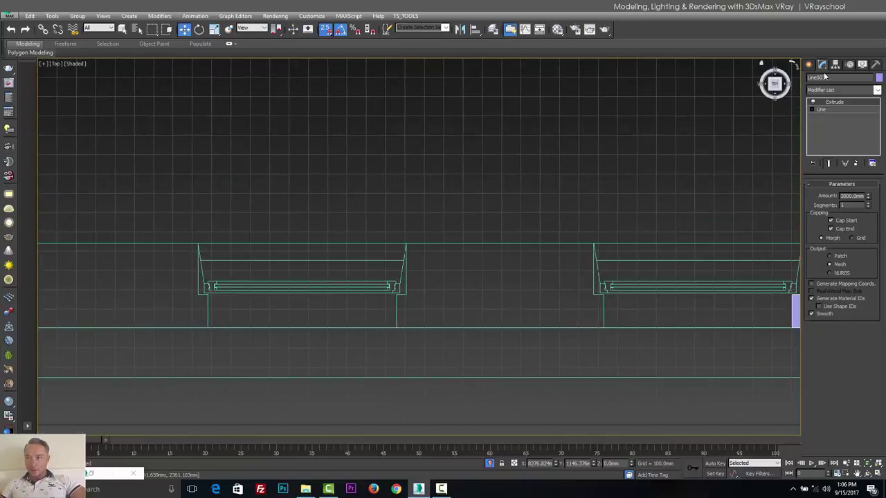
{"action": "left_click", "coordinate": [809, 64]}
{"action": "left_click", "coordinate": [824, 130]}
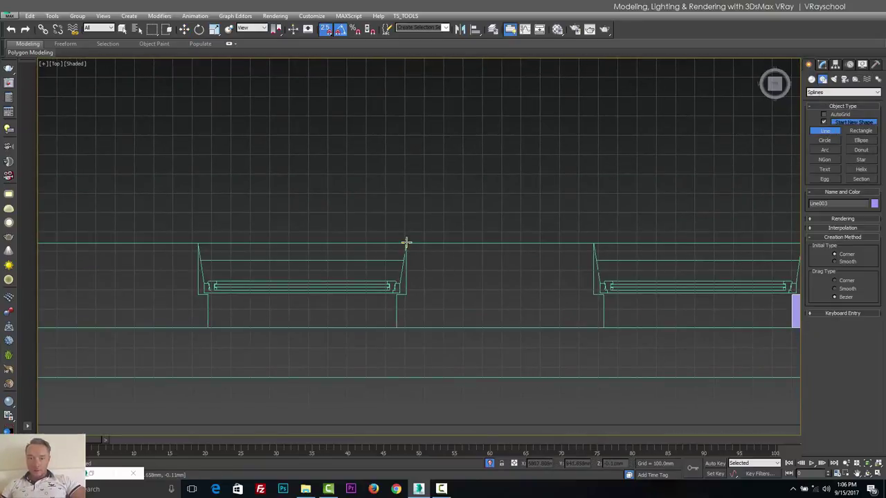
{"action": "left_click", "coordinate": [406, 243]}
{"action": "left_click", "coordinate": [591, 243]}
{"action": "left_click", "coordinate": [596, 259]}
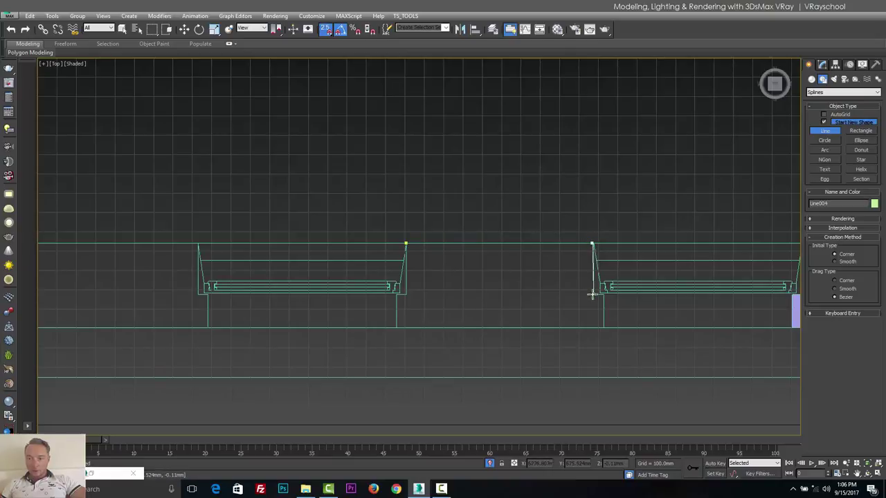
Step: Re-place the misaligned vertices at the third window, trace the pier's stepped sides and exterior face, and close the spline
{"action": "scroll", "coordinate": [579, 314], "scroll_direction": "up", "scroll_amount": 4}
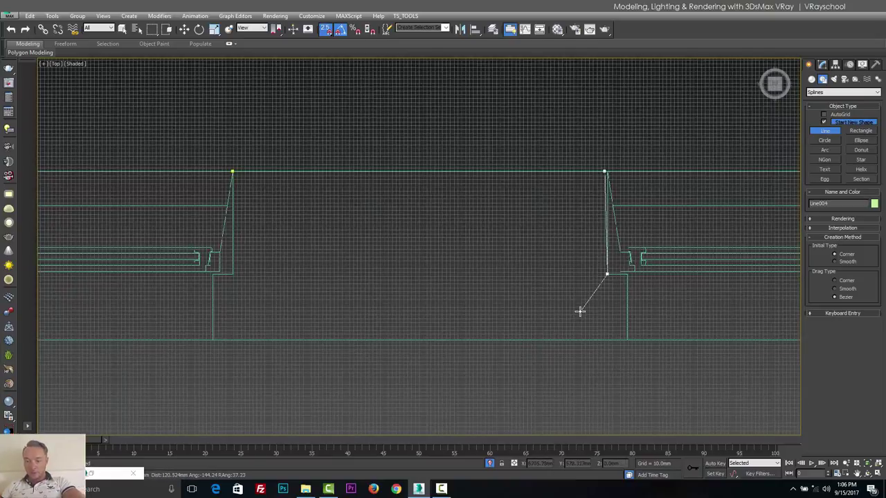
{"action": "right_click", "coordinate": [580, 311]}
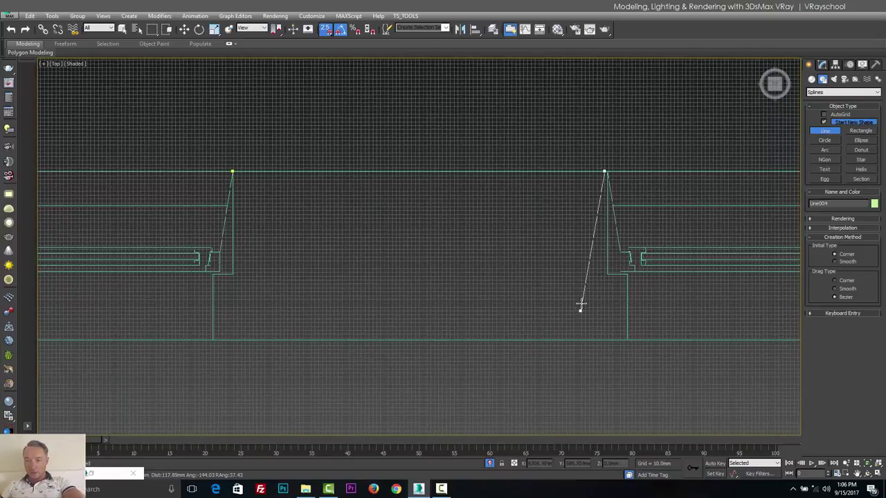
{"action": "left_click", "coordinate": [607, 170]}
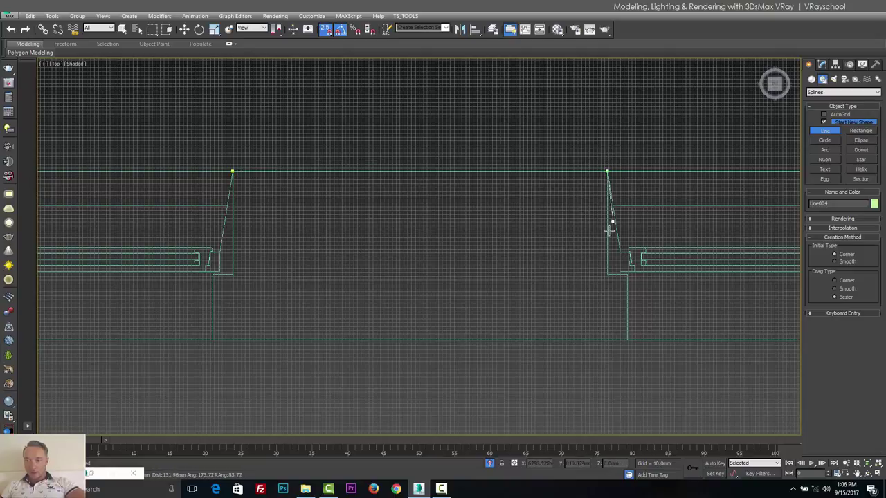
{"action": "left_click", "coordinate": [606, 274]}
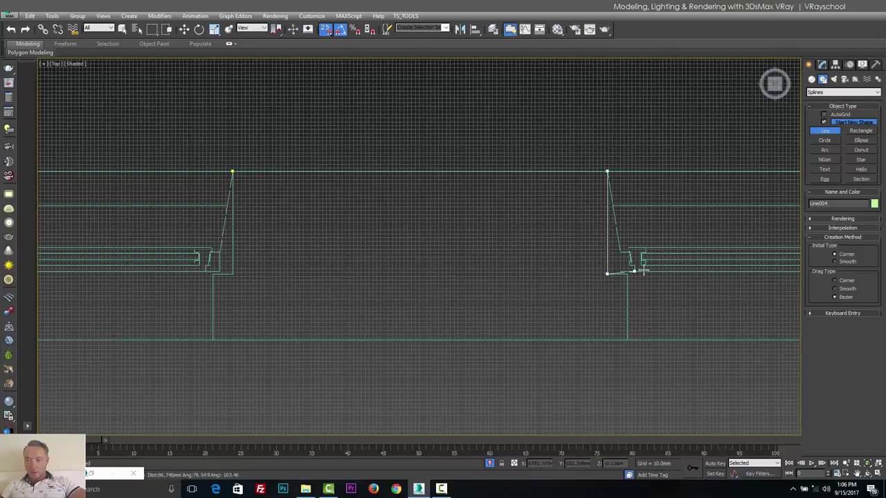
{"action": "left_click", "coordinate": [627, 339]}
{"action": "left_click", "coordinate": [212, 339]}
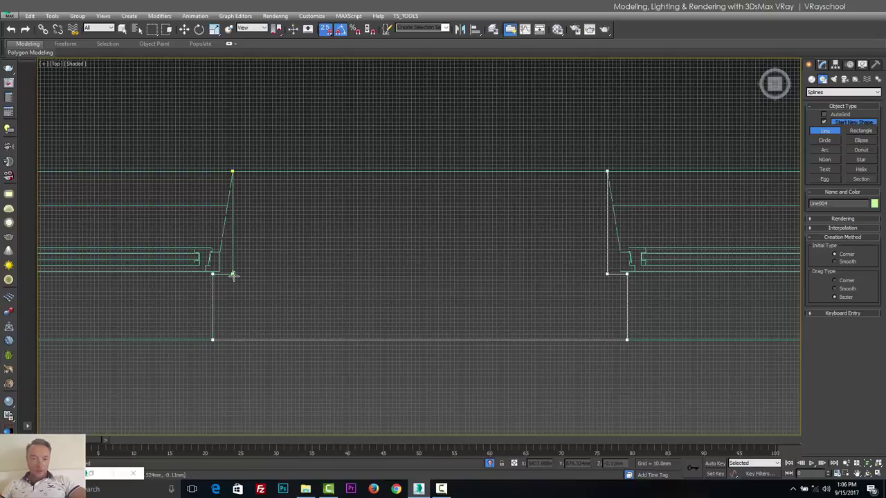
{"action": "left_click", "coordinate": [232, 171]}
{"action": "left_click", "coordinate": [423, 273]}
Step: Paste the copied 3000 mm Extrude onto the pier outline between the middle and third windows
{"action": "middle_click_drag", "start_coordinate": [241, 282], "coordinate": [341, 275]}
{"action": "scroll", "coordinate": [341, 275], "scroll_direction": "down", "scroll_amount": 3}
{"action": "left_click", "coordinate": [821, 65]}
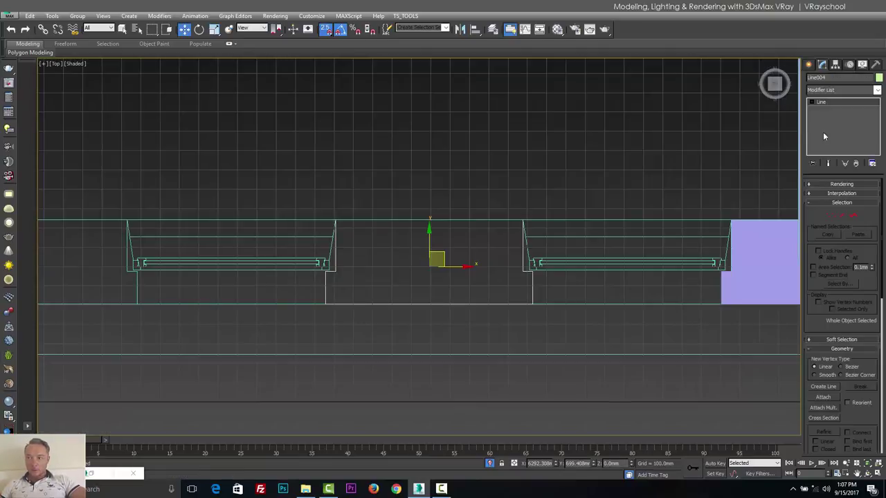
{"action": "right_click", "coordinate": [827, 103]}
{"action": "left_click", "coordinate": [828, 110]}
Step: Hide the grid and start a Line on the pier between the first and middle windows, tracing its stepped side at the middle window
{"action": "middle_click_drag", "start_coordinate": [454, 278], "coordinate": [386, 287]}
{"action": "scroll", "coordinate": [501, 281], "scroll_direction": "up", "scroll_amount": 3}
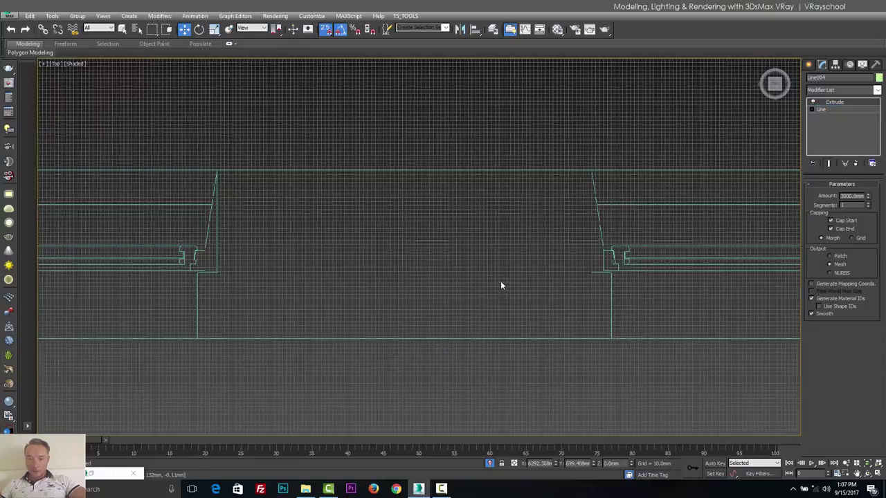
{"action": "left_click", "coordinate": [808, 65]}
{"action": "left_click", "coordinate": [824, 130]}
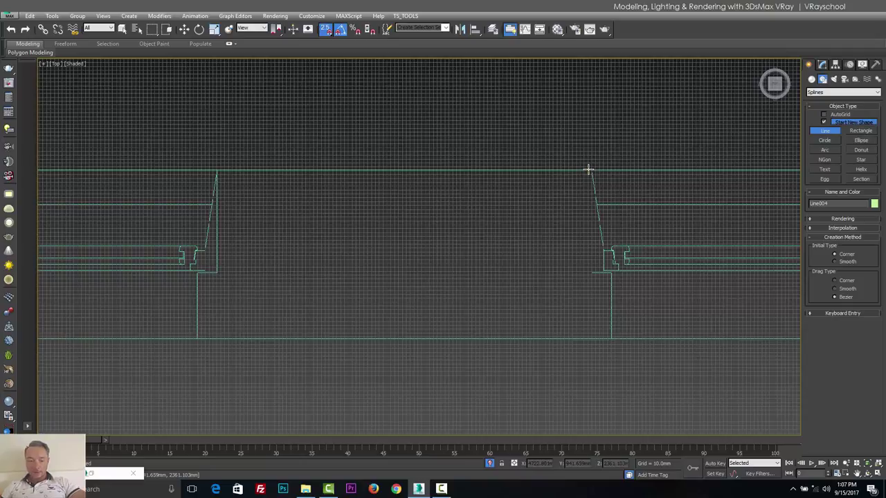
{"action": "key", "text": "g"}
{"action": "scroll", "coordinate": [613, 238], "scroll_direction": "up", "scroll_amount": 3}
{"action": "left_click", "coordinate": [568, 99]}
{"action": "left_click", "coordinate": [568, 305]}
{"action": "left_click", "coordinate": [608, 305]}
{"action": "scroll", "coordinate": [617, 399], "scroll_direction": "down", "scroll_amount": 6}
{"action": "scroll", "coordinate": [617, 424], "scroll_direction": "up", "scroll_amount": 4}
{"action": "left_click", "coordinate": [609, 372]}
Step: Continue the pier outline along the exterior face, around the stepped side at the first window, and close the spline
{"action": "scroll", "coordinate": [445, 317], "scroll_direction": "down", "scroll_amount": 4}
{"action": "scroll", "coordinate": [251, 337], "scroll_direction": "up", "scroll_amount": 4}
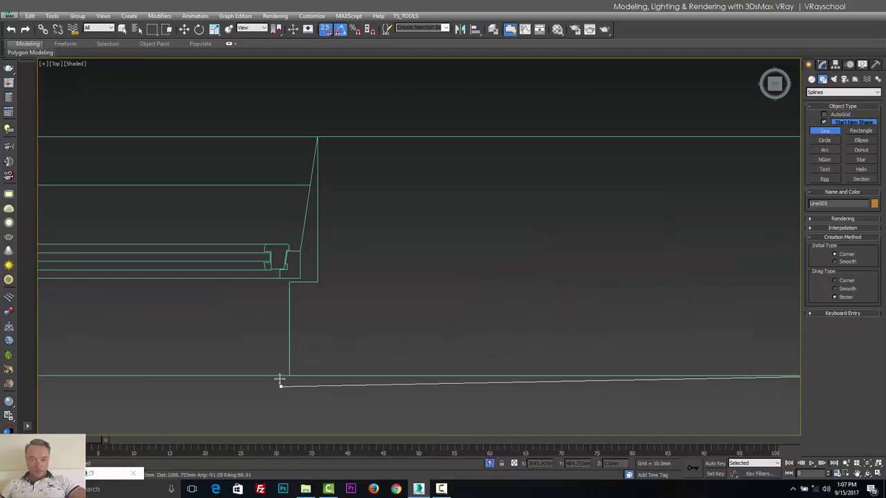
{"action": "left_click", "coordinate": [281, 328]}
{"action": "key", "text": "BackSpace"}
{"action": "left_click", "coordinate": [289, 281]}
{"action": "left_click", "coordinate": [317, 282]}
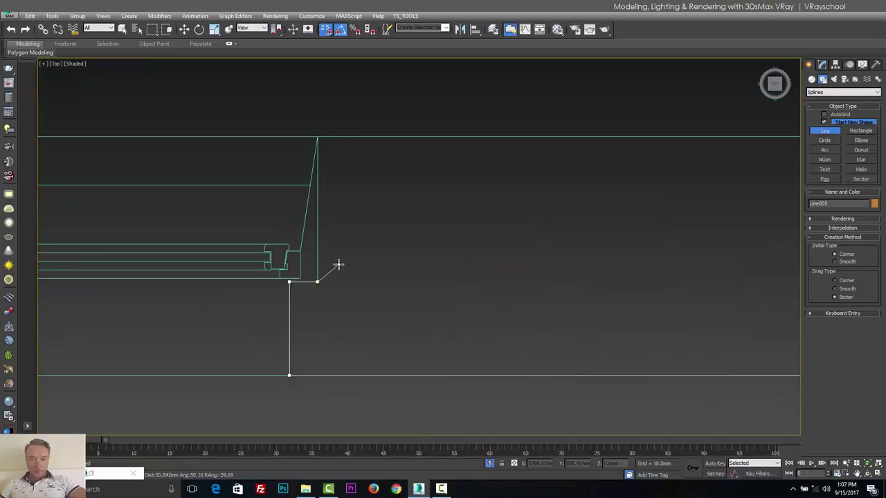
{"action": "left_click", "coordinate": [317, 138]}
{"action": "scroll", "coordinate": [196, 241], "scroll_direction": "down", "scroll_amount": 5}
{"action": "scroll", "coordinate": [377, 213], "scroll_direction": "up", "scroll_amount": 5}
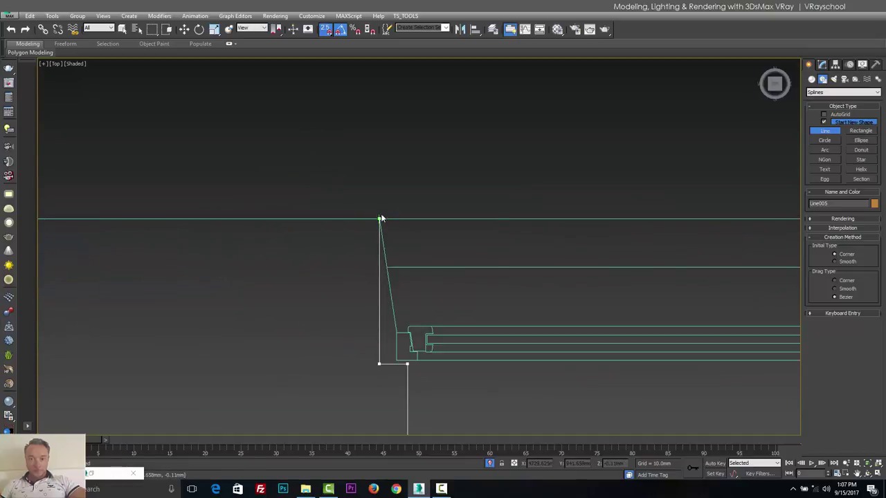
{"action": "left_click", "coordinate": [380, 218]}
{"action": "left_click", "coordinate": [436, 277]}
Step: Paste the copied 3000 mm Extrude onto the pier outline between the first and middle windows
{"action": "scroll", "coordinate": [452, 223], "scroll_direction": "down", "scroll_amount": 4}
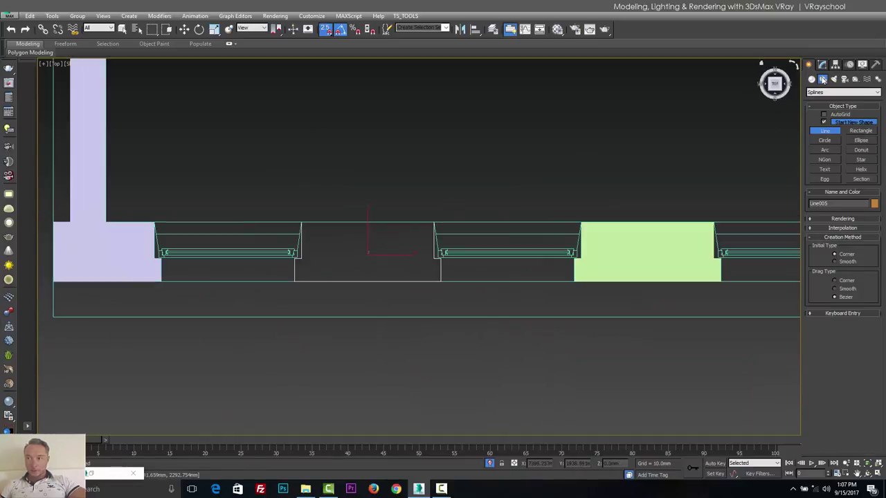
{"action": "key", "text": "w"}
{"action": "left_click", "coordinate": [821, 64]}
{"action": "left_click", "coordinate": [843, 90]}
{"action": "left_click", "coordinate": [822, 109]}
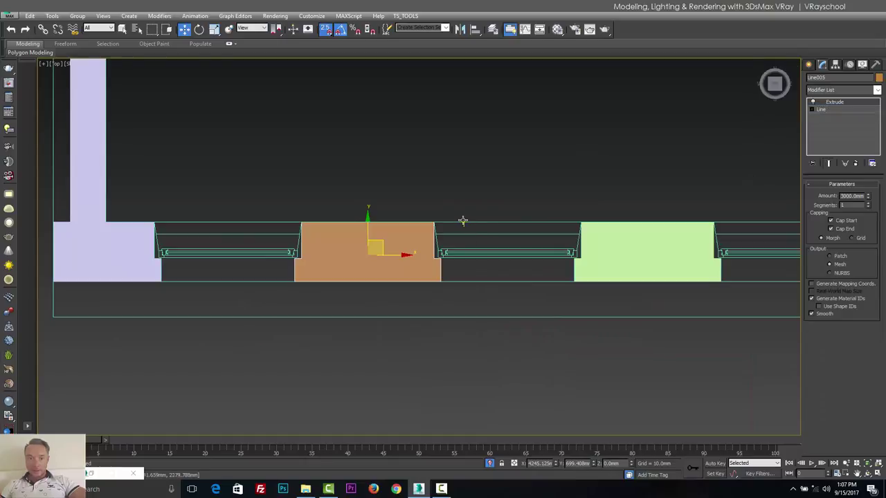
{"action": "scroll", "coordinate": [466, 220], "scroll_direction": "down", "scroll_amount": 5}
{"action": "middle_click_drag", "start_coordinate": [526, 236], "coordinate": [529, 187], "text": "alt"}
{"action": "middle_click_drag", "start_coordinate": [438, 164], "coordinate": [417, 168], "text": "alt"}
Step: In the Top view, trace a closed rectangular Line across the opening between the two walls opposite the windows
{"action": "key", "text": "t"}
{"action": "middle_click_drag", "start_coordinate": [344, 190], "coordinate": [601, 175]}
{"action": "scroll", "coordinate": [594, 210], "scroll_direction": "down", "scroll_amount": 3}
{"action": "middle_click_drag", "start_coordinate": [374, 197], "coordinate": [484, 201]}
{"action": "scroll", "coordinate": [640, 221], "scroll_direction": "down", "scroll_amount": 4}
{"action": "scroll", "coordinate": [561, 213], "scroll_direction": "up", "scroll_amount": 5}
{"action": "scroll", "coordinate": [504, 198], "scroll_direction": "up", "scroll_amount": 3}
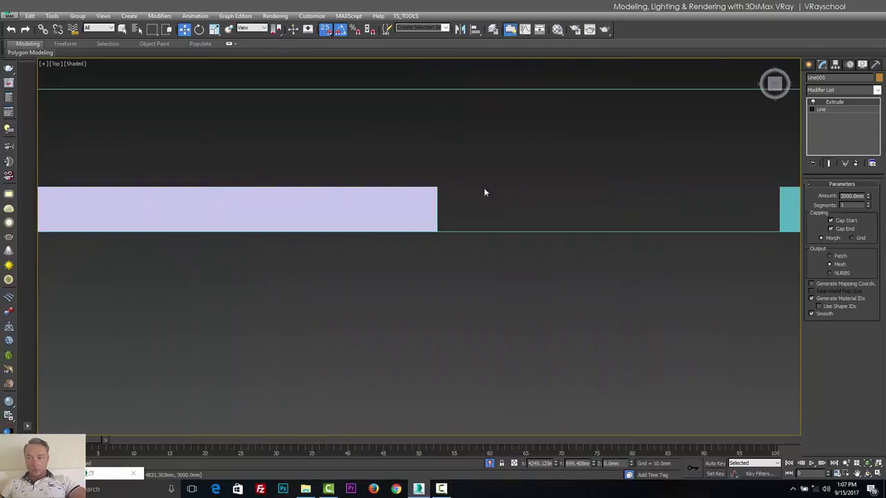
{"action": "left_click", "coordinate": [808, 64]}
{"action": "left_click", "coordinate": [822, 79]}
{"action": "left_click", "coordinate": [824, 130]}
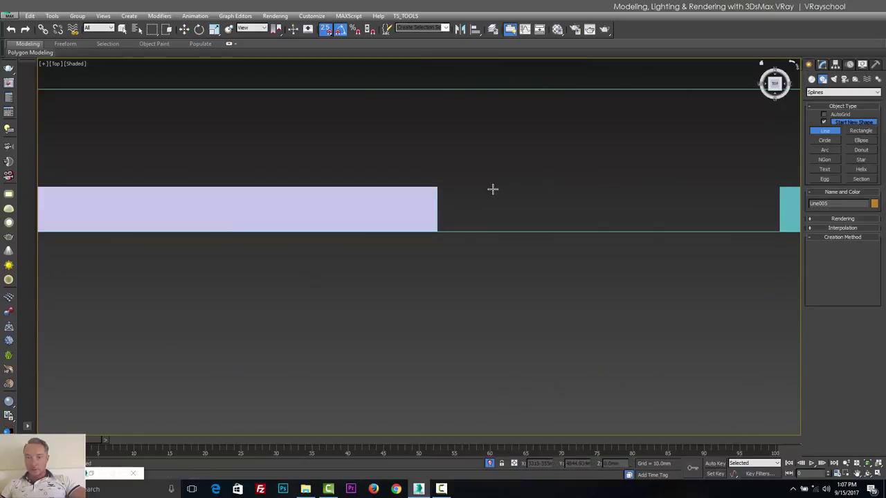
{"action": "middle_click_drag", "start_coordinate": [377, 183], "coordinate": [226, 174]}
{"action": "left_click", "coordinate": [285, 178]}
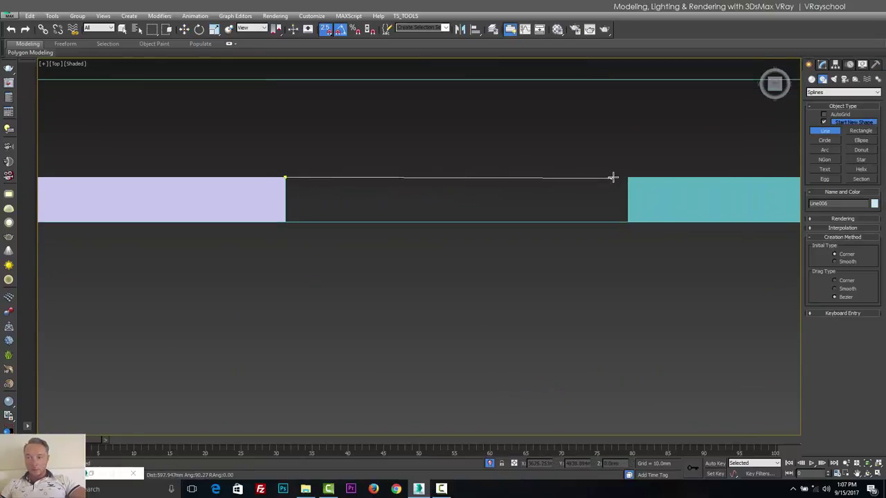
{"action": "left_click", "coordinate": [627, 222]}
{"action": "left_click", "coordinate": [285, 222]}
{"action": "left_click", "coordinate": [285, 178]}
{"action": "left_click", "coordinate": [427, 274]}
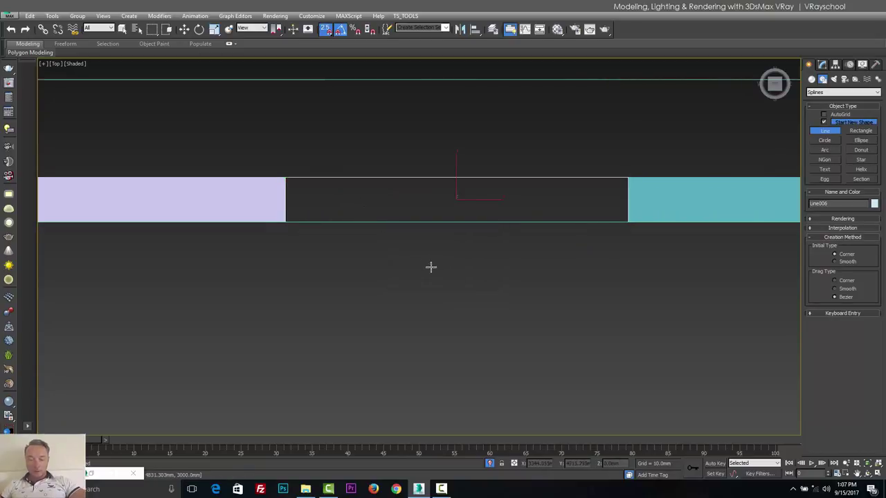
Step: Paste the copied 3000 mm Extrude onto the rectangular outline in the wall opening
{"action": "left_click", "coordinate": [822, 64]}
{"action": "right_click", "coordinate": [840, 107]}
{"action": "left_click", "coordinate": [822, 114]}
{"action": "middle_click_drag", "start_coordinate": [583, 215], "coordinate": [581, 194], "text": "alt"}
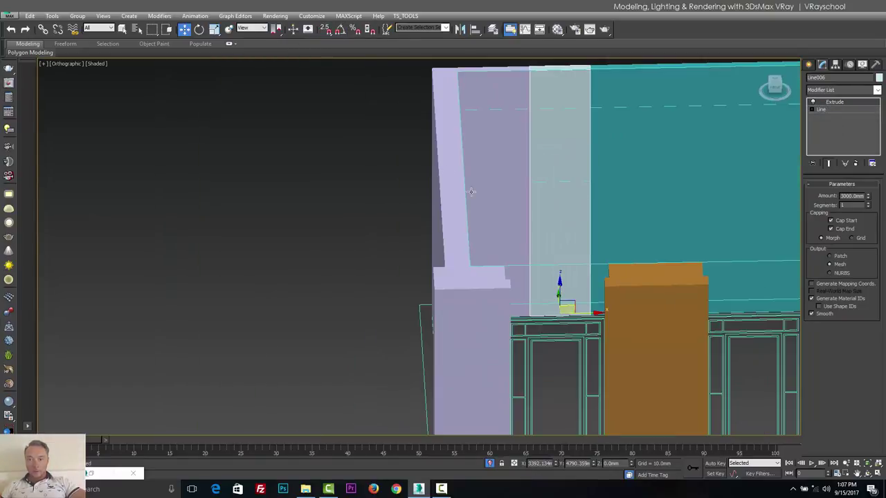
Step: Examine the opening's filler block in the Front view, switching between wireframe and shaded display to compare it with the opening's outline
{"action": "key", "text": "f"}
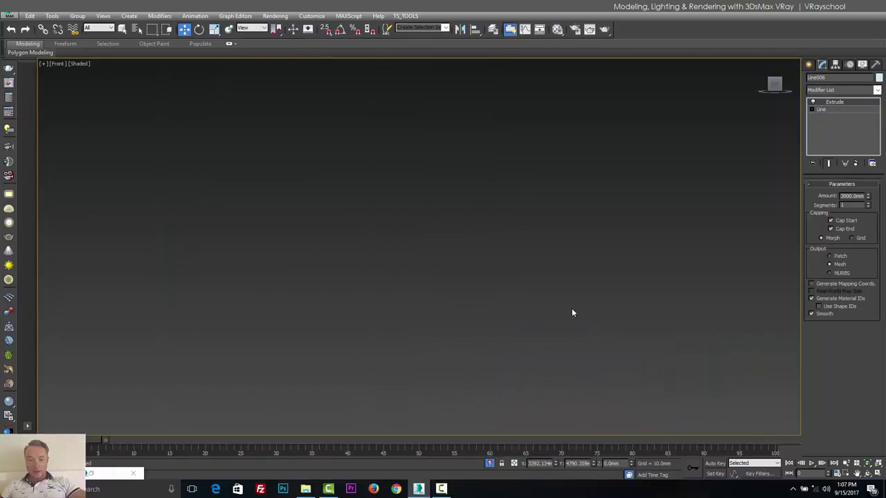
{"action": "key", "text": "z"}
{"action": "key", "text": "F3"}
{"action": "key", "text": "F3"}
{"action": "key", "text": "F3"}
{"action": "key", "text": "F3"}
{"action": "key", "text": "F3"}
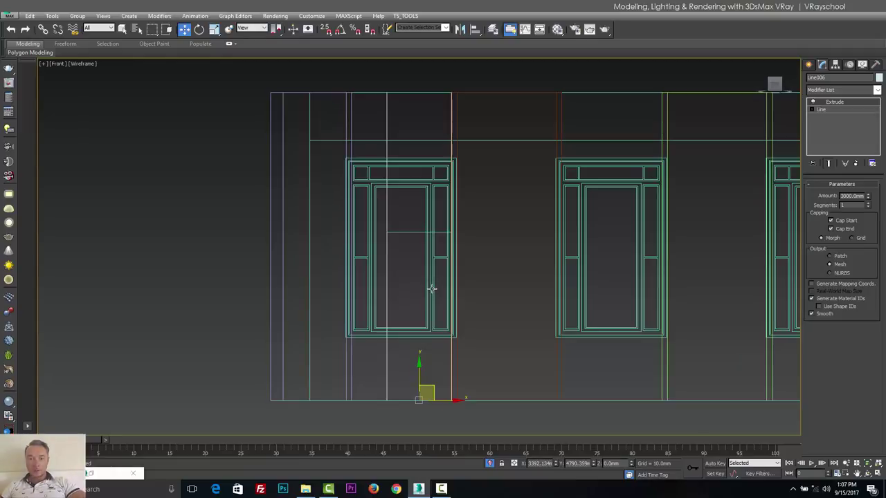
{"action": "key", "text": "F3"}
{"action": "key", "text": "F3"}
{"action": "key", "text": "F3"}
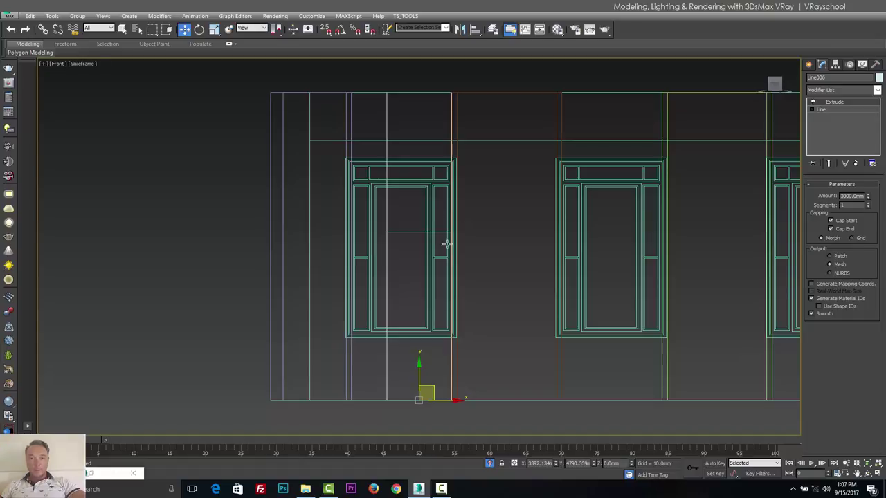
{"action": "key", "text": "F3"}
{"action": "key", "text": "F3"}
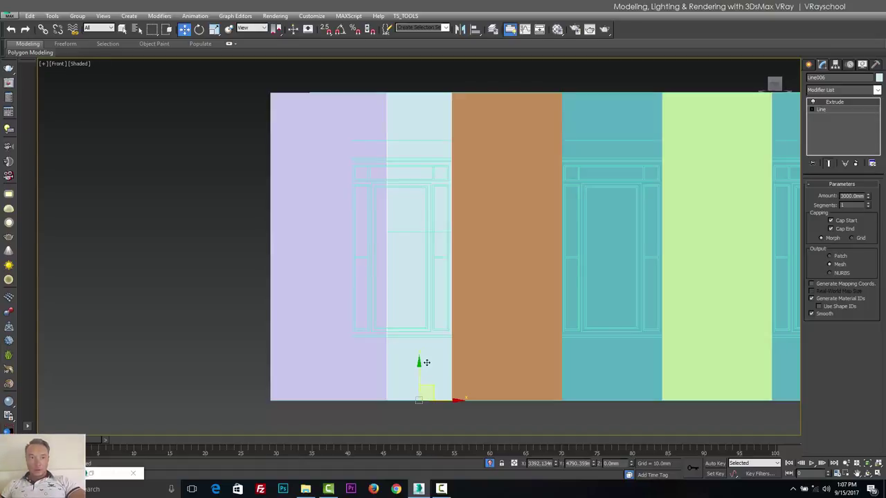
Step: Move the filler block up to the opening's top edge at about 1638 mm and set its extrusion amount to 1370 mm
{"action": "left_click_drag", "start_coordinate": [420, 376], "coordinate": [411, 205]}
{"action": "key", "text": "F3"}
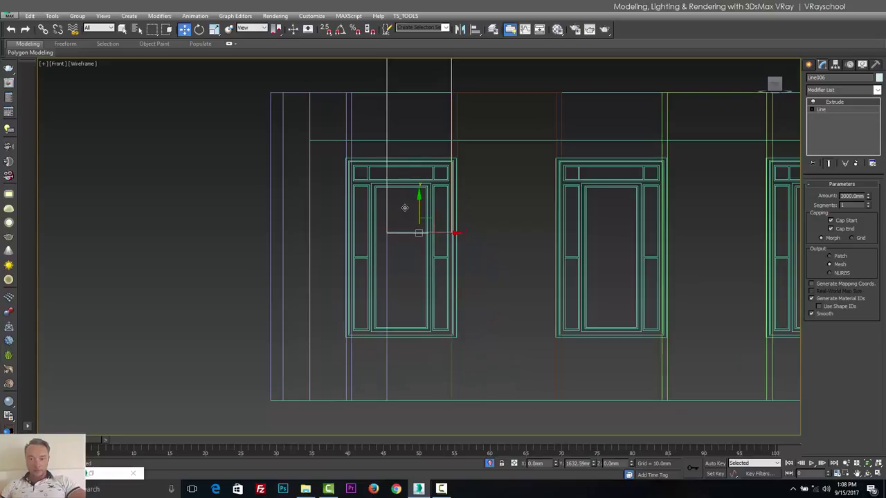
{"action": "scroll", "coordinate": [404, 207], "scroll_direction": "up", "scroll_amount": 6}
{"action": "left_click_drag", "start_coordinate": [476, 217], "coordinate": [476, 212]}
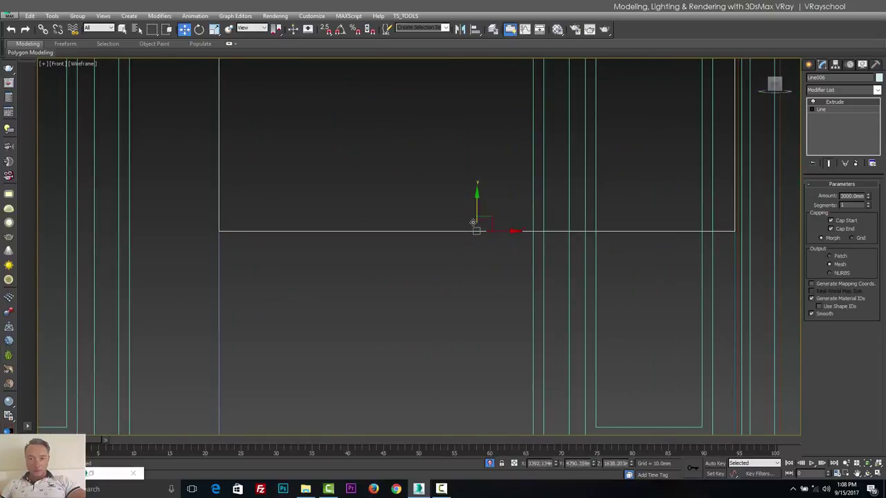
{"action": "scroll", "coordinate": [448, 261], "scroll_direction": "down", "scroll_amount": 6}
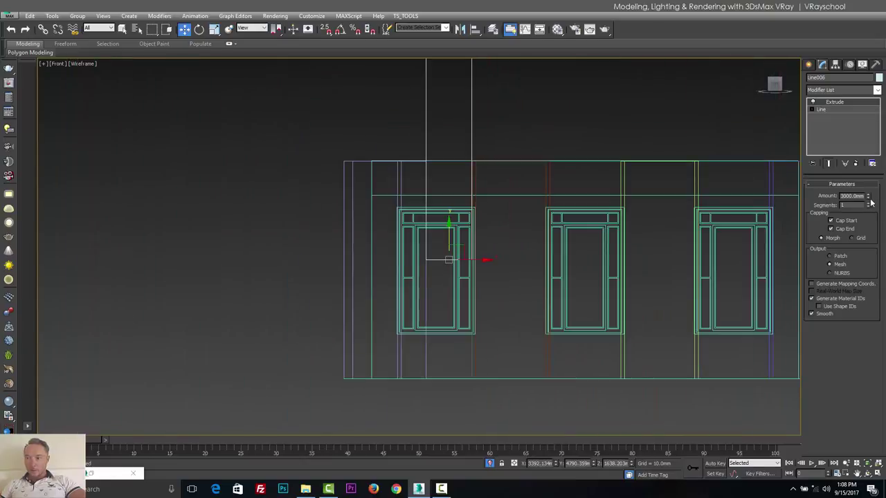
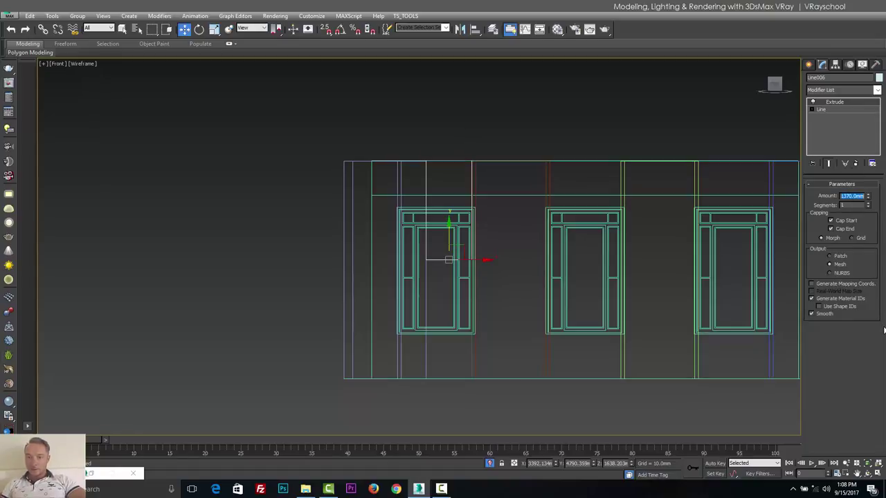
Step: In the Top view, trace a closed rectangular Line across the gap between the two stepped sections of the side wall
{"action": "middle_click_drag", "start_coordinate": [560, 258], "coordinate": [459, 236]}
{"action": "key", "text": "t"}
{"action": "middle_click_drag", "start_coordinate": [381, 201], "coordinate": [382, 128]}
{"action": "scroll", "coordinate": [397, 223], "scroll_direction": "down", "scroll_amount": 4}
{"action": "middle_click_drag", "start_coordinate": [415, 247], "coordinate": [429, 144]}
{"action": "scroll", "coordinate": [422, 240], "scroll_direction": "down", "scroll_amount": 4}
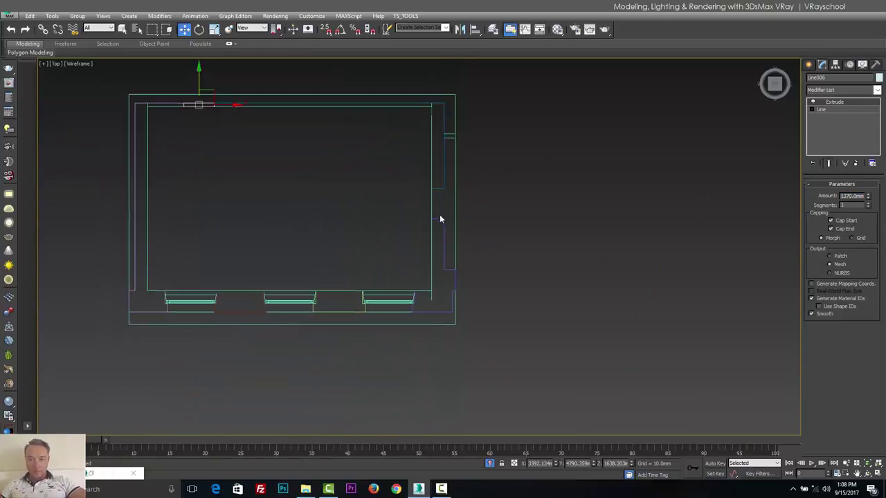
{"action": "scroll", "coordinate": [439, 217], "scroll_direction": "up", "scroll_amount": 5}
{"action": "left_click", "coordinate": [808, 64]}
{"action": "left_click", "coordinate": [824, 130]}
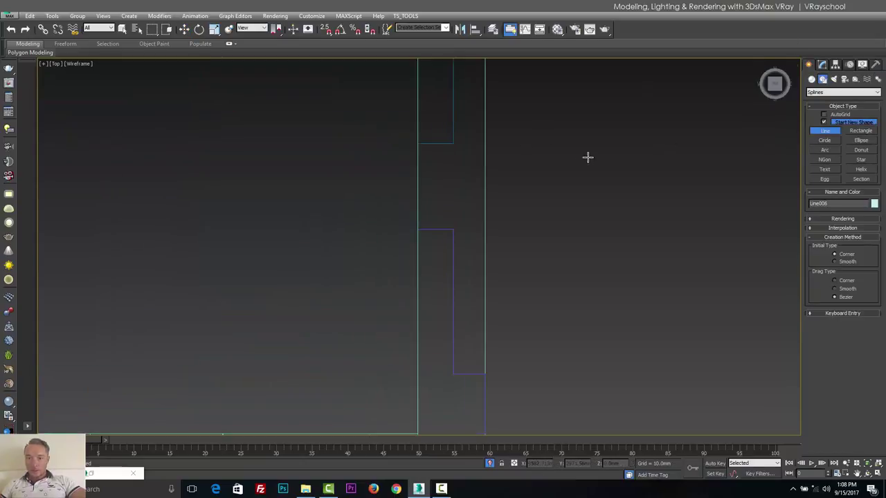
{"action": "left_click", "coordinate": [452, 143]}
{"action": "left_click", "coordinate": [453, 228]}
{"action": "left_click", "coordinate": [417, 229]}
{"action": "left_click", "coordinate": [417, 143]}
{"action": "right_click", "coordinate": [418, 143]}
{"action": "left_click", "coordinate": [453, 144]}
{"action": "left_click", "coordinate": [433, 277]}
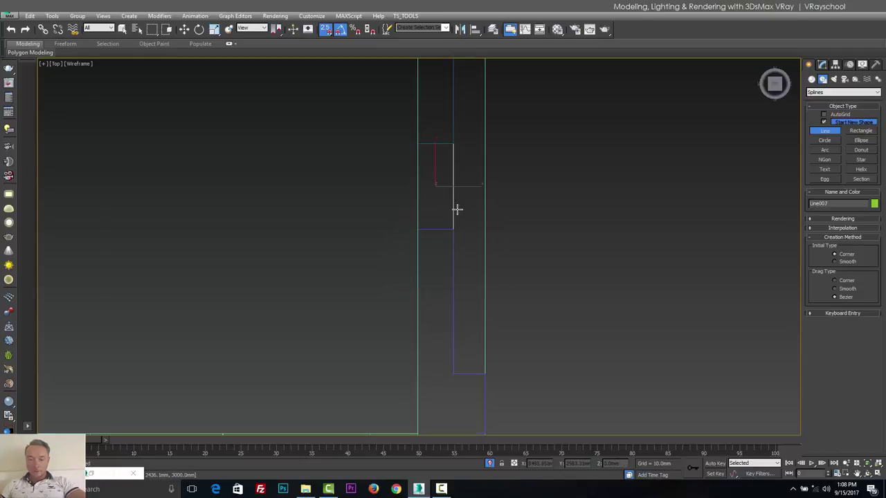
Step: Apply an Extrude modifier with an amount of 1370 mm to the side-wall gap outline
{"action": "left_click", "coordinate": [822, 64]}
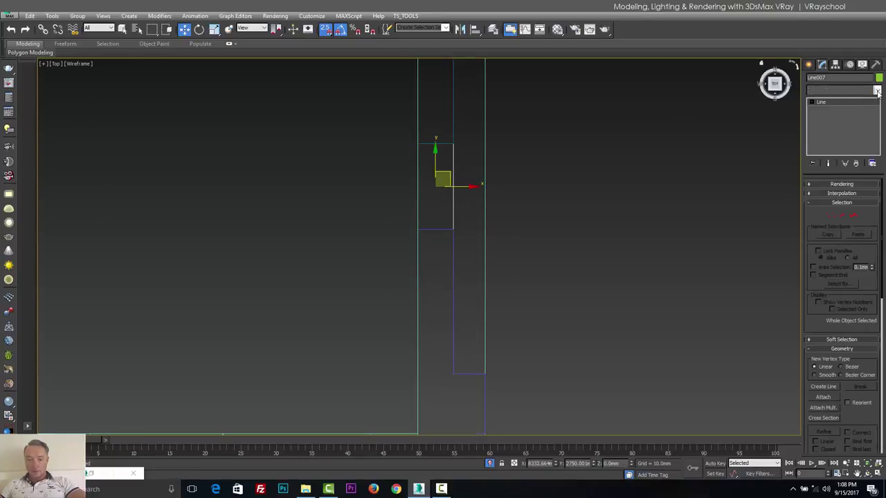
{"action": "left_click", "coordinate": [877, 90]}
{"action": "key", "text": "e"}
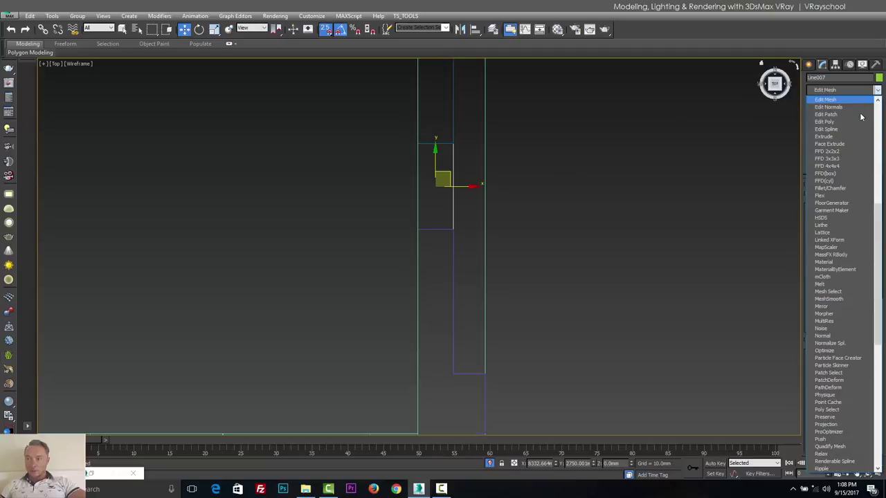
{"action": "key", "text": "x"}
{"action": "key", "text": "Return"}
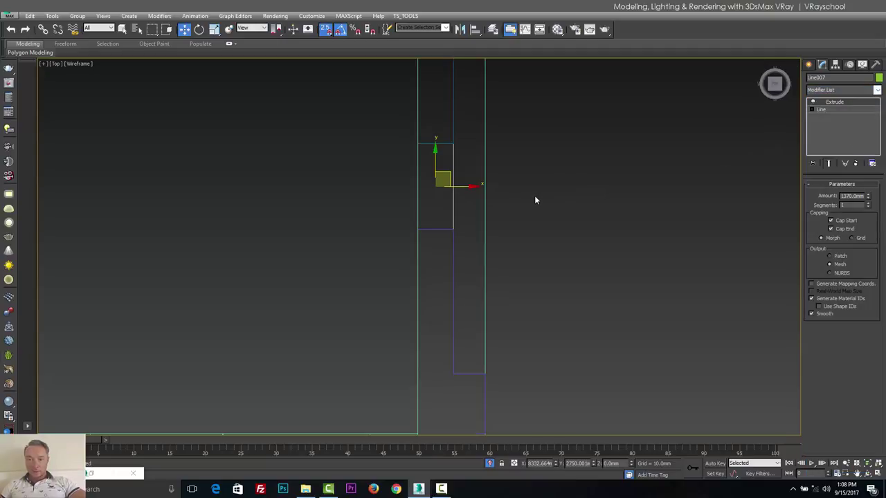
{"action": "middle_click_drag", "start_coordinate": [537, 194], "coordinate": [477, 181]}
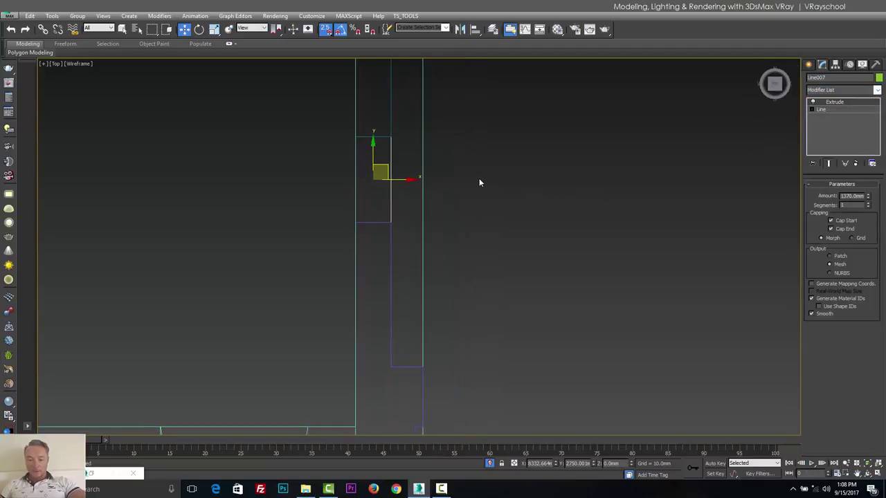
Step: In the Left view with snapping off, raise the side-wall filler block to about 1638 mm so it meets the wall's top edge
{"action": "key", "text": "l"}
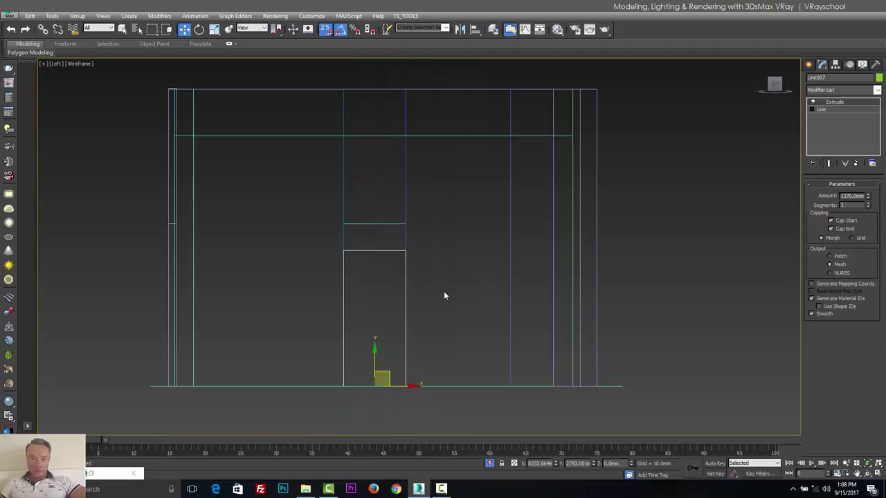
{"action": "left_click", "coordinate": [324, 31]}
{"action": "left_click", "coordinate": [340, 30]}
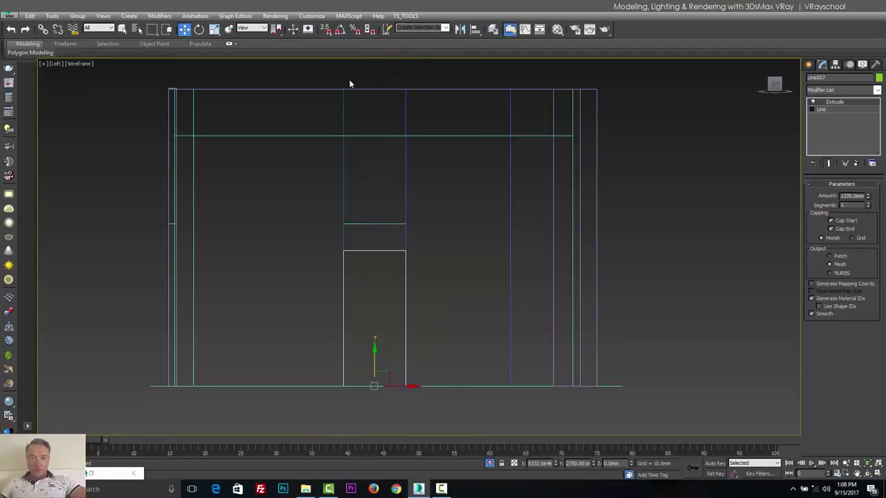
{"action": "left_click_drag", "start_coordinate": [375, 361], "coordinate": [379, 202]}
{"action": "scroll", "coordinate": [377, 225], "scroll_direction": "up", "scroll_amount": 5}
{"action": "scroll", "coordinate": [377, 224], "scroll_direction": "up", "scroll_amount": 5}
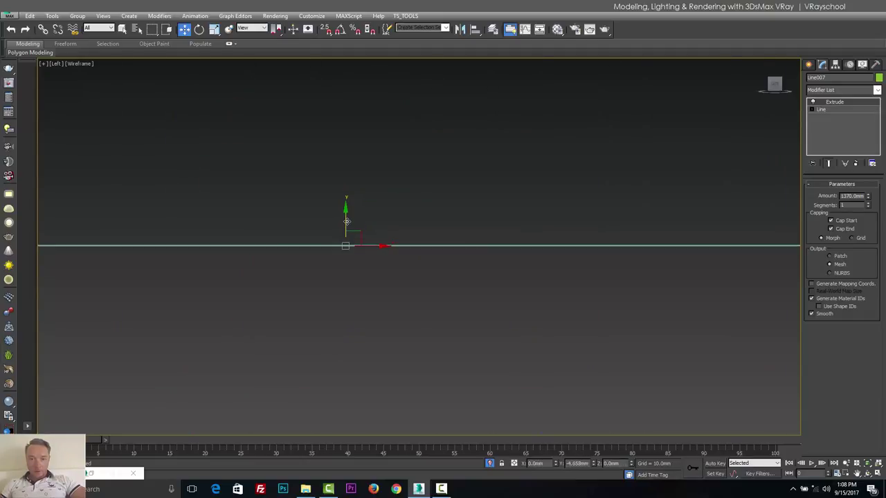
{"action": "scroll", "coordinate": [362, 256], "scroll_direction": "down", "scroll_amount": 5}
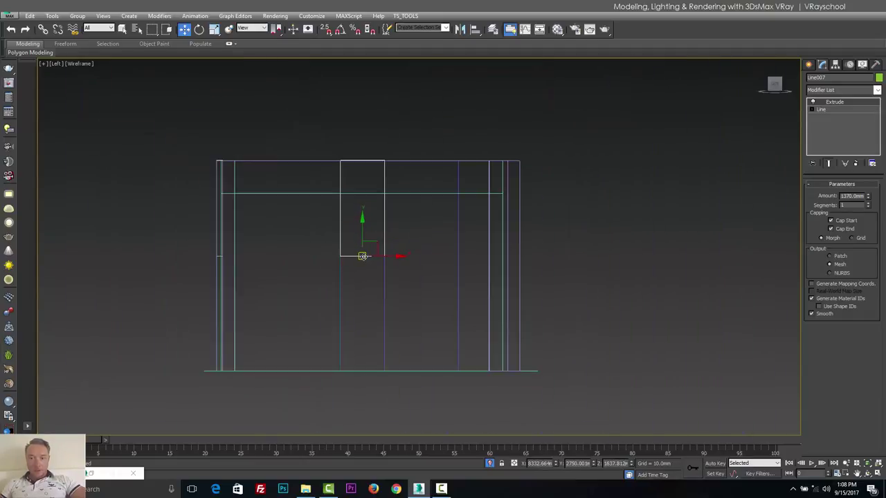
{"action": "scroll", "coordinate": [451, 243], "scroll_direction": "up", "scroll_amount": 6}
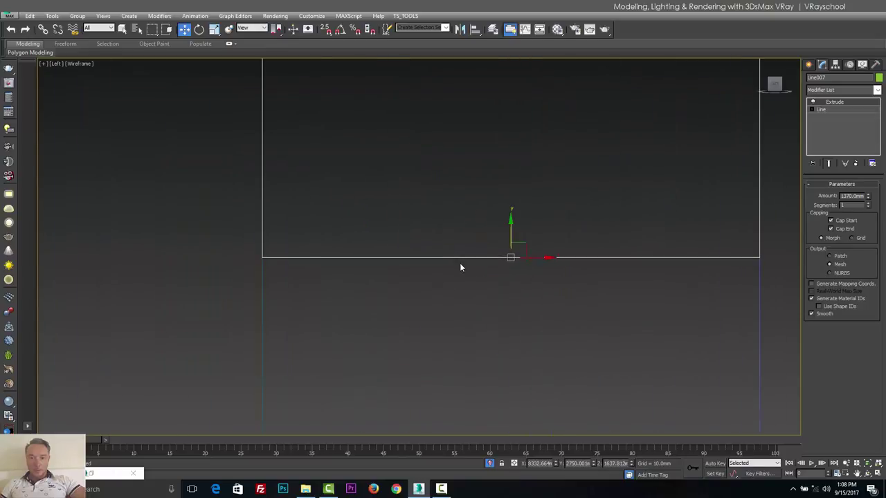
{"action": "left_click_drag", "start_coordinate": [510, 233], "coordinate": [513, 231]}
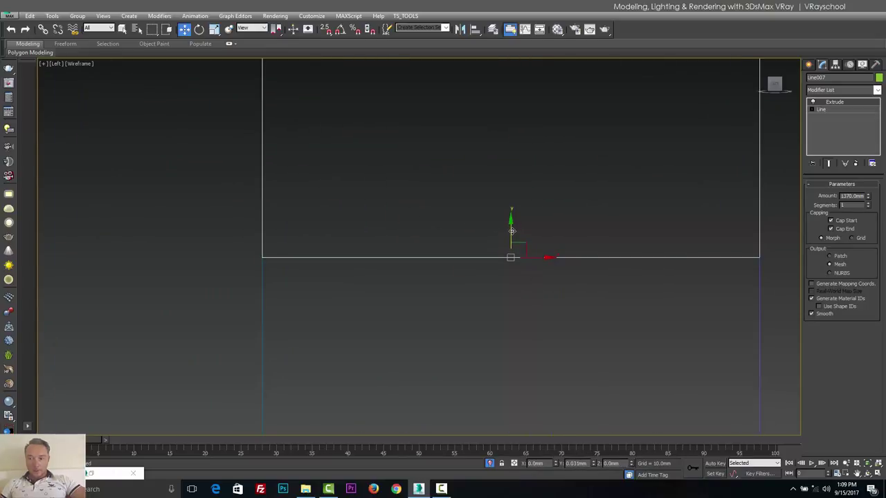
{"action": "scroll", "coordinate": [524, 296], "scroll_direction": "down", "scroll_amount": 9}
{"action": "middle_click_drag", "start_coordinate": [553, 285], "coordinate": [553, 279]}
{"action": "scroll", "coordinate": [494, 220], "scroll_direction": "up", "scroll_amount": 3}
{"action": "middle_click_drag", "start_coordinate": [643, 391], "coordinate": [476, 229]}
{"action": "scroll", "coordinate": [475, 229], "scroll_direction": "down", "scroll_amount": 1}
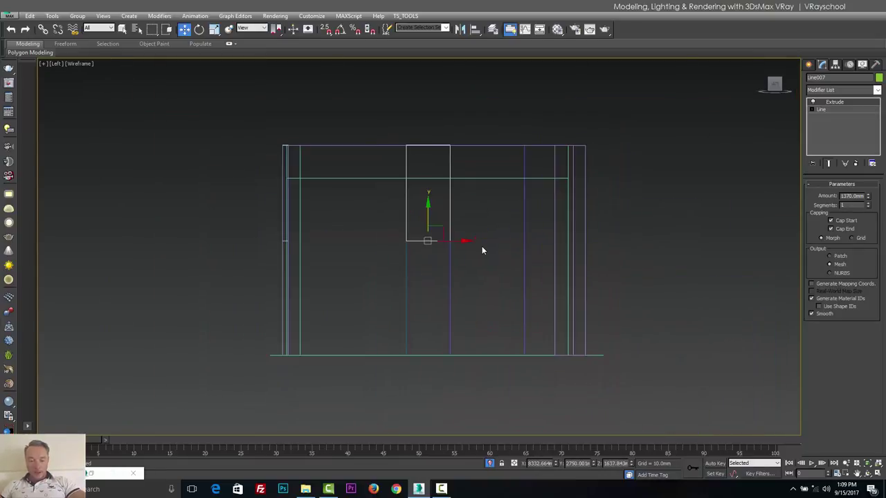
Step: In the Top view with snapping on, trace a closed Line across the outer wall recess at the first window
{"action": "key", "text": "t"}
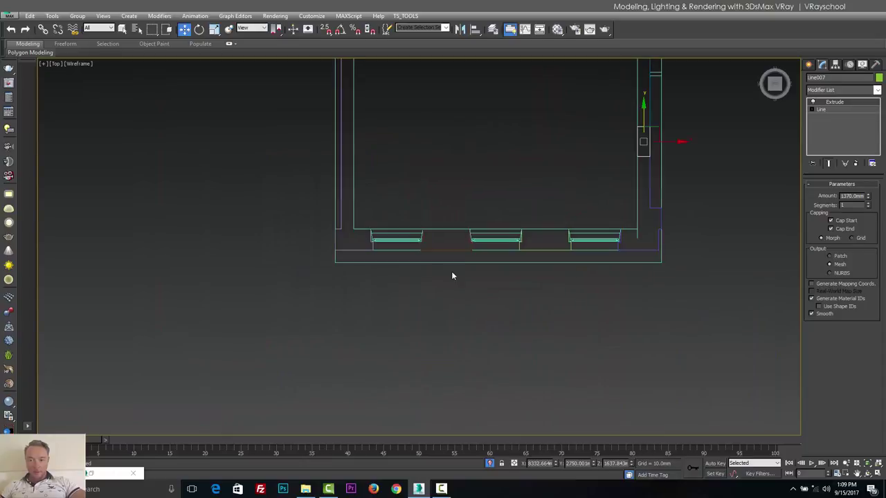
{"action": "scroll", "coordinate": [402, 260], "scroll_direction": "up", "scroll_amount": 6}
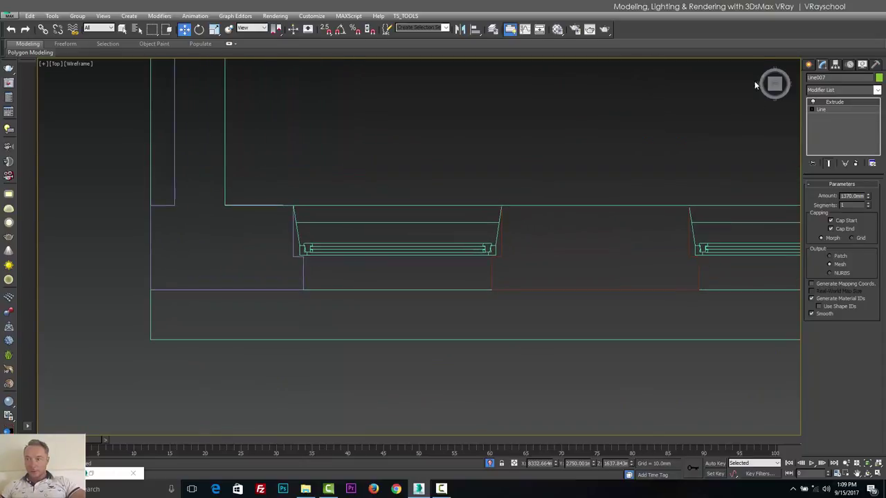
{"action": "left_click", "coordinate": [808, 64]}
{"action": "left_click", "coordinate": [824, 131]}
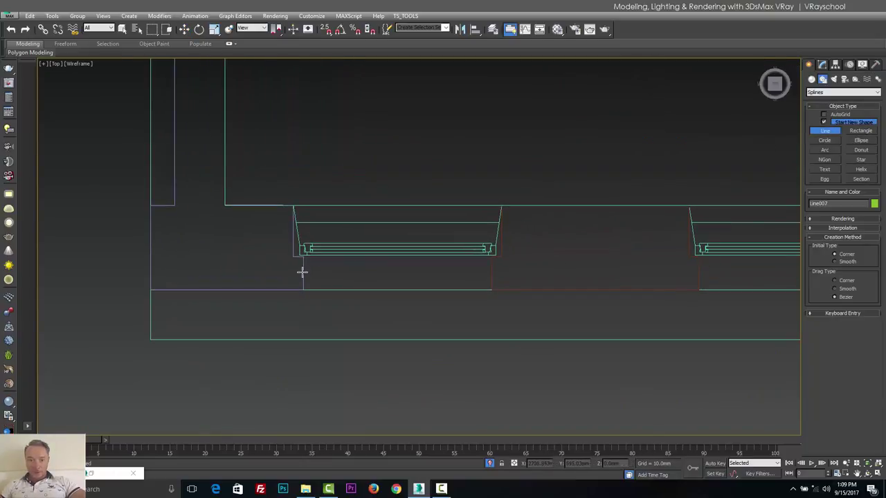
{"action": "scroll", "coordinate": [303, 273], "scroll_direction": "up", "scroll_amount": 3}
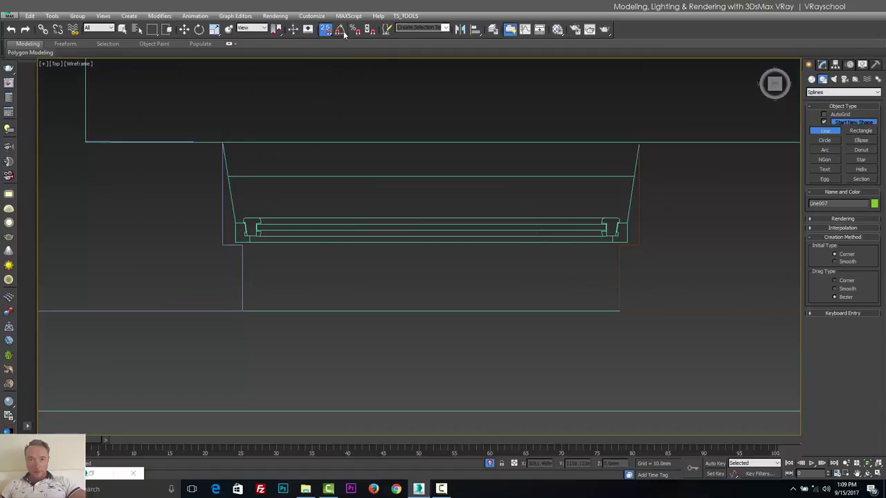
{"action": "left_click", "coordinate": [620, 246]}
{"action": "left_click", "coordinate": [618, 311]}
{"action": "left_click", "coordinate": [241, 245]}
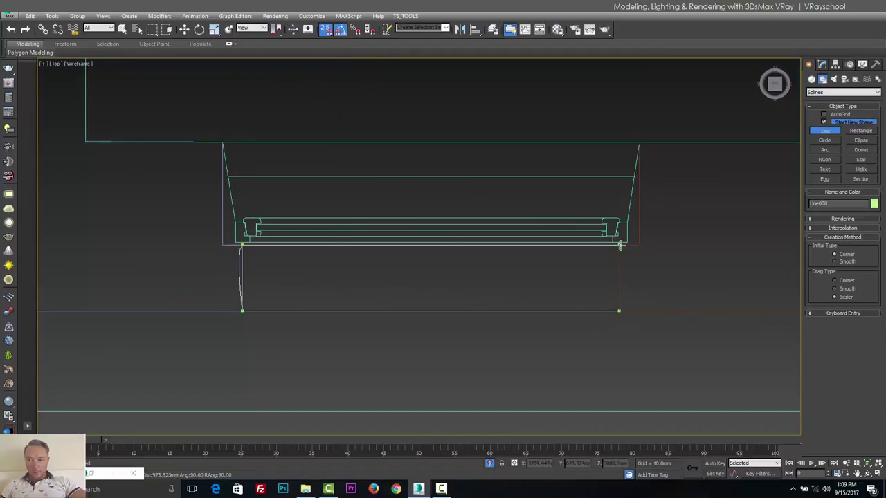
{"action": "left_click", "coordinate": [620, 245]}
{"action": "left_click", "coordinate": [437, 273]}
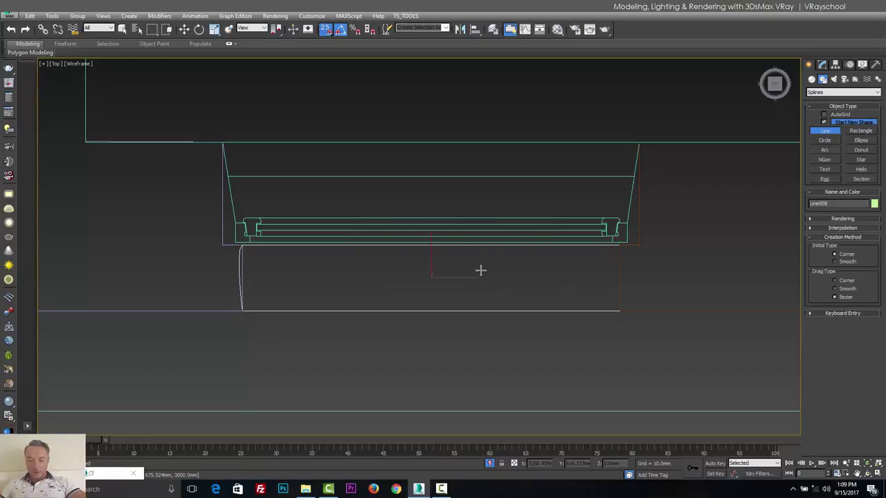
Step: Extrude the first window's wall outline by 1370 mm and compare its height with the window in the Front view
{"action": "left_click", "coordinate": [822, 63]}
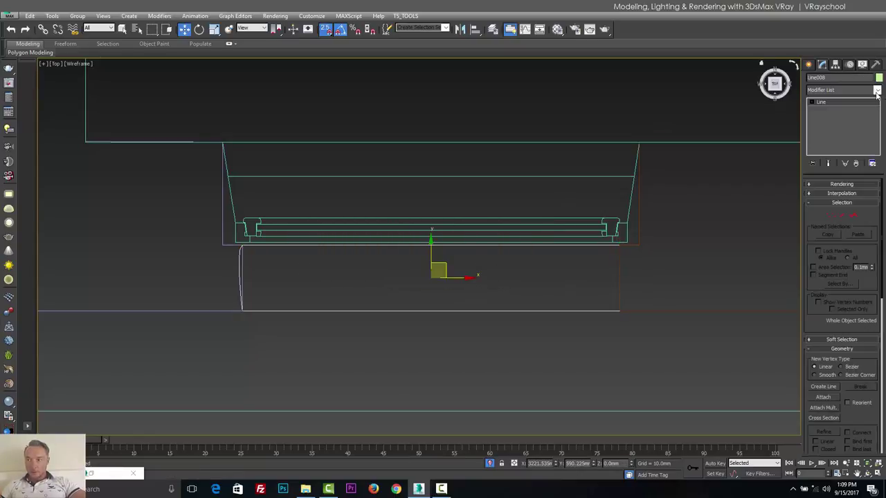
{"action": "left_click", "coordinate": [877, 92]}
{"action": "scroll", "coordinate": [844, 123], "scroll_direction": "down", "scroll_amount": 10}
{"action": "left_click", "coordinate": [831, 132]}
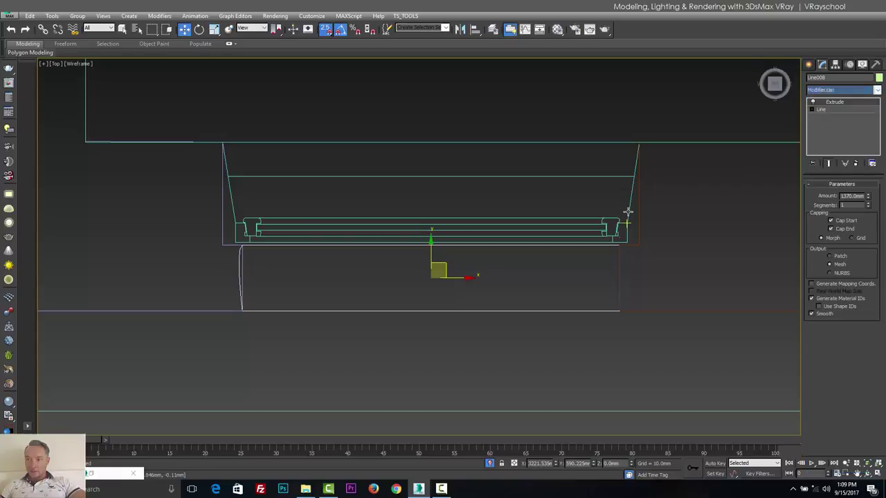
{"action": "middle_click_drag", "start_coordinate": [567, 306], "coordinate": [551, 247], "text": "alt"}
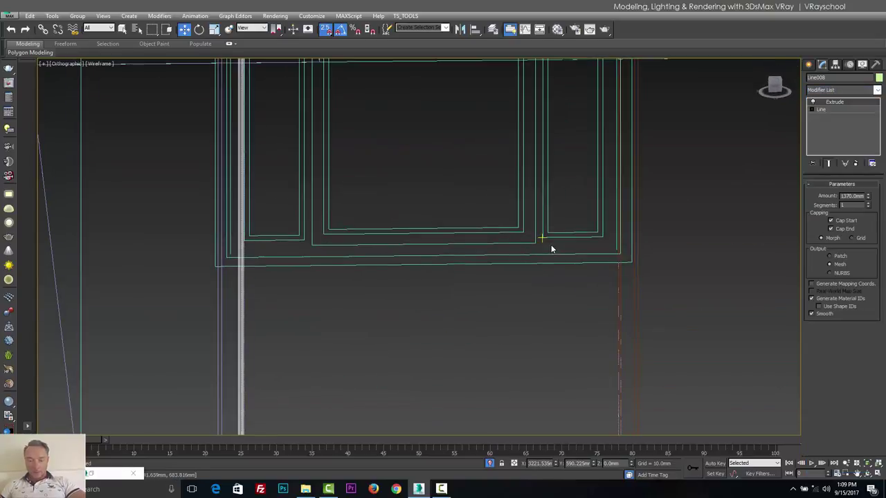
{"action": "key", "text": "f"}
{"action": "middle_click_drag", "start_coordinate": [347, 324], "coordinate": [471, 261]}
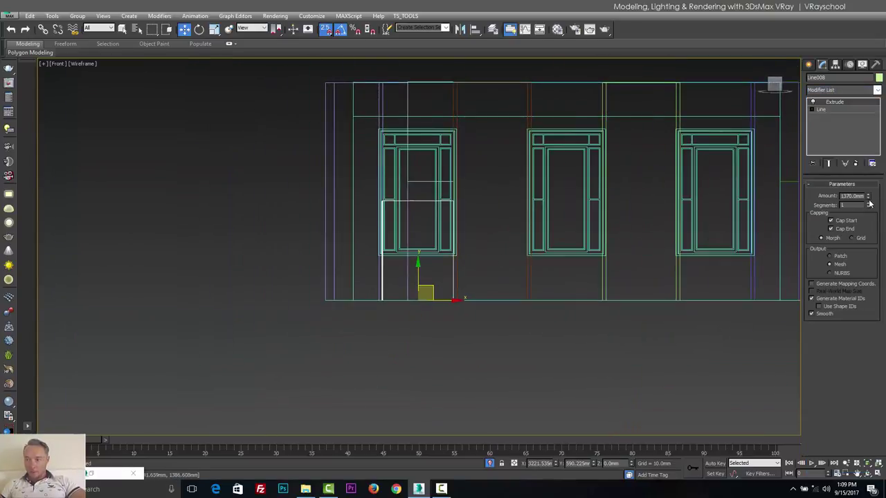
Step: Set the extrusion amount of the wall panel under the first window to 615 mm, level with the window frame's underside
{"action": "left_click_drag", "start_coordinate": [867, 198], "coordinate": [832, 393]}
{"action": "scroll", "coordinate": [447, 260], "scroll_direction": "up", "scroll_amount": 5}
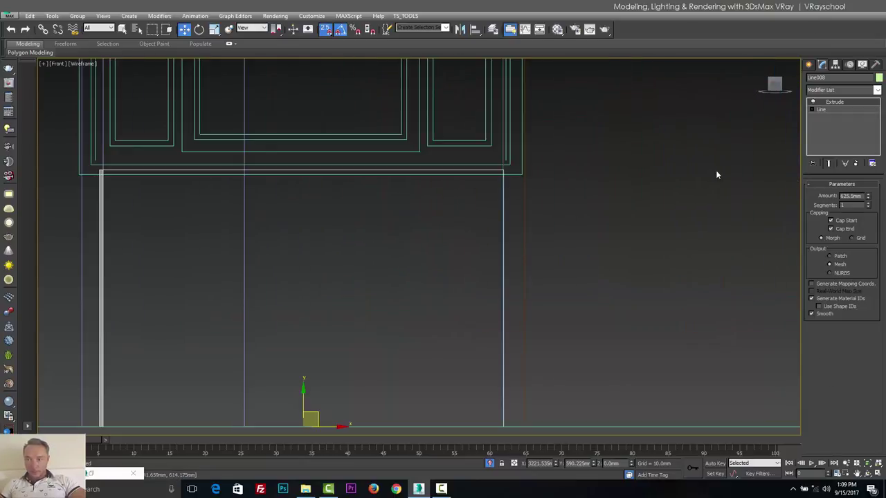
{"action": "left_click_drag", "start_coordinate": [868, 202], "coordinate": [870, 206]}
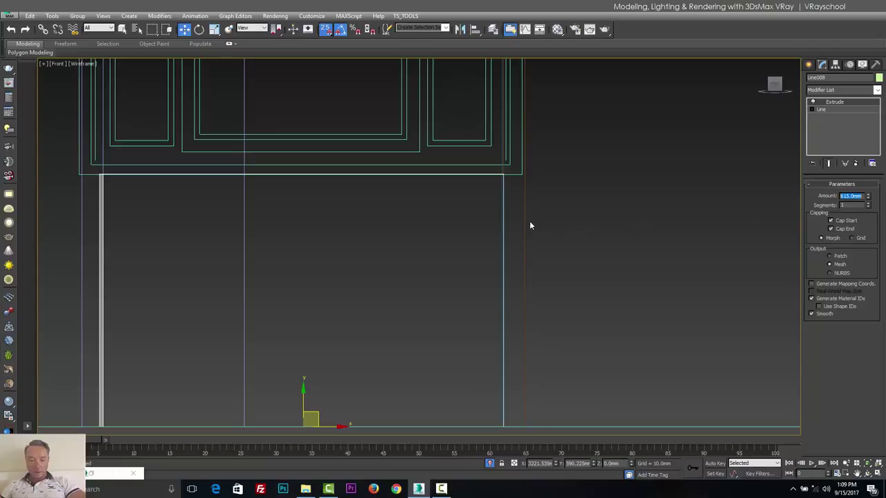
Step: In the top view, clone the wall panel of the first window to the second window as one Copy
{"action": "key", "text": "t"}
{"action": "middle_click_drag", "start_coordinate": [390, 296], "coordinate": [398, 231]}
{"action": "scroll", "coordinate": [397, 231], "scroll_direction": "down", "scroll_amount": 5}
{"action": "middle_click_drag", "start_coordinate": [287, 272], "coordinate": [352, 230]}
{"action": "scroll", "coordinate": [353, 229], "scroll_direction": "up", "scroll_amount": 4}
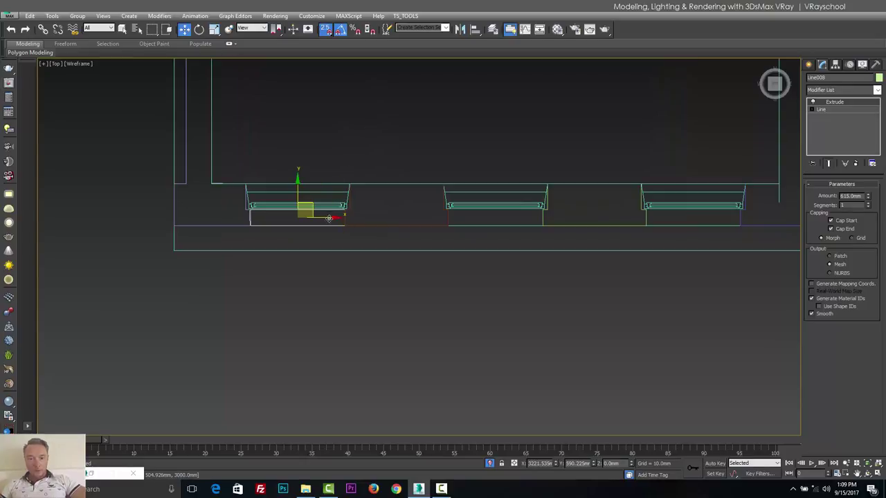
{"action": "middle_click_drag", "start_coordinate": [432, 255], "coordinate": [363, 295]}
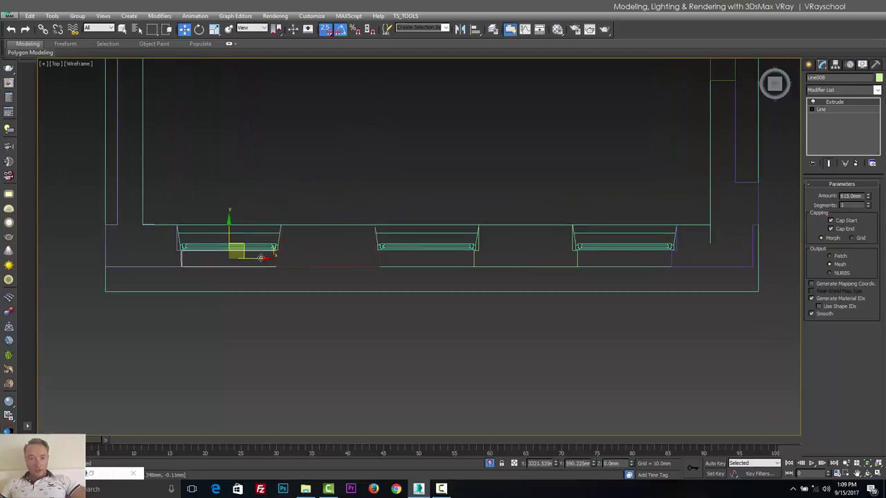
{"action": "mouse_move", "coordinate": [250, 259]}
{"action": "left_mouse_down", "text": "shift"}
{"action": "mouse_move", "coordinate": [433, 258]}
{"action": "mouse_move", "coordinate": [425, 266]}
{"action": "left_mouse_up", "text": "shift"}
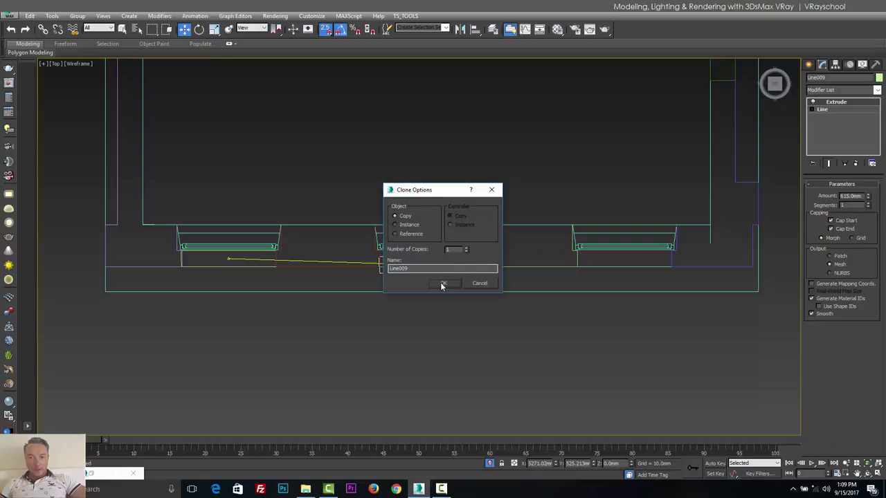
{"action": "left_click", "coordinate": [444, 283]}
Step: Snap the copied panel into the wall recess behind the second window, corner to corner
{"action": "scroll", "coordinate": [373, 259], "scroll_direction": "up", "scroll_amount": 6}
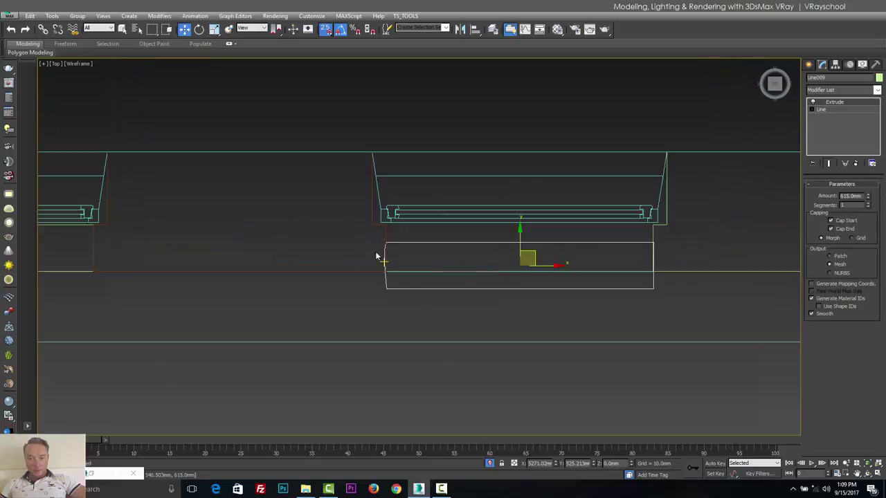
{"action": "scroll", "coordinate": [405, 245], "scroll_direction": "down", "scroll_amount": 5}
{"action": "middle_click_drag", "start_coordinate": [361, 249], "coordinate": [547, 200]}
{"action": "scroll", "coordinate": [469, 235], "scroll_direction": "down", "scroll_amount": 3}
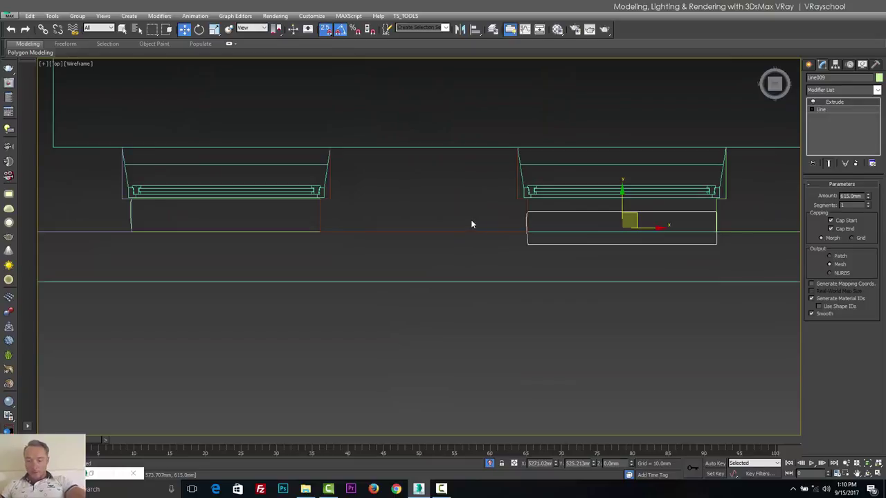
{"action": "scroll", "coordinate": [531, 219], "scroll_direction": "up", "scroll_amount": 4}
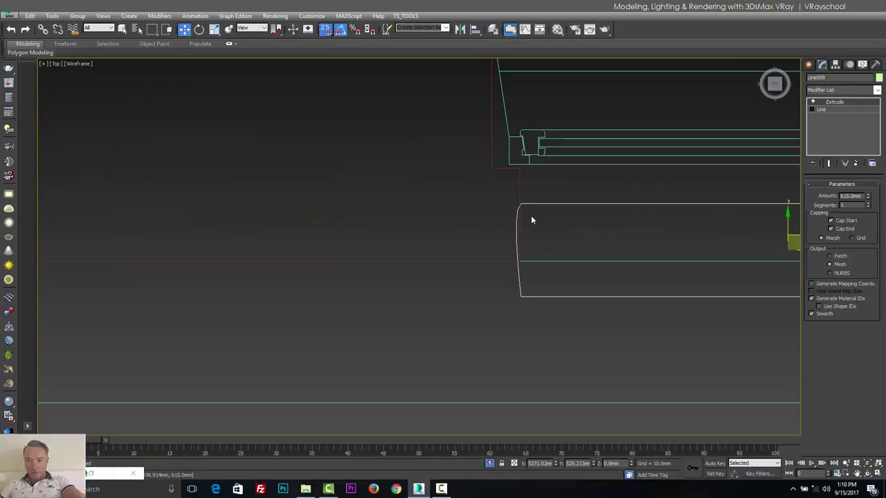
{"action": "scroll", "coordinate": [530, 216], "scroll_direction": "down", "scroll_amount": 3}
{"action": "scroll", "coordinate": [532, 216], "scroll_direction": "up", "scroll_amount": 3}
{"action": "scroll", "coordinate": [533, 216], "scroll_direction": "up", "scroll_amount": 2}
{"action": "left_click_drag", "start_coordinate": [519, 208], "coordinate": [642, 150]}
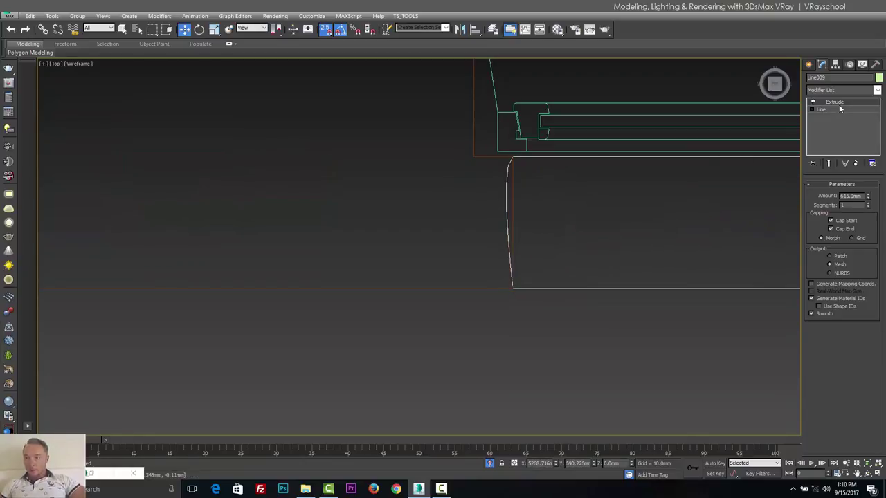
Step: Convert the upper-left vertex of the second window's panel outline from Bezier to Corner to straighten its side
{"action": "left_click", "coordinate": [812, 109]}
{"action": "left_click", "coordinate": [828, 117]}
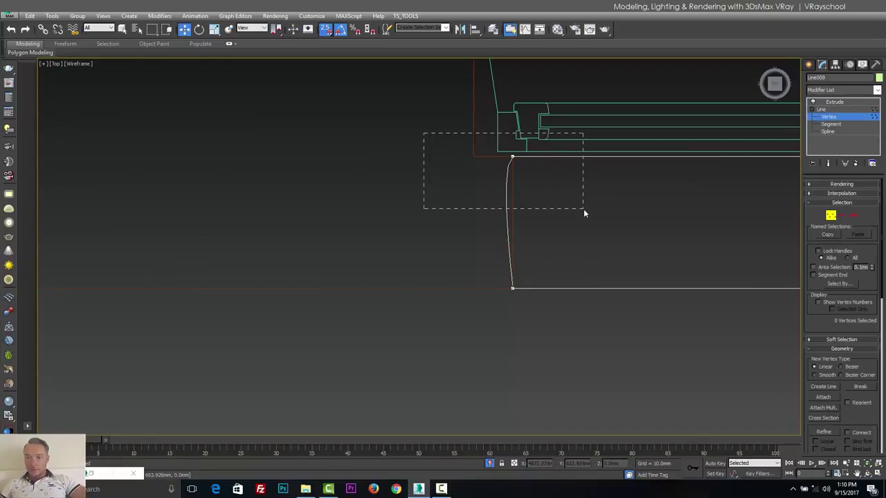
{"action": "left_click_drag", "start_coordinate": [582, 209], "coordinate": [582, 210]}
{"action": "right_click", "coordinate": [512, 158]}
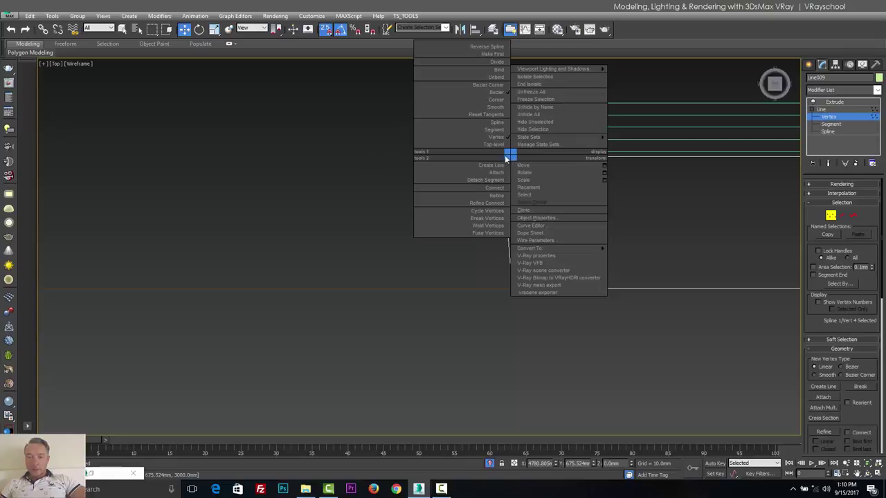
{"action": "left_click", "coordinate": [496, 101]}
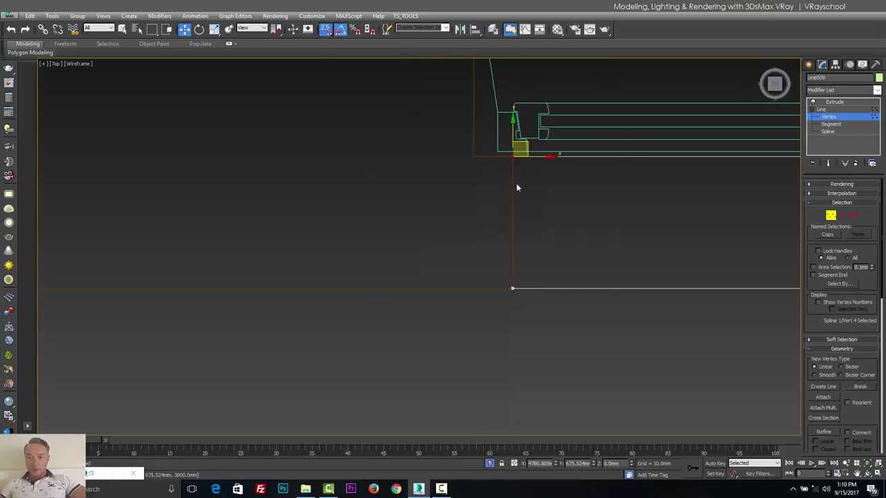
Step: Convert the upper-left vertex of the first window's panel outline to Corner and return to its Extrude level
{"action": "middle_click_drag", "start_coordinate": [305, 229], "coordinate": [600, 221]}
{"action": "scroll", "coordinate": [601, 221], "scroll_direction": "down", "scroll_amount": 5}
{"action": "middle_click_drag", "start_coordinate": [431, 207], "coordinate": [621, 205]}
{"action": "left_click", "coordinate": [835, 103]}
{"action": "left_click", "coordinate": [348, 211]}
{"action": "left_click", "coordinate": [822, 110]}
{"action": "key", "text": "1"}
{"action": "left_click", "coordinate": [347, 199]}
{"action": "right_click", "coordinate": [344, 200]}
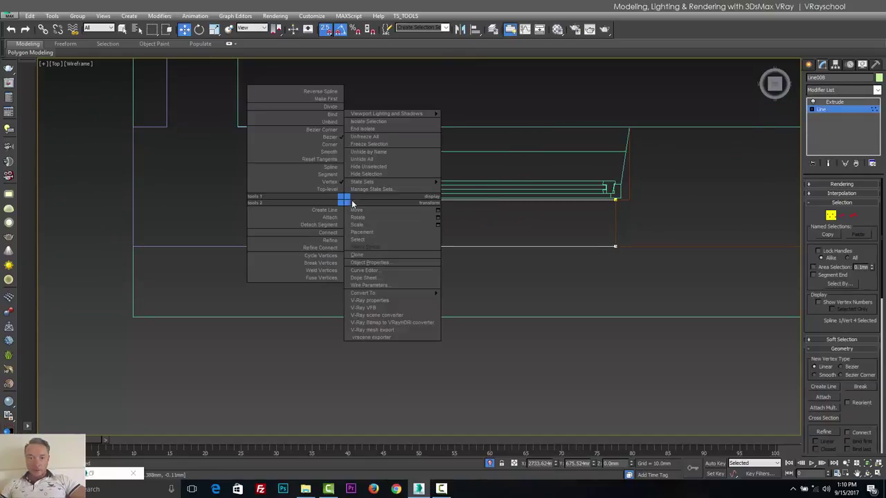
{"action": "left_click", "coordinate": [337, 145]}
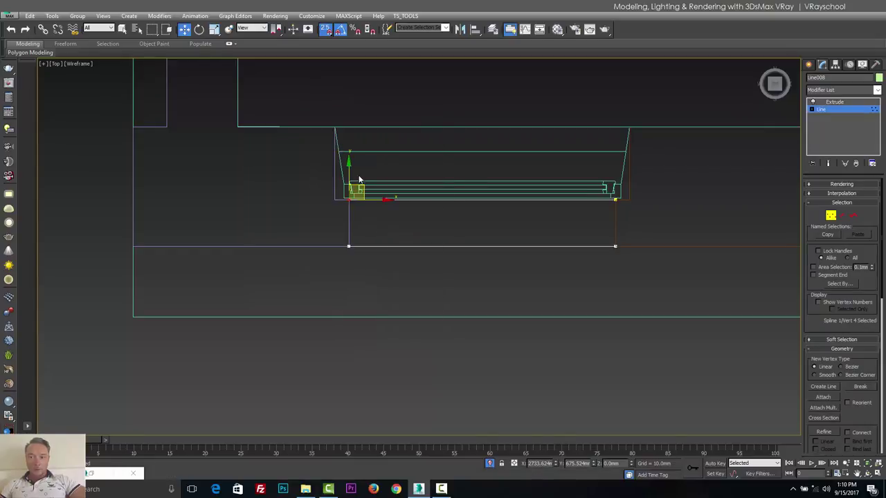
{"action": "middle_click_drag", "start_coordinate": [556, 256], "coordinate": [176, 257]}
{"action": "middle_click_drag", "start_coordinate": [644, 243], "coordinate": [411, 280]}
{"action": "scroll", "coordinate": [375, 269], "scroll_direction": "up", "scroll_amount": 3}
{"action": "left_click", "coordinate": [834, 101]}
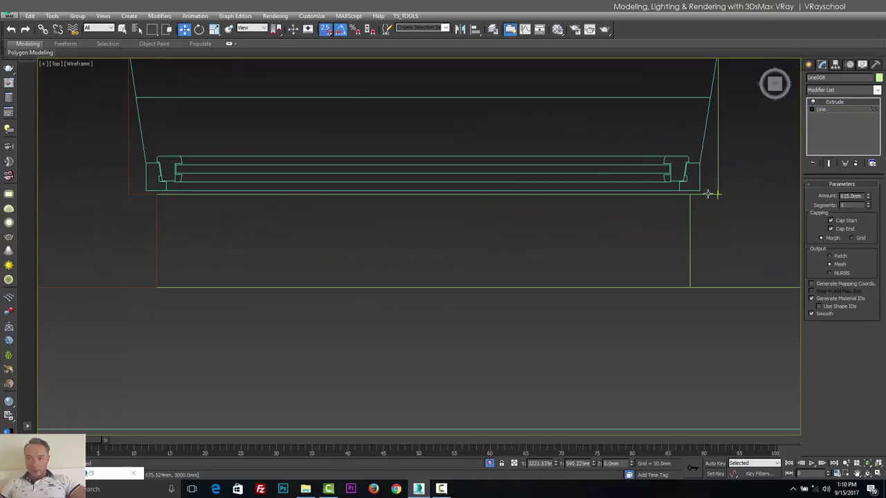
Step: Snap the two left vertices of the second window's panel outline onto the adjoining wall corners
{"action": "left_click", "coordinate": [673, 195]}
{"action": "left_click", "coordinate": [688, 198]}
{"action": "left_click", "coordinate": [661, 194]}
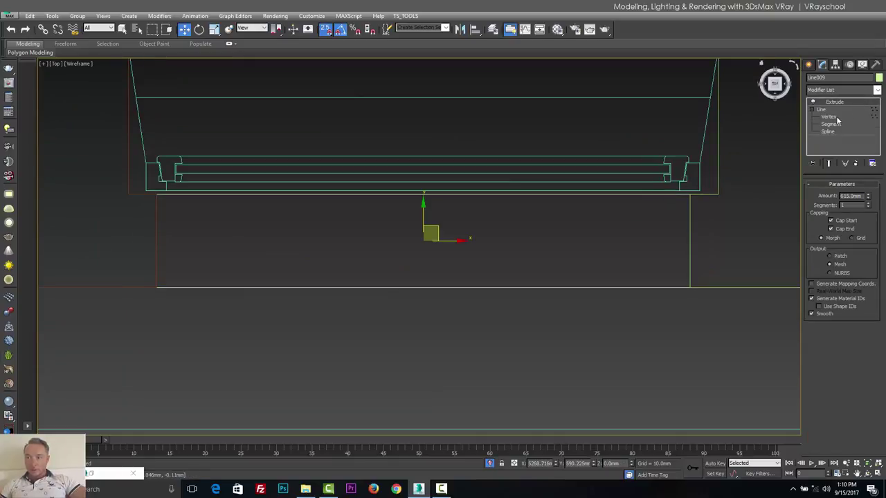
{"action": "left_click", "coordinate": [829, 117]}
{"action": "middle_click_drag", "start_coordinate": [246, 237], "coordinate": [412, 229]}
{"action": "left_click_drag", "start_coordinate": [385, 354], "coordinate": [386, 354]}
{"action": "scroll", "coordinate": [332, 288], "scroll_direction": "up", "scroll_amount": 3}
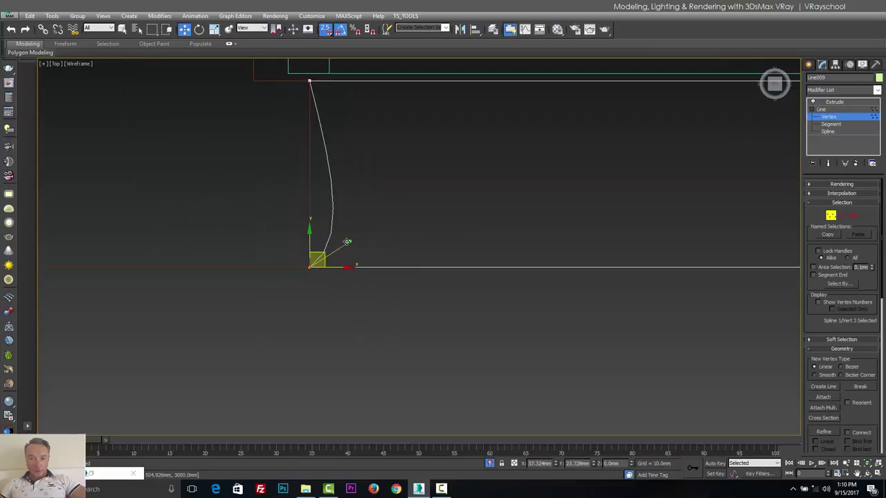
{"action": "mouse_move", "coordinate": [322, 260]}
{"action": "left_mouse_down"}
{"action": "mouse_move", "coordinate": [360, 211]}
{"action": "mouse_move", "coordinate": [312, 270]}
{"action": "mouse_move", "coordinate": [310, 261]}
{"action": "left_mouse_up"}
{"action": "mouse_move", "coordinate": [310, 81]}
{"action": "left_mouse_down"}
{"action": "mouse_move", "coordinate": [347, 118]}
{"action": "mouse_move", "coordinate": [310, 81]}
{"action": "left_mouse_up"}
Step: Undo the stray shift of the second panel's lower-right vertex and snap that vertex onto the wall corner
{"action": "middle_click_drag", "start_coordinate": [548, 164], "coordinate": [275, 168]}
{"action": "scroll", "coordinate": [274, 168], "scroll_direction": "down", "scroll_amount": 5}
{"action": "middle_click_drag", "start_coordinate": [583, 175], "coordinate": [439, 182]}
{"action": "scroll", "coordinate": [438, 182], "scroll_direction": "up", "scroll_amount": 3}
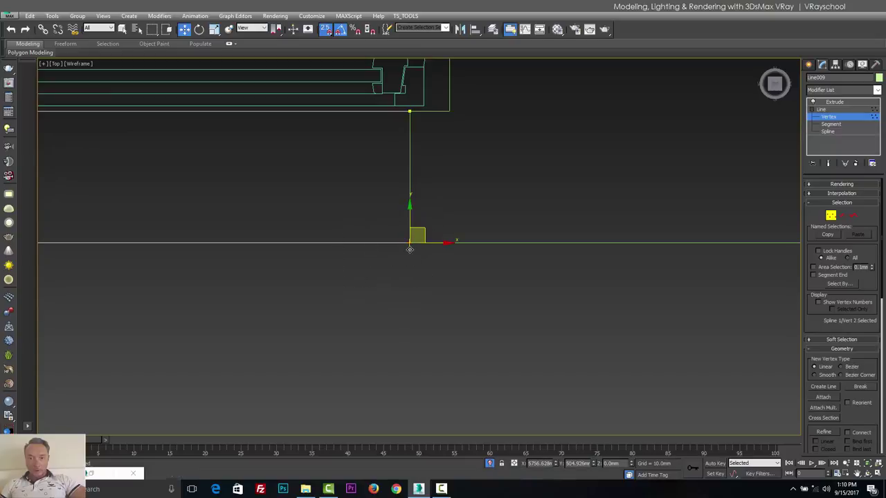
{"action": "left_click_drag", "start_coordinate": [410, 244], "coordinate": [410, 272]}
{"action": "key", "text": "ctrl+z"}
{"action": "mouse_move", "coordinate": [420, 232]}
{"action": "left_mouse_down"}
{"action": "mouse_move", "coordinate": [372, 197]}
{"action": "mouse_move", "coordinate": [410, 243]}
{"action": "left_mouse_up"}
Step: Snap the second panel's upper-right vertex onto the wall corner and return to the Extrude level
{"action": "left_click", "coordinate": [409, 111]}
{"action": "scroll", "coordinate": [412, 110], "scroll_direction": "up", "scroll_amount": 2}
{"action": "mouse_move", "coordinate": [409, 111]}
{"action": "left_mouse_down"}
{"action": "mouse_move", "coordinate": [374, 141]}
{"action": "mouse_move", "coordinate": [415, 119]}
{"action": "mouse_move", "coordinate": [408, 112]}
{"action": "left_mouse_up"}
{"action": "scroll", "coordinate": [430, 164], "scroll_direction": "down", "scroll_amount": 8}
{"action": "scroll", "coordinate": [429, 138], "scroll_direction": "up", "scroll_amount": 8}
{"action": "scroll", "coordinate": [422, 257], "scroll_direction": "down", "scroll_amount": 6}
{"action": "middle_click_drag", "start_coordinate": [322, 201], "coordinate": [447, 150]}
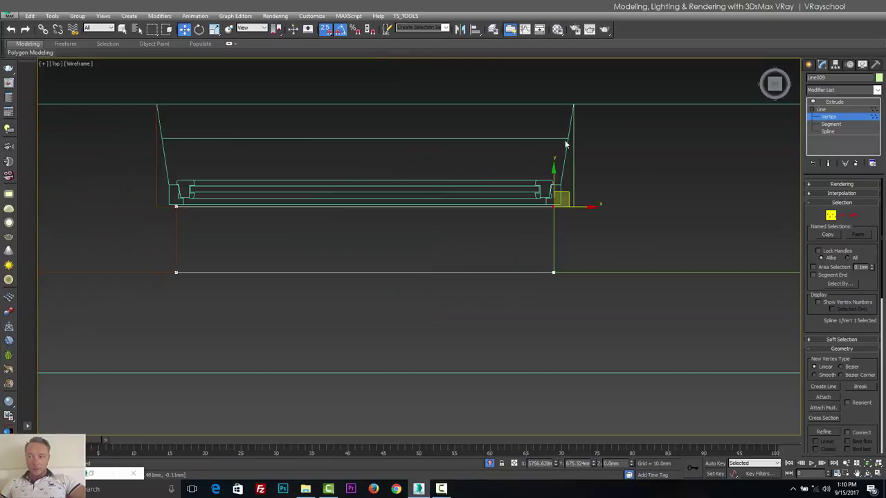
{"action": "left_click", "coordinate": [814, 110]}
{"action": "left_click", "coordinate": [834, 102]}
Step: Clone the second window's wall panel to the third window as one Copy
{"action": "middle_click_drag", "start_coordinate": [738, 159], "coordinate": [505, 152]}
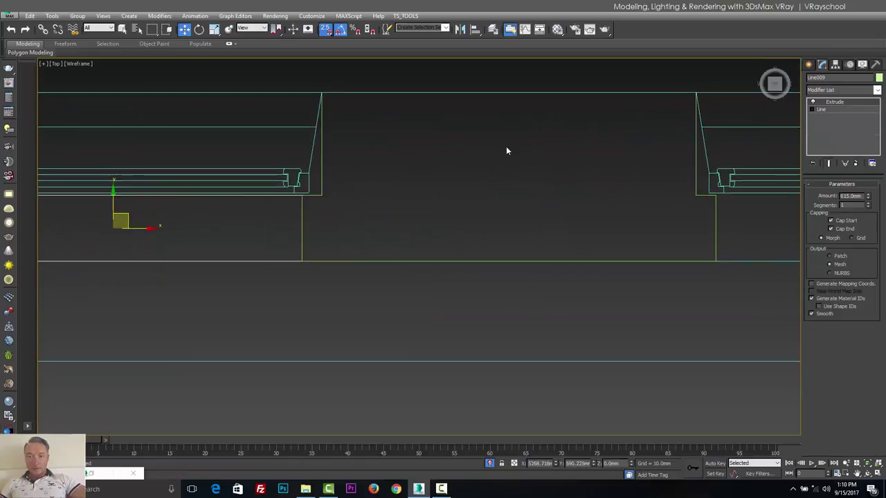
{"action": "scroll", "coordinate": [505, 152], "scroll_direction": "down", "scroll_amount": 3}
{"action": "middle_click_drag", "start_coordinate": [390, 152], "coordinate": [316, 153]}
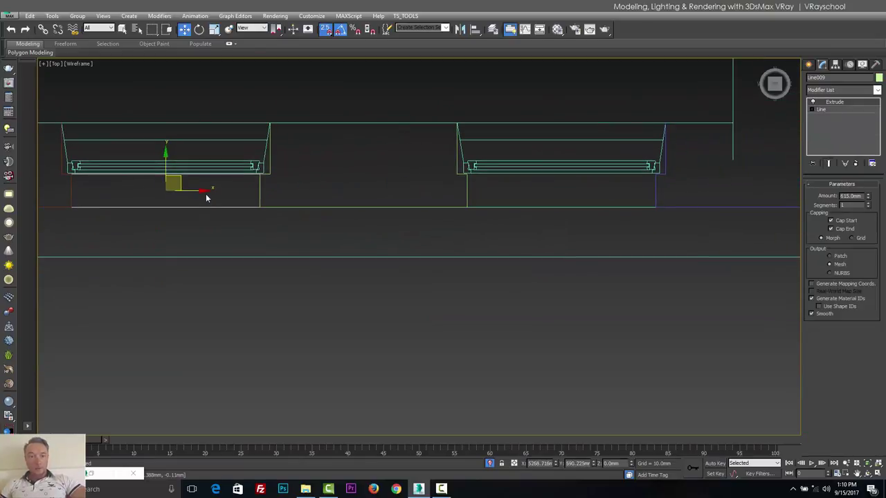
{"action": "mouse_move", "coordinate": [181, 189]}
{"action": "left_mouse_down", "text": "shift"}
{"action": "mouse_move", "coordinate": [546, 197]}
{"action": "mouse_move", "coordinate": [564, 215]}
{"action": "left_mouse_up", "text": "shift"}
{"action": "left_click", "coordinate": [444, 285]}
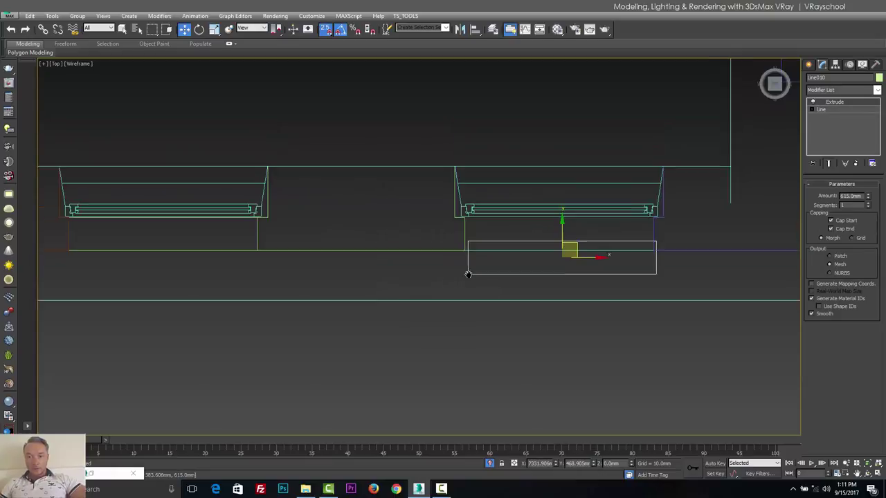
Step: Snap the lower-left corner of the third panel onto the wall corner so it sits in the third window's recess
{"action": "scroll", "coordinate": [466, 270], "scroll_direction": "up", "scroll_amount": 3}
{"action": "left_click_drag", "start_coordinate": [477, 270], "coordinate": [473, 224]}
{"action": "middle_click_drag", "start_coordinate": [473, 225], "coordinate": [115, 219]}
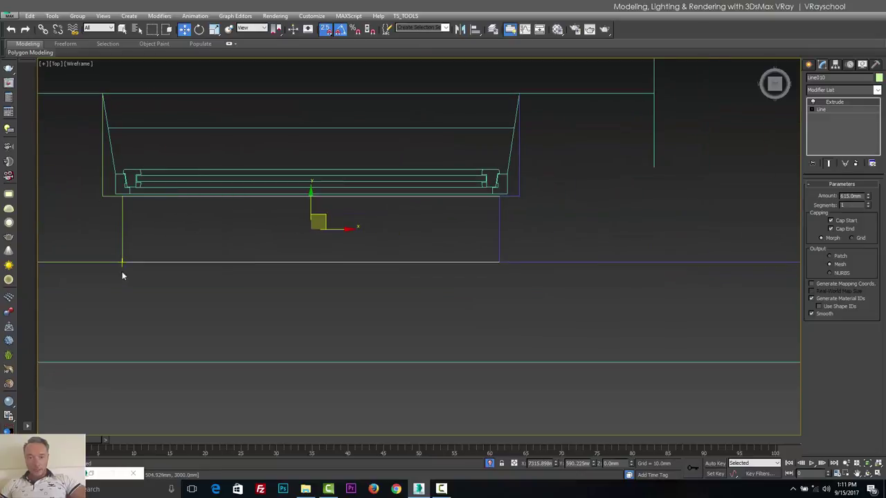
Step: Snap the two right vertices of the third panel's outline onto the wall corners and return to the Extrude level
{"action": "middle_click_drag", "start_coordinate": [488, 228], "coordinate": [457, 233]}
{"action": "scroll", "coordinate": [487, 212], "scroll_direction": "up", "scroll_amount": 2}
{"action": "left_click", "coordinate": [812, 110]}
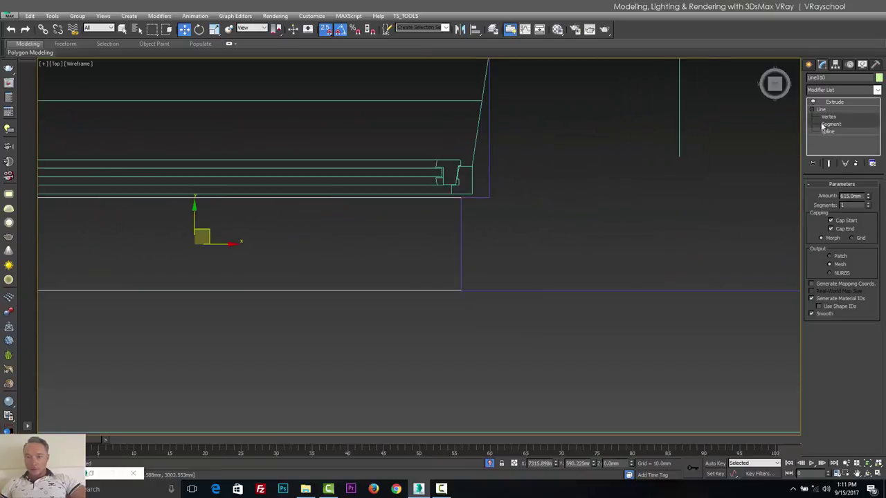
{"action": "left_click_drag", "start_coordinate": [530, 145], "coordinate": [434, 263]}
{"action": "left_click", "coordinate": [453, 290]}
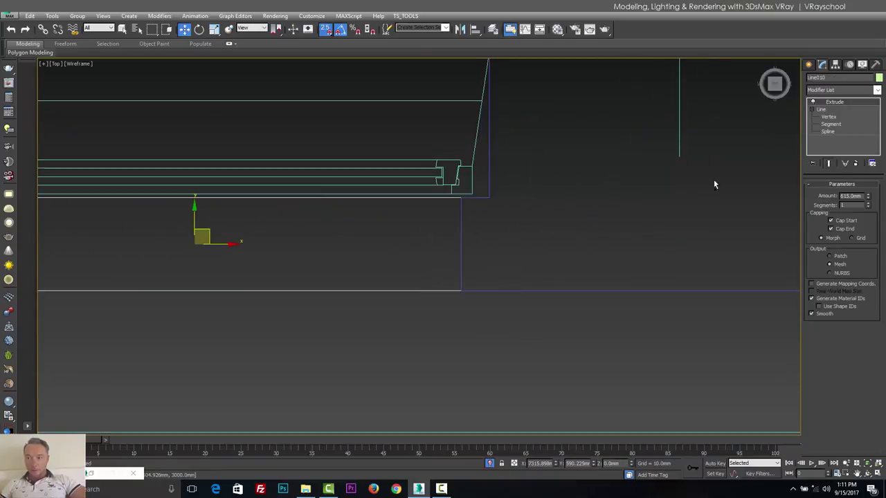
{"action": "left_click", "coordinate": [825, 118]}
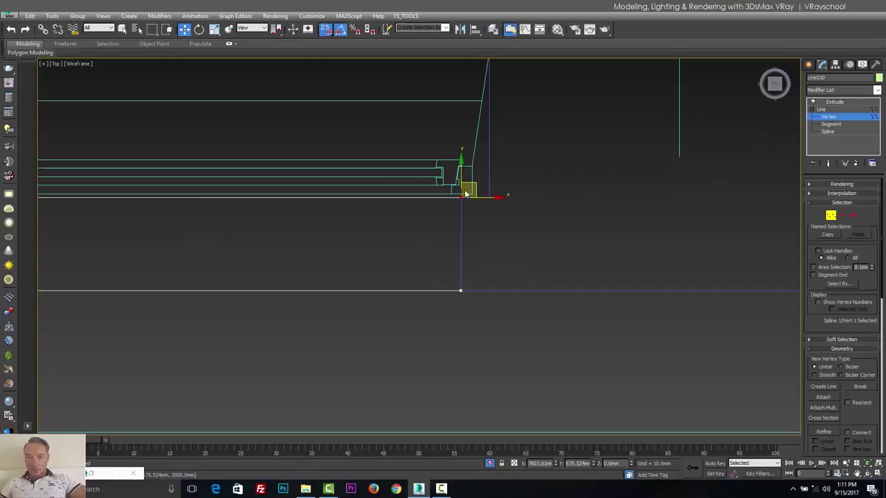
{"action": "mouse_move", "coordinate": [468, 191]}
{"action": "left_mouse_down"}
{"action": "mouse_move", "coordinate": [416, 220]}
{"action": "mouse_move", "coordinate": [495, 188]}
{"action": "mouse_move", "coordinate": [463, 194]}
{"action": "left_mouse_up"}
{"action": "left_click", "coordinate": [458, 289]}
{"action": "left_click_drag", "start_coordinate": [463, 282], "coordinate": [465, 285]}
{"action": "left_click", "coordinate": [834, 103]}
Step: Switch to the front view in shaded display and show the wall with its windows
{"action": "middle_click_drag", "start_coordinate": [498, 212], "coordinate": [557, 212]}
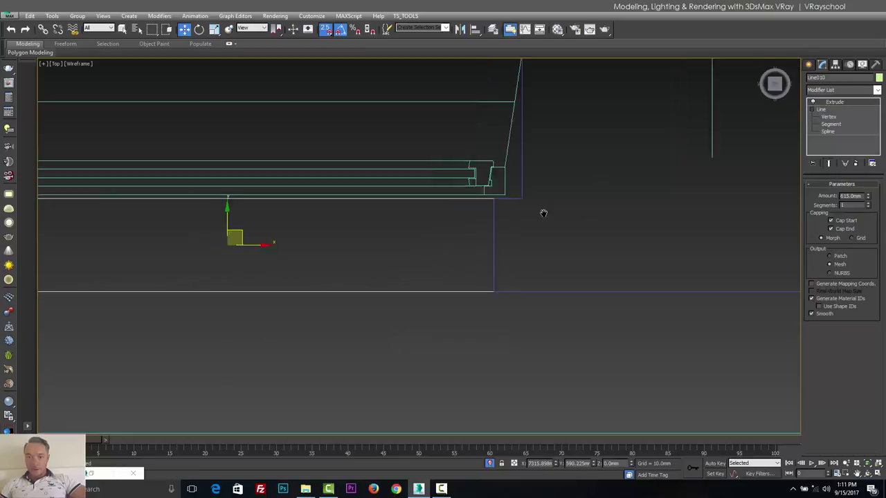
{"action": "scroll", "coordinate": [524, 253], "scroll_direction": "down", "scroll_amount": 6}
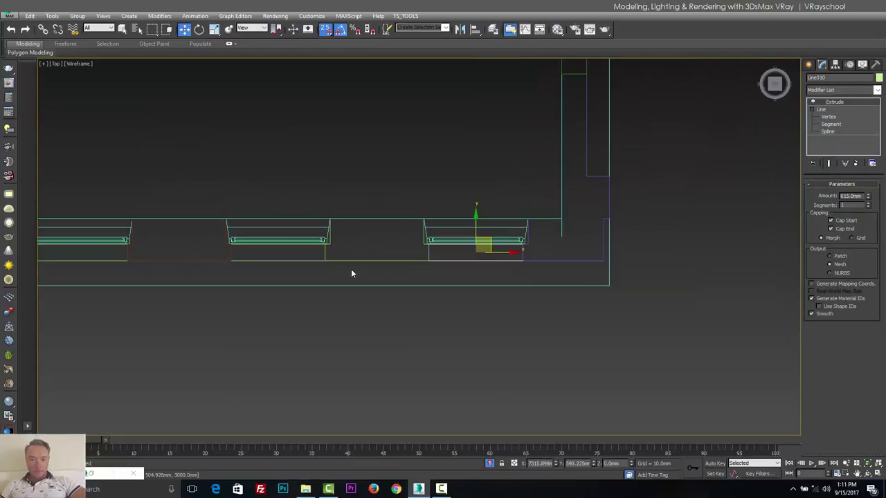
{"action": "key", "text": "f"}
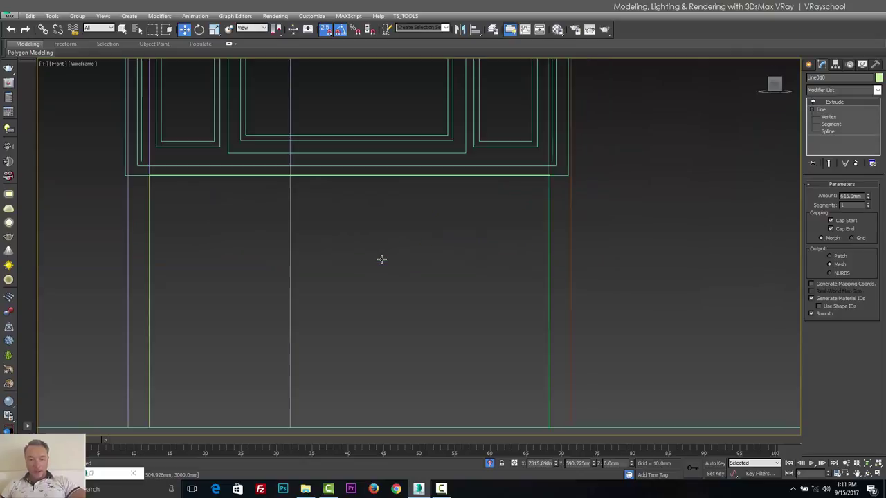
{"action": "key", "text": "F3"}
{"action": "scroll", "coordinate": [339, 298], "scroll_direction": "down", "scroll_amount": 5}
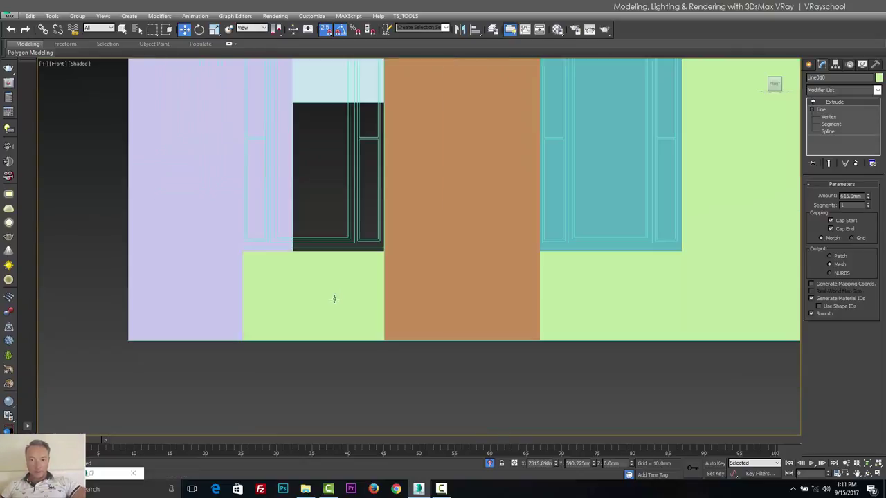
Step: With snapping off, clone the three under-window panels straight up into the openings above the windows
{"action": "left_click", "coordinate": [339, 297]}
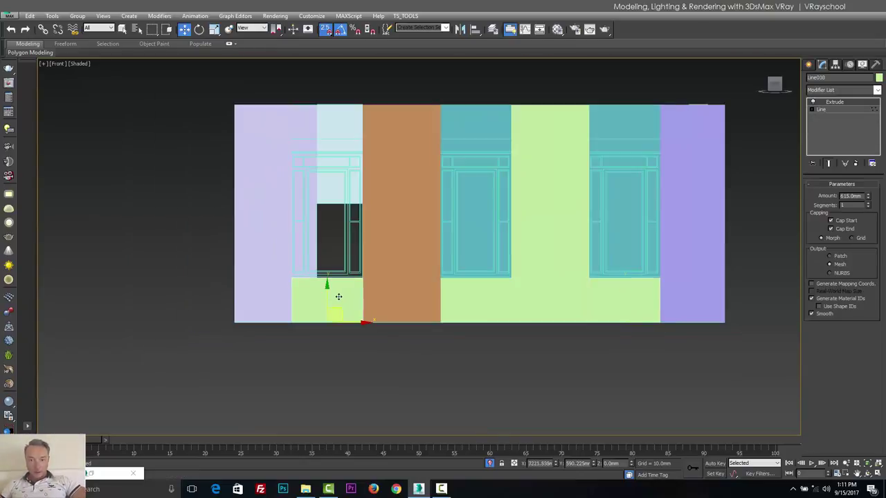
{"action": "left_click", "coordinate": [478, 295]}
{"action": "left_click", "coordinate": [599, 300], "text": "ctrl"}
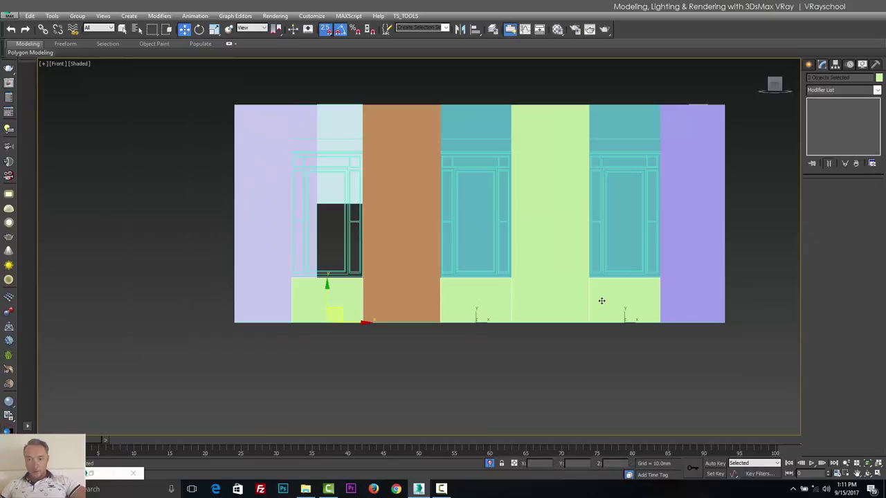
{"action": "left_click", "coordinate": [340, 30]}
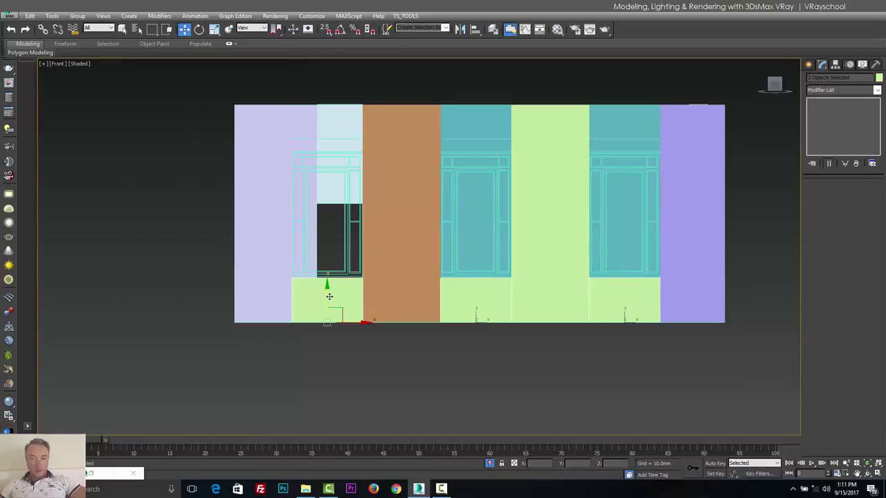
{"action": "left_click_drag", "start_coordinate": [326, 299], "coordinate": [331, 124]}
{"action": "left_click", "coordinate": [443, 282]}
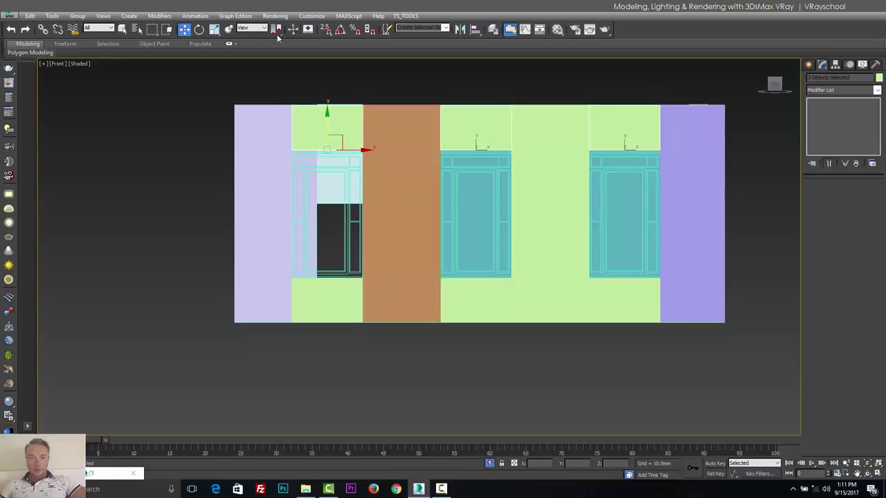
Step: Scale the three panels above the windows slightly taller along the vertical axis in the front view
{"action": "left_click", "coordinate": [214, 29]}
{"action": "left_click_drag", "start_coordinate": [473, 89], "coordinate": [473, 84]}
{"action": "left_click", "coordinate": [184, 29]}
{"action": "left_click", "coordinate": [214, 29]}
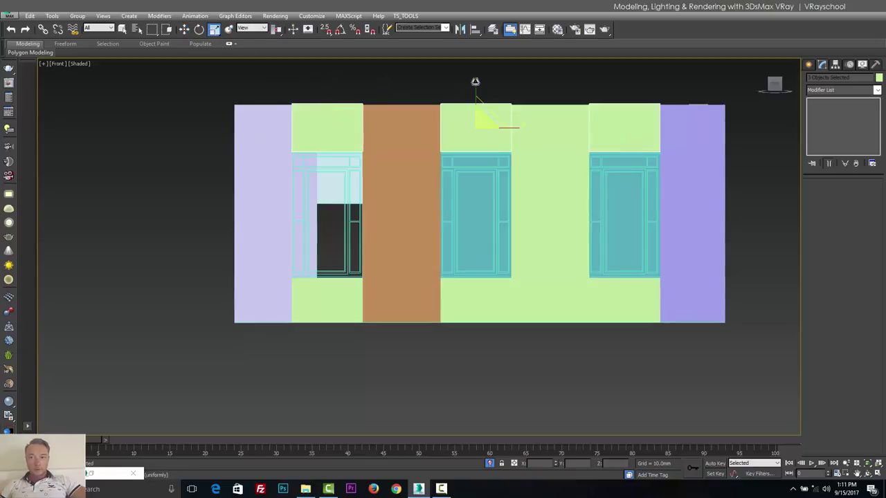
{"action": "mouse_move", "coordinate": [476, 84]}
{"action": "left_mouse_down"}
{"action": "mouse_move", "coordinate": [477, 95]}
{"action": "mouse_move", "coordinate": [478, 72]}
{"action": "mouse_move", "coordinate": [476, 80]}
{"action": "left_mouse_up"}
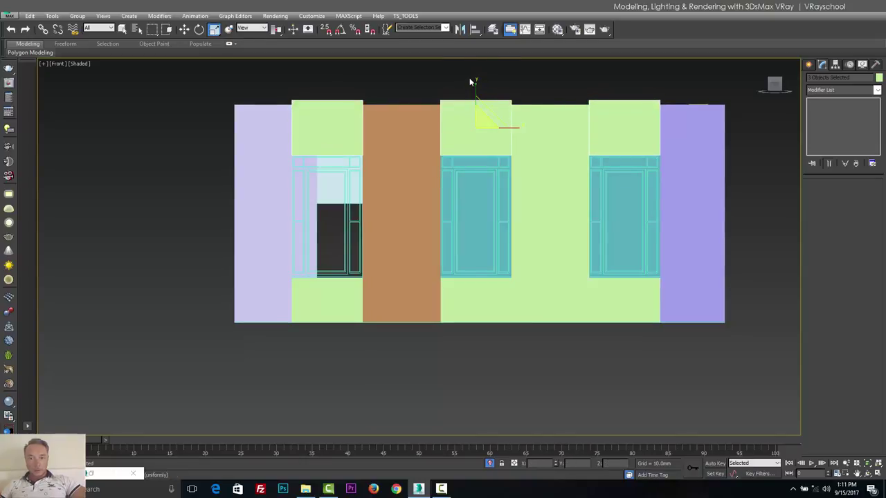
{"action": "key", "text": "w"}
Step: Move the three over-window panels down by about 20 mm onto the window tops
{"action": "middle_click_drag", "start_coordinate": [416, 139], "coordinate": [407, 179]}
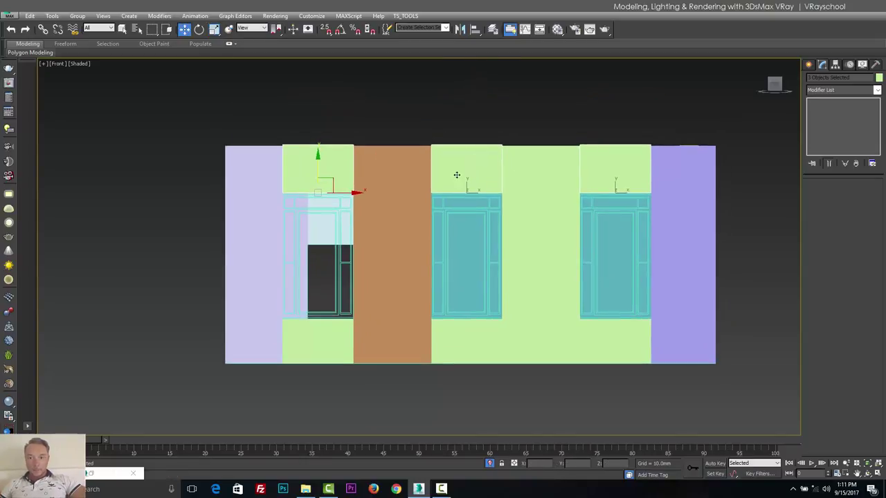
{"action": "scroll", "coordinate": [338, 174], "scroll_direction": "up", "scroll_amount": 4}
{"action": "left_click_drag", "start_coordinate": [280, 194], "coordinate": [278, 200]}
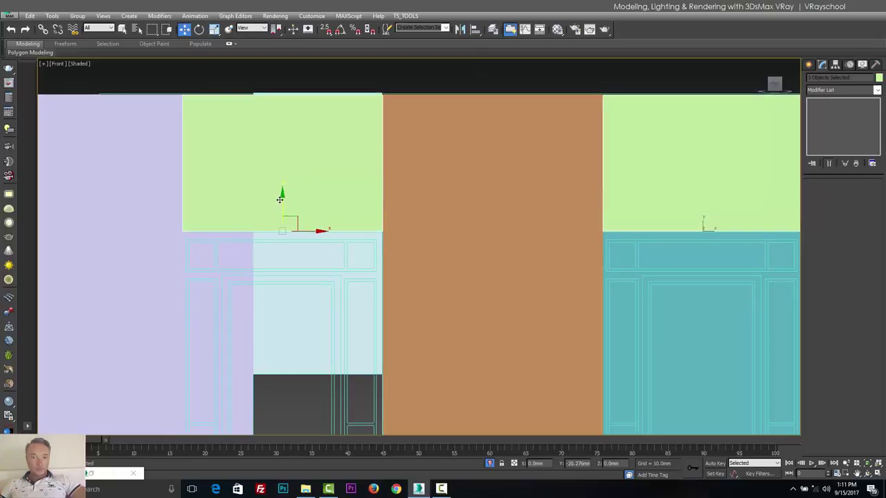
Step: Check the fit of the over-window panels in wireframe front view and in shaded perspective
{"action": "key", "text": "F3"}
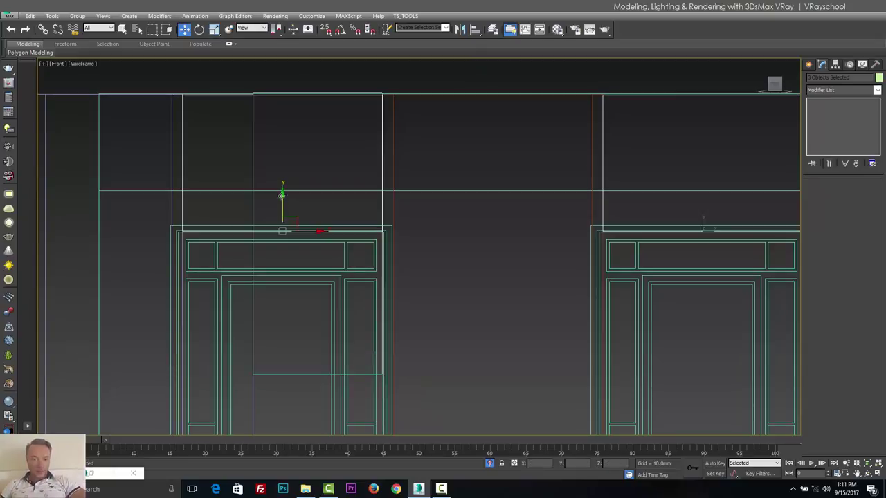
{"action": "middle_click_drag", "start_coordinate": [590, 213], "coordinate": [130, 198]}
{"action": "key", "text": "t"}
{"action": "key", "text": "p"}
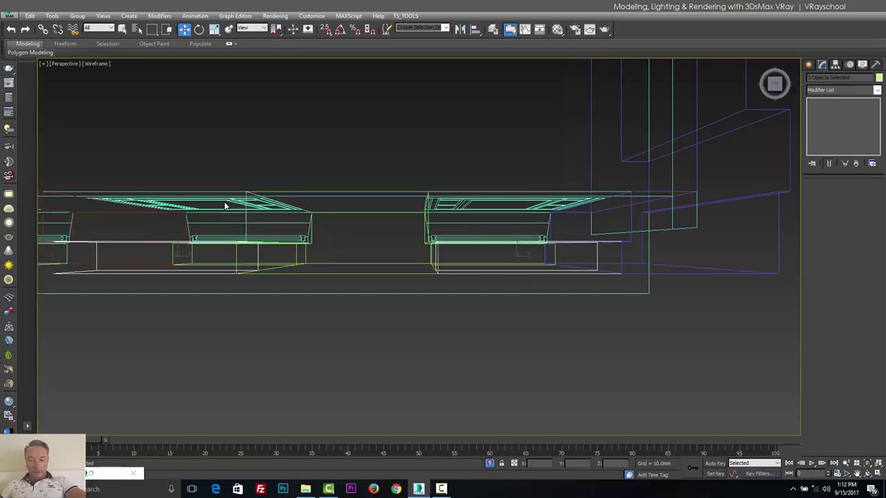
{"action": "key", "text": "z"}
{"action": "key", "text": "F3"}
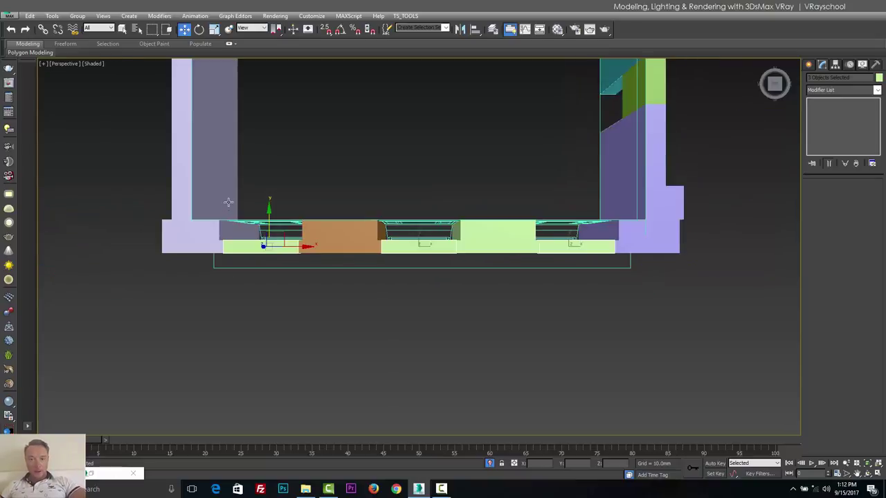
{"action": "mouse_move", "coordinate": [502, 300]}
{"action": "middle_mouse_down", "text": "alt"}
{"action": "mouse_move", "coordinate": [281, 241]}
{"action": "mouse_move", "coordinate": [206, 241]}
{"action": "mouse_move", "coordinate": [512, 273]}
{"action": "mouse_move", "coordinate": [467, 302]}
{"action": "mouse_move", "coordinate": [408, 270]}
{"action": "mouse_move", "coordinate": [397, 305]}
{"action": "middle_mouse_up", "text": "alt"}
Step: In the top view, trace a closed rectangular line snapped to the four outer corners of the room plan
{"action": "key", "text": "t"}
{"action": "scroll", "coordinate": [400, 304], "scroll_direction": "down", "scroll_amount": 3}
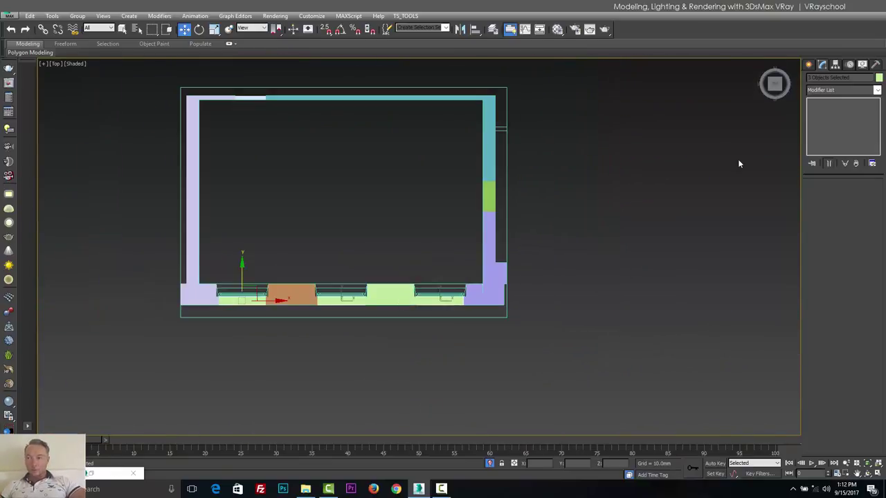
{"action": "left_click", "coordinate": [809, 64]}
{"action": "left_click", "coordinate": [824, 130]}
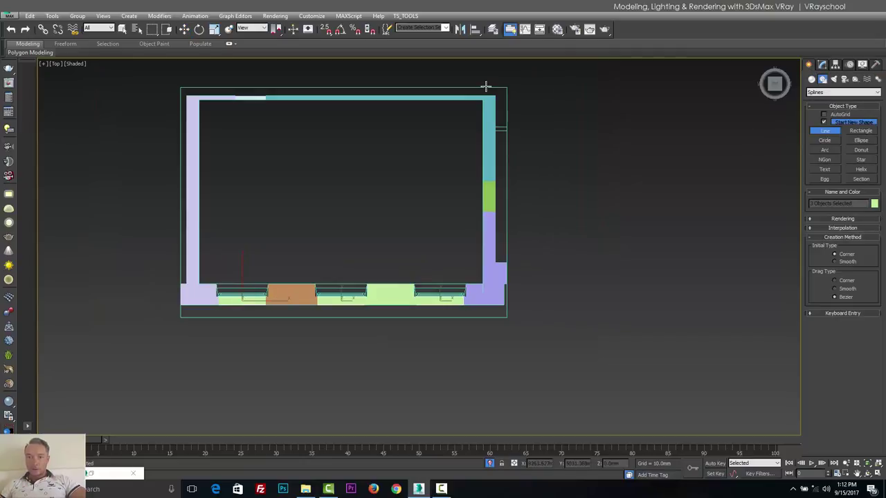
{"action": "left_click", "coordinate": [506, 88]}
{"action": "left_click", "coordinate": [506, 317]}
{"action": "left_click", "coordinate": [180, 316]}
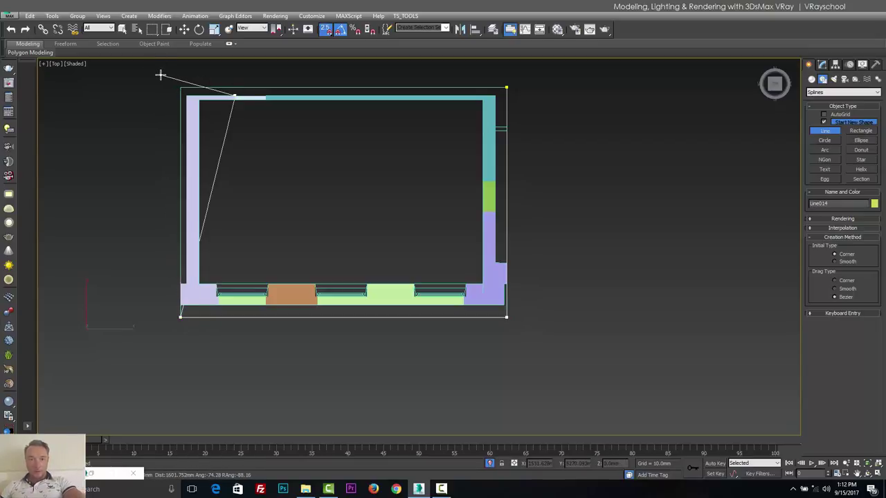
{"action": "key", "text": "BackSpace"}
{"action": "left_click", "coordinate": [180, 84]}
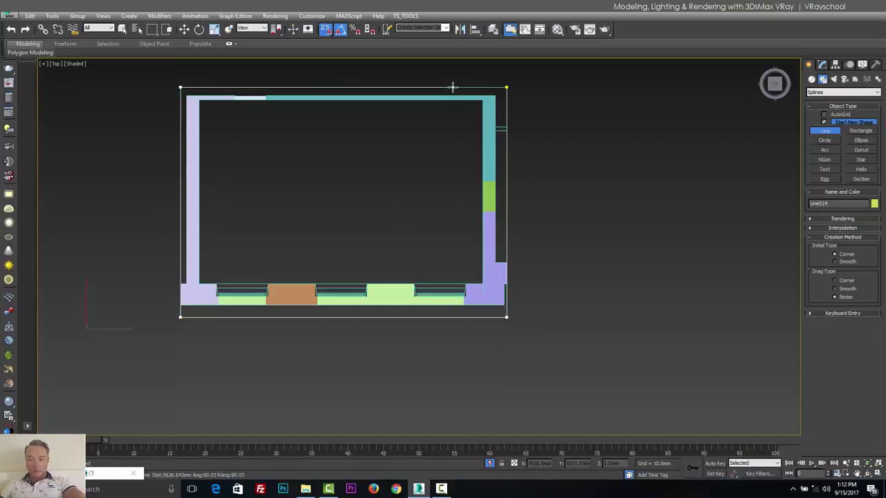
{"action": "left_click", "coordinate": [506, 87]}
{"action": "left_click", "coordinate": [427, 276]}
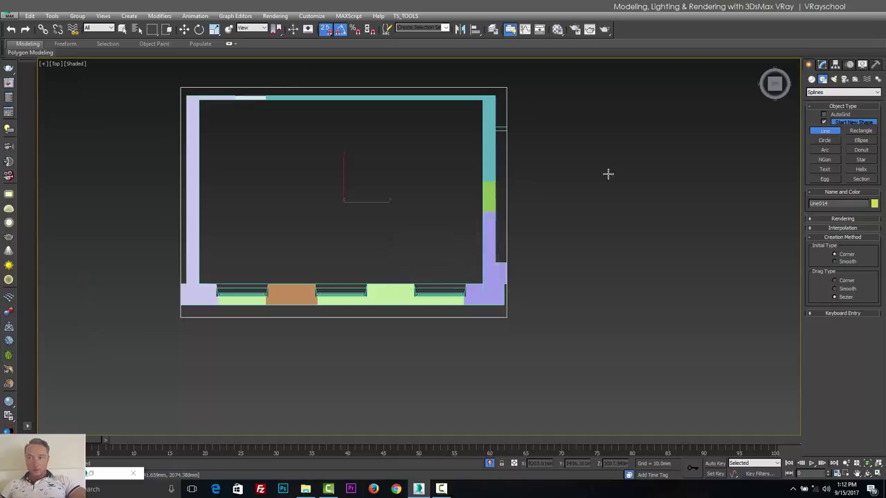
Step: Name the closed outline FLOOR and extrude it by -20 mm
{"action": "left_click", "coordinate": [823, 64]}
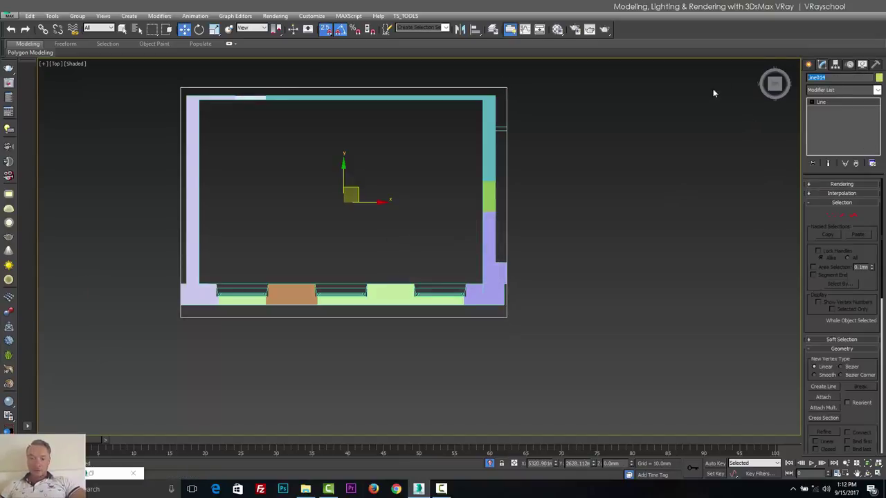
{"action": "type", "text": "f"}
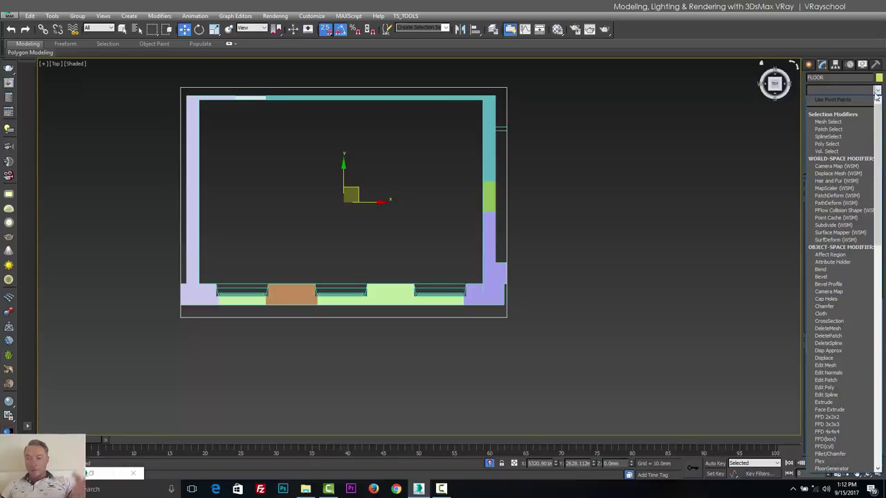
{"action": "scroll", "coordinate": [844, 208], "scroll_direction": "down", "scroll_amount": 10}
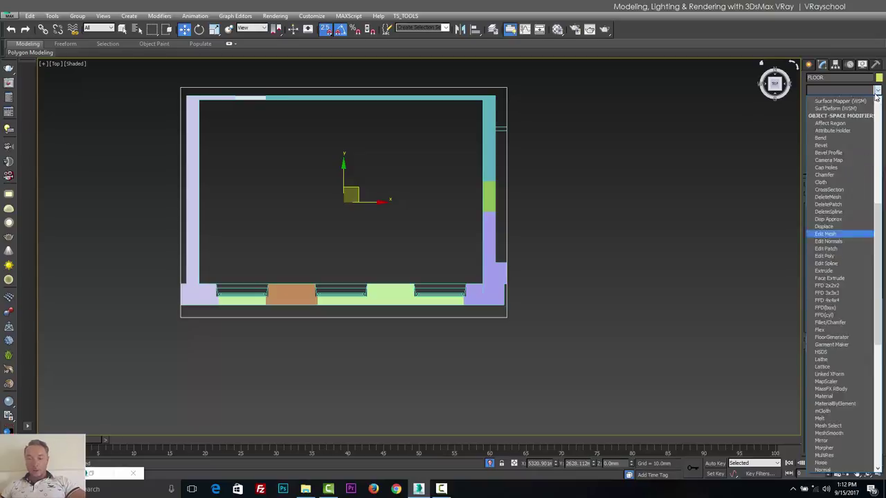
{"action": "left_click", "coordinate": [845, 137]}
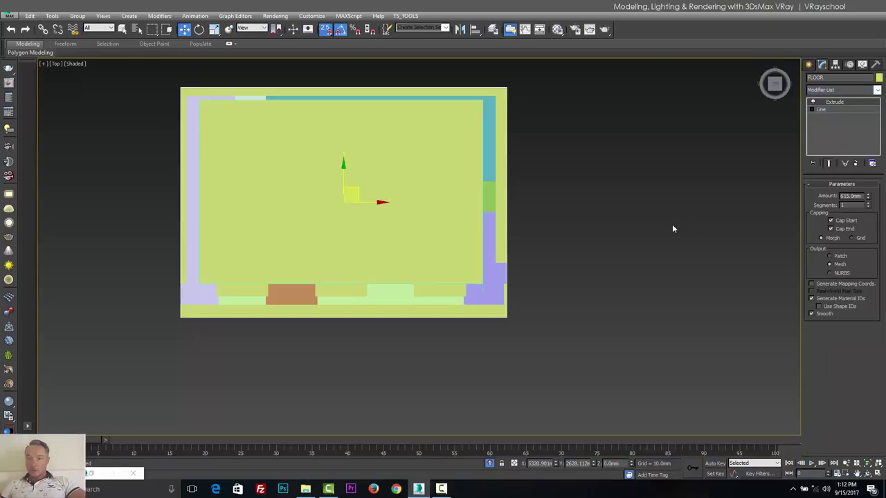
{"action": "middle_click_drag", "start_coordinate": [587, 268], "coordinate": [584, 196], "text": "alt"}
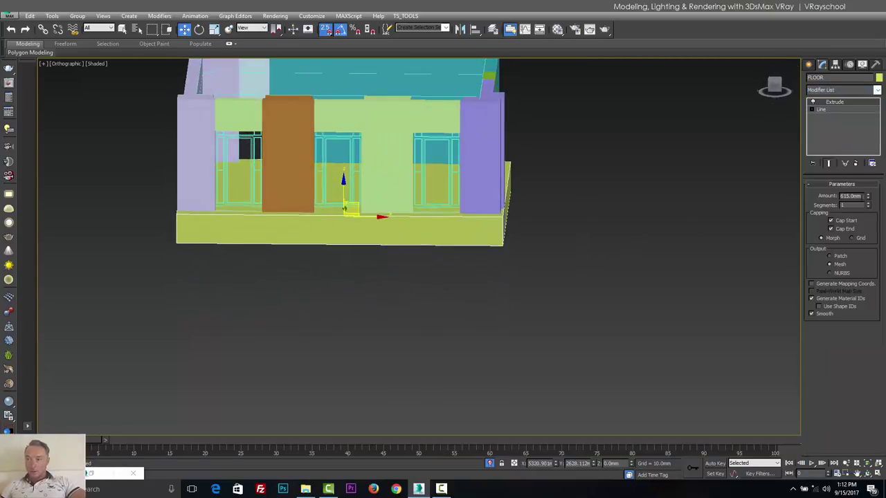
{"action": "type", "text": "-20"}
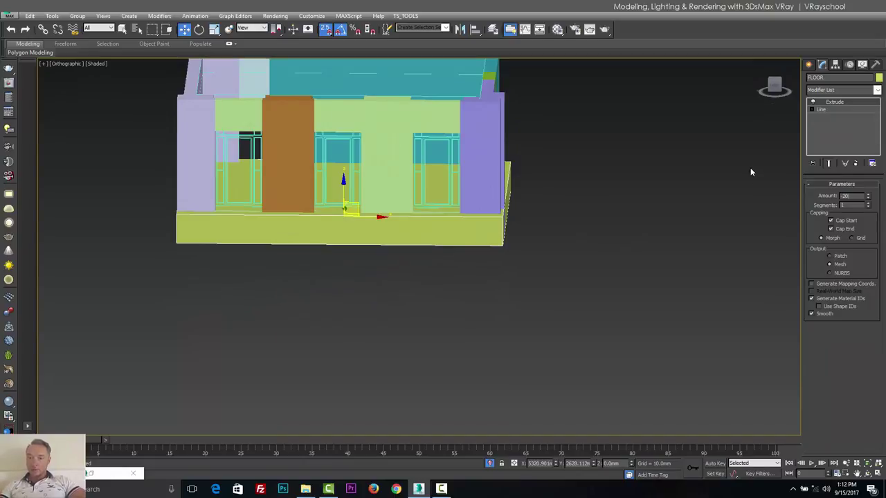
{"action": "key", "text": "Return"}
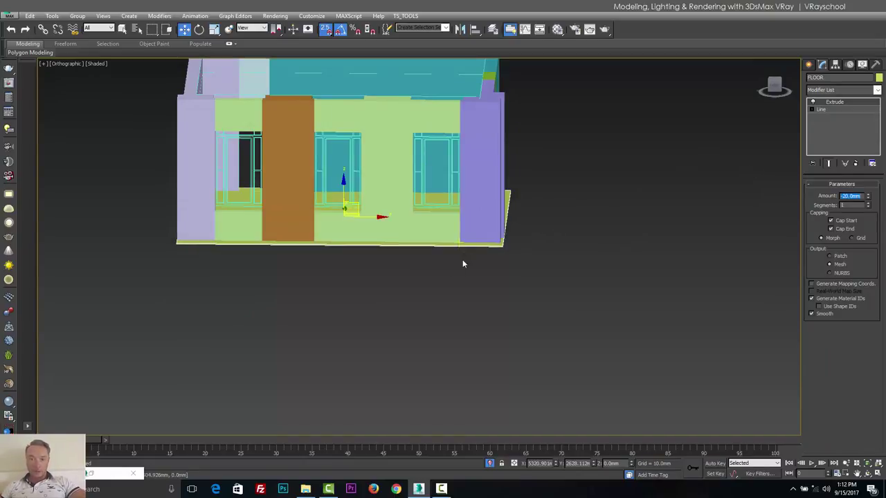
Step: In the left view with snapping off, clone the floor slab straight up to the top of the walls as a Copy
{"action": "middle_click_drag", "start_coordinate": [353, 266], "coordinate": [352, 271]}
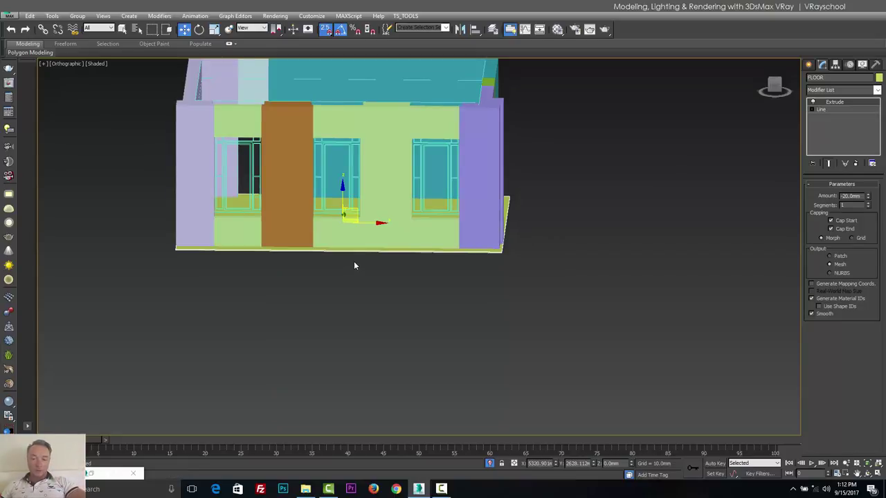
{"action": "key", "text": "l"}
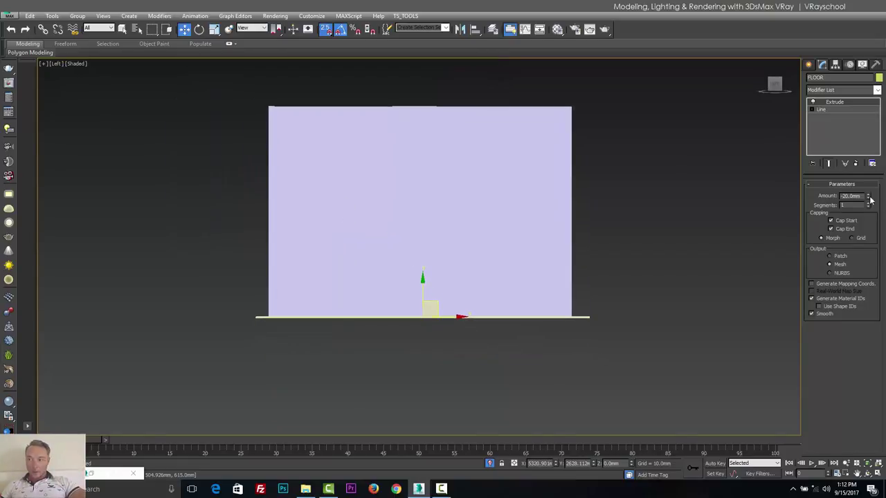
{"action": "left_click_drag", "start_coordinate": [870, 198], "coordinate": [791, 91]}
{"action": "key", "text": "ctrl+z"}
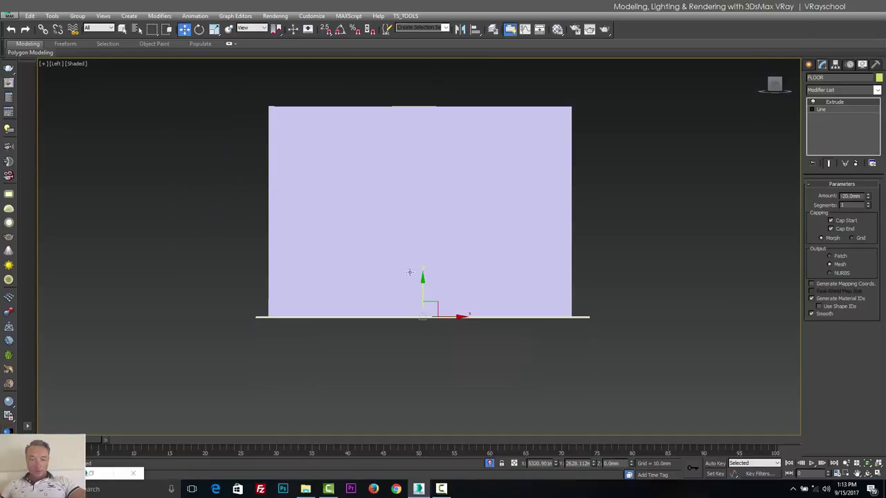
{"action": "mouse_move", "coordinate": [423, 292]}
{"action": "left_mouse_down", "text": "shift"}
{"action": "mouse_move", "coordinate": [412, 107]}
{"action": "mouse_move", "coordinate": [394, 104]}
{"action": "mouse_move", "coordinate": [389, 83]}
{"action": "left_mouse_up", "text": "shift"}
{"action": "left_click", "coordinate": [406, 226]}
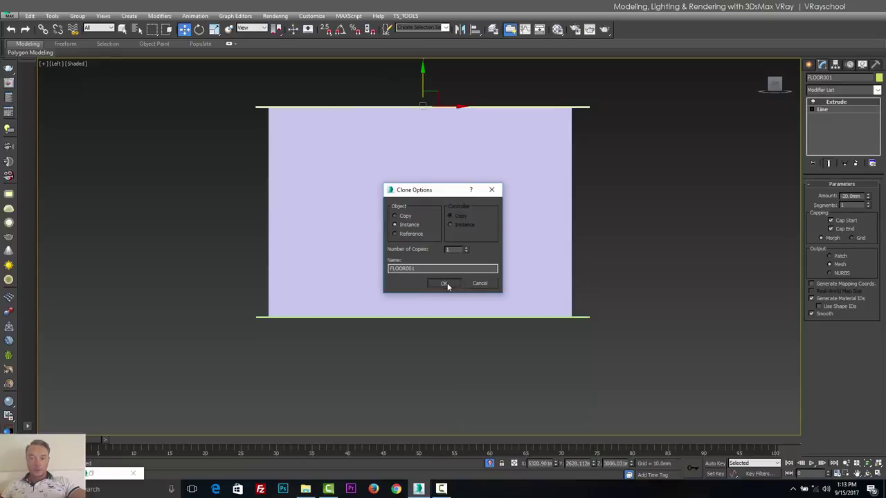
{"action": "left_click", "coordinate": [404, 217]}
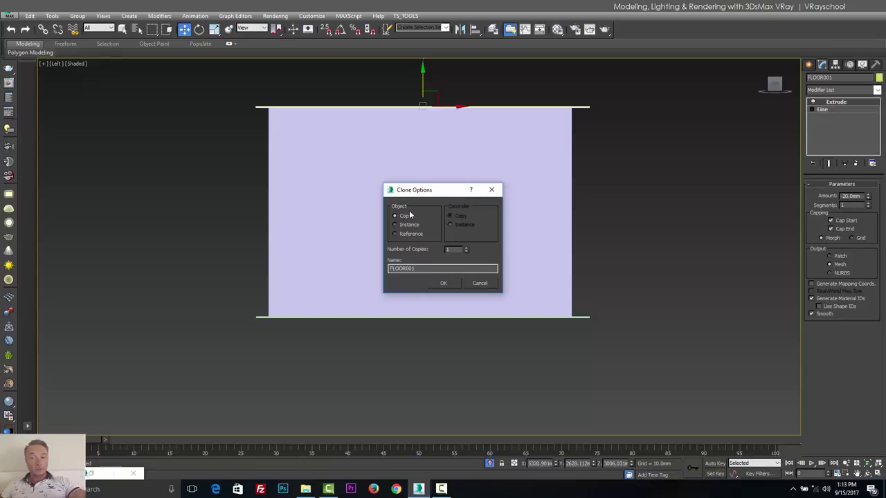
{"action": "left_click", "coordinate": [444, 286]}
Step: Raise the copied ceiling slab about 7 mm in wireframe display to adjust it against the wall tops
{"action": "scroll", "coordinate": [425, 243], "scroll_direction": "up", "scroll_amount": 5}
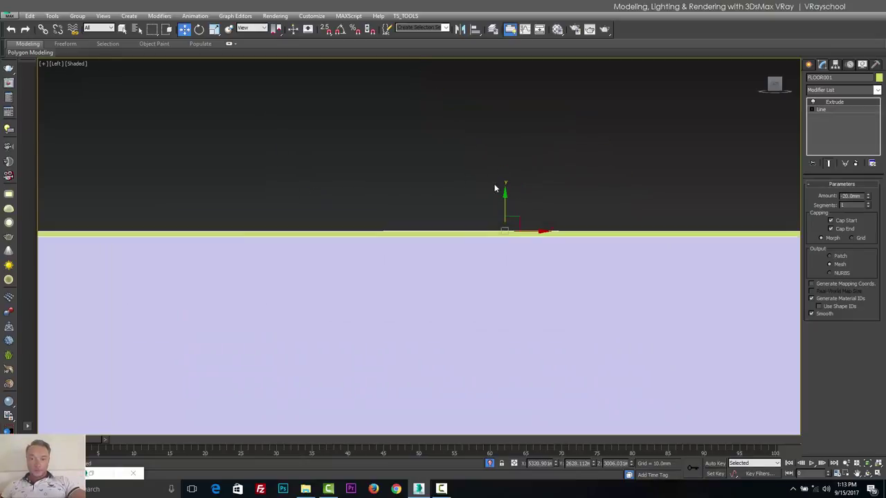
{"action": "mouse_move", "coordinate": [500, 212]}
{"action": "middle_mouse_down"}
{"action": "mouse_move", "coordinate": [474, 205]}
{"action": "mouse_move", "coordinate": [446, 223]}
{"action": "middle_mouse_up"}
{"action": "key", "text": "F3"}
{"action": "left_click_drag", "start_coordinate": [446, 223], "coordinate": [446, 217]}
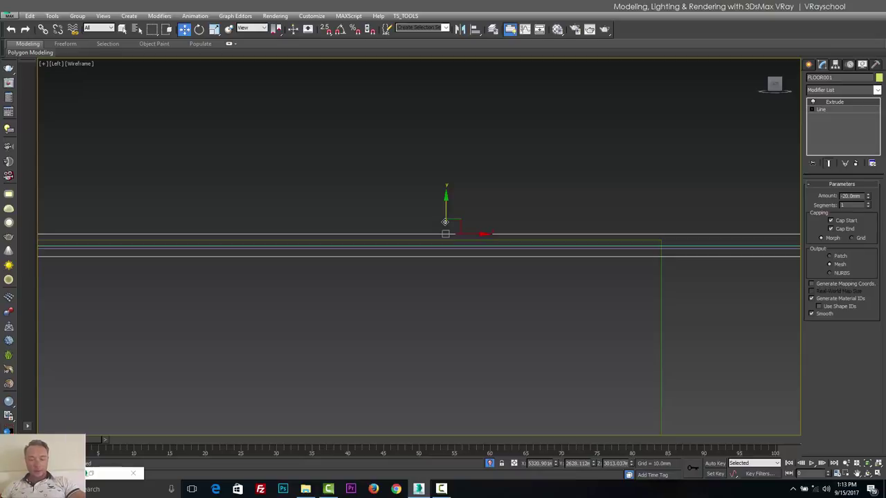
{"action": "left_click", "coordinate": [466, 278]}
Step: Inspect the room with its floor and ceiling slabs in top and shaded perspective views
{"action": "key", "text": "t"}
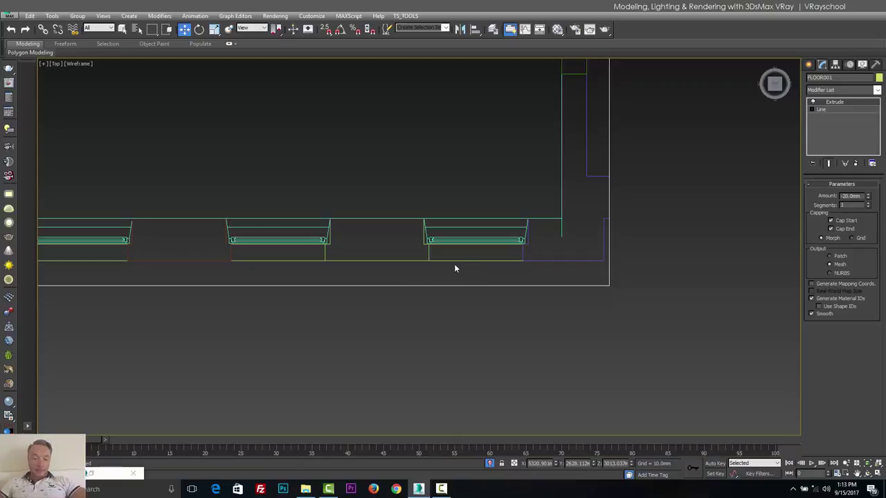
{"action": "scroll", "coordinate": [410, 175], "scroll_direction": "down", "scroll_amount": 6}
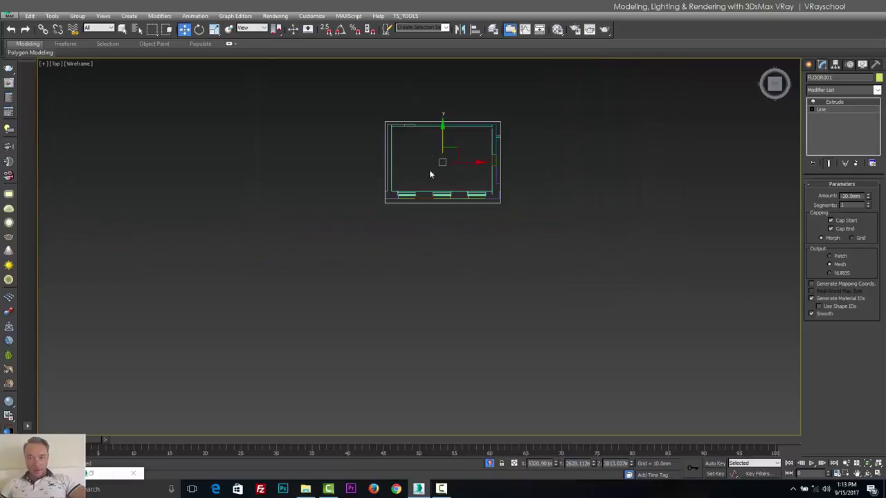
{"action": "key", "text": "p"}
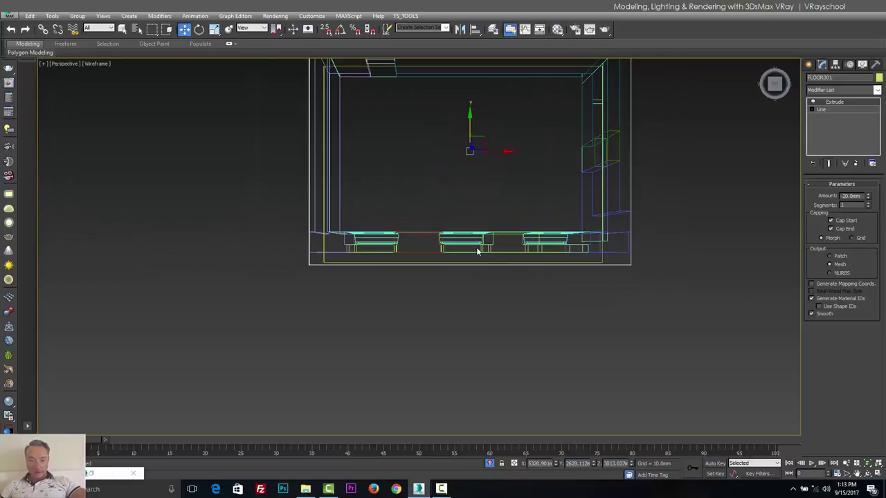
{"action": "key", "text": "F3"}
{"action": "middle_click_drag", "start_coordinate": [525, 304], "coordinate": [505, 246], "text": "alt"}
Step: In the top view, place a VRayPhysicalCamera in the room's upper-right corner aimed toward the left wall, then shift it slightly inward
{"action": "key", "text": "t"}
{"action": "key", "text": "F3"}
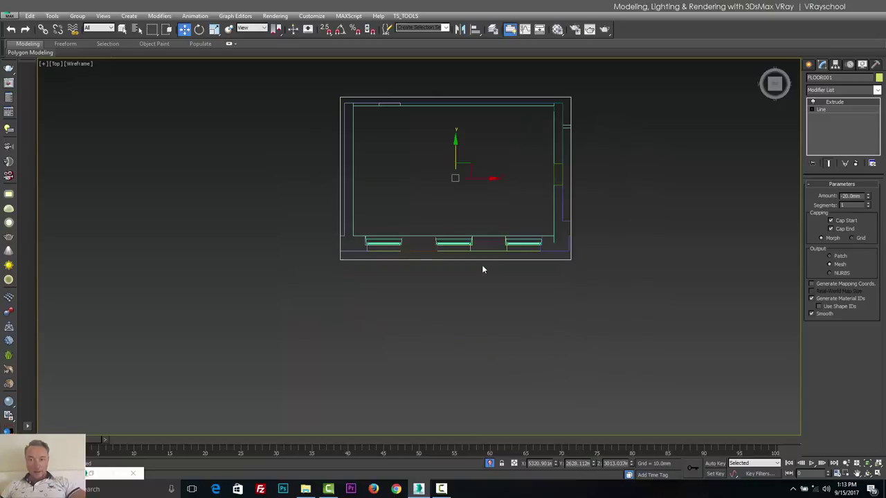
{"action": "left_click", "coordinate": [807, 65]}
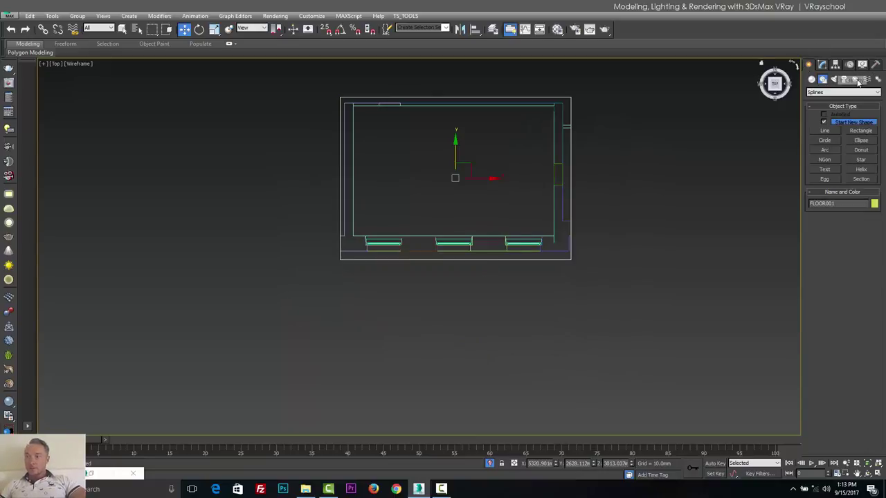
{"action": "left_click", "coordinate": [845, 79]}
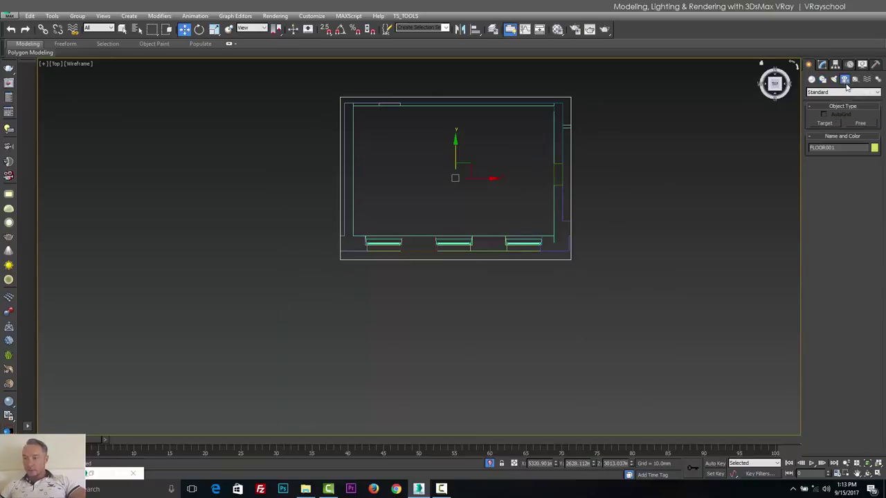
{"action": "left_click", "coordinate": [836, 92]}
{"action": "left_click", "coordinate": [810, 107]}
{"action": "left_click", "coordinate": [861, 124]}
{"action": "left_click_drag", "start_coordinate": [543, 131], "coordinate": [377, 182]}
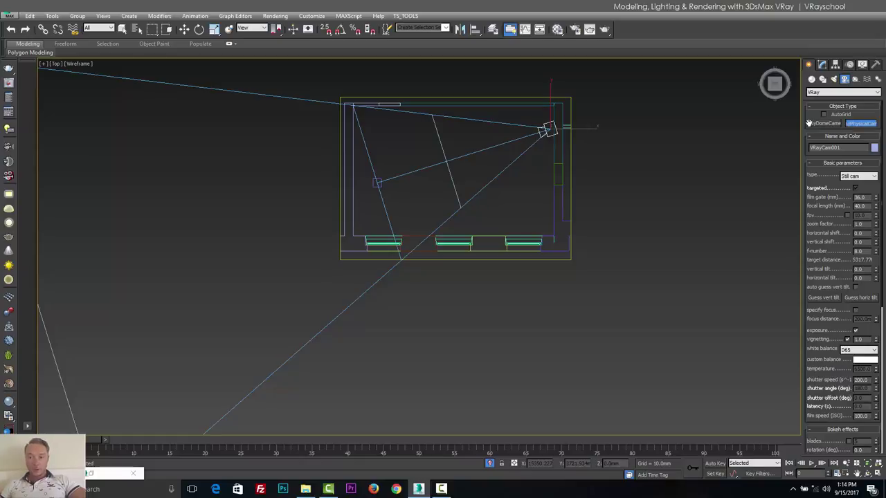
{"action": "left_click", "coordinate": [184, 29]}
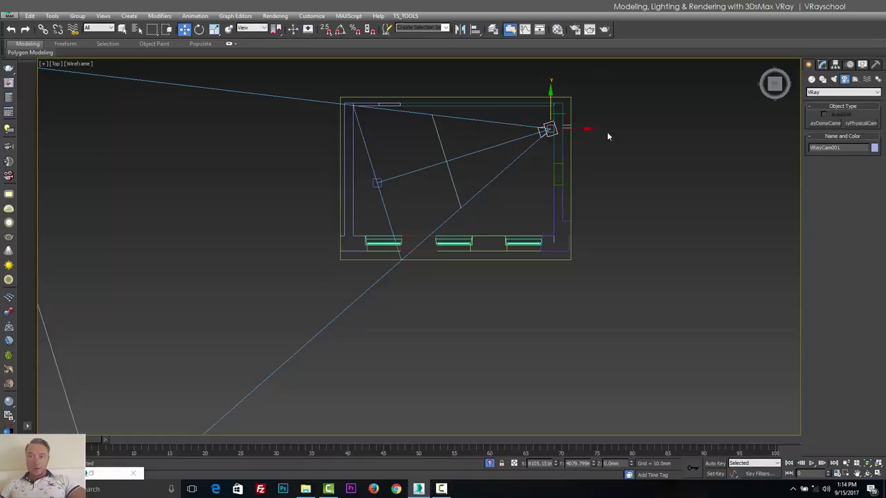
{"action": "left_click_drag", "start_coordinate": [566, 115], "coordinate": [559, 115]}
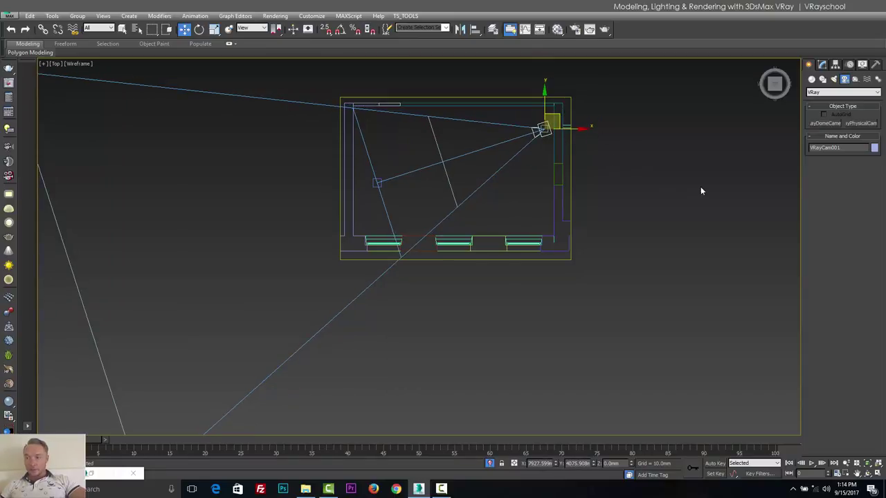
Step: Look through the VRayPhysicalCamera in shaded display and truck it upward from floor level so more of the room is framed
{"action": "left_click", "coordinate": [821, 63]}
{"action": "middle_click_drag", "start_coordinate": [523, 181], "coordinate": [545, 201]}
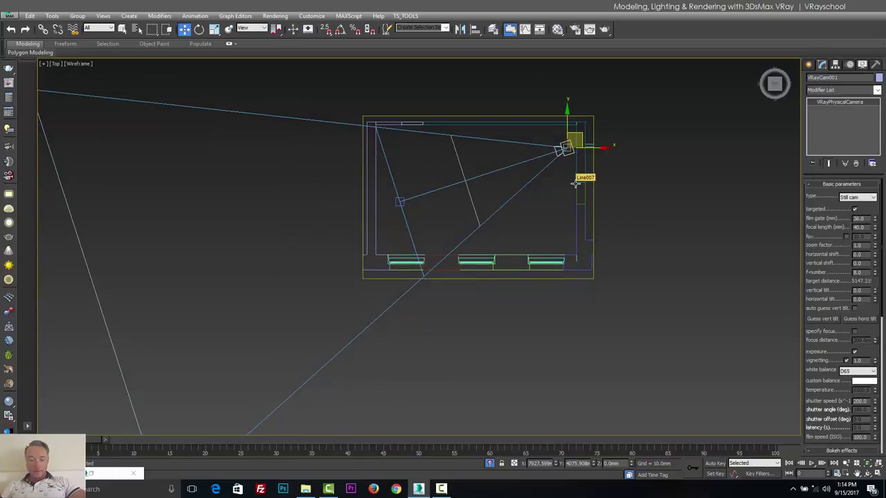
{"action": "key", "text": "c"}
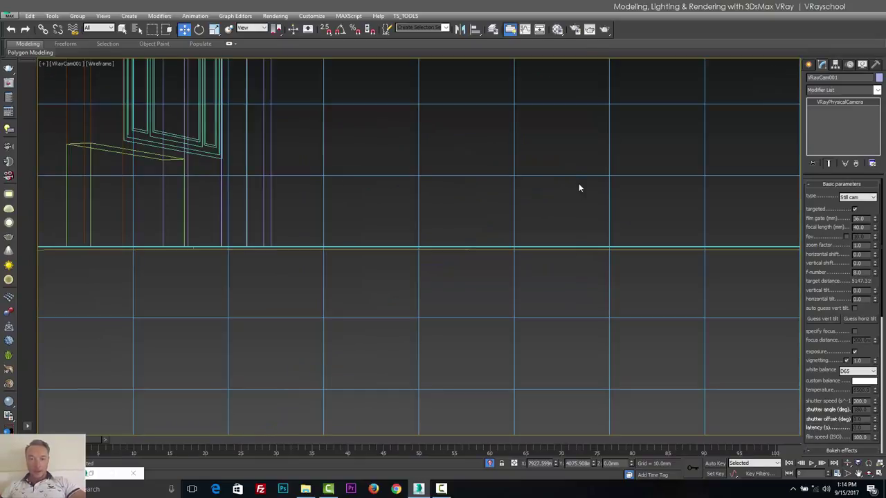
{"action": "key", "text": "F3"}
{"action": "left_click", "coordinate": [858, 475]}
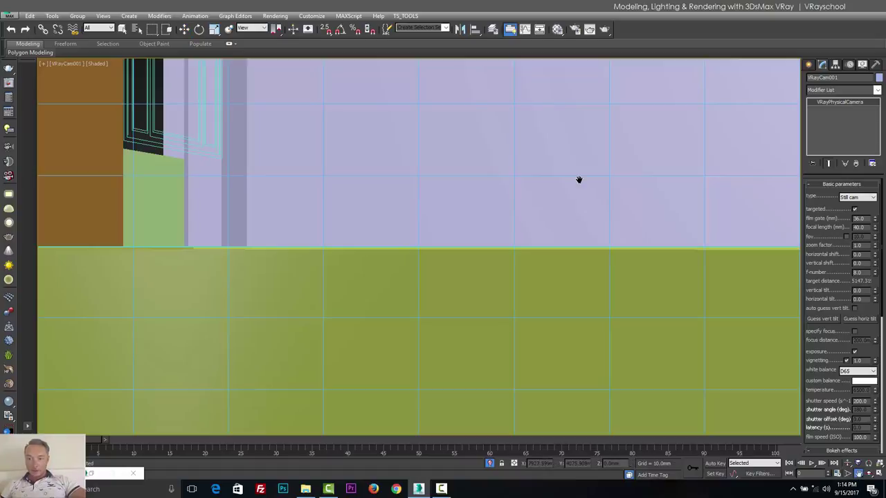
{"action": "left_click_drag", "start_coordinate": [579, 178], "coordinate": [490, 276]}
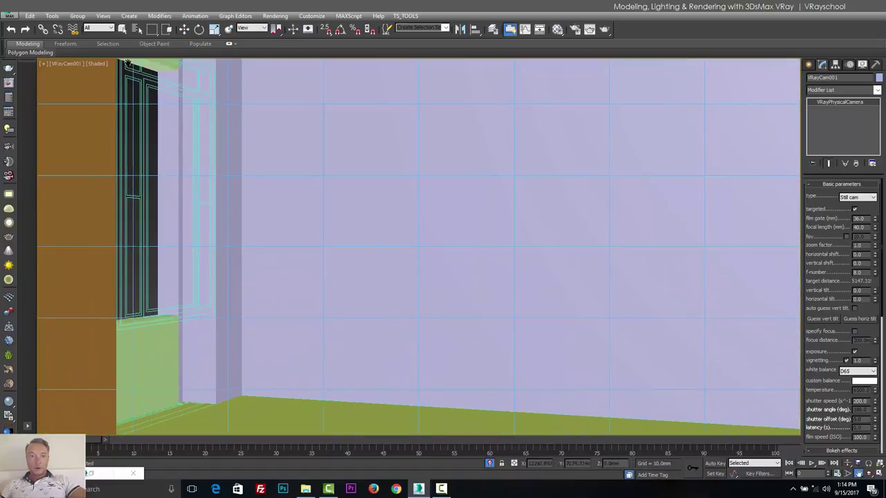
Step: Show safe frames in the camera view and open the render setup at the output size settings
{"action": "left_click", "coordinate": [69, 63]}
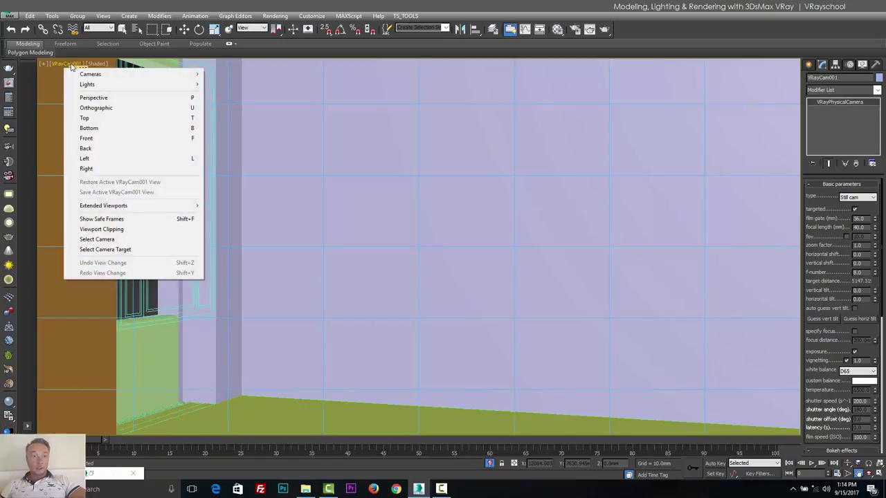
{"action": "left_click", "coordinate": [128, 219]}
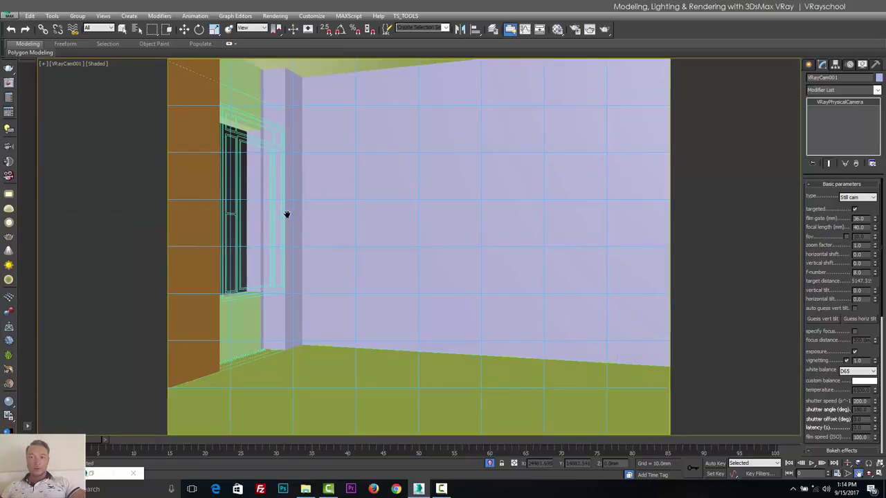
{"action": "left_click", "coordinate": [574, 30]}
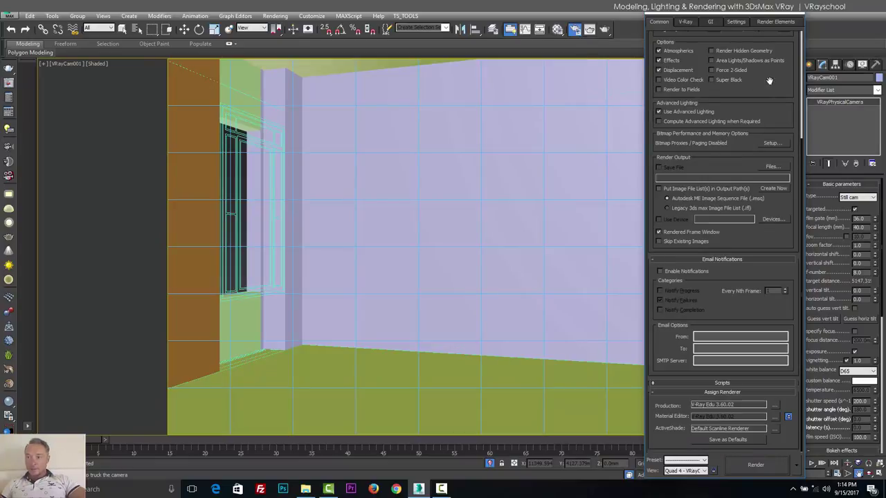
{"action": "scroll", "coordinate": [775, 235], "scroll_direction": "up", "scroll_amount": 4}
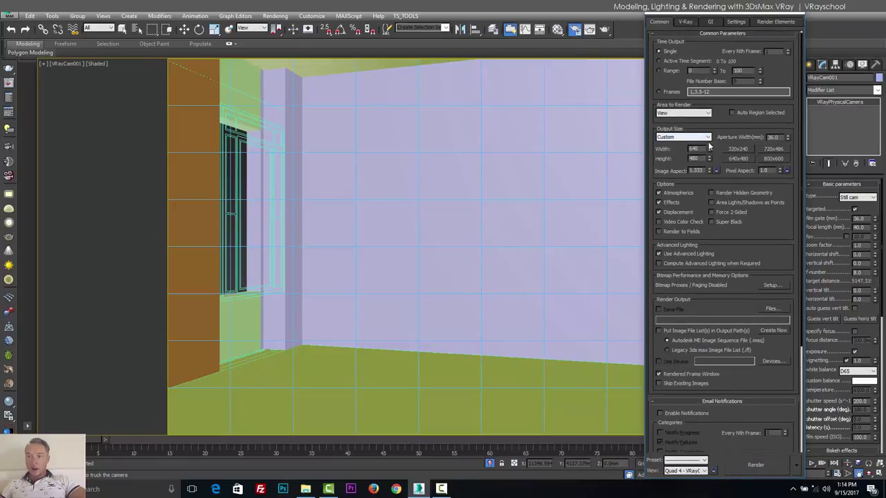
Step: Try the 35mm 1.85:1 (cine) and 35mm (24mm x 36mm) slide output size presets, returning to Custom
{"action": "left_click", "coordinate": [683, 138]}
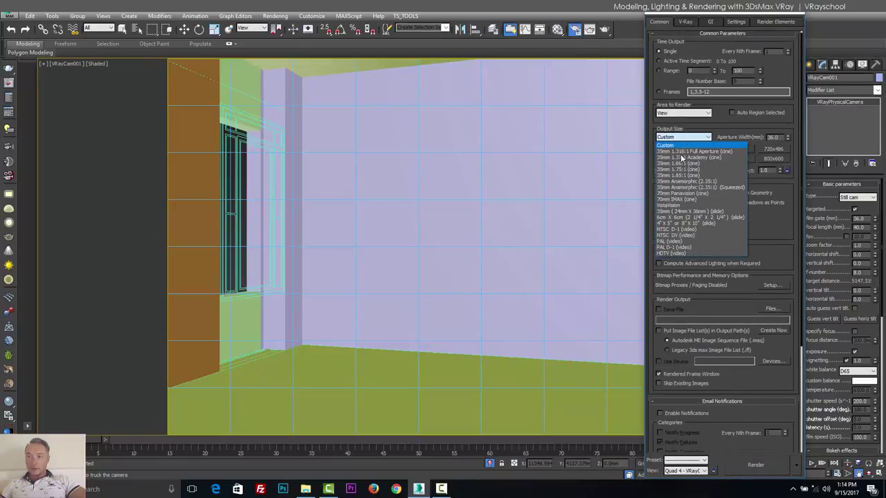
{"action": "left_click", "coordinate": [678, 175]}
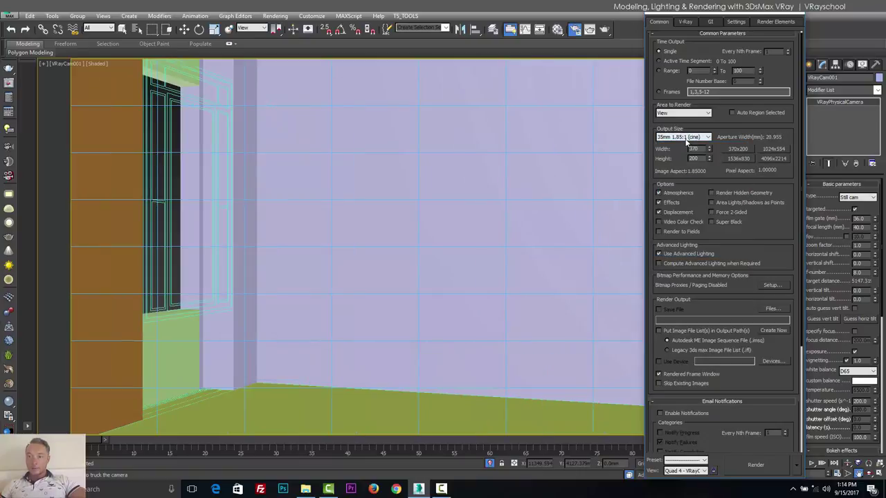
{"action": "left_click", "coordinate": [685, 137]}
{"action": "left_click", "coordinate": [683, 191]}
{"action": "left_click", "coordinate": [690, 138]}
{"action": "left_click", "coordinate": [687, 204]}
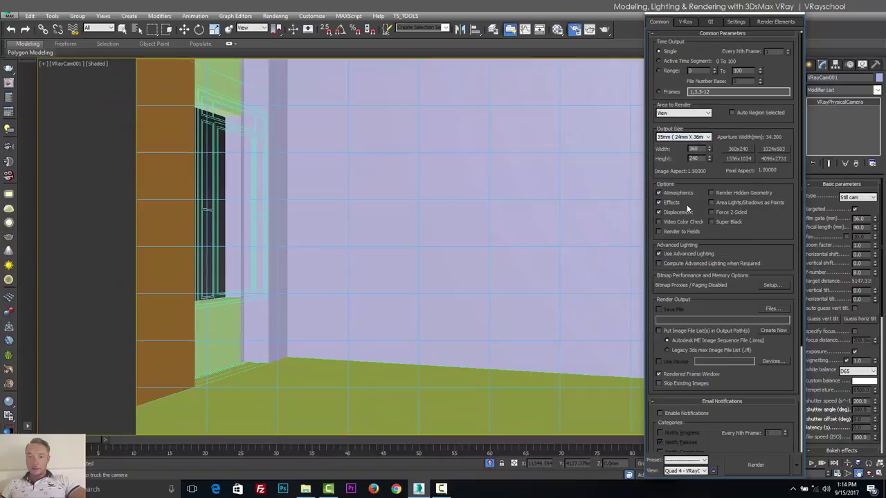
{"action": "left_click", "coordinate": [686, 138]}
{"action": "left_click", "coordinate": [674, 145]}
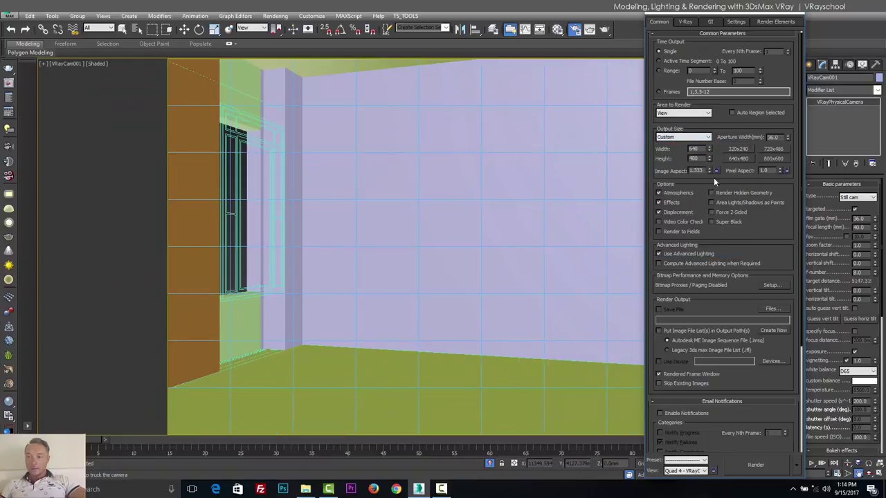
Step: Set the custom render output size to 1200 x 800 and lock the image aspect at 1.5
{"action": "left_click_drag", "start_coordinate": [704, 172], "coordinate": [677, 169]}
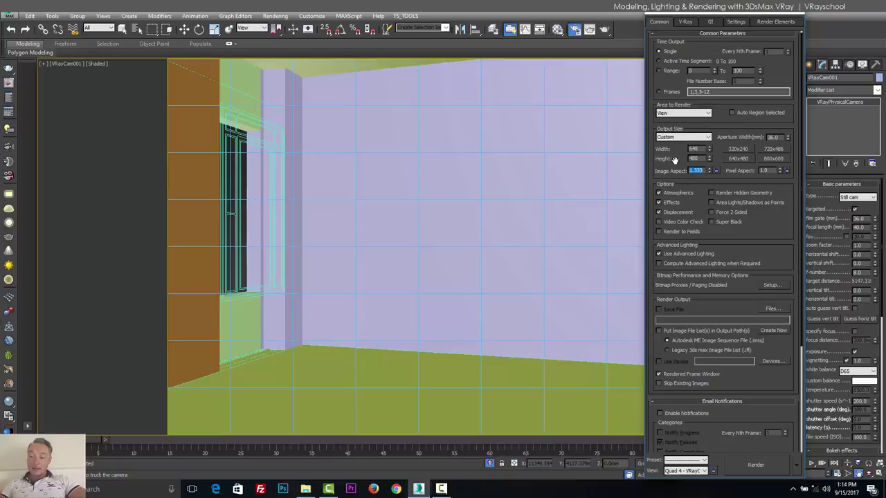
{"action": "type", "text": "1.5"}
{"action": "left_click", "coordinate": [717, 170]}
{"action": "left_click_drag", "start_coordinate": [705, 149], "coordinate": [659, 143]}
{"action": "type", "text": "12"}
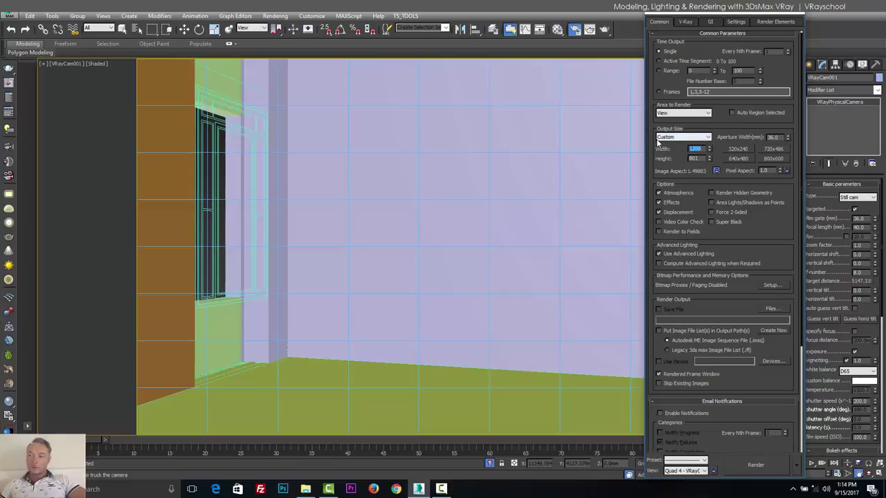
{"action": "left_click", "coordinate": [716, 170]}
{"action": "type", "text": "800"}
{"action": "key", "text": "Return"}
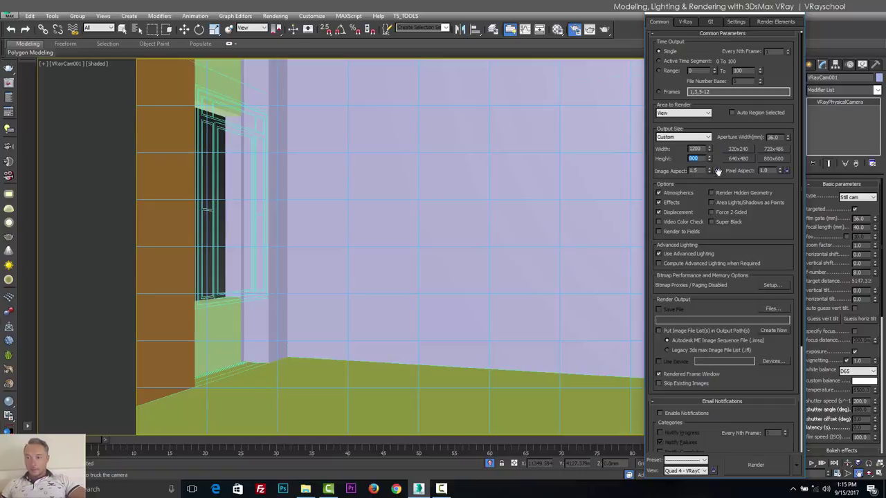
{"action": "left_click", "coordinate": [717, 171]}
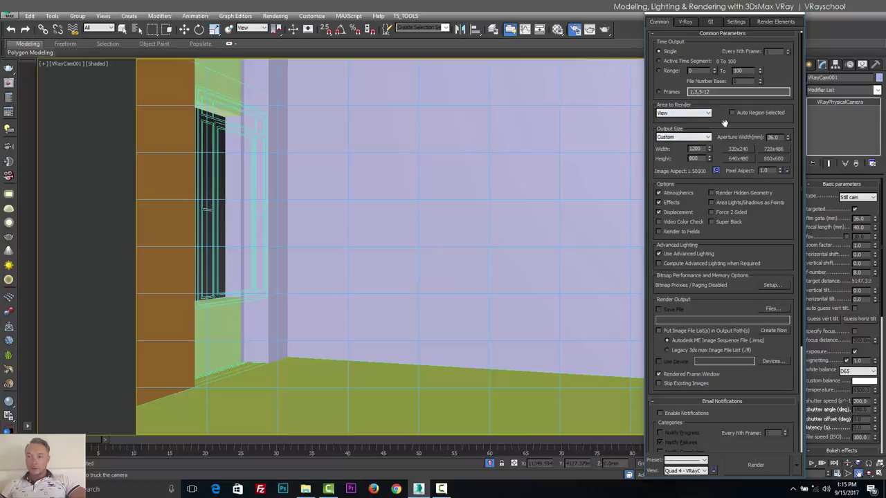
Step: Check the V-Ray, GI and Settings pages of the render setup for the V-Ray authorization status
{"action": "left_click", "coordinate": [686, 22]}
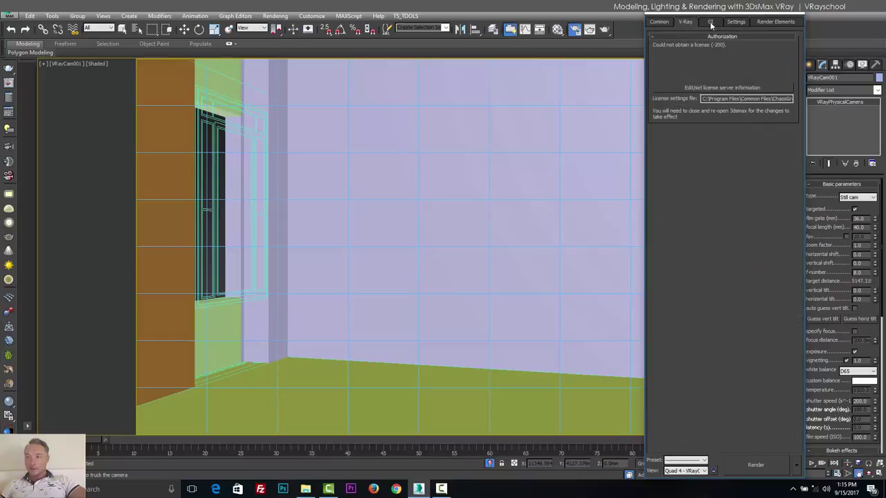
{"action": "left_click", "coordinate": [710, 23]}
{"action": "left_click", "coordinate": [734, 21]}
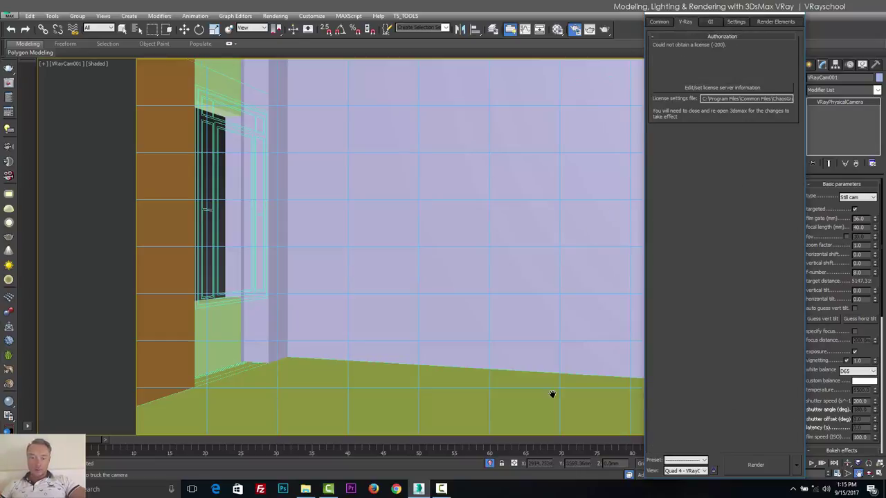
Step: Switch to Chrome, open the license server at localhost:30304, check its online licensing and dongle details, and leave the browser
{"action": "left_click", "coordinate": [398, 491]}
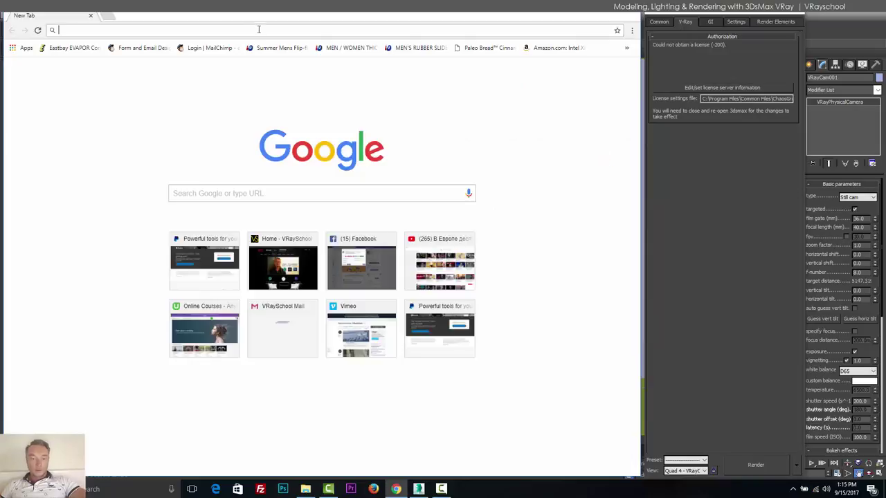
{"action": "type", "text": "localhost:30304"}
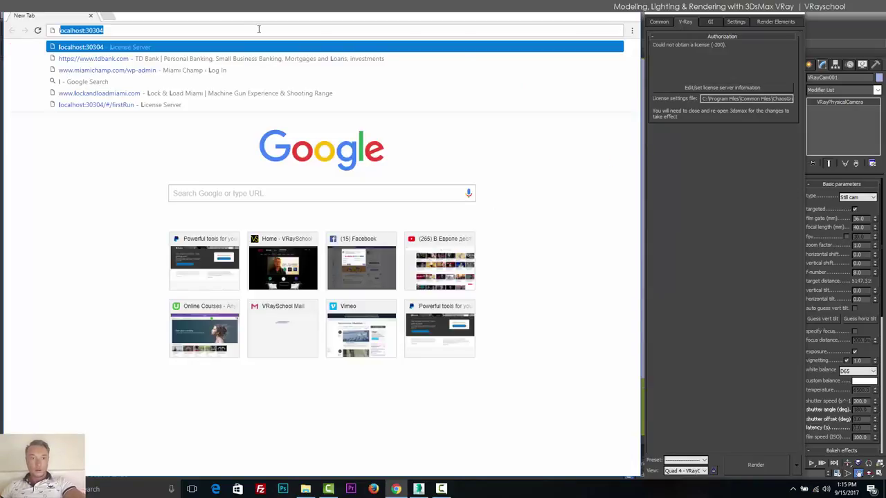
{"action": "key", "text": "Return"}
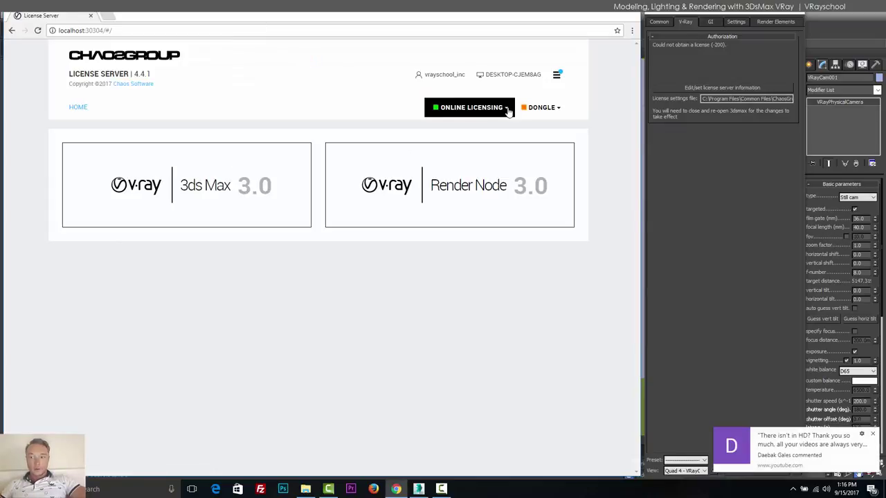
{"action": "left_click", "coordinate": [497, 111]}
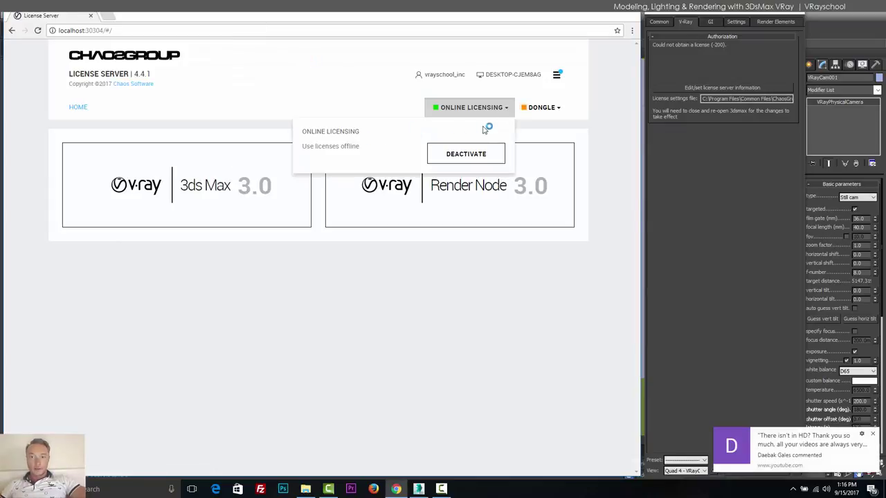
{"action": "left_click", "coordinate": [557, 112]}
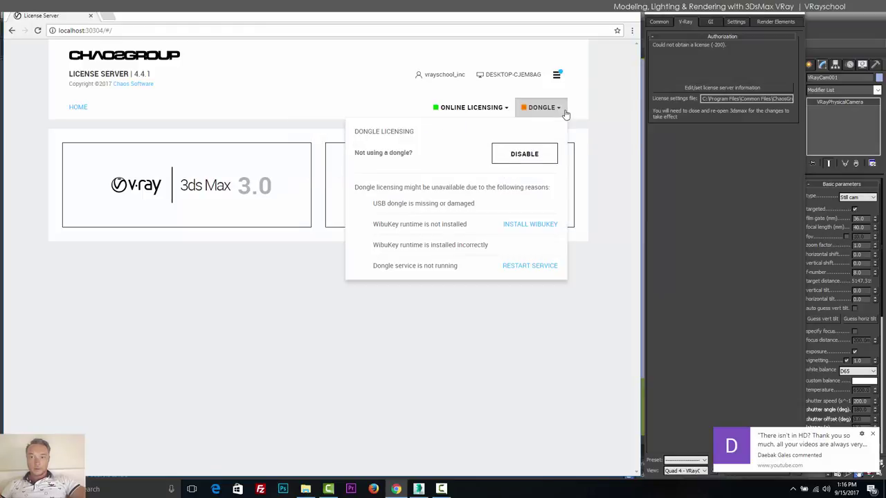
{"action": "left_click", "coordinate": [495, 108]}
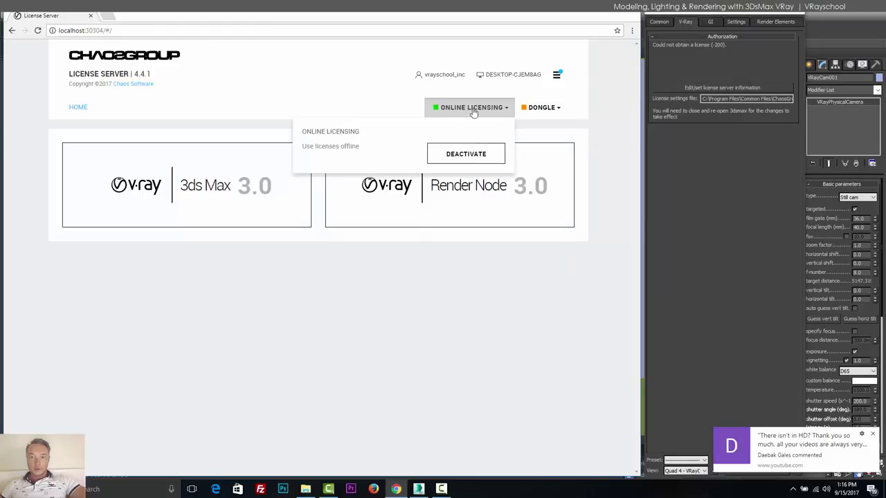
{"action": "left_click", "coordinate": [594, 15]}
Step: Close and reopen the render setup, review its Settings, Render Elements, GI and Common pages, and dismiss the desktop notification
{"action": "left_click", "coordinate": [804, 12]}
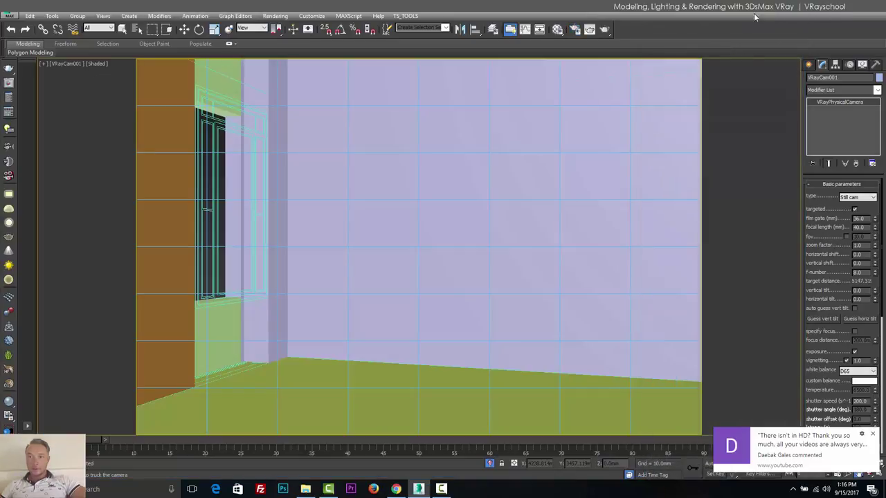
{"action": "left_click", "coordinate": [575, 29]}
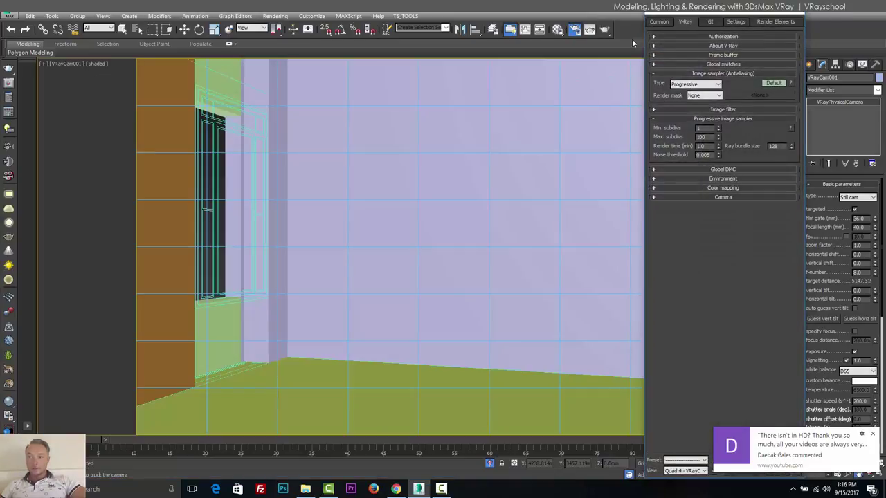
{"action": "left_click", "coordinate": [737, 22]}
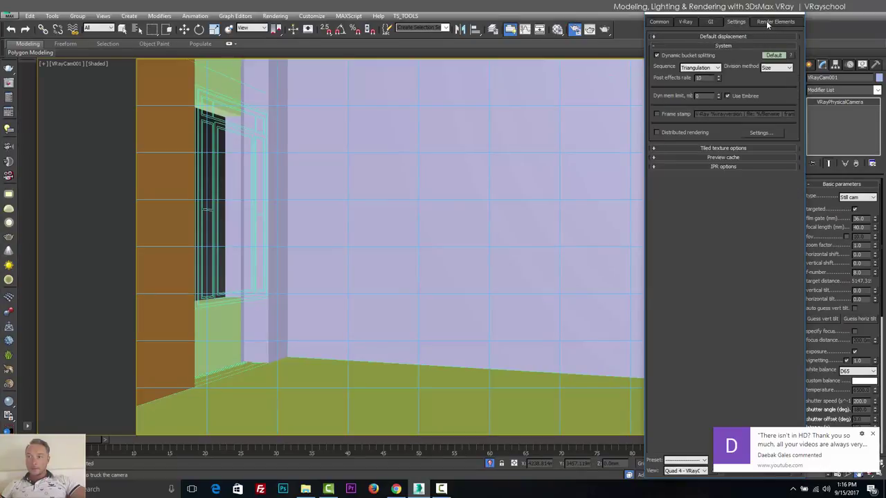
{"action": "left_click", "coordinate": [768, 22]}
{"action": "left_click", "coordinate": [736, 22]}
{"action": "left_click", "coordinate": [711, 22]}
{"action": "left_click", "coordinate": [659, 22]}
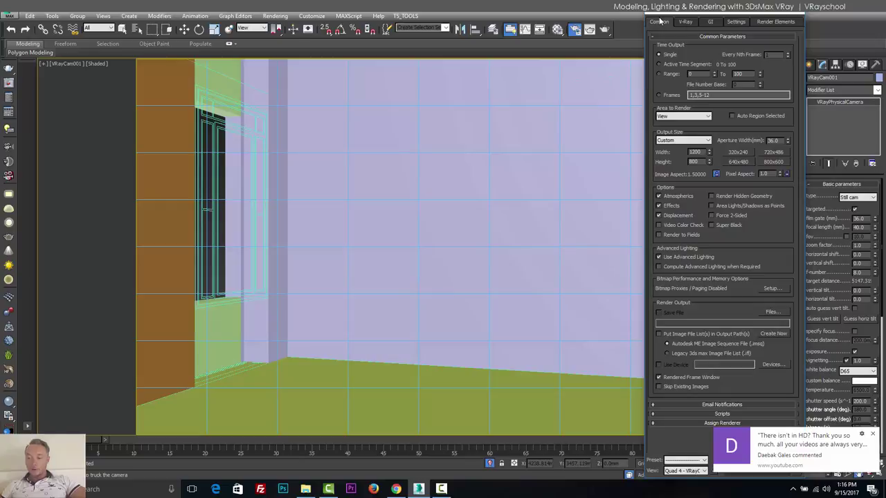
{"action": "left_click", "coordinate": [873, 433]}
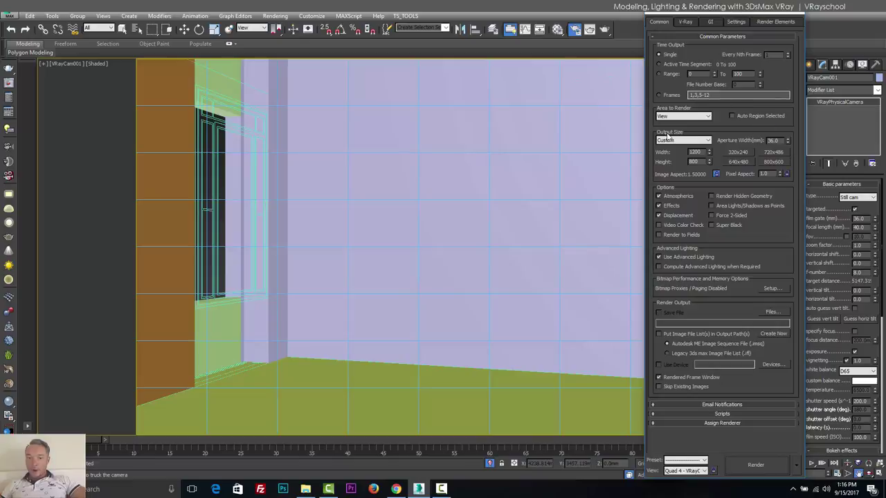
Step: Open the Material Editor and glance at the V-Ray image sampler settings, returning to the common render parameters
{"action": "left_click", "coordinate": [558, 29]}
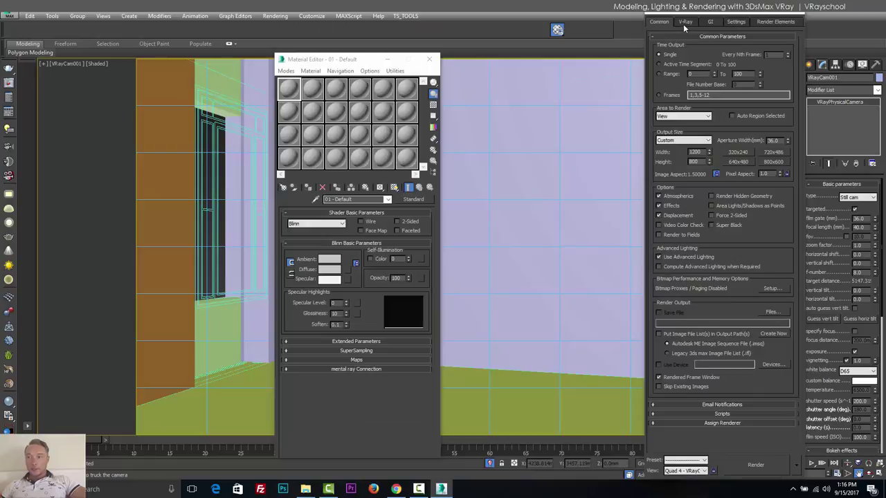
{"action": "left_click", "coordinate": [685, 23]}
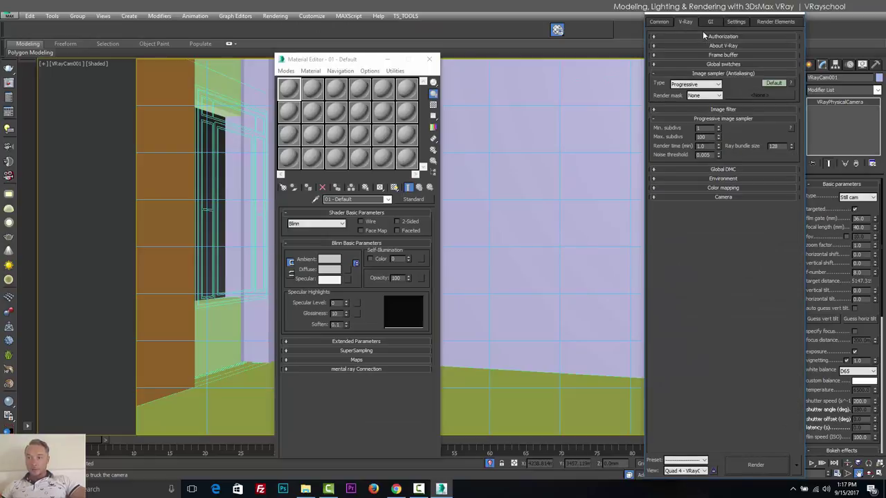
{"action": "left_click", "coordinate": [663, 22]}
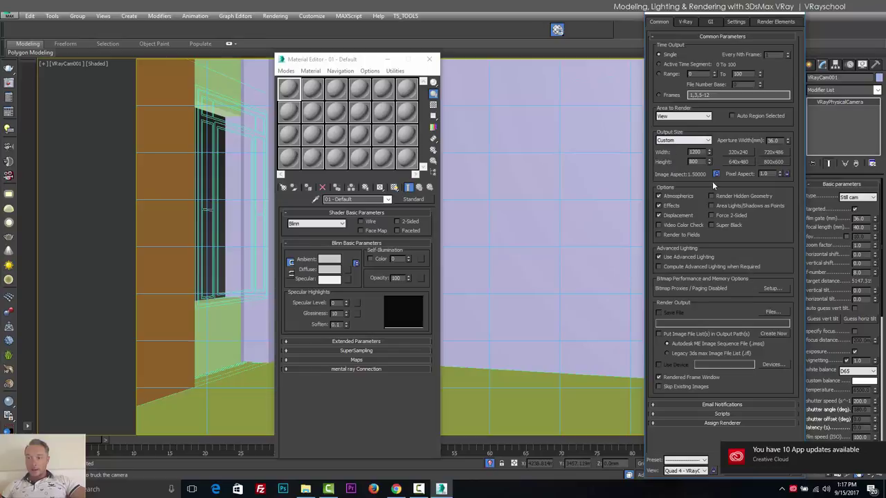
Step: Set the render output to save as a JPEG file named test in the renderoutput folder, accepting the JPEG image options
{"action": "left_click", "coordinate": [772, 313]}
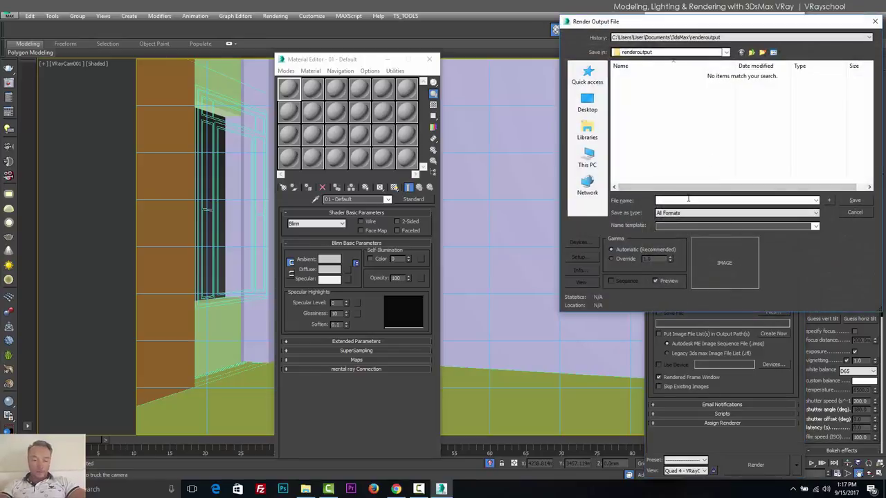
{"action": "type", "text": "test"}
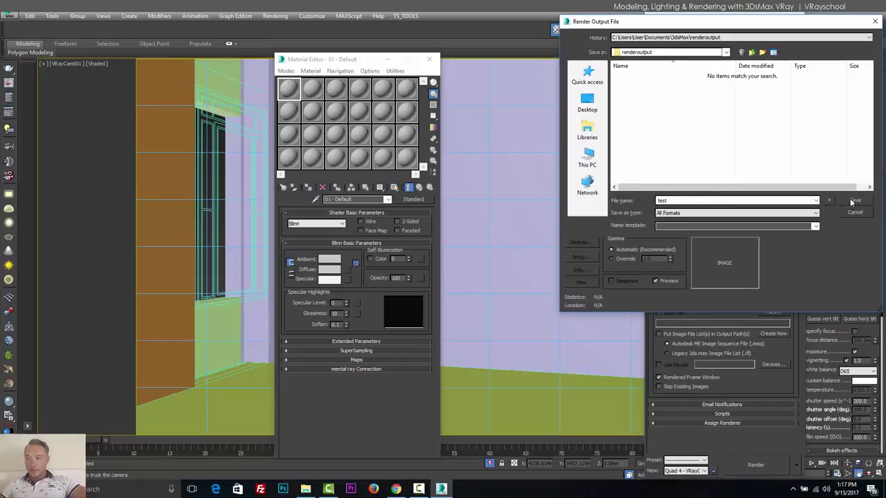
{"action": "left_click", "coordinate": [769, 213]}
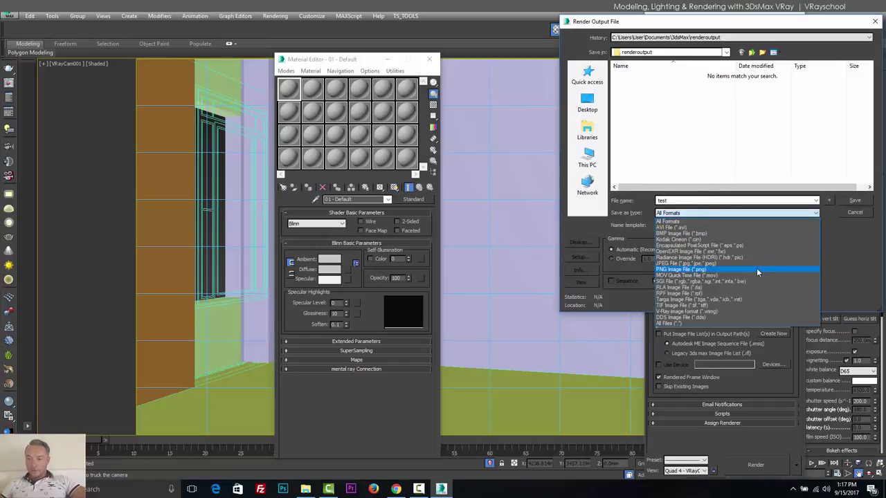
{"action": "left_click", "coordinate": [753, 263]}
{"action": "left_click", "coordinate": [855, 201]}
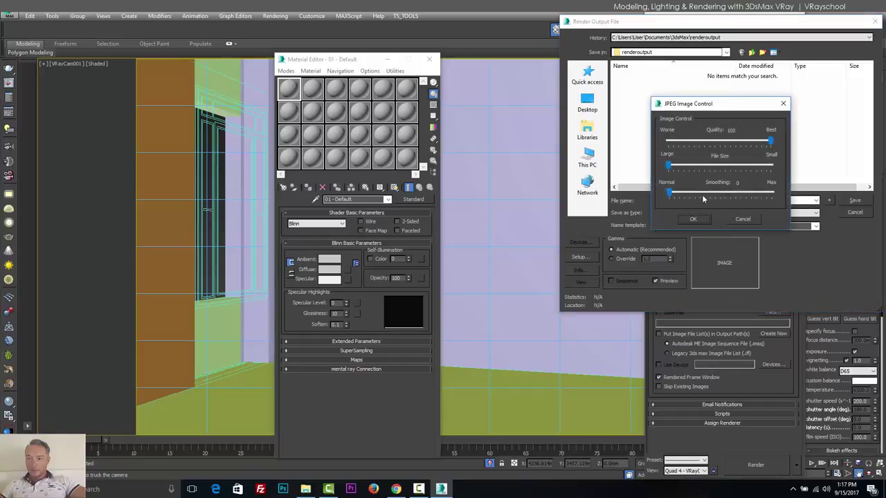
{"action": "left_click", "coordinate": [694, 219]}
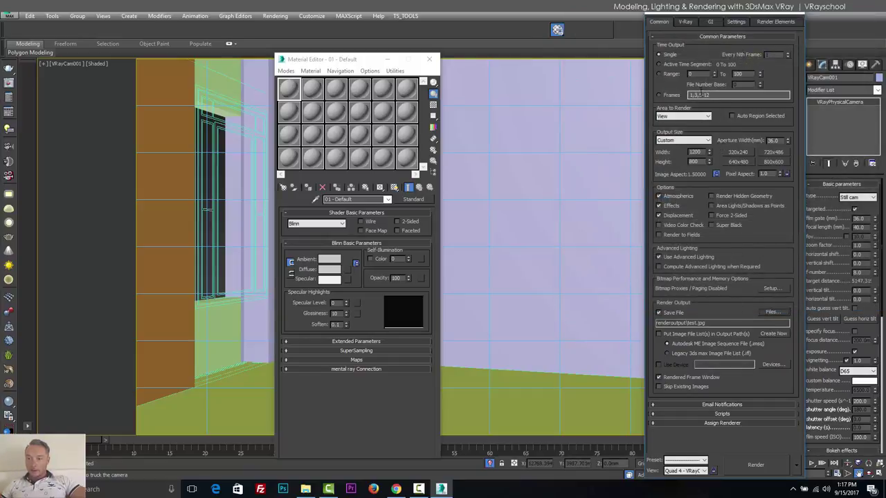
Step: Expand the V-Ray frame buffer settings, switch the global switches to Expert mode and turn off hidden lights
{"action": "left_click", "coordinate": [686, 22]}
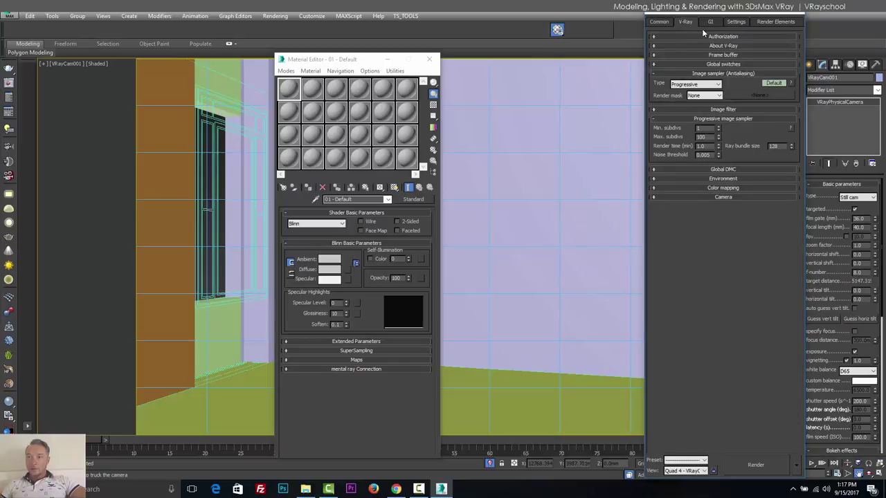
{"action": "left_click", "coordinate": [718, 54]}
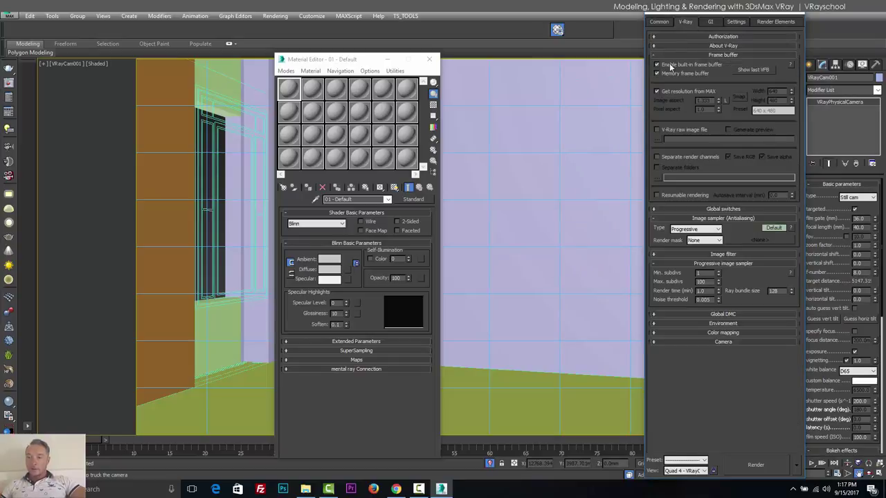
{"action": "left_click", "coordinate": [721, 209]}
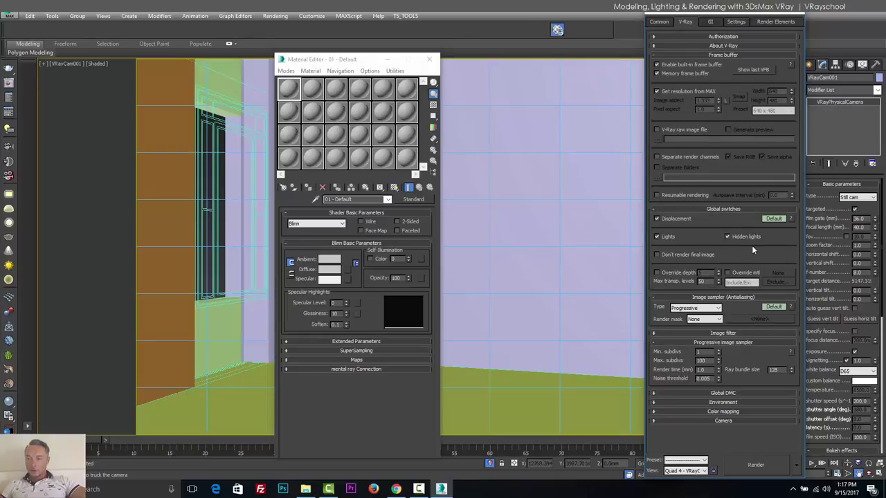
{"action": "left_click", "coordinate": [776, 219]}
{"action": "left_click", "coordinate": [778, 219]}
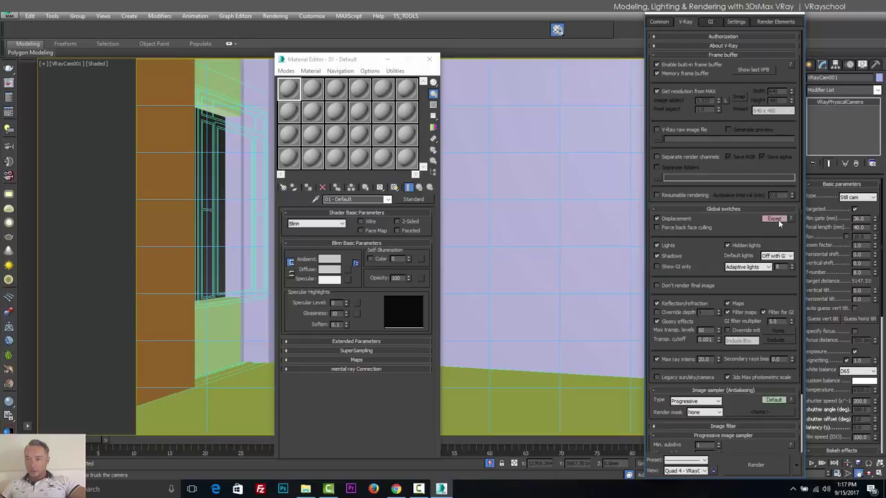
{"action": "left_click", "coordinate": [735, 246]}
{"action": "scroll", "coordinate": [696, 248], "scroll_direction": "down", "scroll_amount": 2}
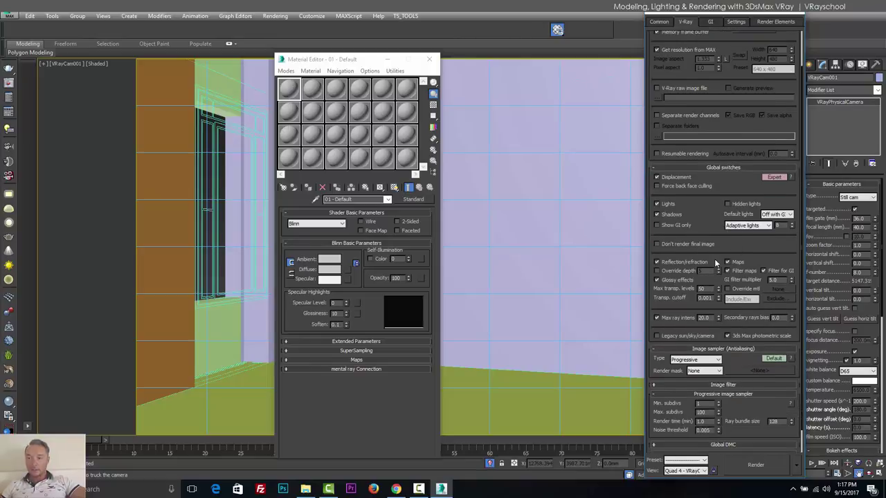
{"action": "scroll", "coordinate": [715, 259], "scroll_direction": "down", "scroll_amount": 1}
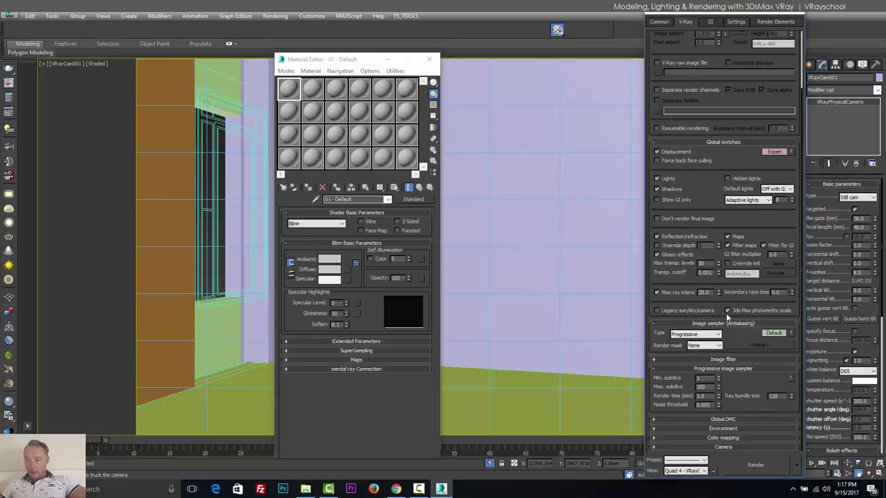
{"action": "left_click", "coordinate": [714, 141]}
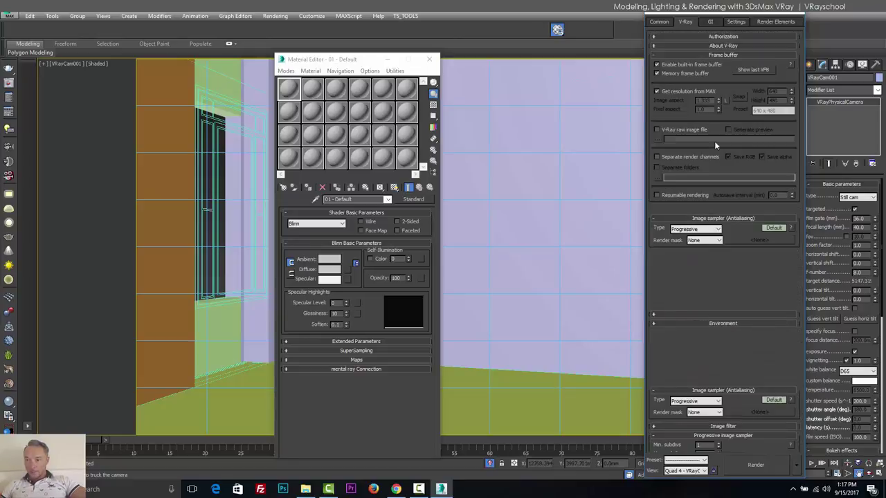
Step: Change the image sampler type to Bucket, switch its settings to Advanced mode and expand the image filter settings
{"action": "left_click", "coordinate": [708, 231]}
{"action": "left_click", "coordinate": [678, 238]}
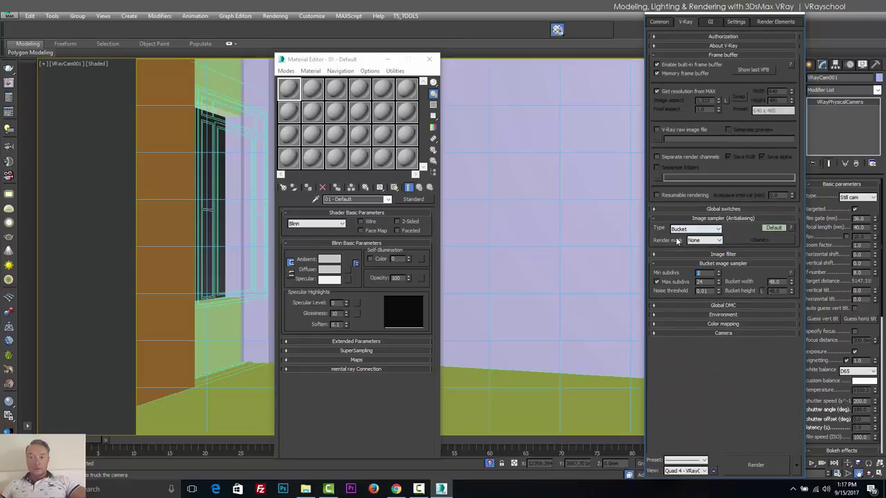
{"action": "left_click", "coordinate": [774, 229]}
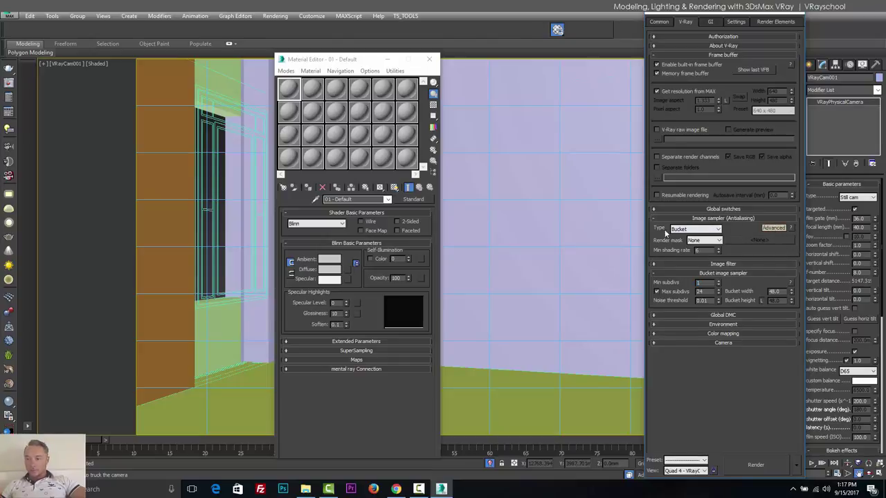
{"action": "mouse_move", "coordinate": [690, 234]}
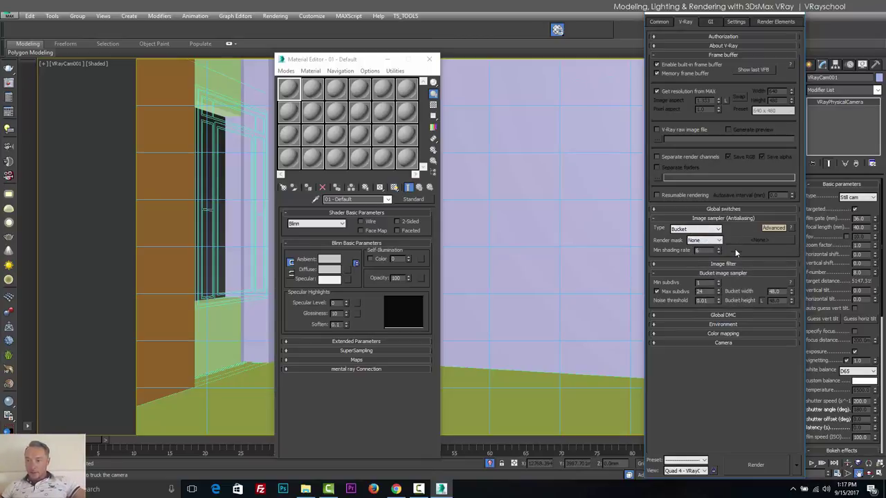
{"action": "left_click", "coordinate": [732, 264]}
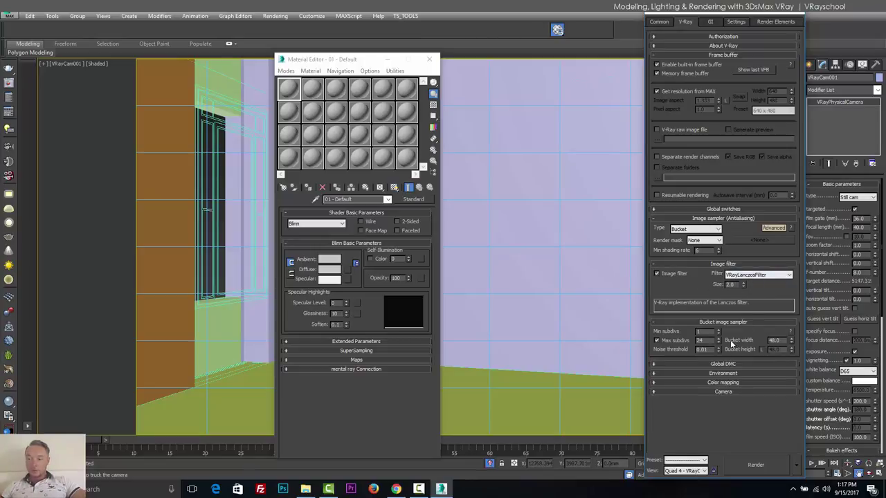
Step: Set the bucket width to 12 and expand the Global DMC, Environment and Color mapping settings
{"action": "left_click", "coordinate": [740, 363]}
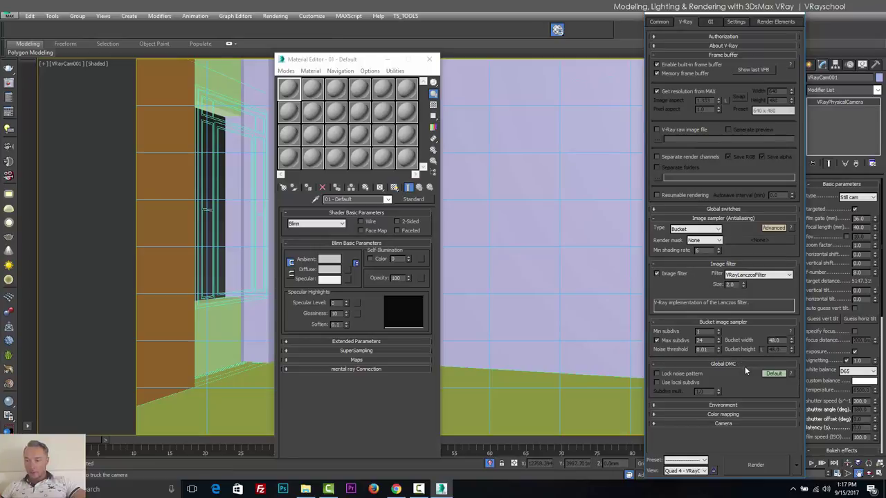
{"action": "left_click", "coordinate": [740, 404]}
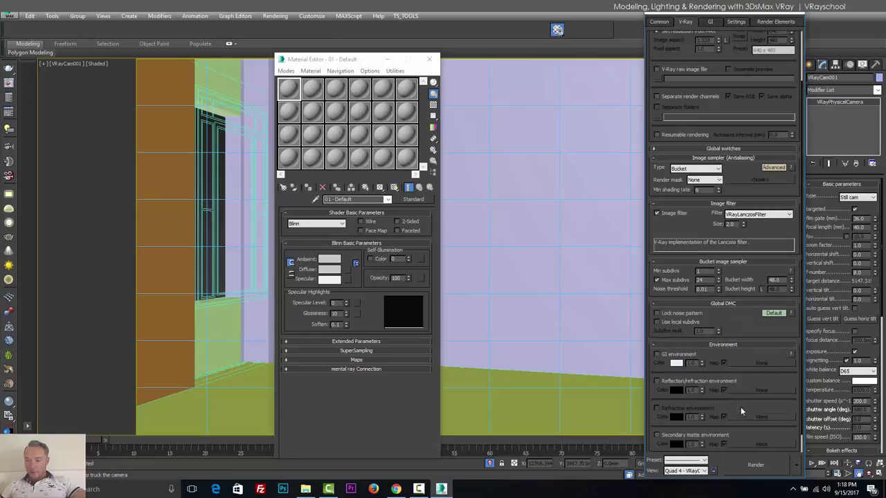
{"action": "double_click", "coordinate": [773, 279]}
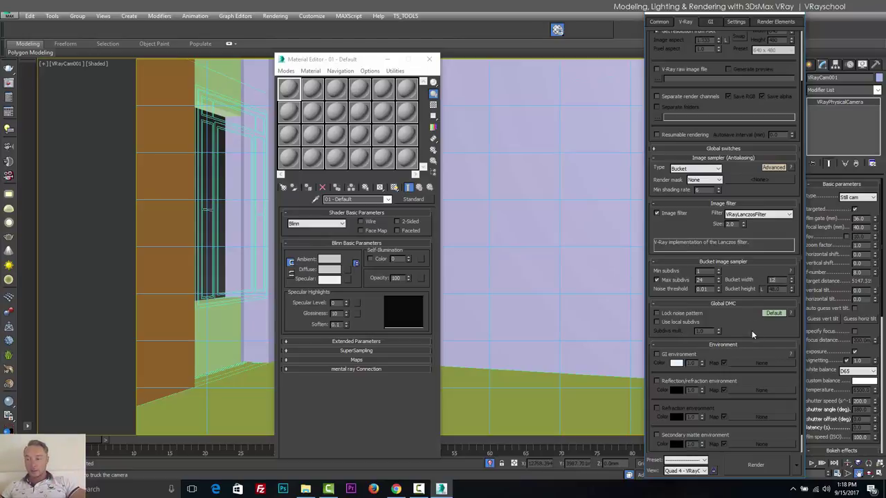
{"action": "scroll", "coordinate": [749, 291], "scroll_direction": "down", "scroll_amount": 2}
{"action": "left_click", "coordinate": [753, 435]}
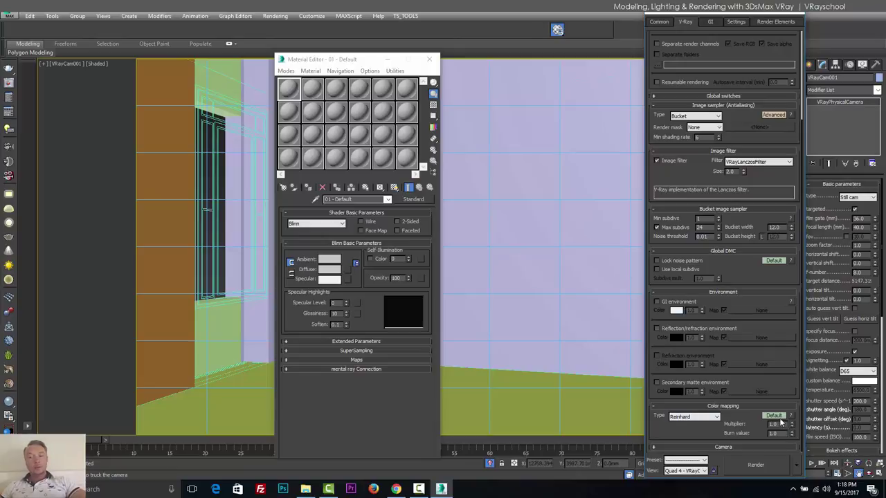
Step: Expand the GI engine and light cache settings and change the primary GI engine to Irradiance map
{"action": "left_click", "coordinate": [712, 23]}
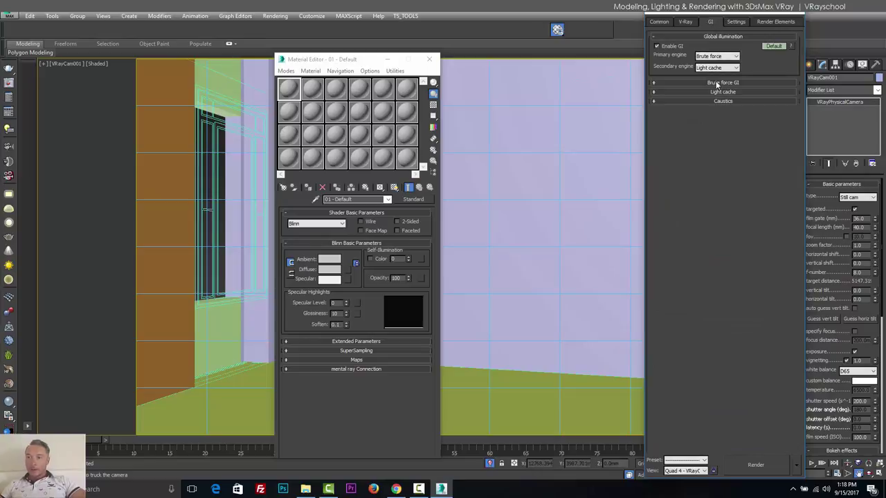
{"action": "left_click", "coordinate": [659, 83]}
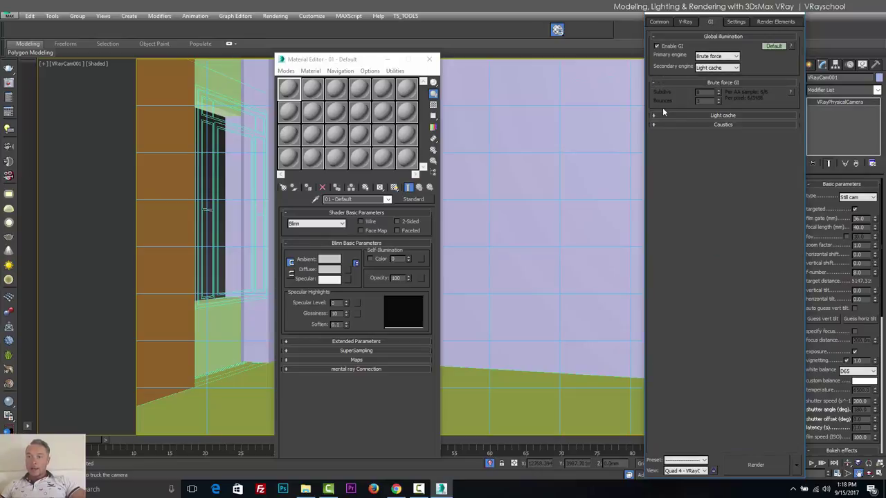
{"action": "left_click", "coordinate": [661, 115]}
{"action": "left_click", "coordinate": [712, 56]}
{"action": "left_click", "coordinate": [709, 76]}
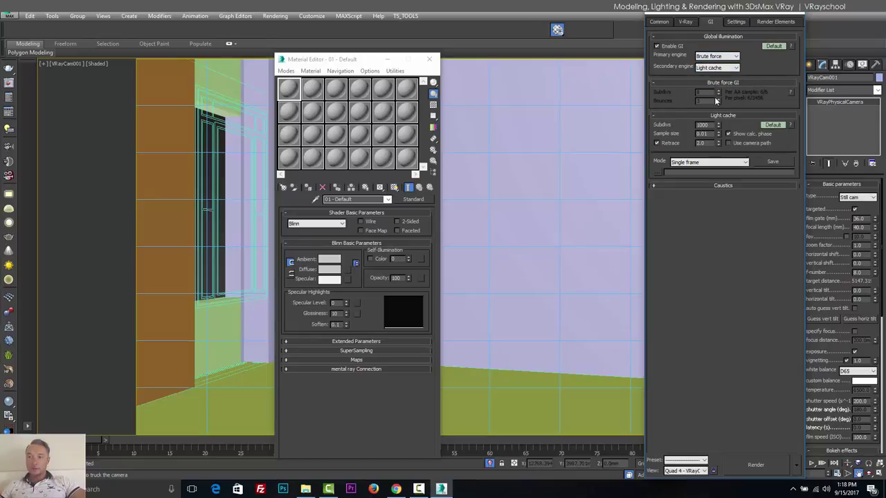
{"action": "left_click", "coordinate": [720, 58]}
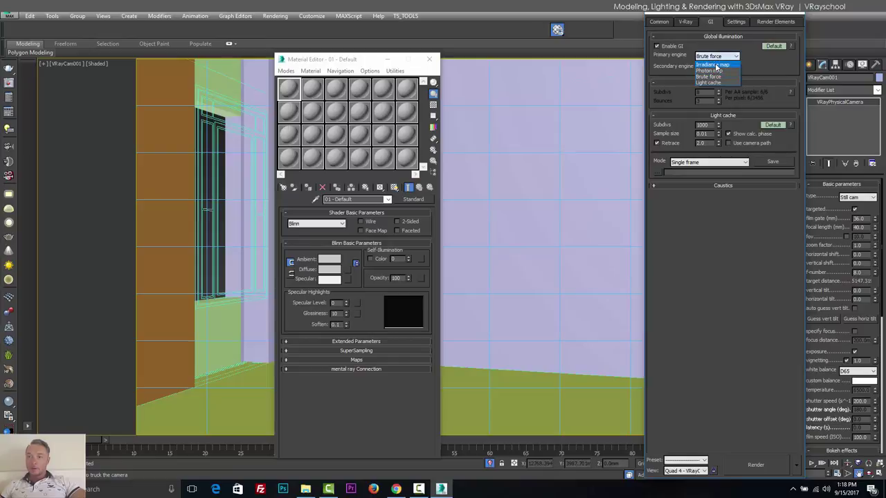
{"action": "left_click", "coordinate": [711, 62]}
{"action": "left_click", "coordinate": [720, 83]}
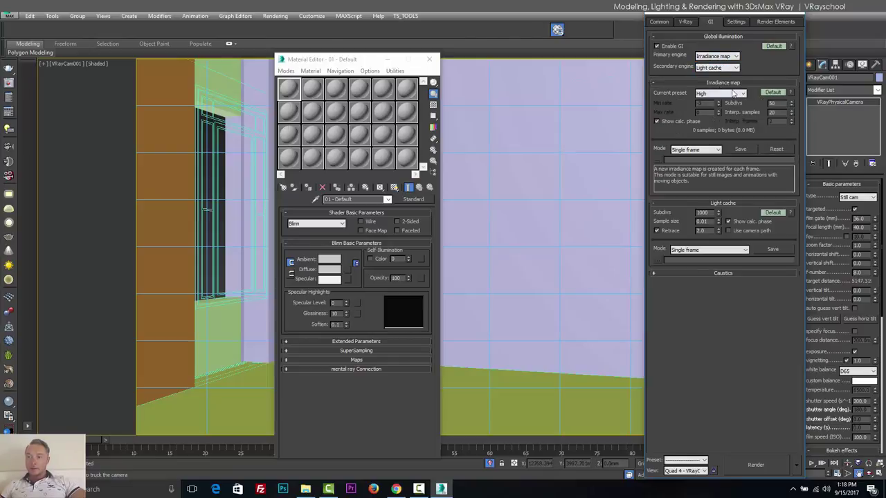
Step: Set the irradiance map preset to Low with 35 subdivs and 15 interpolation samples, and the light cache subdivs to 500
{"action": "left_click", "coordinate": [719, 93]}
{"action": "left_click", "coordinate": [709, 115]}
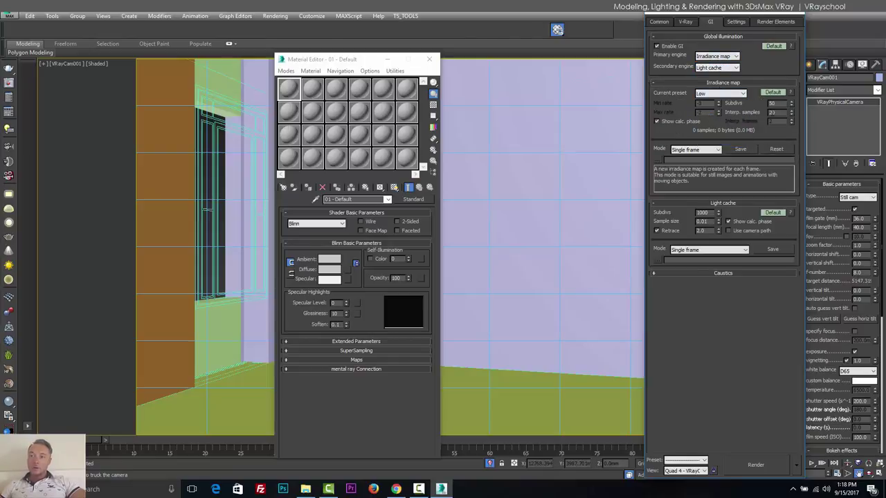
{"action": "left_click_drag", "start_coordinate": [780, 103], "coordinate": [742, 103]}
{"action": "type", "text": "35"}
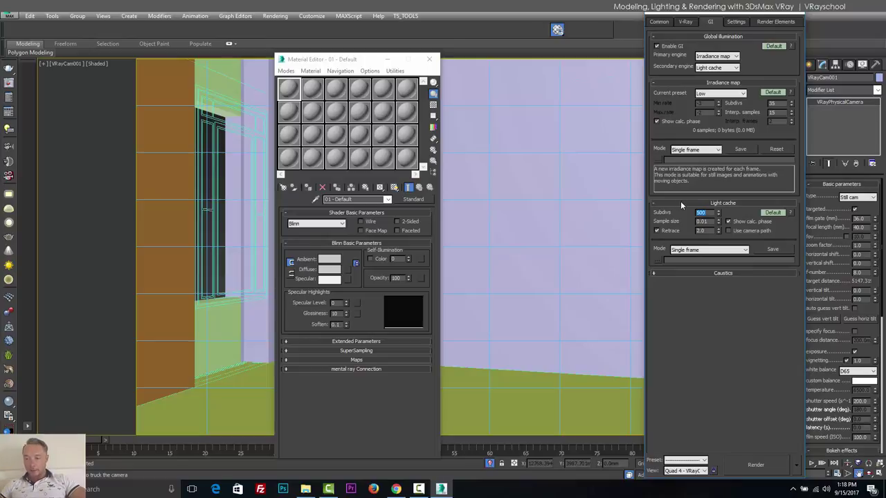
Step: Review the Settings and Render Elements pages of the render setup
{"action": "left_click", "coordinate": [735, 22]}
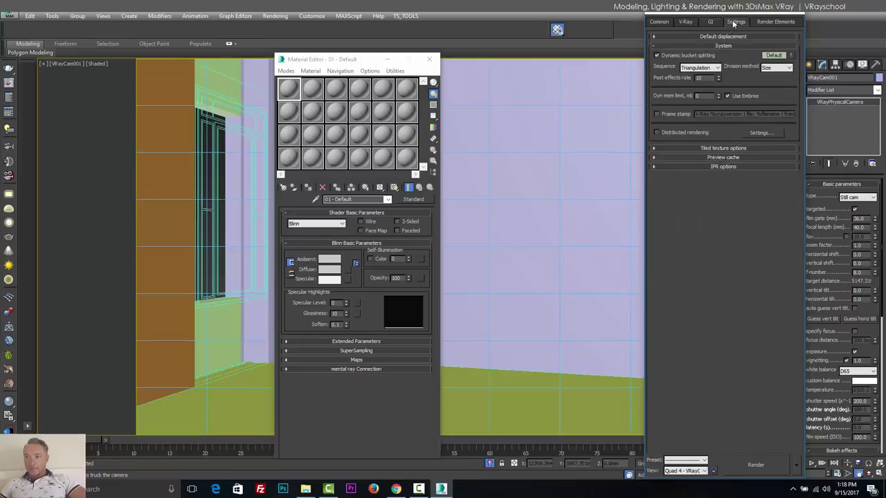
{"action": "left_click", "coordinate": [769, 23]}
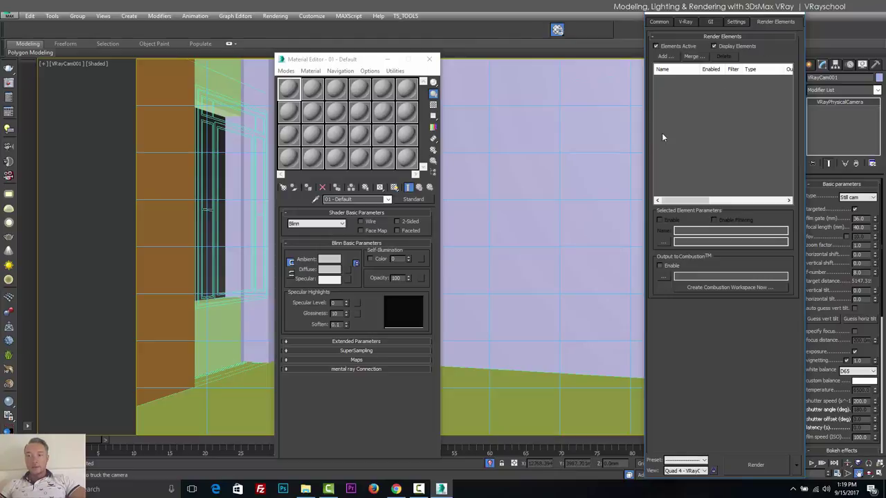
{"action": "left_click", "coordinate": [736, 22]}
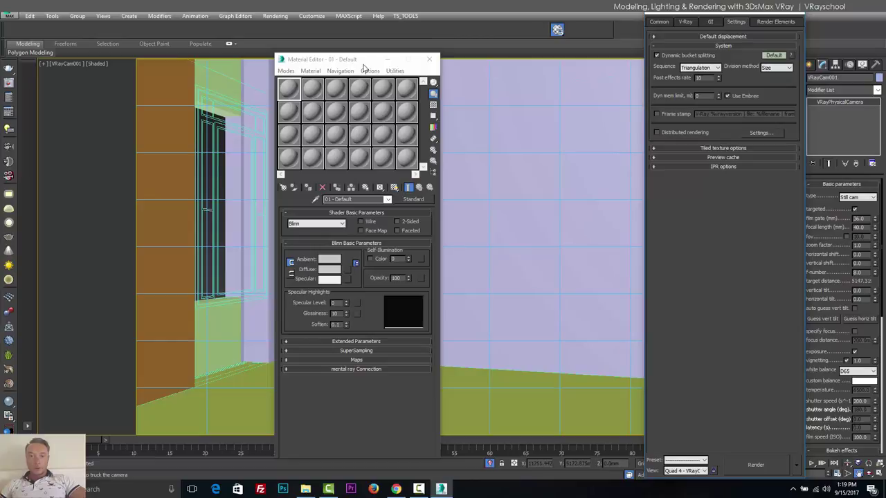
Step: Start a test render of the camera view, cancel it, and close the Material Editor, V-Ray messages, render setup and frame buffer
{"action": "left_click_drag", "start_coordinate": [367, 63], "coordinate": [398, 56]}
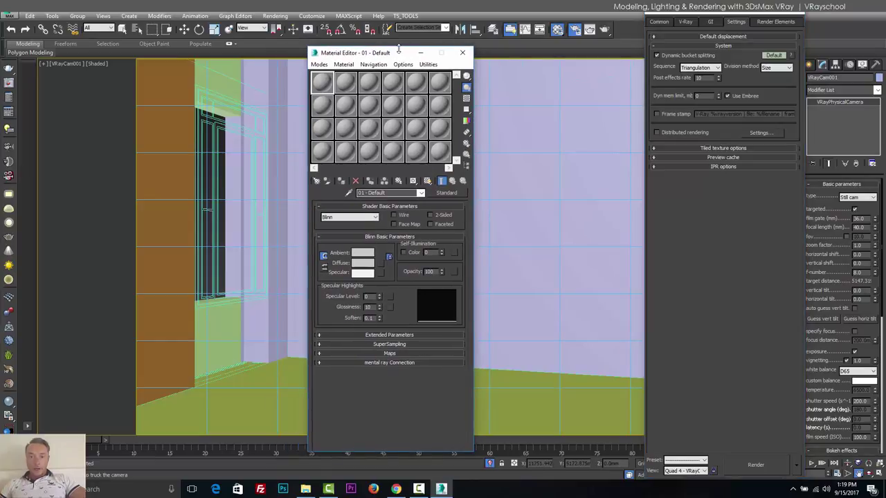
{"action": "left_click", "coordinate": [606, 32]}
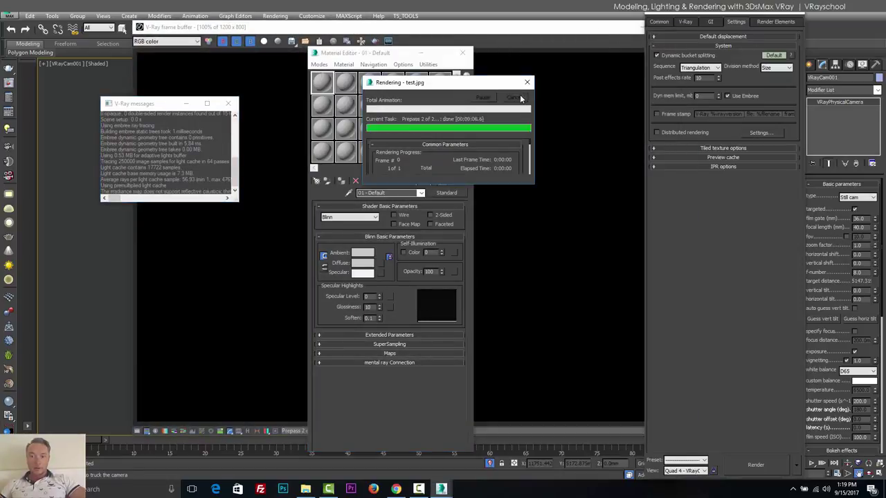
{"action": "left_click", "coordinate": [524, 97]}
{"action": "left_click", "coordinate": [462, 53]}
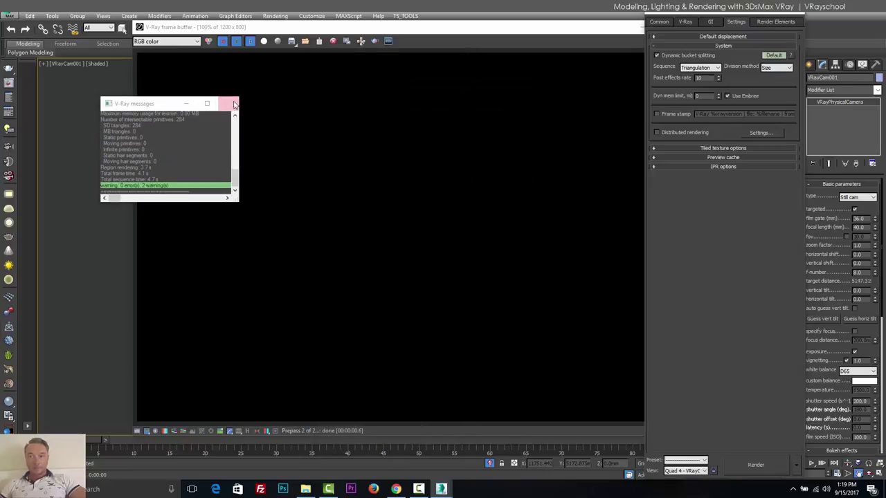
{"action": "left_click", "coordinate": [753, 6]}
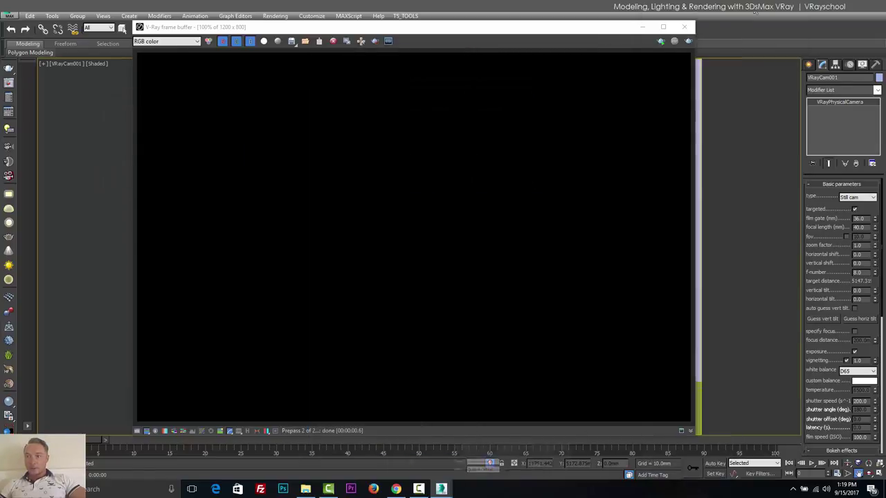
{"action": "left_click", "coordinate": [683, 29]}
Step: Create a VRaySun in the Top wireframe view, aimed from outside through the windows to the room's far wall, with a VRaySky environment map
{"action": "left_click", "coordinate": [809, 64]}
{"action": "left_click", "coordinate": [834, 79]}
{"action": "left_click", "coordinate": [837, 93]}
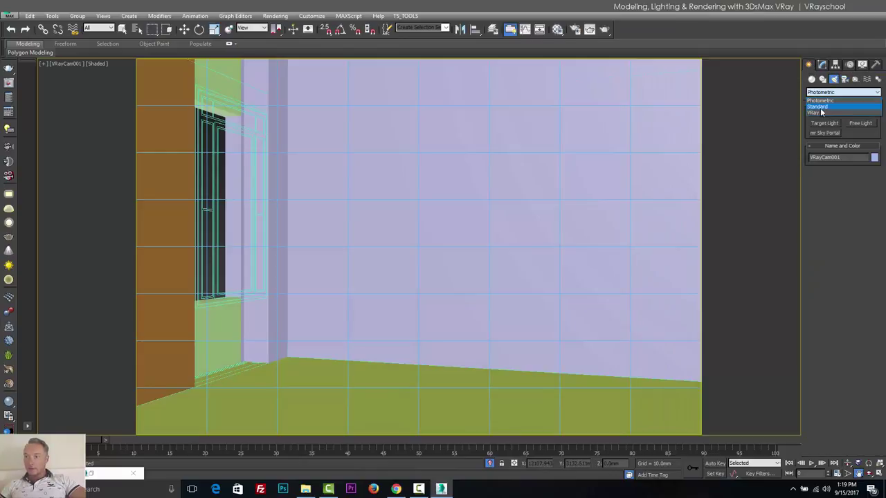
{"action": "left_click", "coordinate": [820, 109]}
{"action": "left_click", "coordinate": [861, 133]}
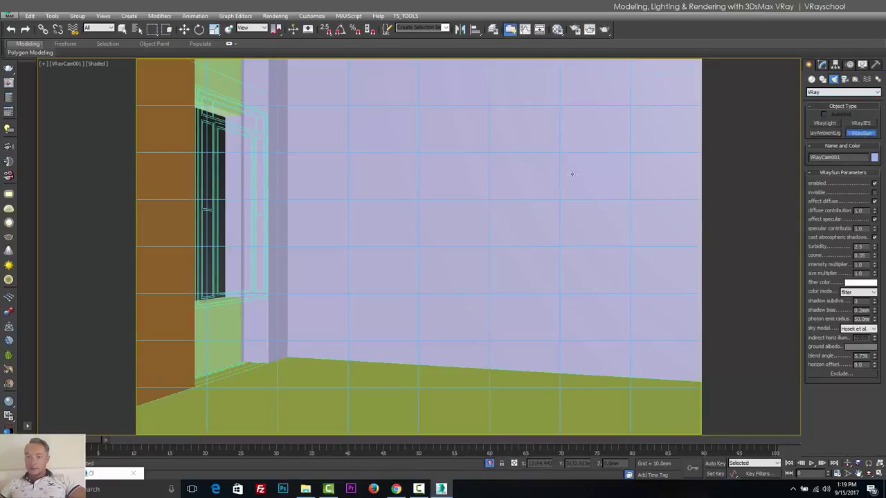
{"action": "key", "text": "t"}
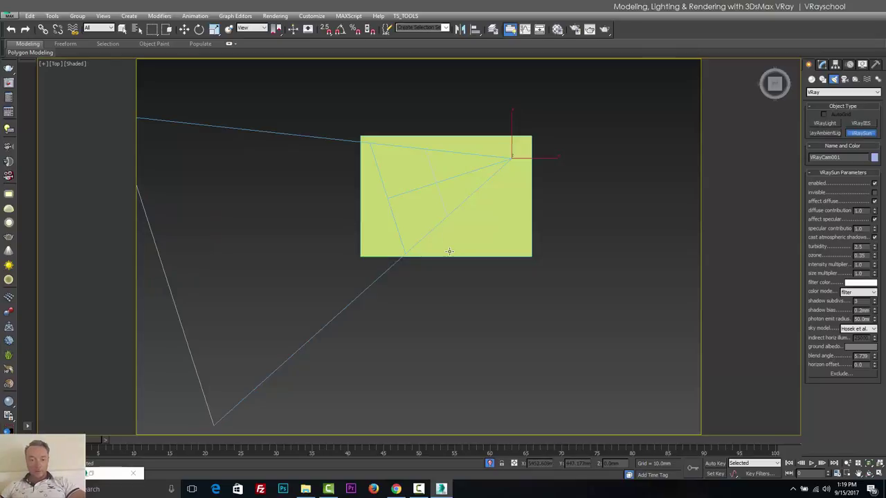
{"action": "key", "text": "F3"}
{"action": "mouse_move", "coordinate": [528, 324]}
{"action": "left_mouse_down"}
{"action": "mouse_move", "coordinate": [450, 239]}
{"action": "mouse_move", "coordinate": [374, 180]}
{"action": "left_mouse_up"}
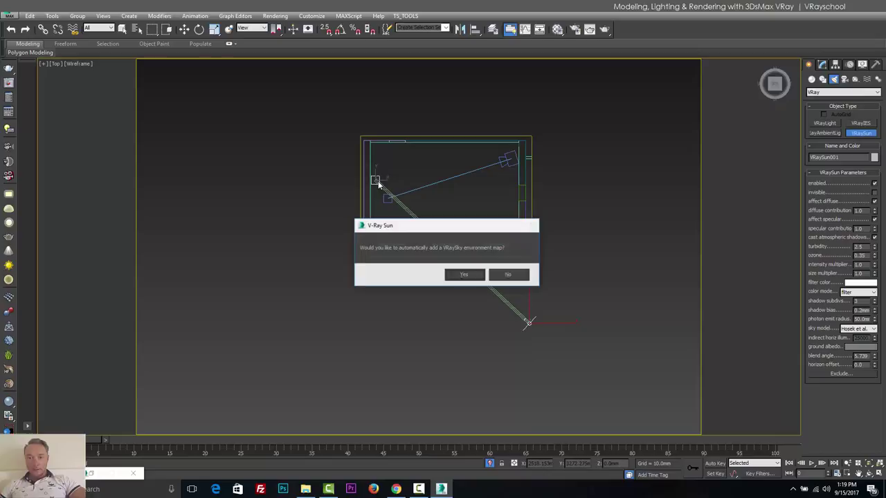
{"action": "left_click", "coordinate": [471, 275]}
Step: Raise the sun to about 3450 mm height in the Left view and return to the camera view
{"action": "key", "text": "l"}
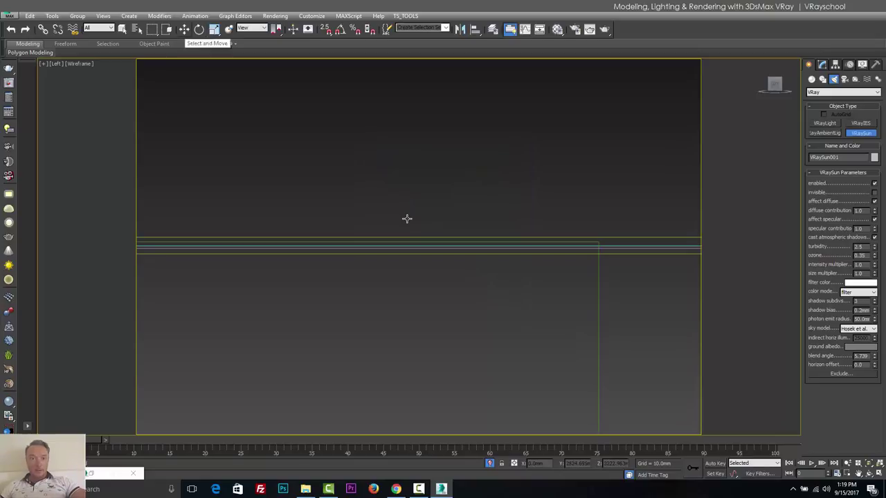
{"action": "key", "text": "w"}
{"action": "scroll", "coordinate": [407, 219], "scroll_direction": "down", "scroll_amount": 10}
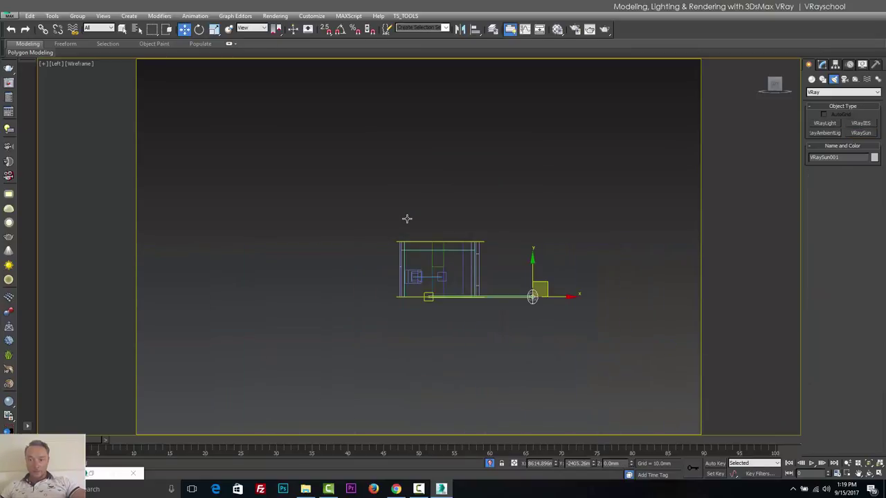
{"action": "mouse_move", "coordinate": [532, 270]}
{"action": "left_mouse_down"}
{"action": "mouse_move", "coordinate": [532, 203]}
{"action": "mouse_move", "coordinate": [532, 233]}
{"action": "left_mouse_up"}
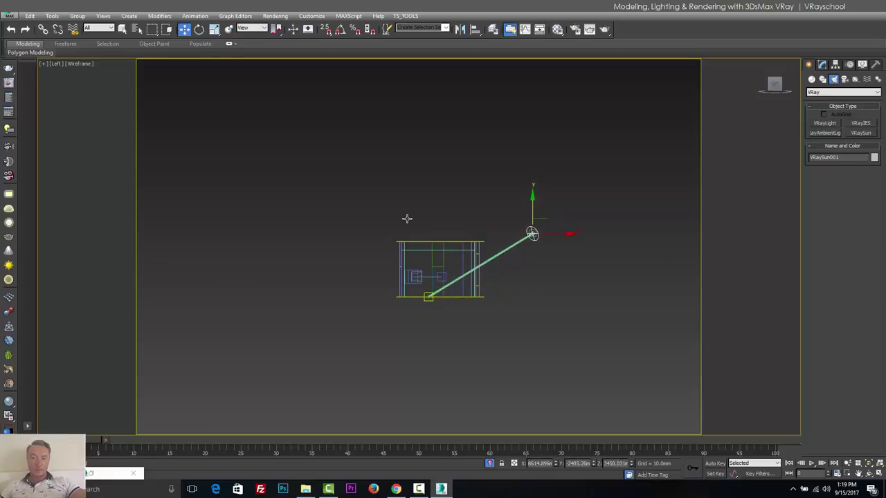
{"action": "key", "text": "t"}
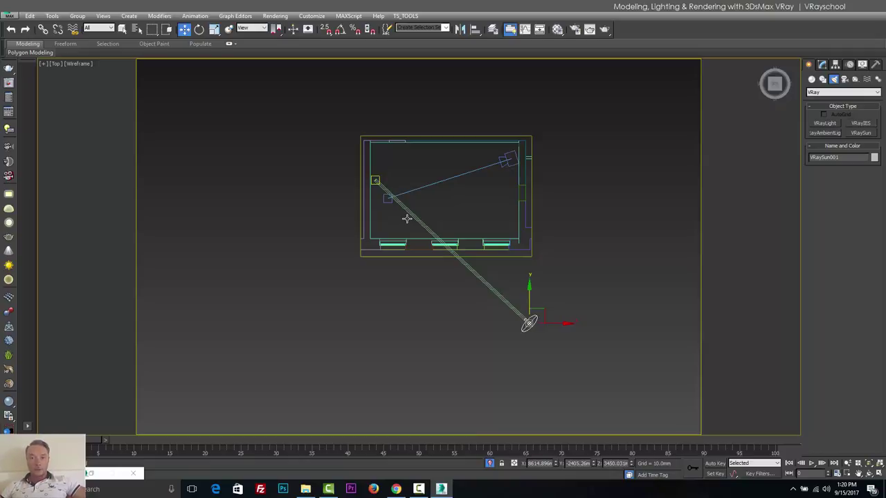
{"action": "key", "text": "c"}
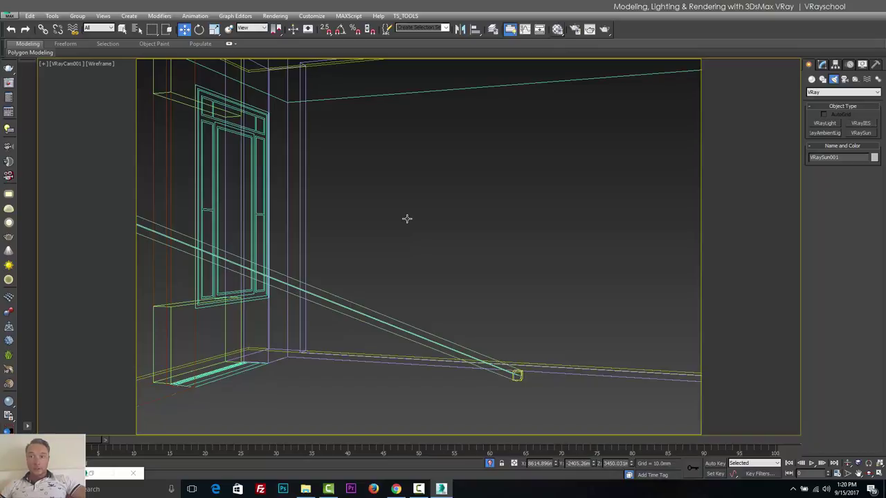
Step: Load the **Clay_128_VRaydirt library material into the first material slot and open its diffuse VRayDirt map
{"action": "key", "text": "m"}
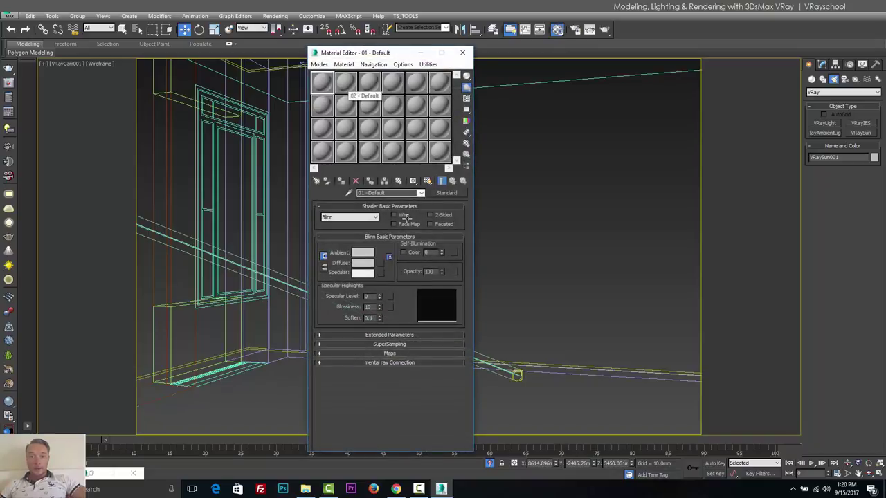
{"action": "left_click", "coordinate": [446, 193]}
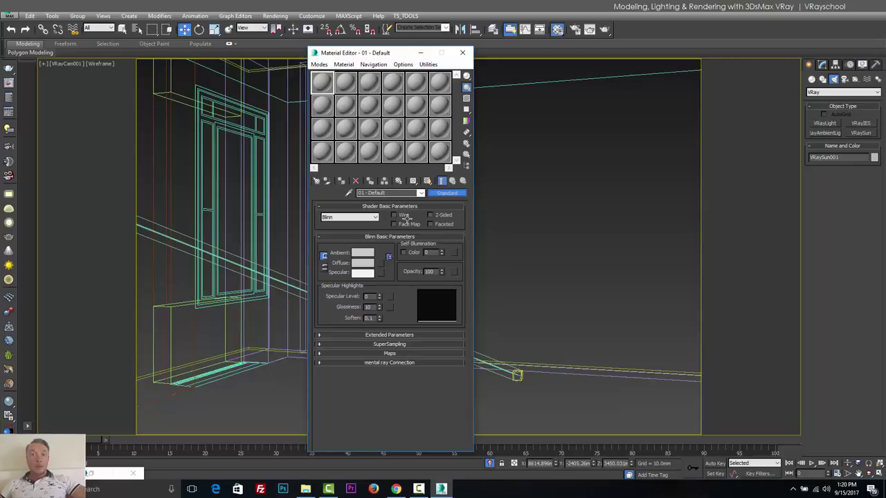
{"action": "key", "text": "g"}
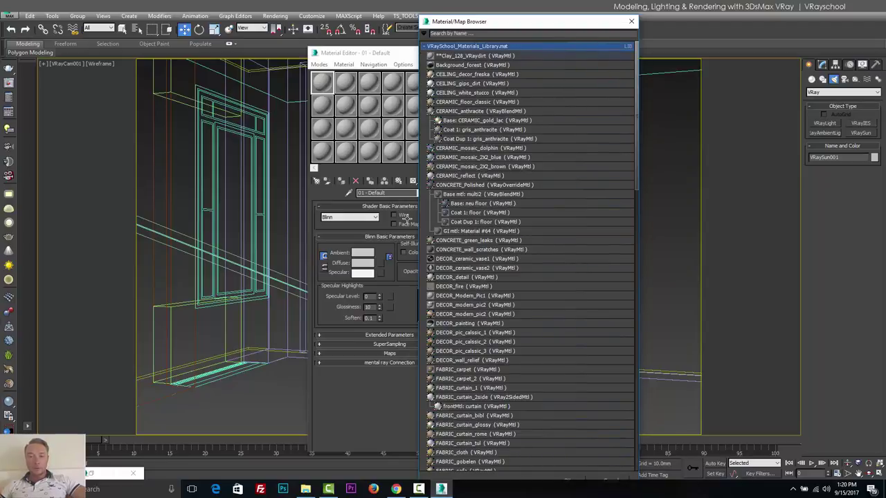
{"action": "key", "text": "Down"}
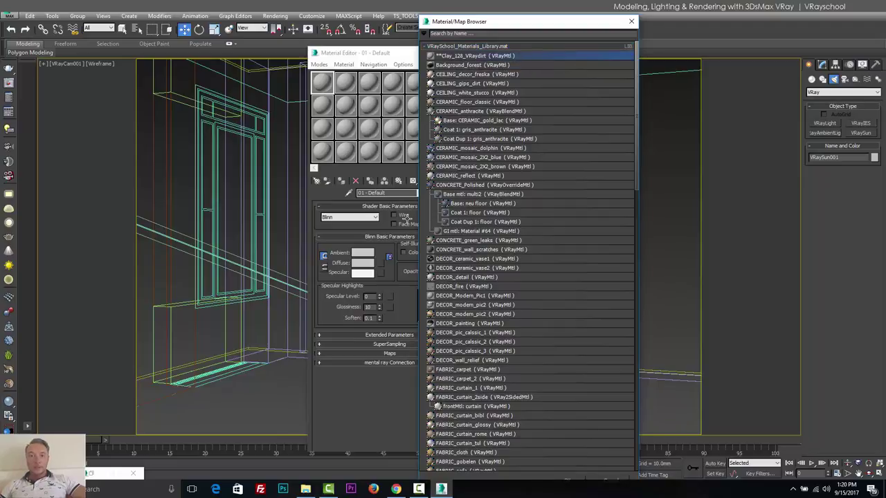
{"action": "key", "text": "Return"}
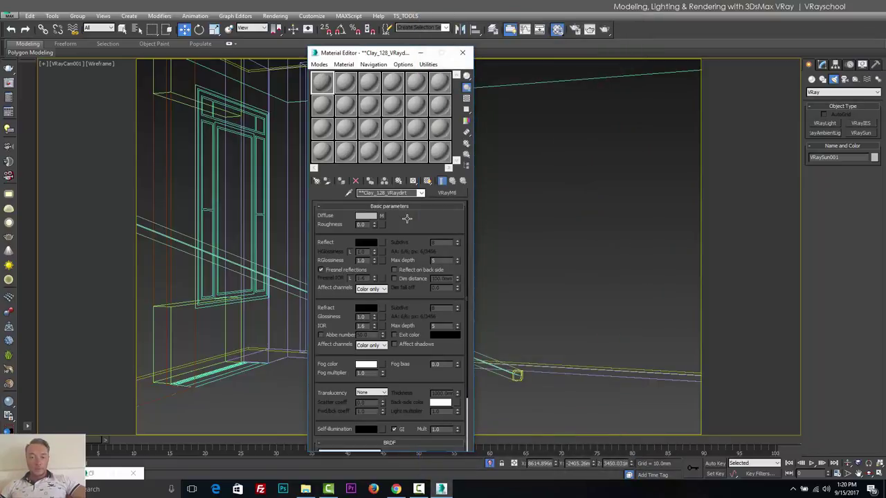
{"action": "left_click", "coordinate": [407, 219]}
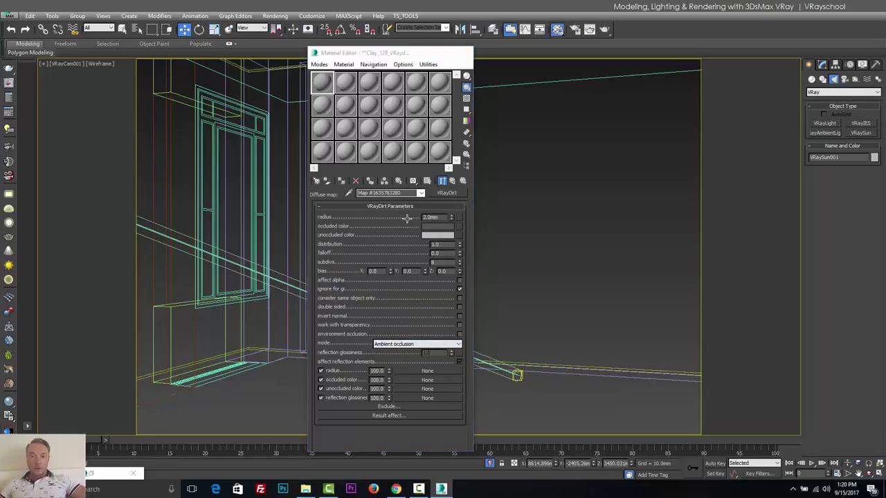
{"action": "key", "text": "m"}
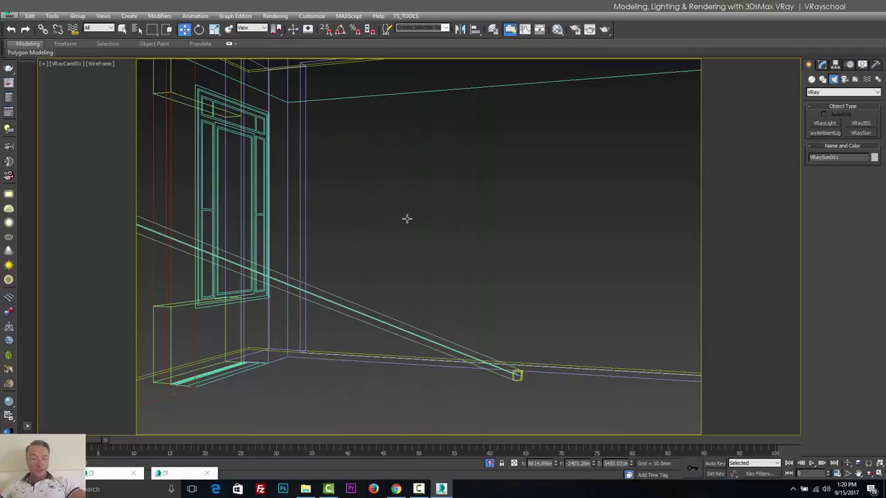
Step: Shade the camera view, limit selection to Geometry, select all objects and assign the clay material to them
{"action": "key", "text": "F3"}
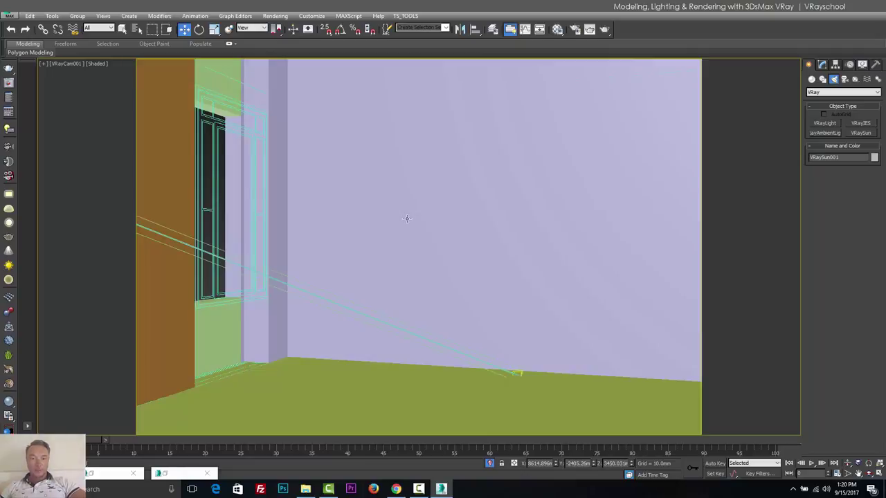
{"action": "left_click", "coordinate": [98, 27]}
{"action": "left_click", "coordinate": [98, 42]}
{"action": "key", "text": "ctrl+a"}
{"action": "key", "text": "m"}
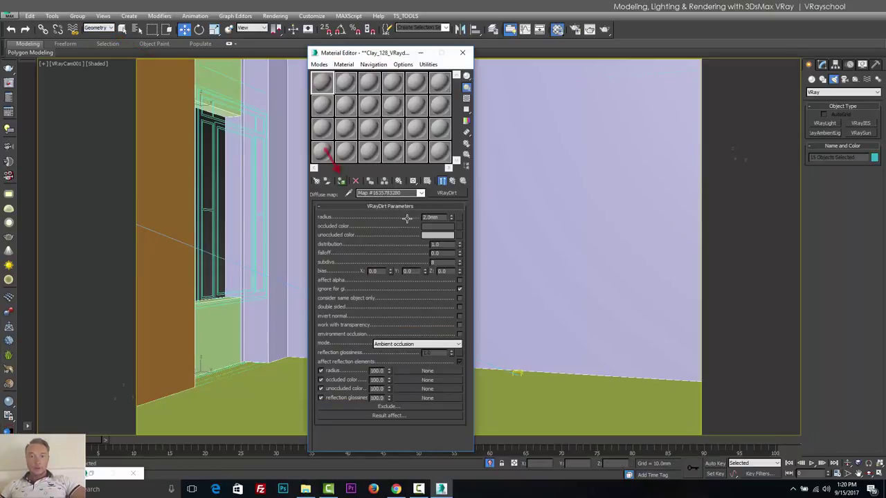
{"action": "left_click", "coordinate": [341, 180]}
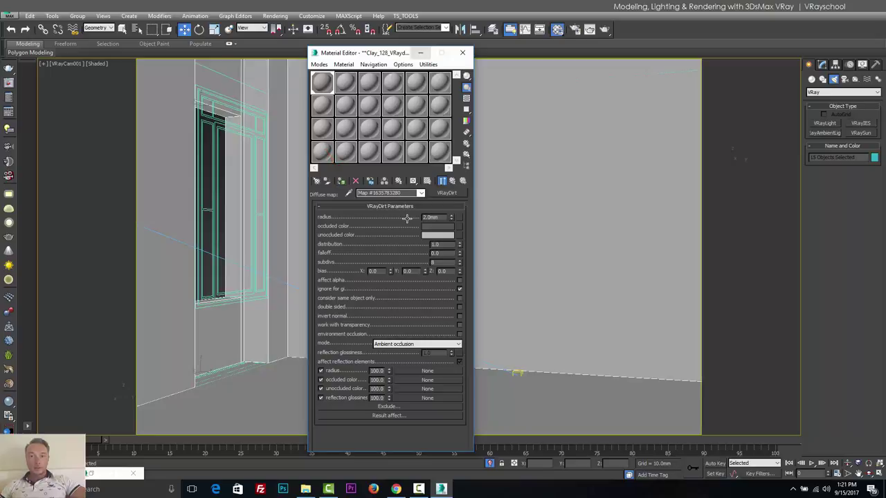
{"action": "left_click", "coordinate": [420, 52]}
Step: Render the clay-covered room from the camera view, and put away the V-Ray messages and frame buffer
{"action": "left_click", "coordinate": [407, 219]}
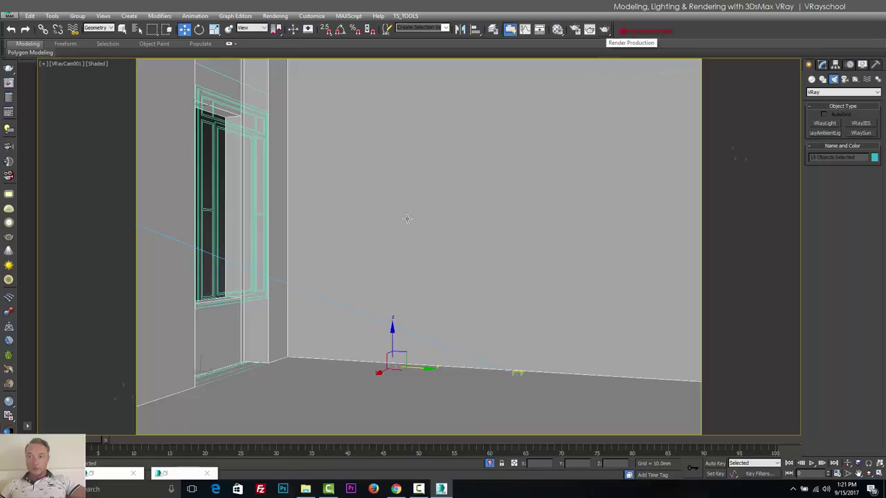
{"action": "key", "text": "shift+q"}
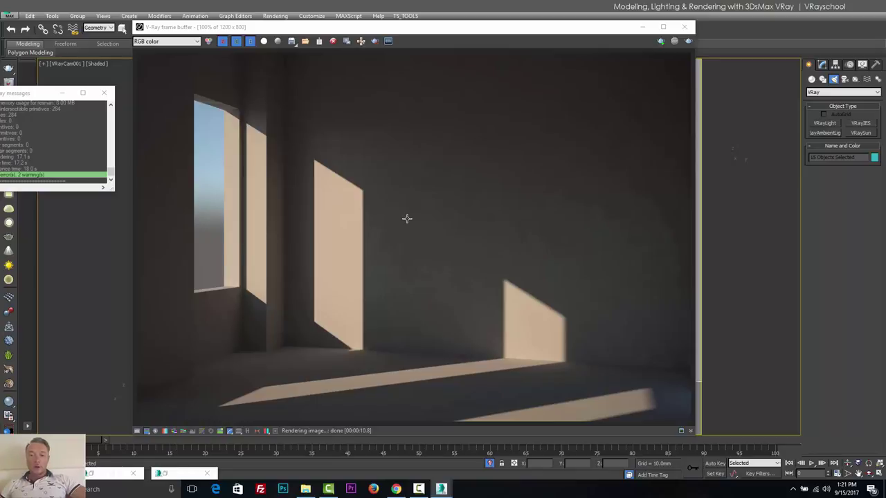
{"action": "left_click", "coordinate": [104, 93]}
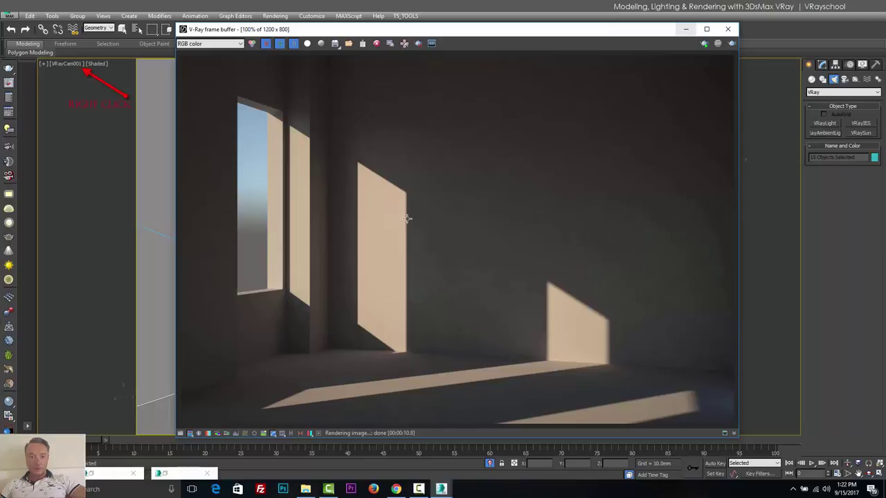
{"action": "key", "text": "super+Down"}
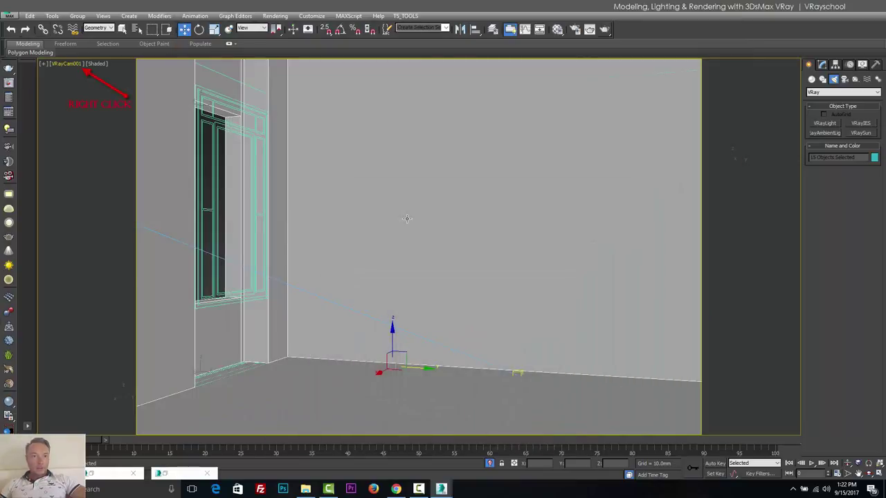
Step: Select the view's camera and set its focal length to 24 mm after trying wider values
{"action": "right_click", "coordinate": [66, 63]}
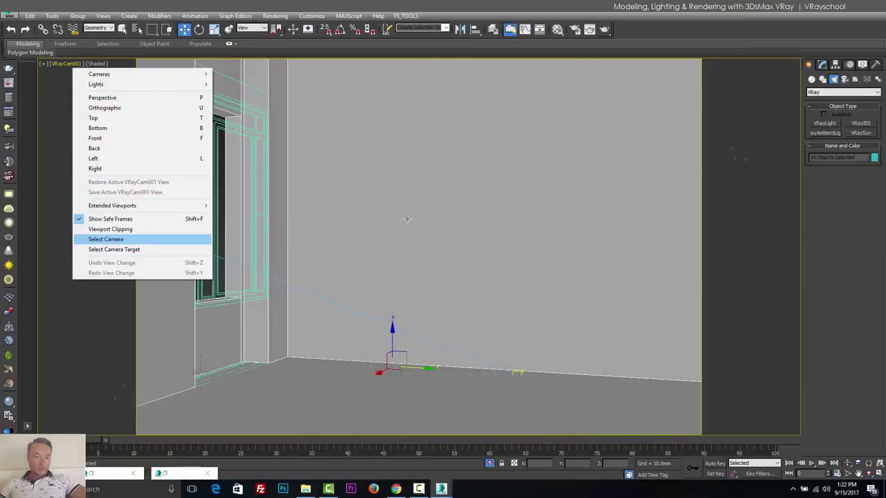
{"action": "left_click", "coordinate": [105, 239]}
{"action": "left_click", "coordinate": [822, 64]}
{"action": "left_click_drag", "start_coordinate": [875, 227], "coordinate": [875, 299]}
{"action": "scroll", "coordinate": [407, 218], "scroll_direction": "down", "scroll_amount": 12}
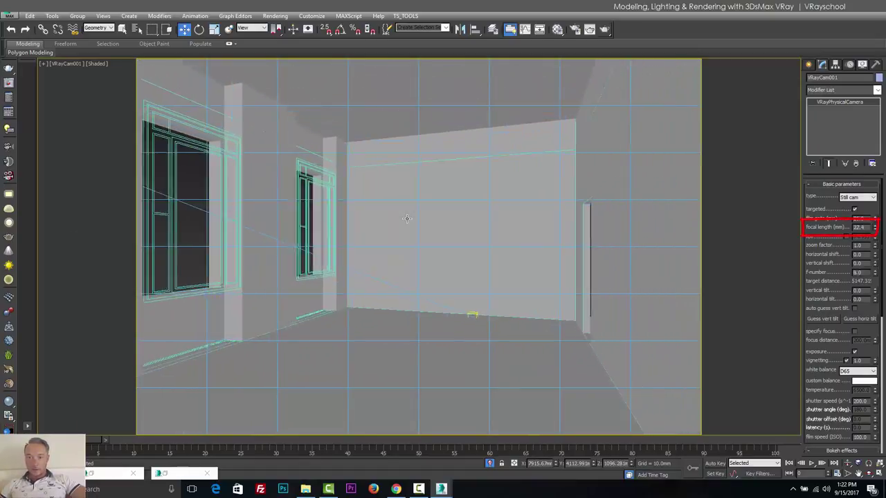
{"action": "scroll", "coordinate": [407, 219], "scroll_direction": "down", "scroll_amount": 8}
{"action": "scroll", "coordinate": [407, 219], "scroll_direction": "up", "scroll_amount": 8}
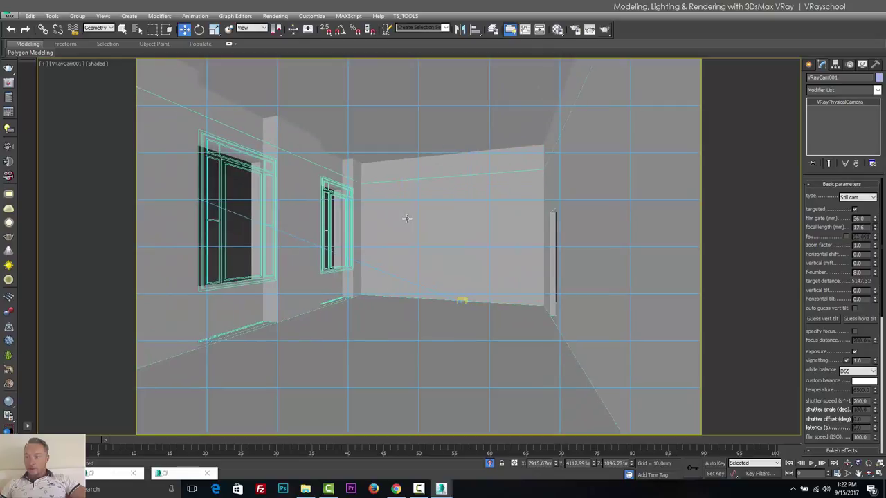
{"action": "scroll", "coordinate": [406, 218], "scroll_direction": "up", "scroll_amount": 1}
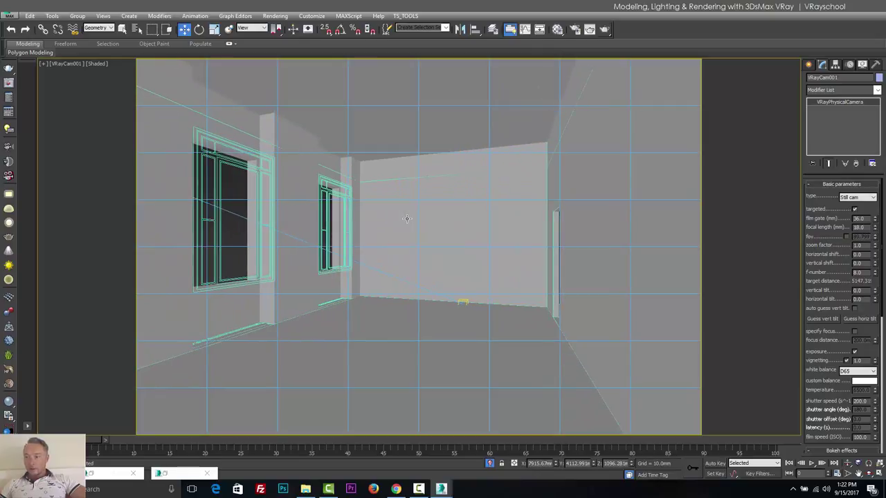
{"action": "double_click", "coordinate": [858, 227]}
{"action": "type", "text": "24"}
{"action": "key", "text": "Return"}
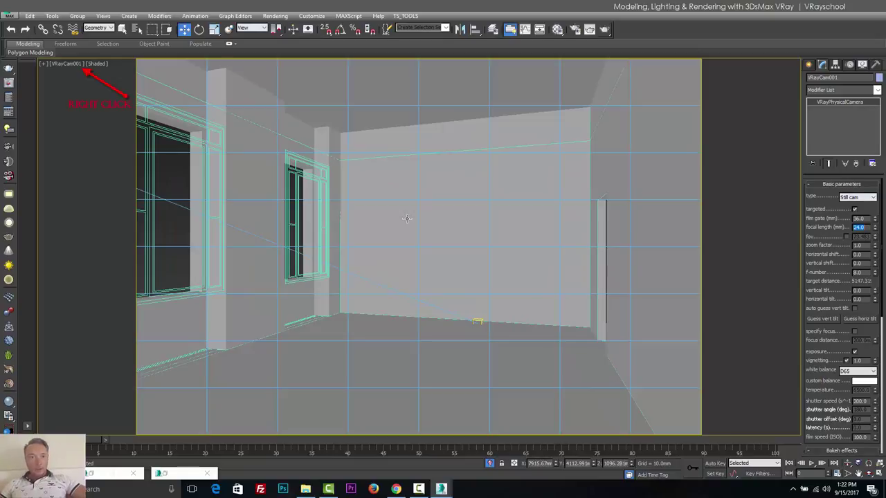
Step: Select the camera target and move it about -941 mm along Y to bring both windows into the frame
{"action": "right_click", "coordinate": [69, 64]}
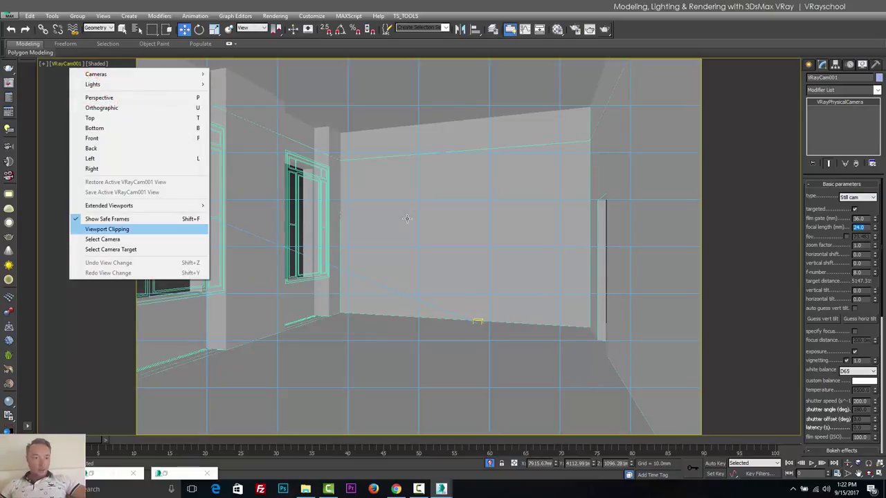
{"action": "left_click", "coordinate": [111, 250]}
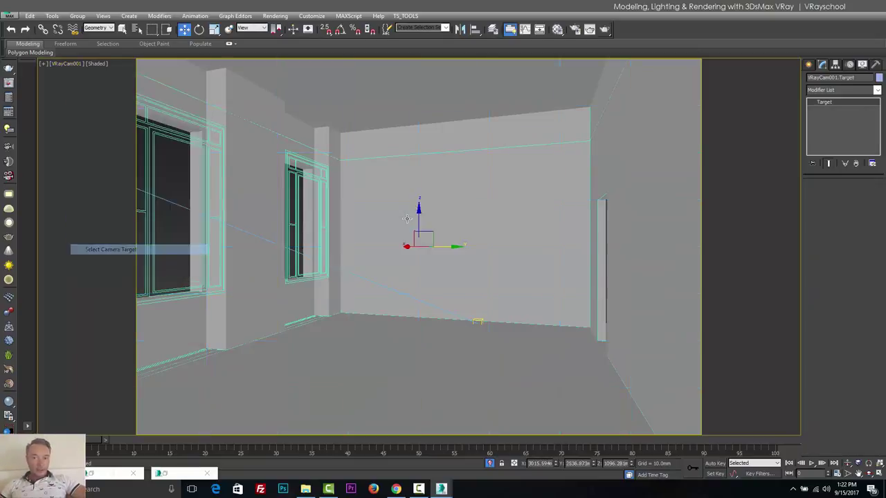
{"action": "left_click_drag", "start_coordinate": [409, 219], "coordinate": [407, 218]}
{"action": "key", "text": "ctrl+z"}
{"action": "key", "text": "ctrl+z"}
{"action": "key", "text": "ctrl+z"}
{"action": "key", "text": "ctrl+z"}
{"action": "key", "text": "ctrl+z"}
{"action": "key", "text": "ctrl+z"}
{"action": "key", "text": "ctrl+z"}
{"action": "key", "text": "ctrl+z"}
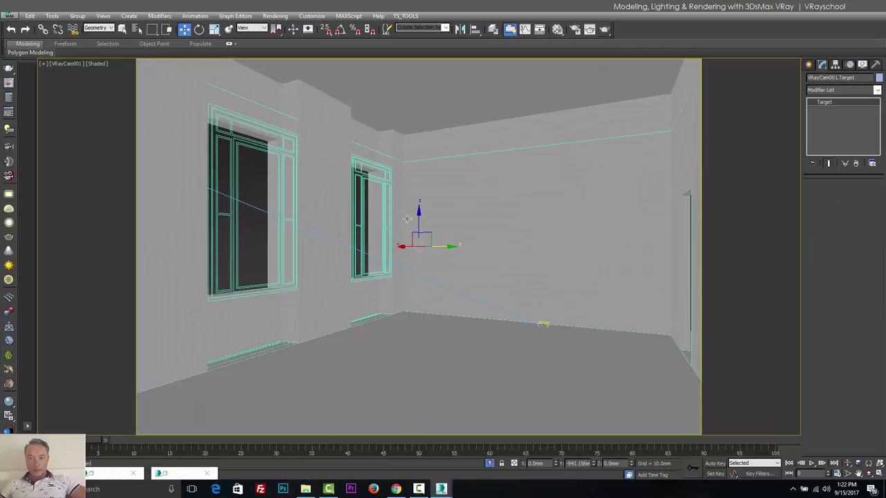
{"action": "key", "text": "ctrl+z"}
{"action": "key", "text": "ctrl+z"}
{"action": "key", "text": "ctrl+z"}
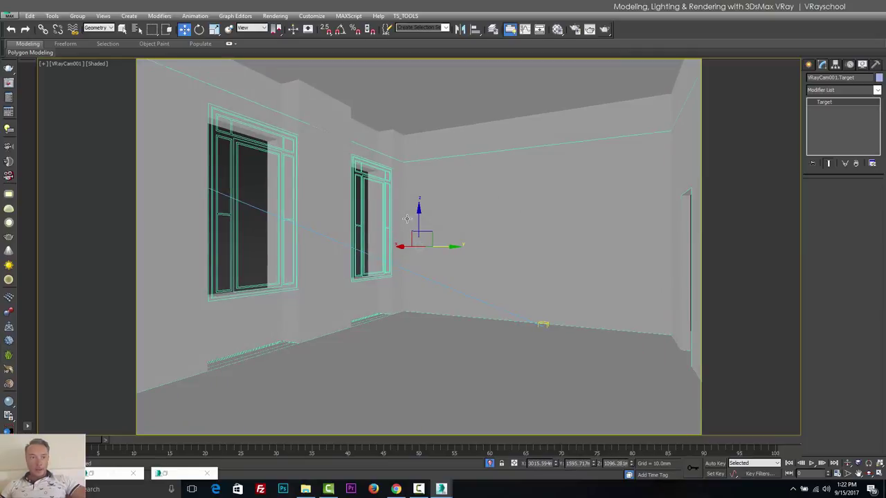
Step: Select the camera and set its f-number to 4, white balance to Neutral and shutter speed to 100
{"action": "left_click", "coordinate": [66, 64]}
{"action": "left_click", "coordinate": [97, 239]}
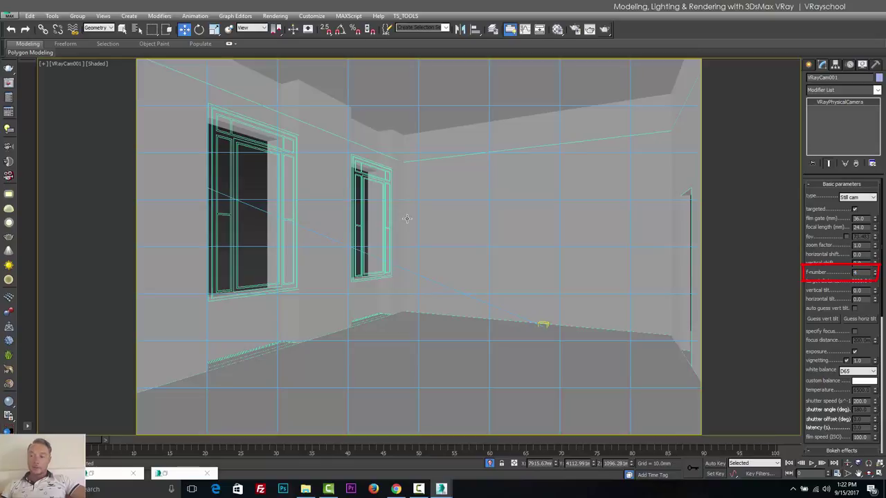
{"action": "key", "text": "Return"}
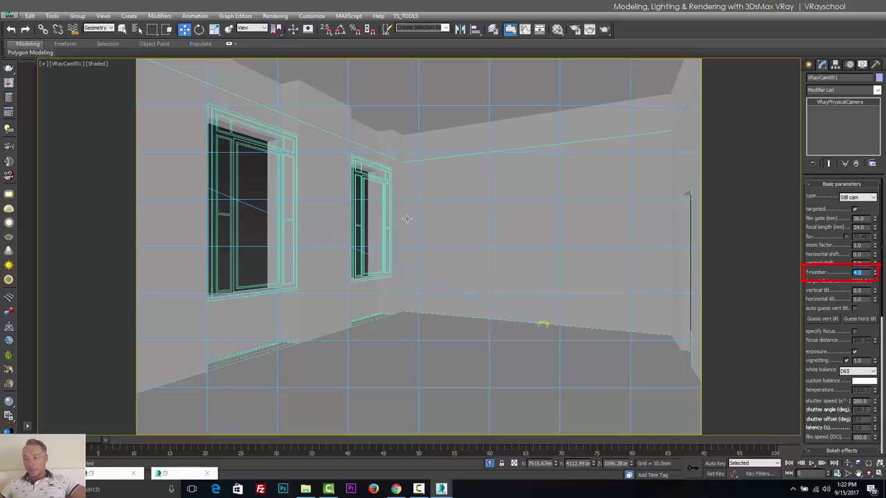
{"action": "scroll", "coordinate": [407, 219], "scroll_direction": "down", "scroll_amount": 3}
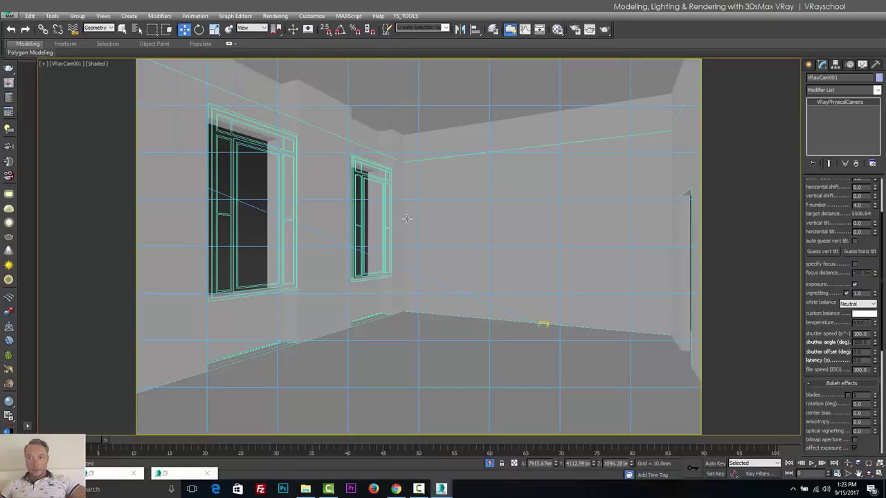
Step: Render the camera view, overwriting test.jpg, and close the frame buffer and V-Ray messages
{"action": "key", "text": "shift+q"}
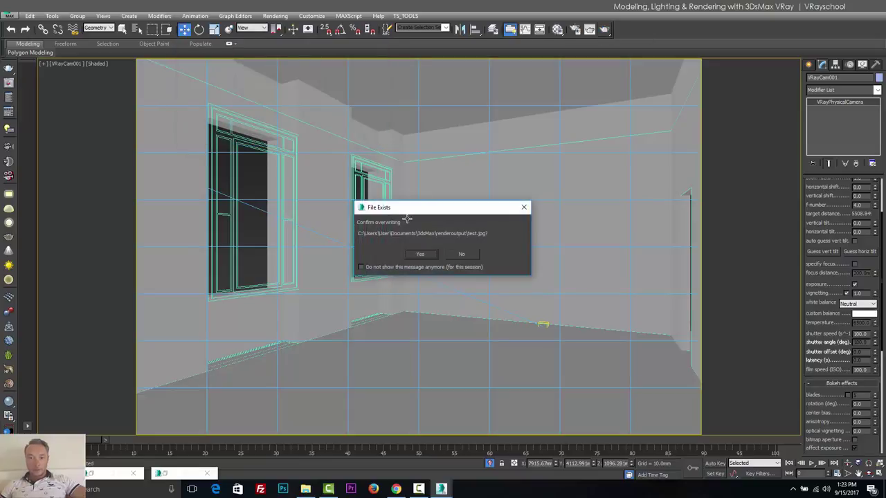
{"action": "key", "text": "Return"}
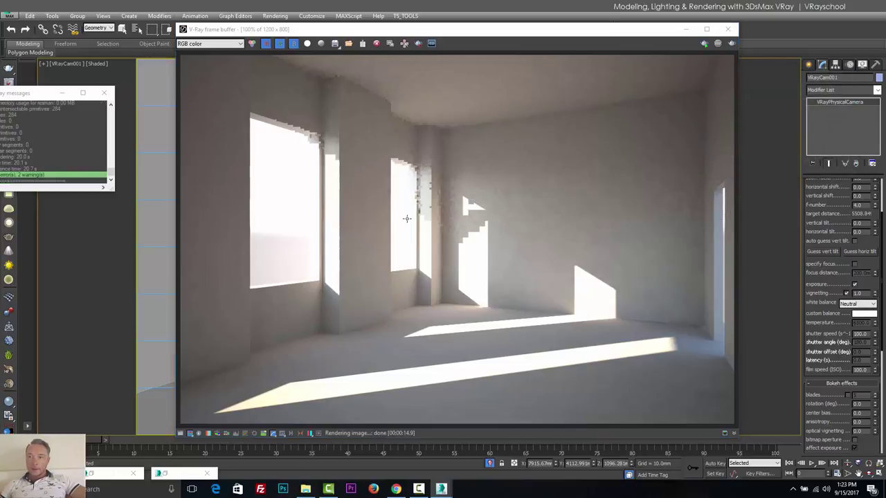
{"action": "key", "text": "alt+F4"}
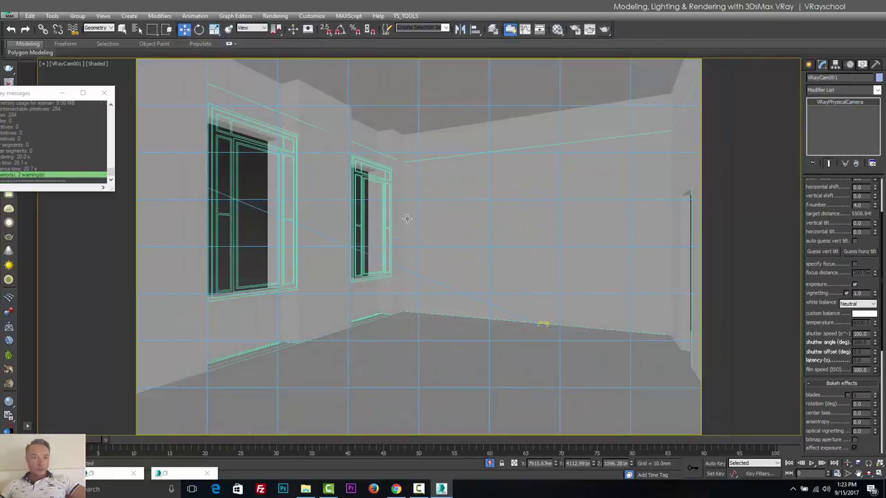
{"action": "key", "text": "alt+F4"}
Step: Choose WINDOW_ALL.max from the VRay_Interior_Workshop folder as the file to merge into the scene
{"action": "key", "text": "alt+f"}
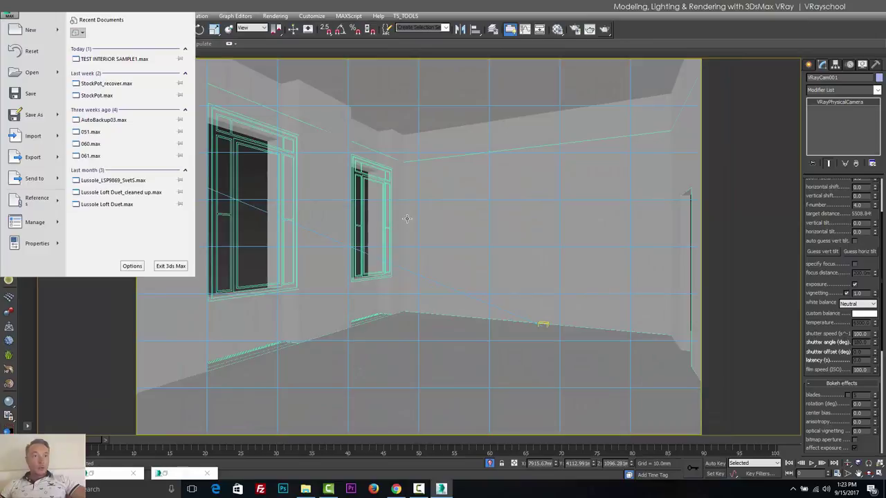
{"action": "mouse_move", "coordinate": [33, 136]}
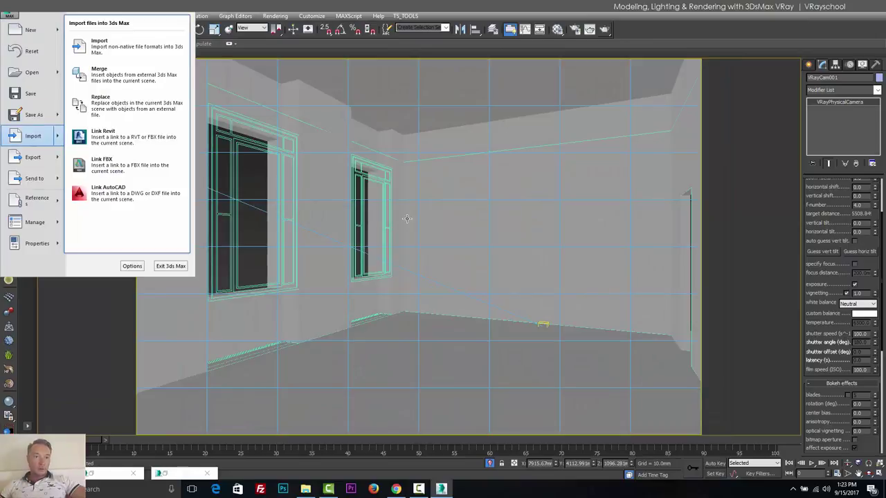
{"action": "key", "text": "Down"}
{"action": "key", "text": "Down"}
{"action": "key", "text": "Down"}
{"action": "key", "text": "Up"}
{"action": "key", "text": "Up"}
{"action": "key", "text": "Down"}
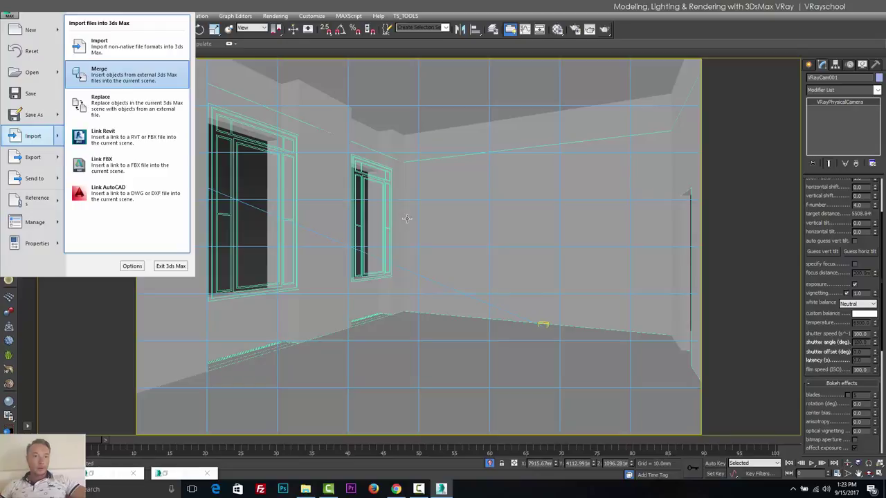
{"action": "key", "text": "Up"}
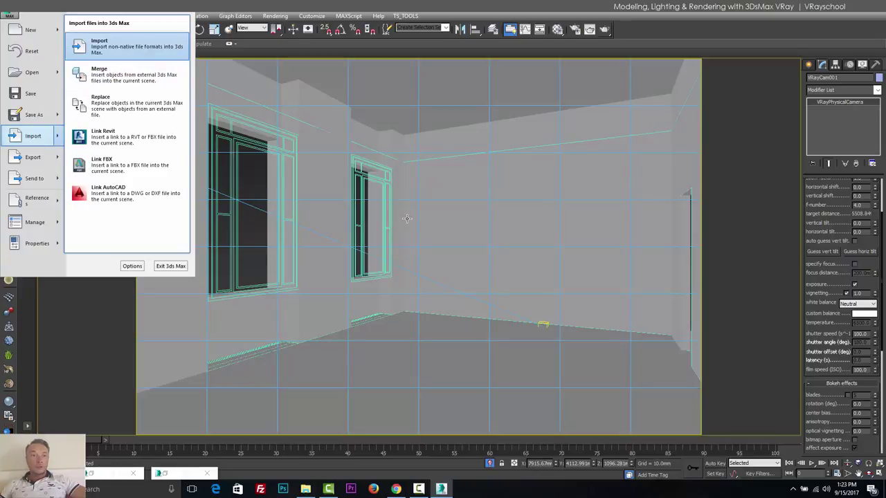
{"action": "key", "text": "Down"}
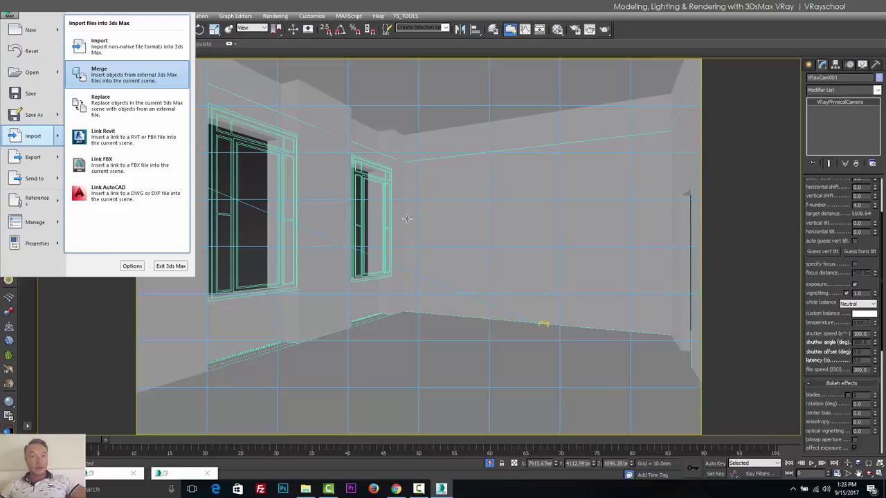
{"action": "key", "text": "Return"}
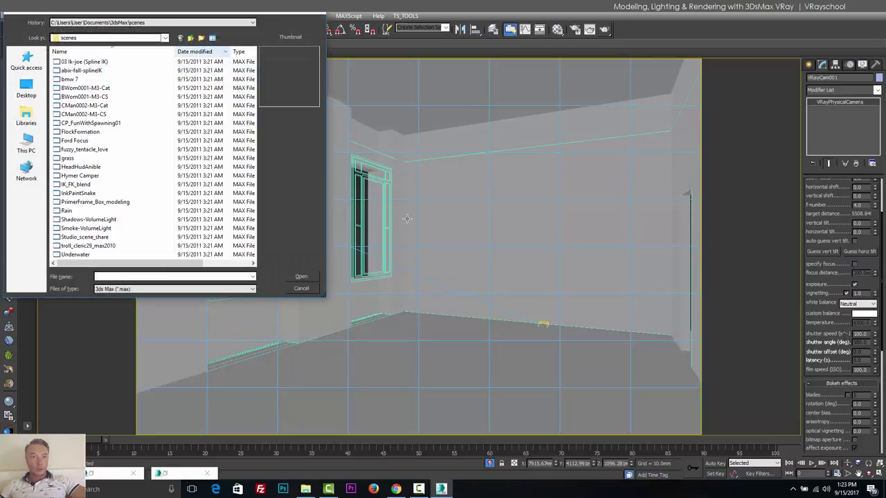
{"action": "left_click", "coordinate": [165, 37]}
{"action": "scroll", "coordinate": [104, 174], "scroll_direction": "down", "scroll_amount": 9}
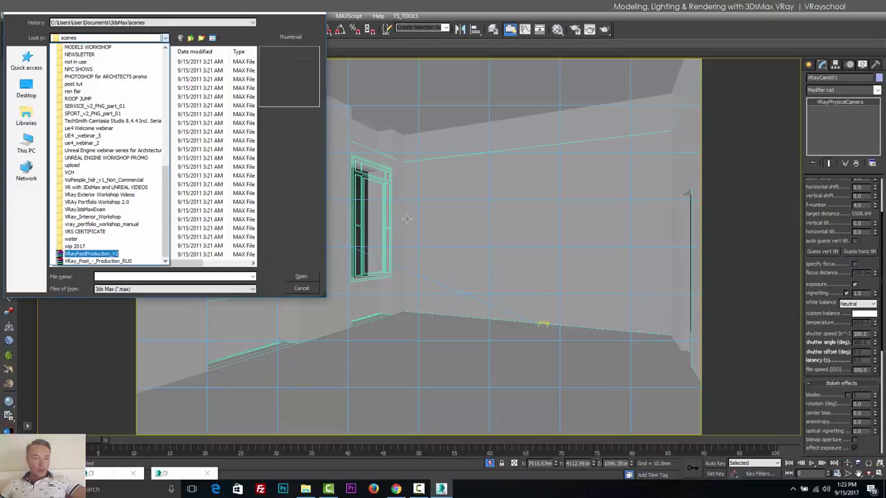
{"action": "left_click", "coordinate": [93, 217]}
{"action": "double_click", "coordinate": [172, 80]}
{"action": "key", "text": "Return"}
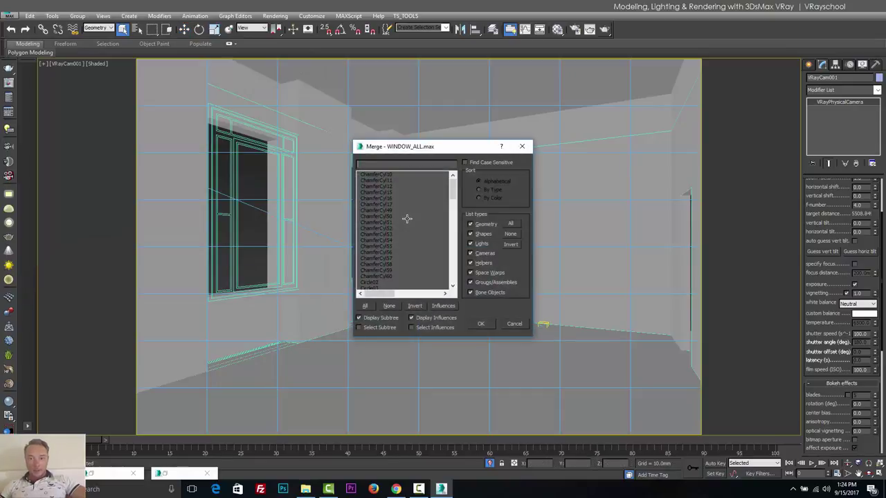
Step: Merge every object listed in WINDOW_ALL.max into the room scene
{"action": "left_click", "coordinate": [376, 259]}
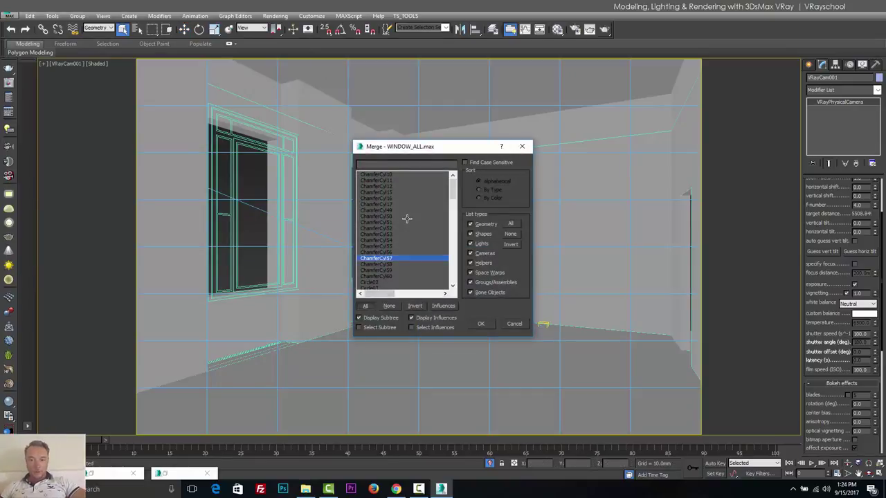
{"action": "key", "text": "ctrl+a"}
{"action": "key", "text": "Return"}
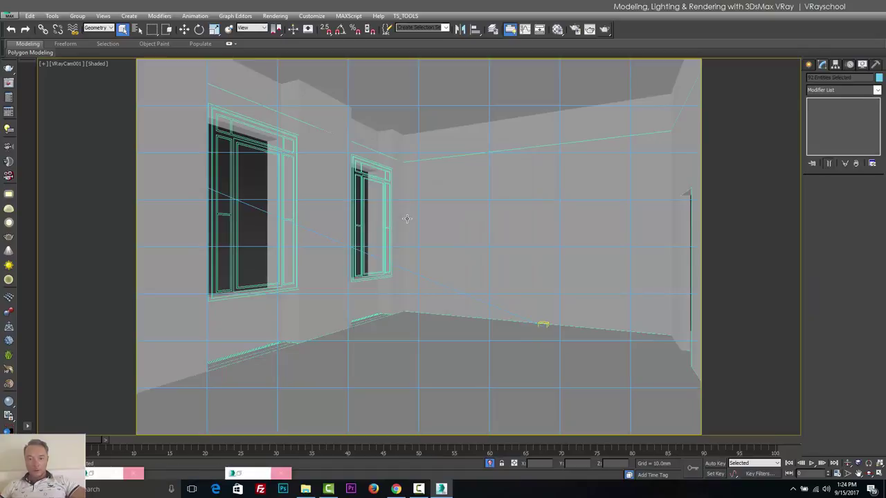
Step: Delete all the merged windows except the double-casement one with small gridded panes and a sill
{"action": "key", "text": "p"}
{"action": "left_click", "coordinate": [445, 257]}
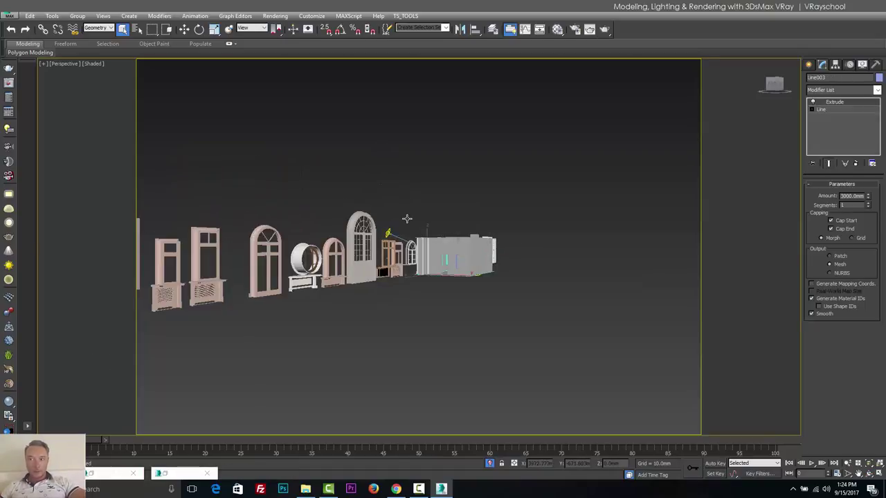
{"action": "mouse_move", "coordinate": [407, 219]}
{"action": "middle_mouse_down", "text": "alt"}
{"action": "mouse_move", "coordinate": [392, 220]}
{"action": "mouse_move", "coordinate": [407, 219]}
{"action": "middle_mouse_up", "text": "alt"}
{"action": "key", "text": "ctrl+a"}
{"action": "scroll", "coordinate": [406, 219], "scroll_direction": "up", "scroll_amount": 5}
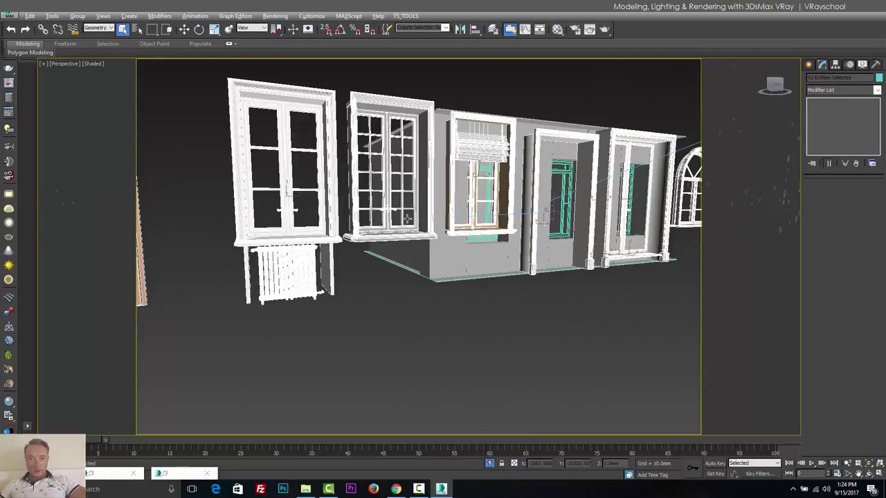
{"action": "left_click", "coordinate": [407, 218], "text": "alt"}
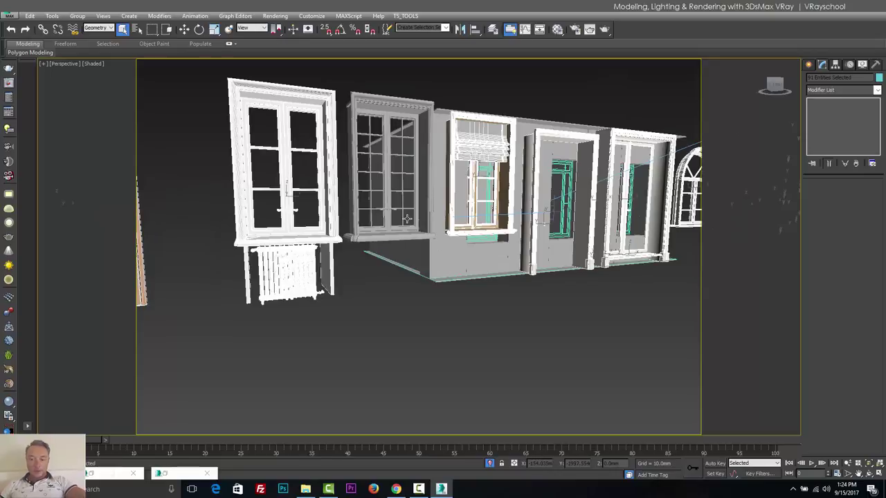
{"action": "key", "text": "Delete"}
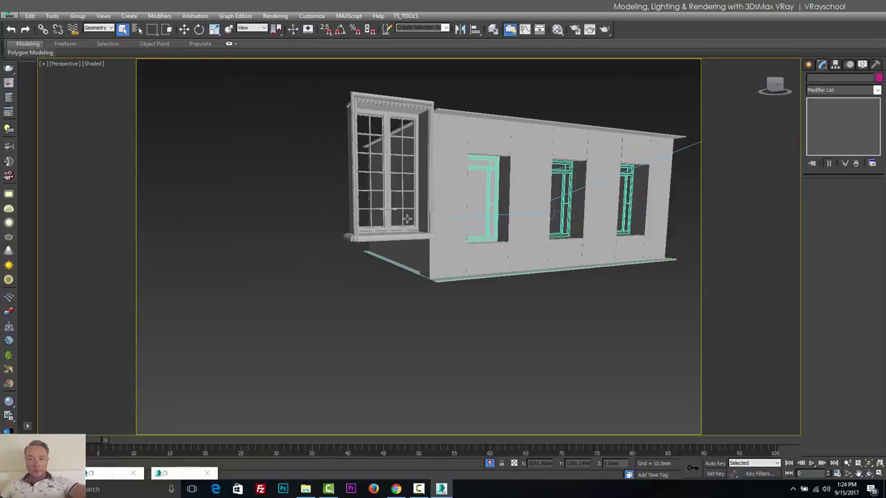
Step: Select the remaining merged window, enable angle snap, and show the scene from above in wireframe
{"action": "middle_click_drag", "start_coordinate": [407, 218], "coordinate": [325, 226], "text": "alt"}
{"action": "key", "text": "ctrl+a"}
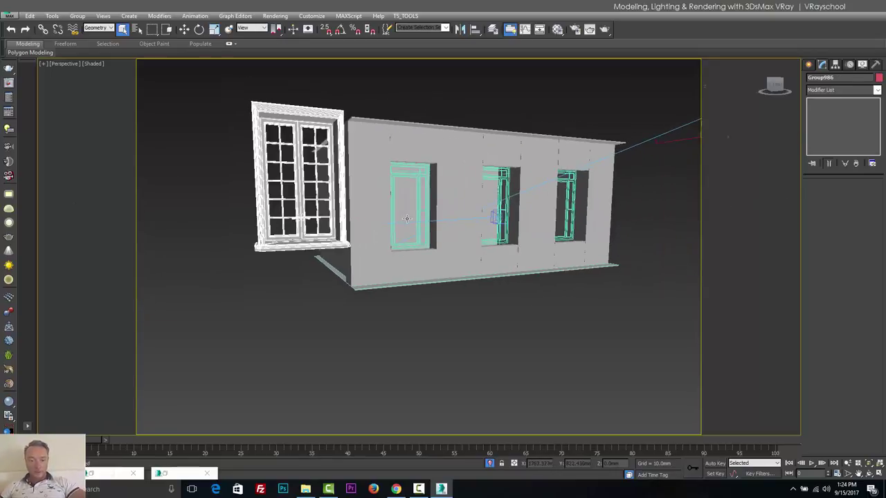
{"action": "key", "text": "t"}
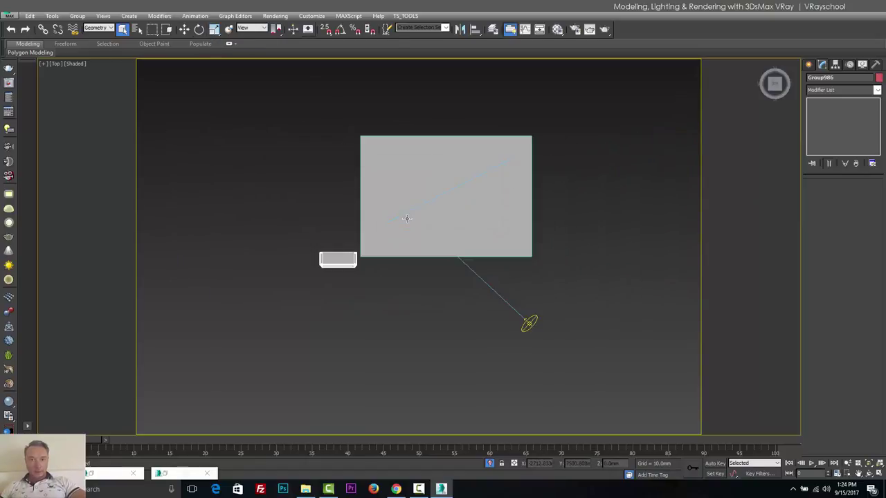
{"action": "key", "text": "s"}
{"action": "key", "text": "a"}
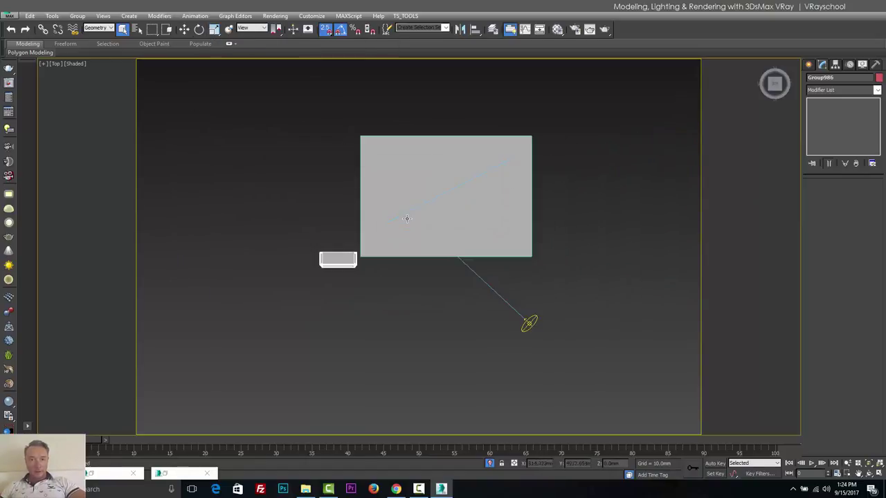
{"action": "key", "text": "s"}
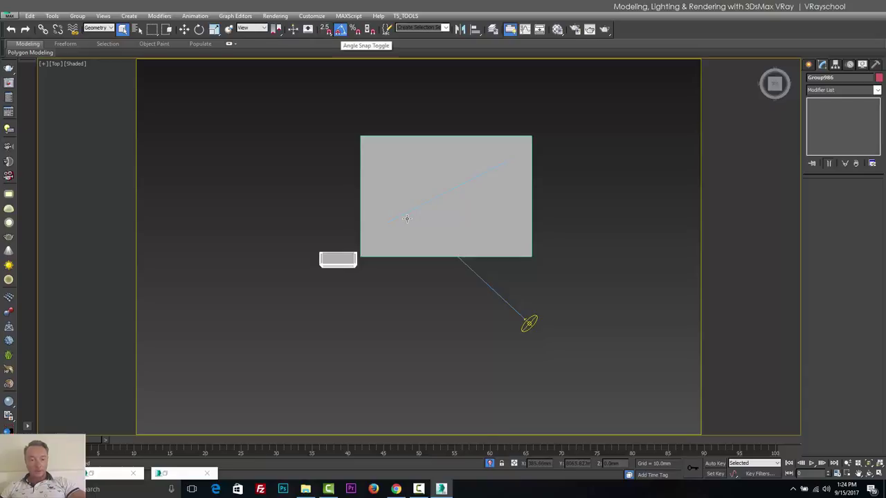
{"action": "key", "text": "F3"}
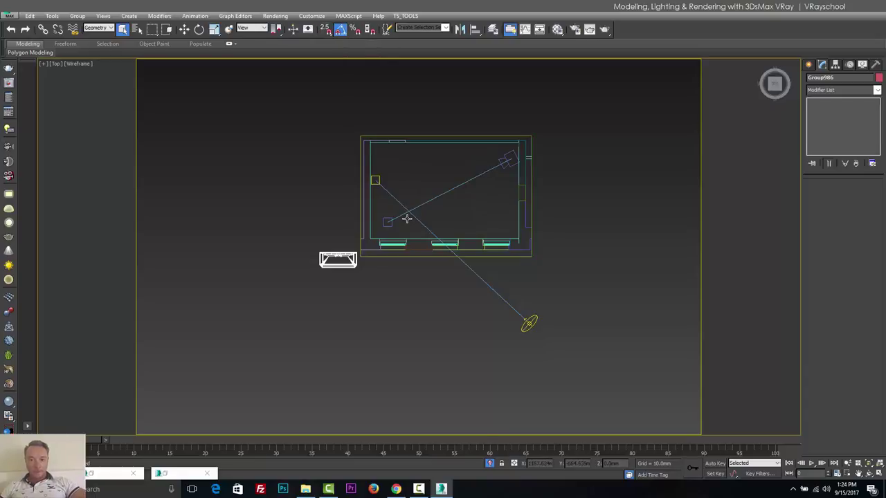
Step: Open the window's pivot settings and rotate the window half a turn about its vertical axis so its sill faces the room
{"action": "key", "text": "Insert"}
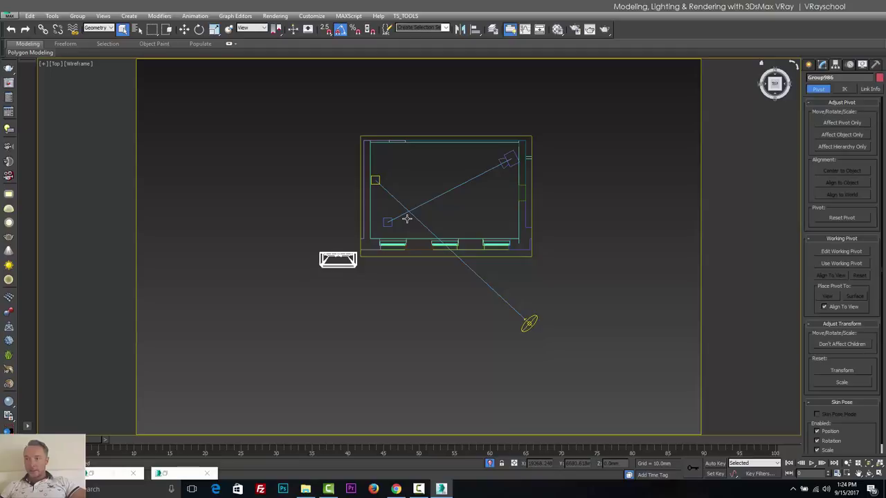
{"action": "key", "text": "Insert"}
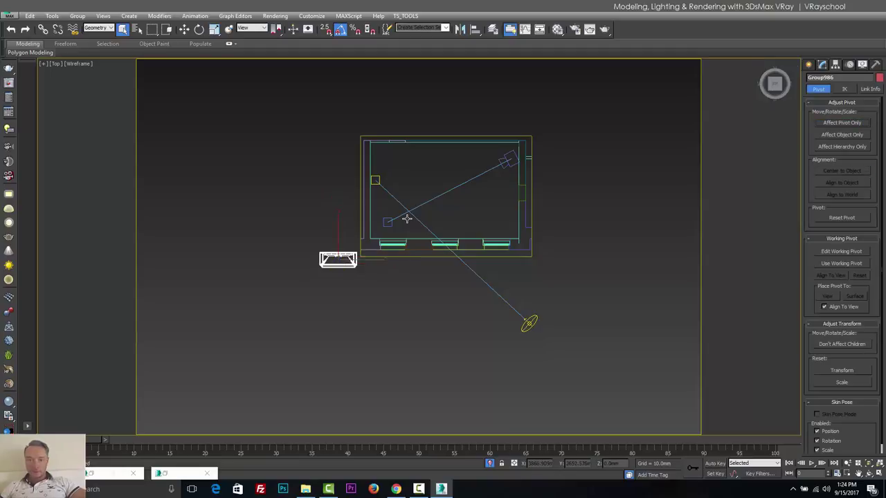
{"action": "key", "text": "w"}
{"action": "key", "text": "e"}
{"action": "key", "text": "w"}
{"action": "key", "text": "e"}
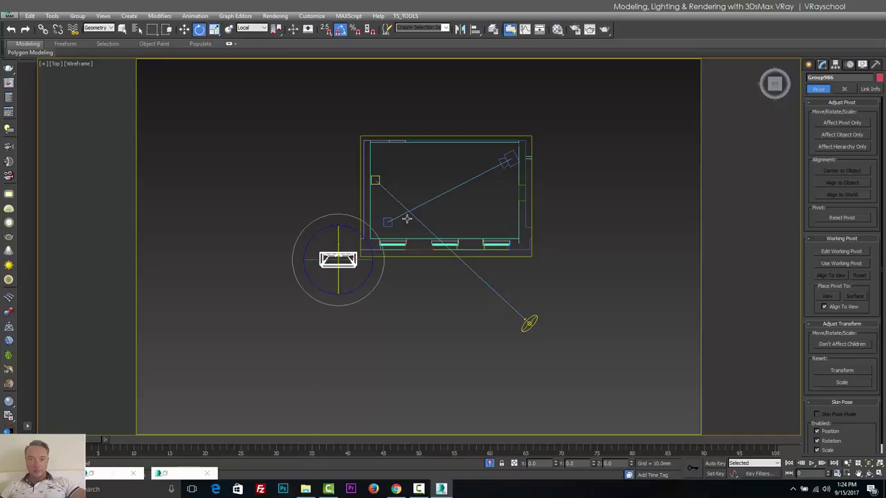
{"action": "left_click_drag", "start_coordinate": [382, 246], "coordinate": [336, 105]}
{"action": "key", "text": "ctrl+z"}
Step: Move the window in plan into the wall opening farthest from the camera, at about X 3198, Y 808 mm
{"action": "key", "text": "z"}
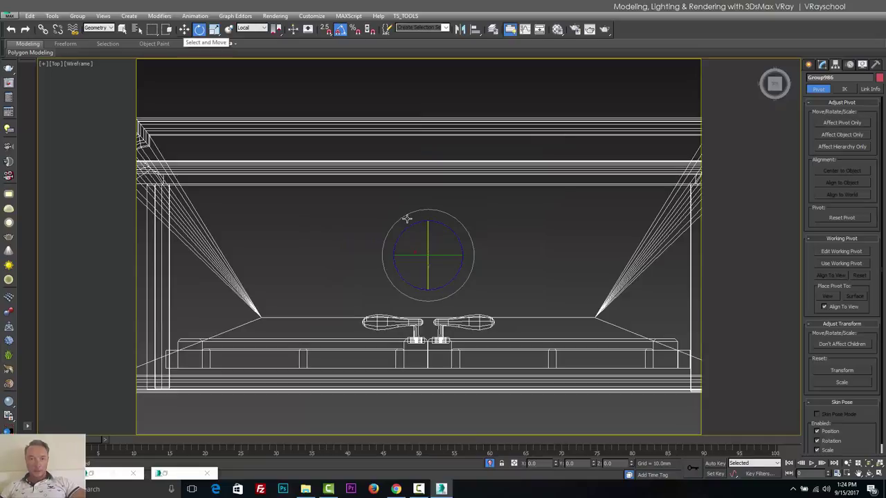
{"action": "key", "text": "w"}
{"action": "scroll", "coordinate": [407, 219], "scroll_direction": "down", "scroll_amount": 5}
{"action": "left_click_drag", "start_coordinate": [385, 272], "coordinate": [626, 186]}
{"action": "middle_click_drag", "start_coordinate": [626, 186], "coordinate": [441, 205]}
{"action": "scroll", "coordinate": [407, 219], "scroll_direction": "up", "scroll_amount": 3}
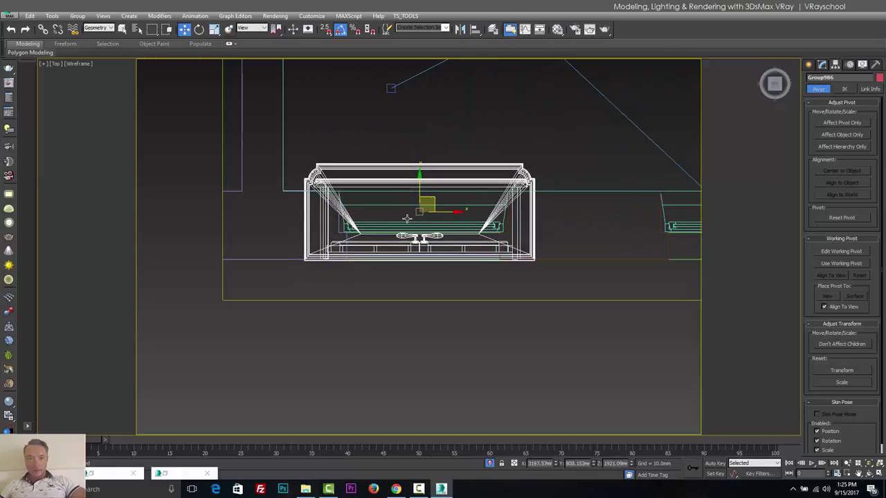
Step: Scale the window uniformly to about 76% to fit the opening's width and align it at about X 3229, Y 805 mm
{"action": "key", "text": "r"}
{"action": "mouse_move", "coordinate": [407, 218]}
{"action": "left_mouse_down"}
{"action": "mouse_move", "coordinate": [407, 233]}
{"action": "mouse_move", "coordinate": [419, 152]}
{"action": "mouse_move", "coordinate": [407, 220]}
{"action": "left_mouse_up"}
{"action": "scroll", "coordinate": [406, 219], "scroll_direction": "up", "scroll_amount": 2}
{"action": "key", "text": "w"}
{"action": "scroll", "coordinate": [407, 219], "scroll_direction": "up", "scroll_amount": 2}
{"action": "key", "text": "r"}
{"action": "key", "text": "w"}
Step: Lower the window in the front view to about Z 1495 mm so it sits within the opening's height
{"action": "key", "text": "f"}
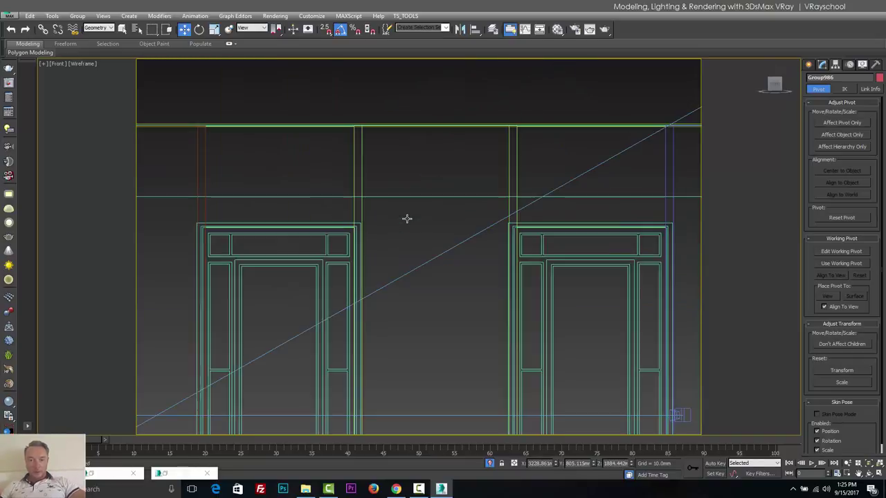
{"action": "key", "text": "z"}
{"action": "middle_click_drag", "start_coordinate": [407, 219], "coordinate": [407, 157]}
{"action": "scroll", "coordinate": [407, 219], "scroll_direction": "down", "scroll_amount": 4}
{"action": "scroll", "coordinate": [407, 219], "scroll_direction": "up", "scroll_amount": 2}
{"action": "left_click_drag", "start_coordinate": [407, 218], "coordinate": [407, 271]}
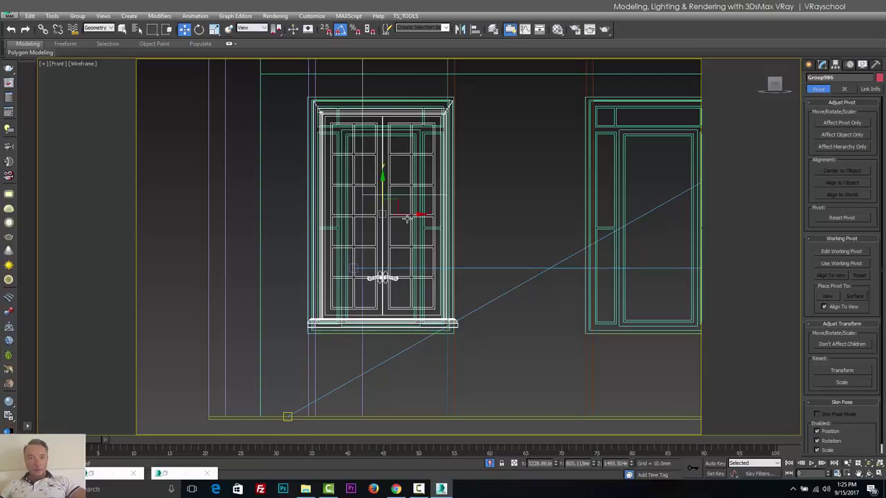
Step: Enlarge and reposition the window over the opening at about X 3222, Y 811, Z 1480 mm, and return to the shaded camera view
{"action": "key", "text": "r"}
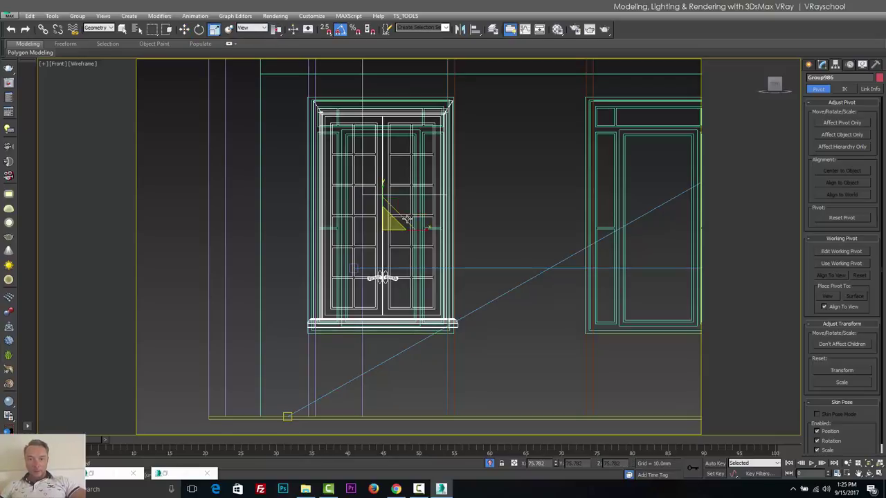
{"action": "left_click_drag", "start_coordinate": [406, 219], "coordinate": [407, 219]}
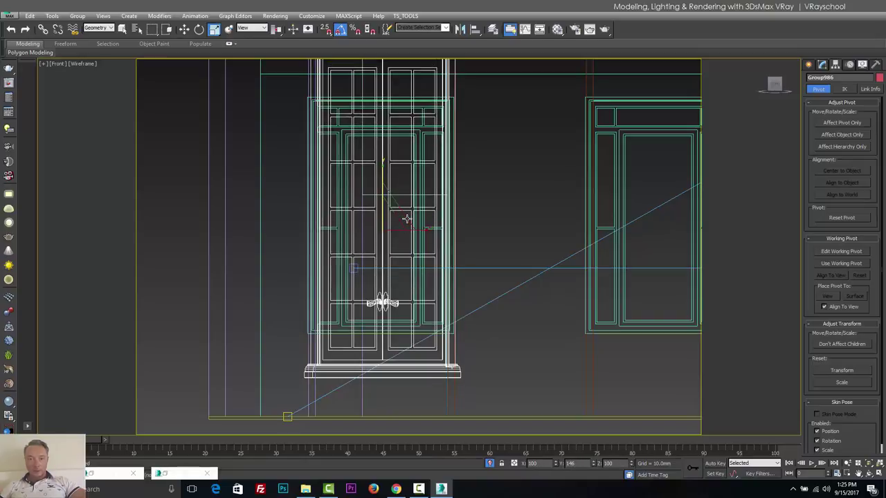
{"action": "key", "text": "ctrl+z"}
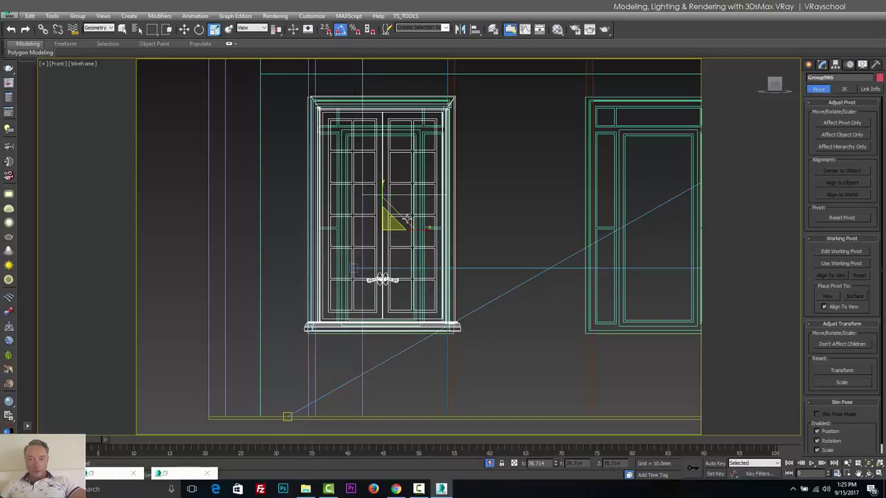
{"action": "left_click_drag", "start_coordinate": [407, 218], "coordinate": [406, 222]}
{"action": "key", "text": "w"}
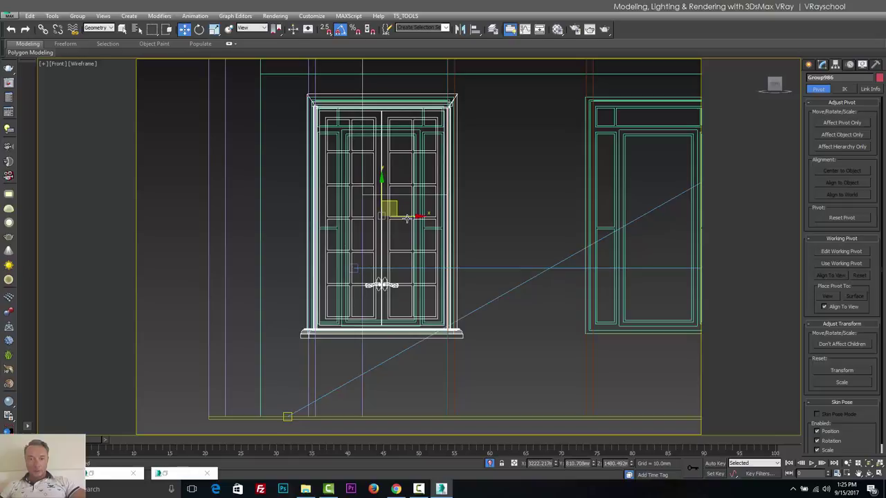
{"action": "key", "text": "c"}
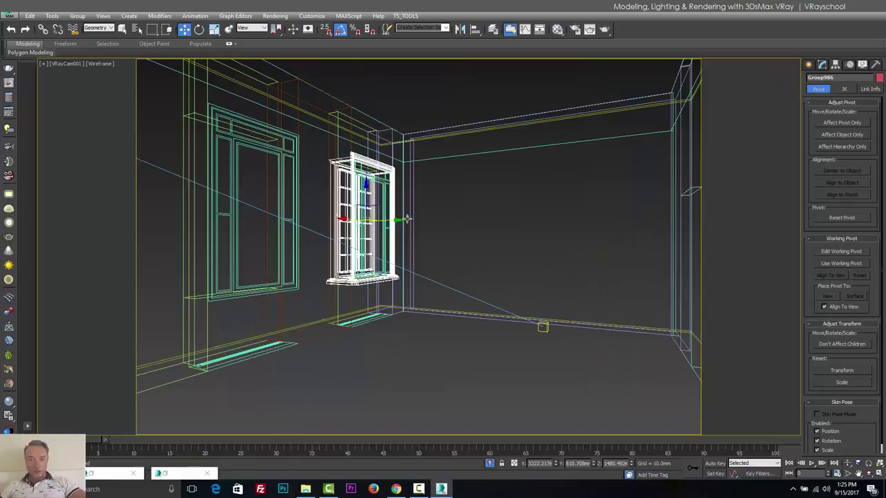
{"action": "key", "text": "F3"}
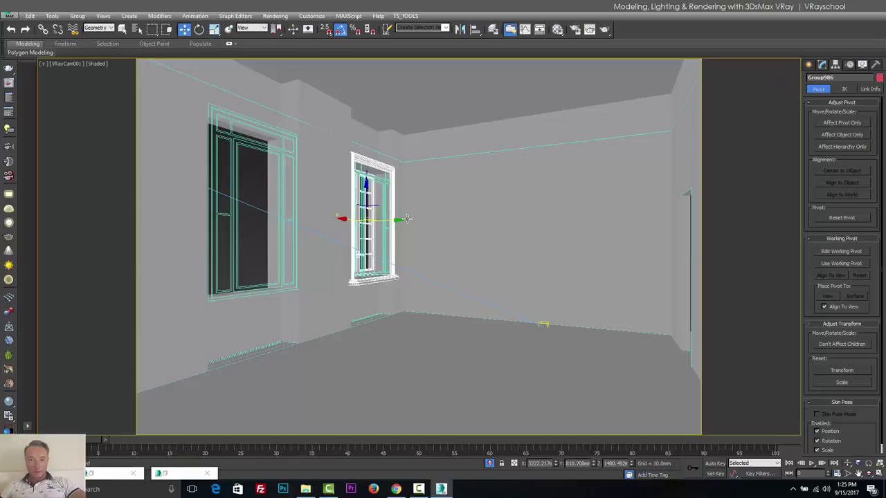
Step: Limit selection to shapes, select all the drawing shapes, hide their DWG layer, and set the selection filter back to All
{"action": "left_click", "coordinate": [407, 219]}
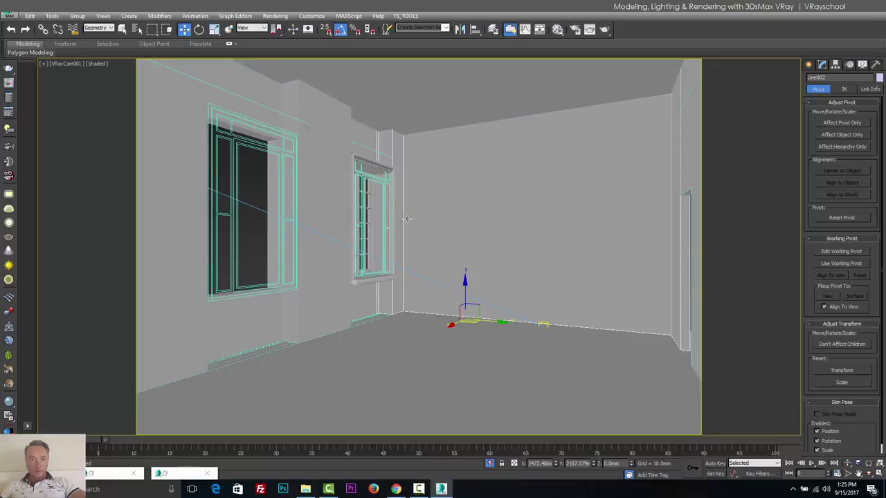
{"action": "key", "text": "ctrl+d"}
{"action": "left_click", "coordinate": [98, 28]}
{"action": "key", "text": "Up"}
{"action": "key", "text": "Return"}
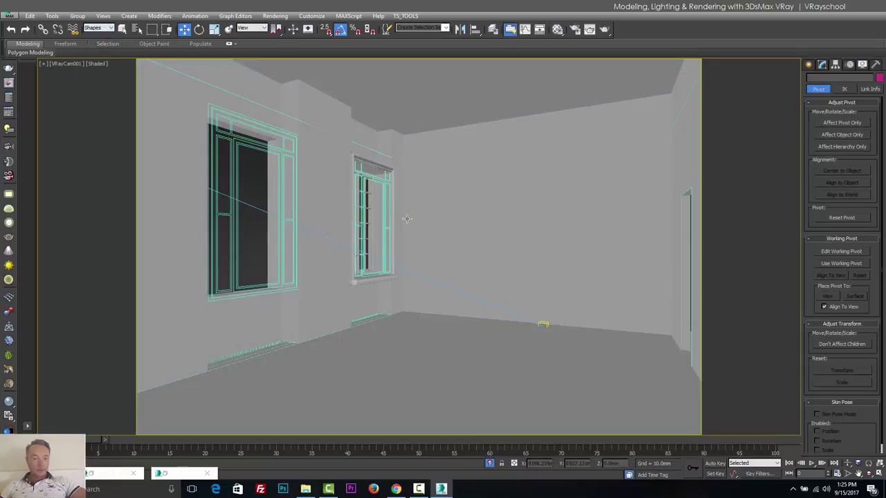
{"action": "key", "text": "ctrl+a"}
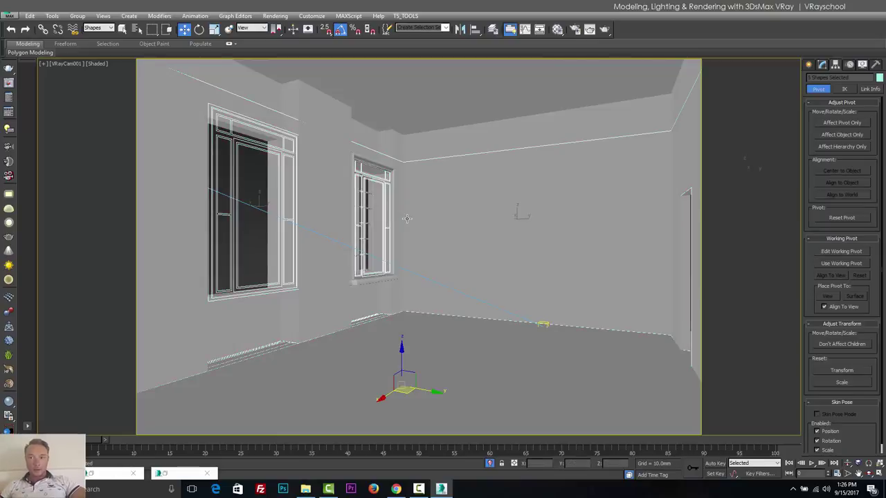
{"action": "key", "text": "l"}
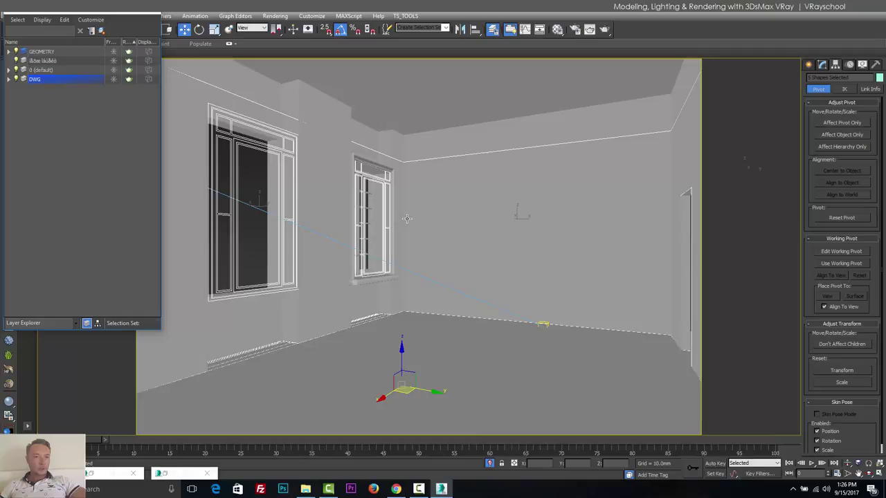
{"action": "key", "text": "Delete"}
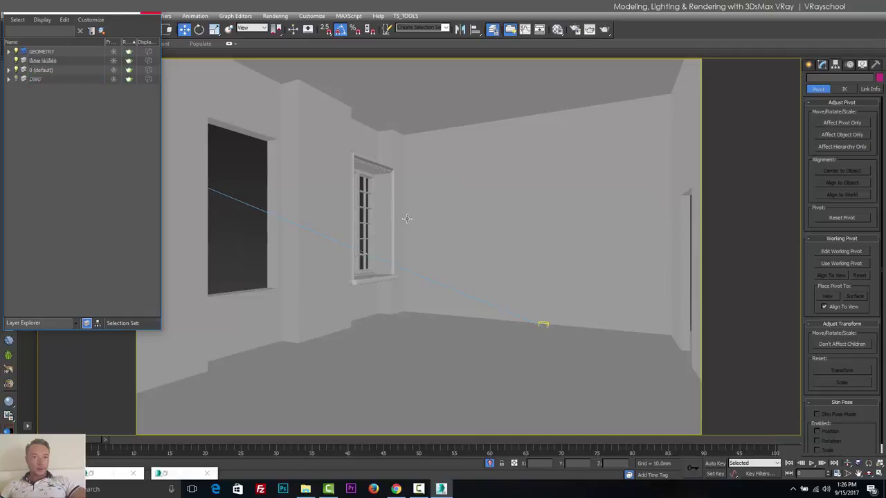
{"action": "key", "text": "l"}
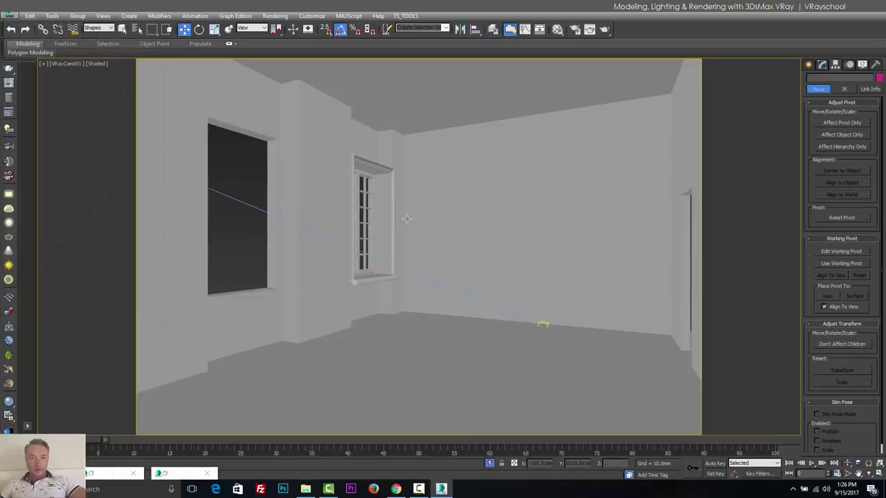
{"action": "left_click", "coordinate": [98, 28]}
{"action": "left_click", "coordinate": [97, 35]}
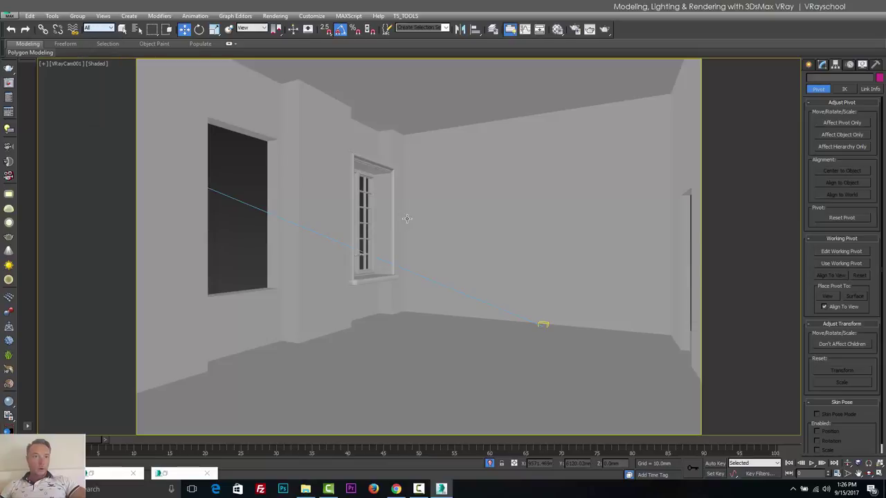
Step: Copy the window in plan as one instance into the middle wall opening, at about X 5252, Y 811 mm
{"action": "left_click", "coordinate": [407, 218]}
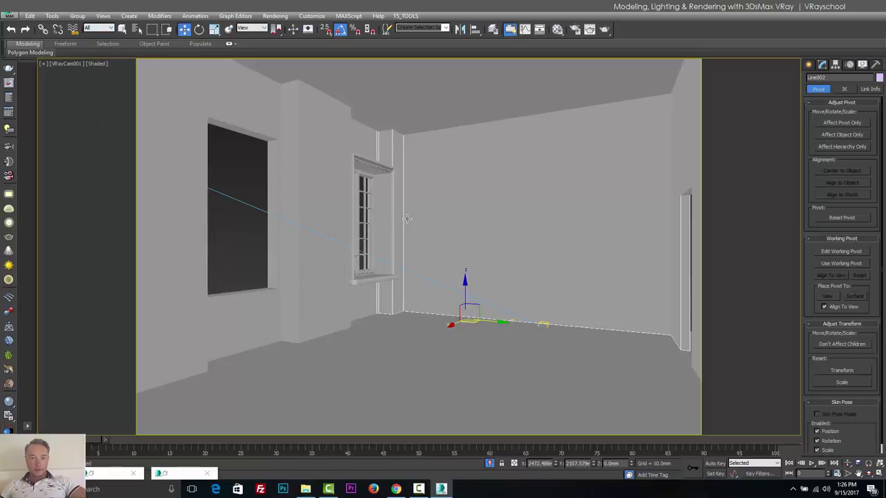
{"action": "key", "text": "ctrl+z"}
{"action": "left_click", "coordinate": [407, 218]}
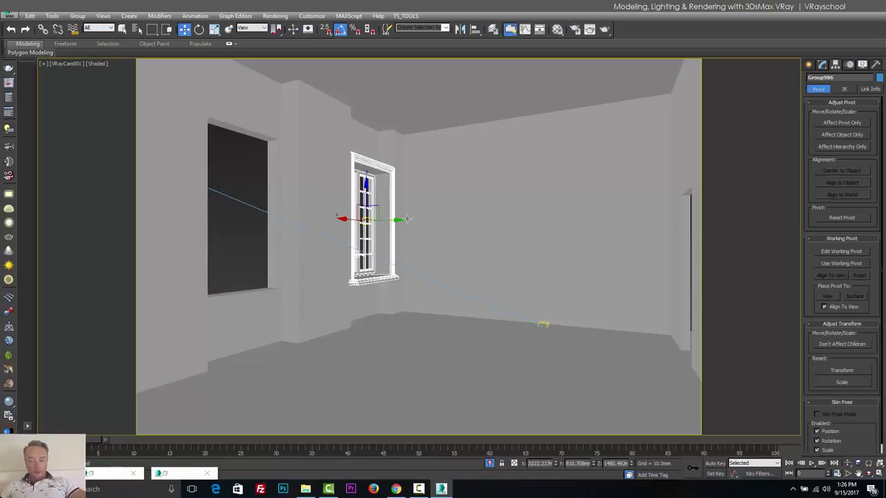
{"action": "key", "text": "t"}
{"action": "key", "text": "F3"}
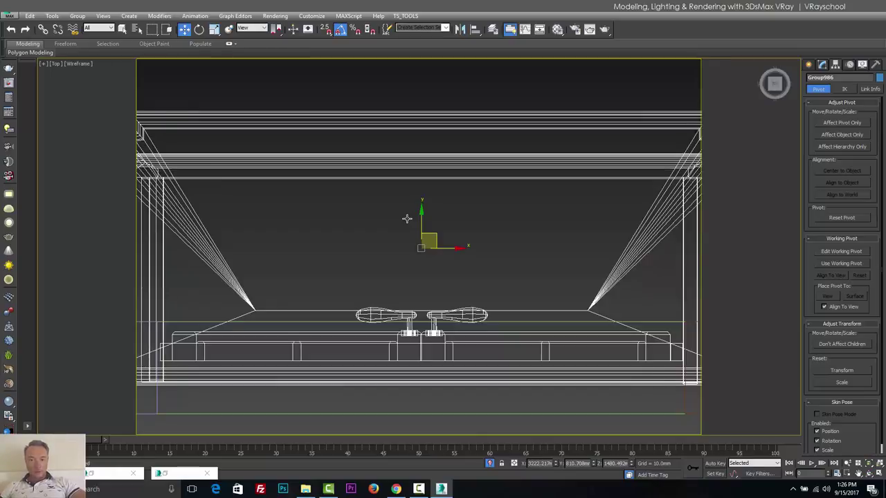
{"action": "scroll", "coordinate": [407, 218], "scroll_direction": "down", "scroll_amount": 5}
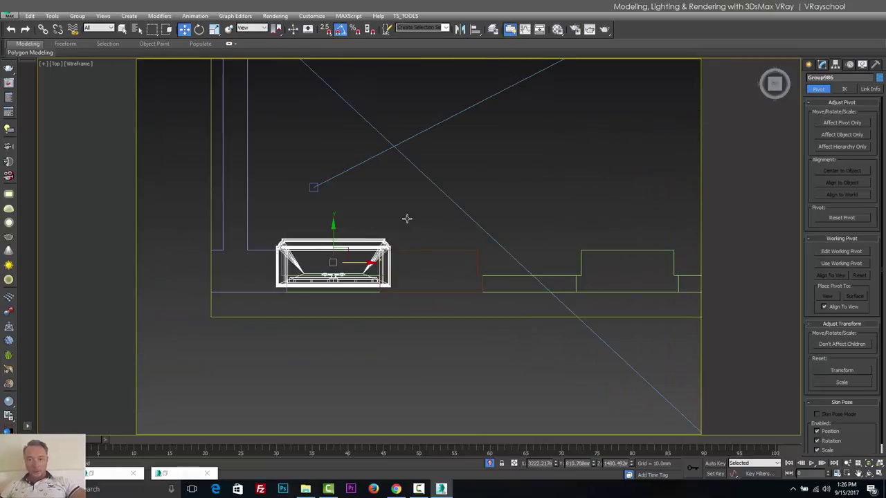
{"action": "left_click_drag", "start_coordinate": [360, 263], "coordinate": [554, 263], "text": "shift"}
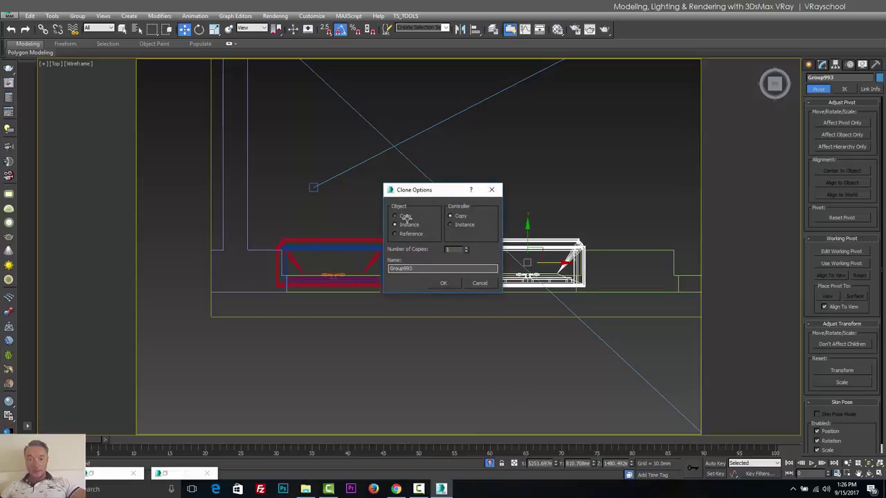
{"action": "key", "text": "Return"}
{"action": "key", "text": "z"}
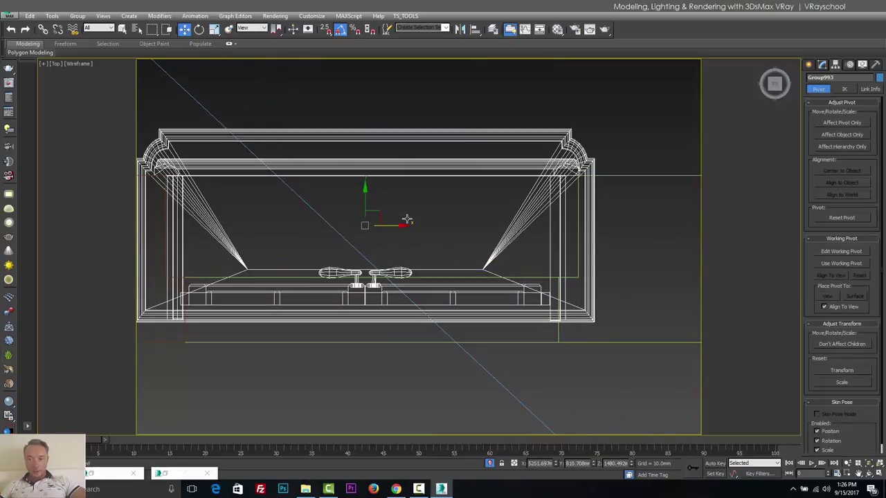
Step: Copy the window instance into the opening nearest the camera at about X 7314, Y 815 mm, and return to the shaded camera view
{"action": "left_click_drag", "start_coordinate": [372, 218], "coordinate": [684, 219]}
{"action": "scroll", "coordinate": [407, 219], "scroll_direction": "down", "scroll_amount": 5}
{"action": "left_click", "coordinate": [405, 217]}
{"action": "key", "text": "Return"}
{"action": "key", "text": "z"}
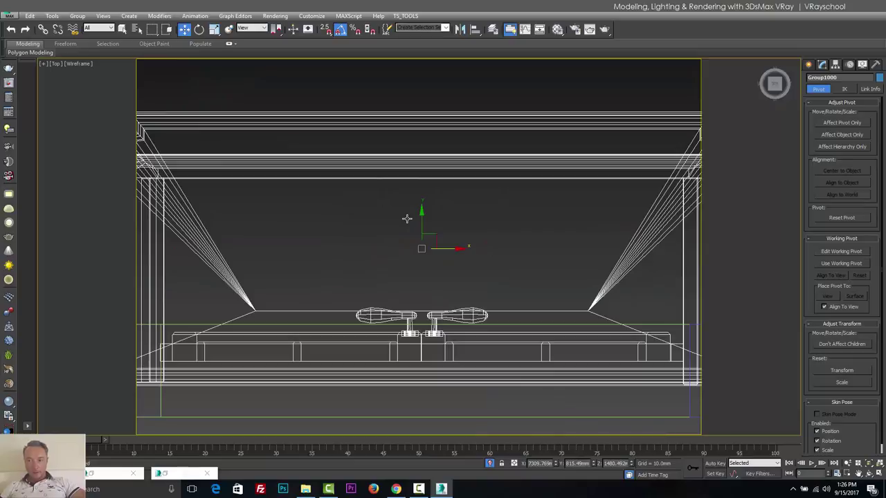
{"action": "scroll", "coordinate": [407, 219], "scroll_direction": "down", "scroll_amount": 5}
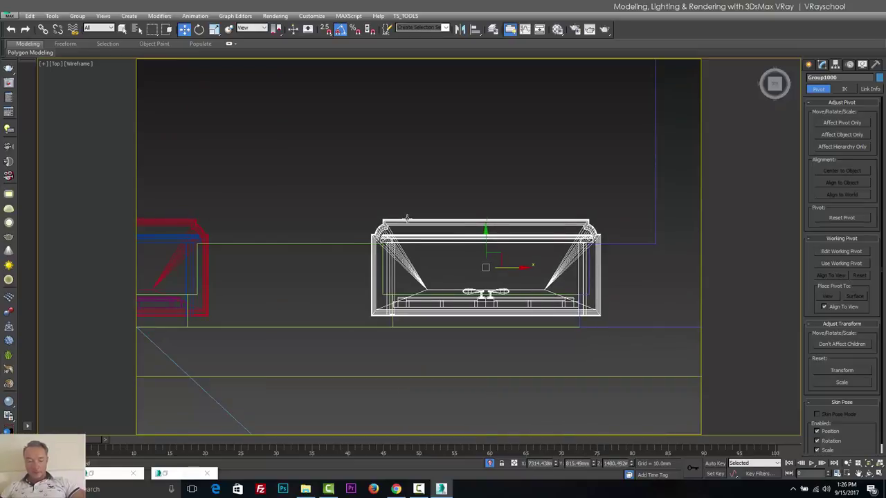
{"action": "key", "text": "c"}
{"action": "key", "text": "F3"}
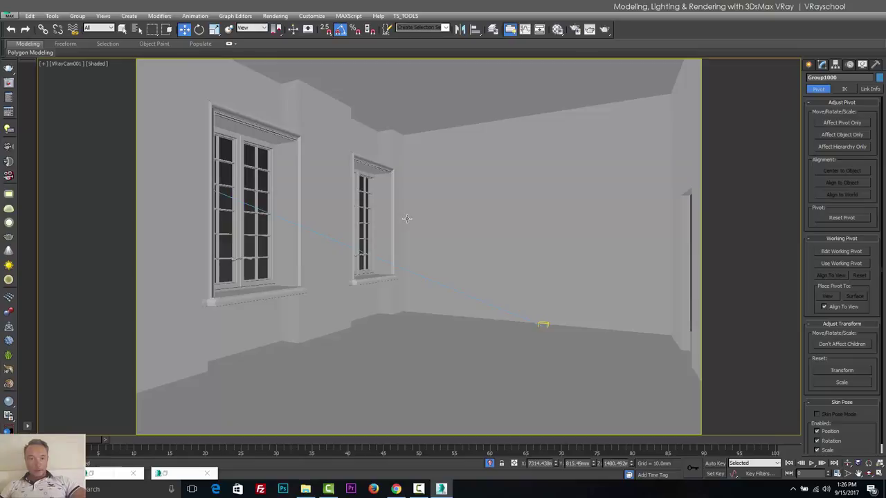
Step: Examine in plan how the farthest window's frame meets the wall corner, and return to the shaded camera view
{"action": "key", "text": "t"}
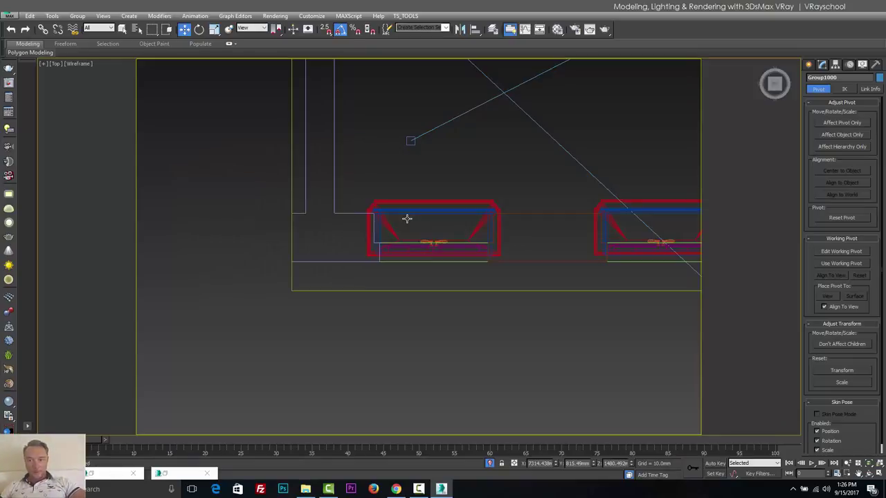
{"action": "scroll", "coordinate": [407, 219], "scroll_direction": "up", "scroll_amount": 6}
{"action": "scroll", "coordinate": [407, 219], "scroll_direction": "up", "scroll_amount": 3}
{"action": "key", "text": "ctrl+z"}
{"action": "left_click", "coordinate": [407, 218]}
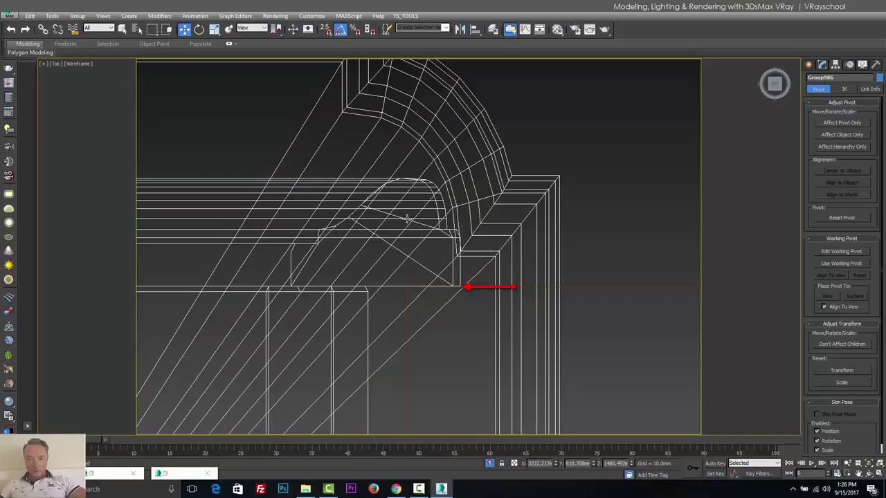
{"action": "left_click", "coordinate": [407, 219]}
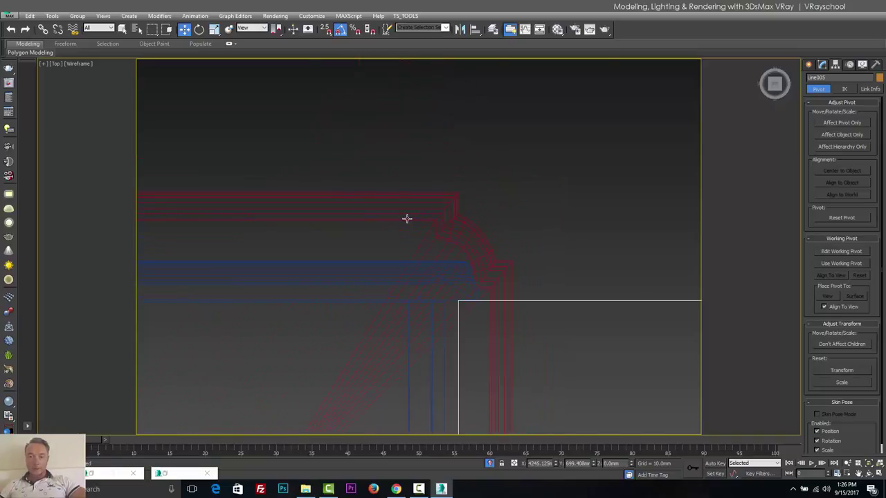
{"action": "key", "text": "shift+z"}
{"action": "key", "text": "c"}
{"action": "key", "text": "F3"}
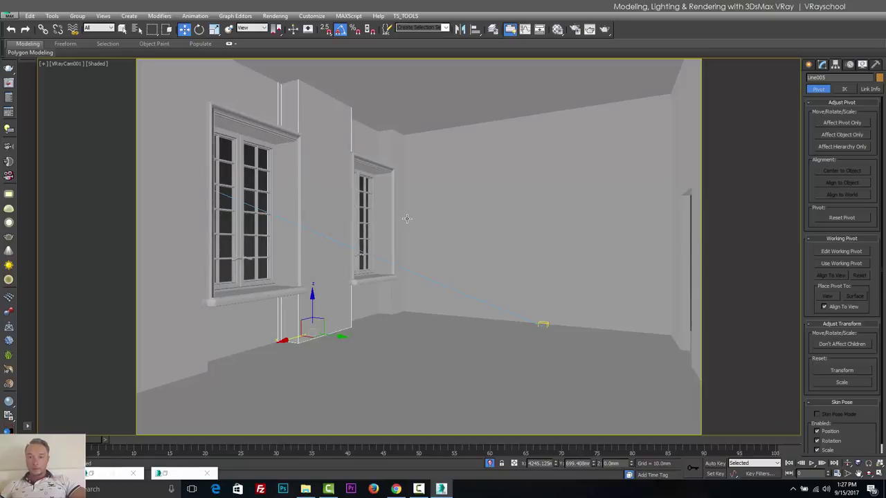
Step: Load WOOD_parquet_vercale_white from the VRaySchool material library into the second material slot
{"action": "key", "text": "m"}
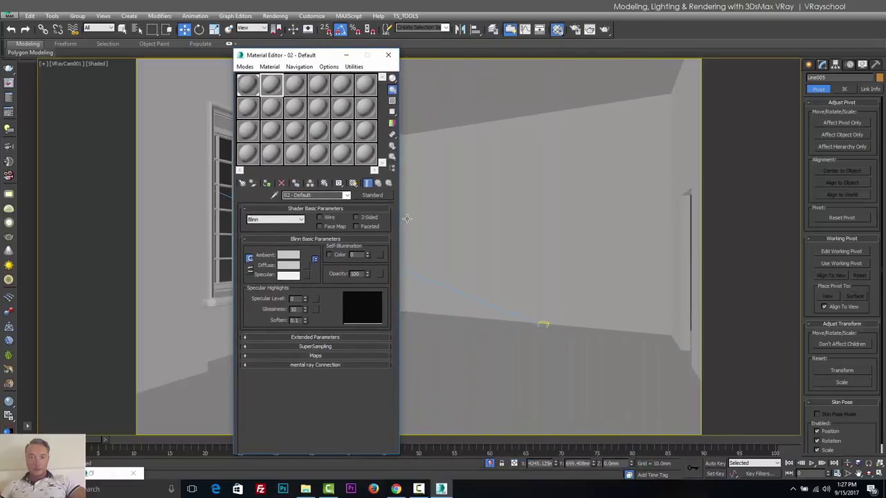
{"action": "key", "text": "g"}
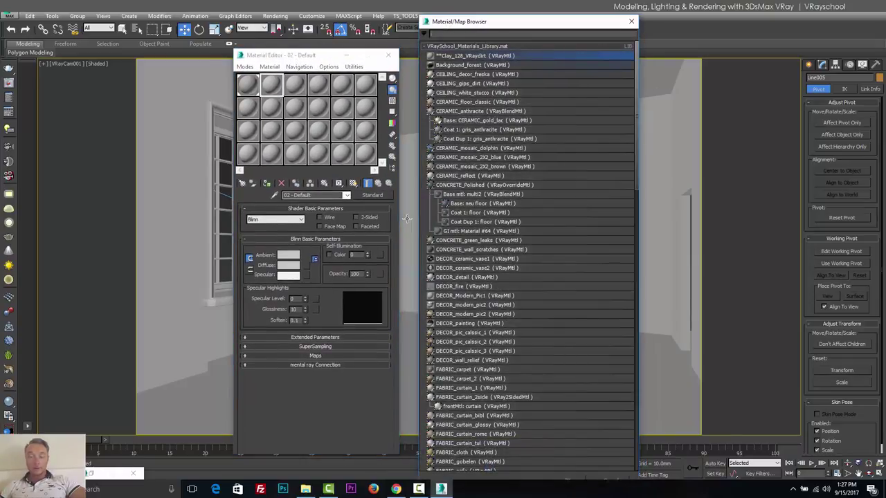
{"action": "left_click_drag", "start_coordinate": [636, 116], "coordinate": [635, 249]}
{"action": "scroll", "coordinate": [407, 218], "scroll_direction": "down", "scroll_amount": 3}
{"action": "scroll", "coordinate": [407, 218], "scroll_direction": "up", "scroll_amount": 8}
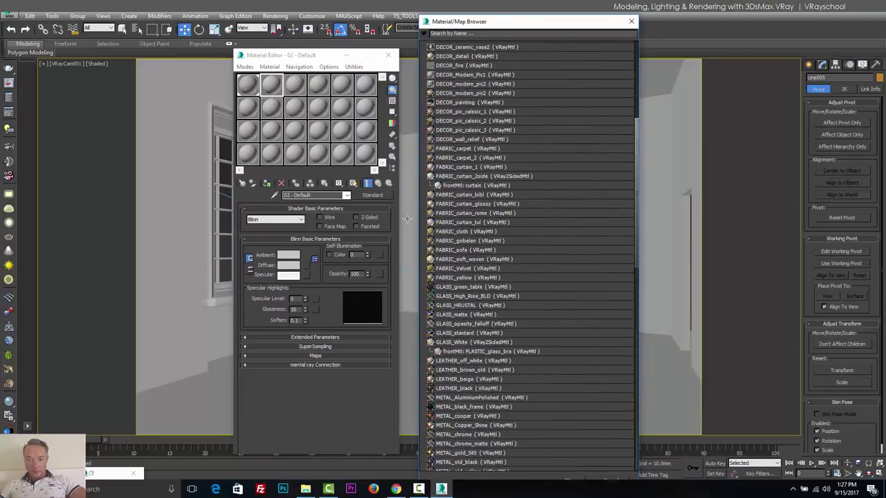
{"action": "scroll", "coordinate": [407, 219], "scroll_direction": "down", "scroll_amount": 6}
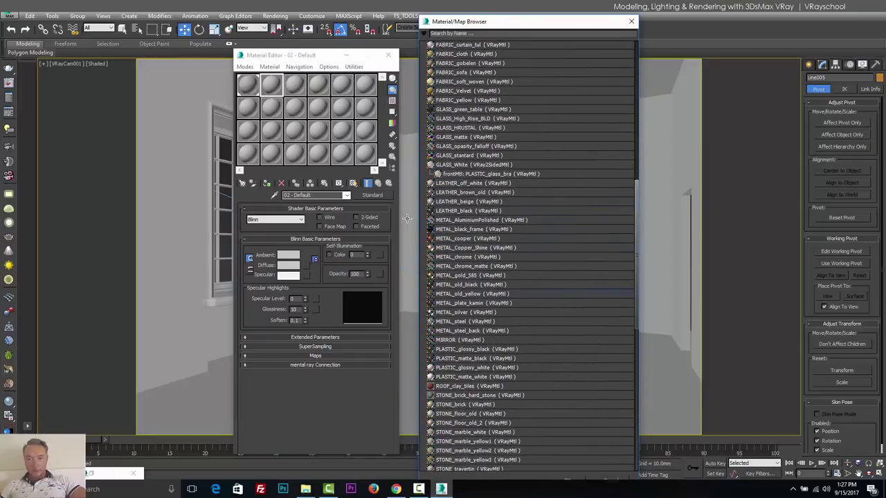
{"action": "scroll", "coordinate": [407, 219], "scroll_direction": "down", "scroll_amount": 7}
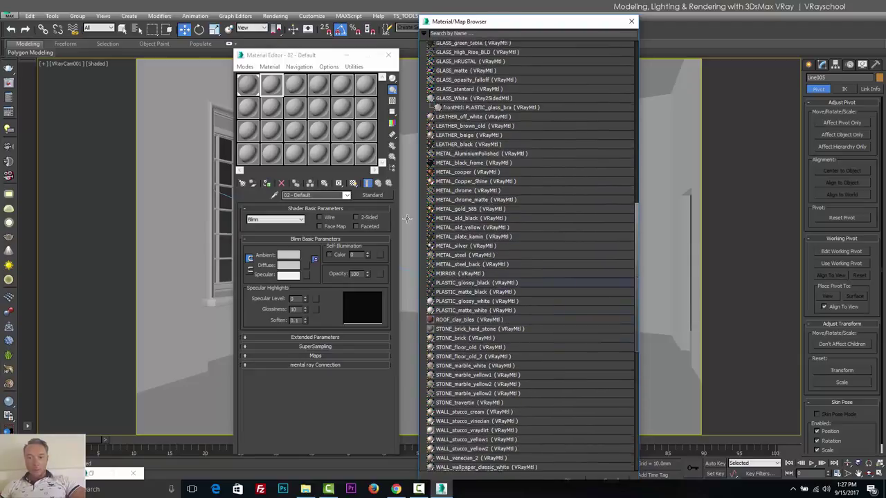
{"action": "scroll", "coordinate": [407, 219], "scroll_direction": "down", "scroll_amount": 5}
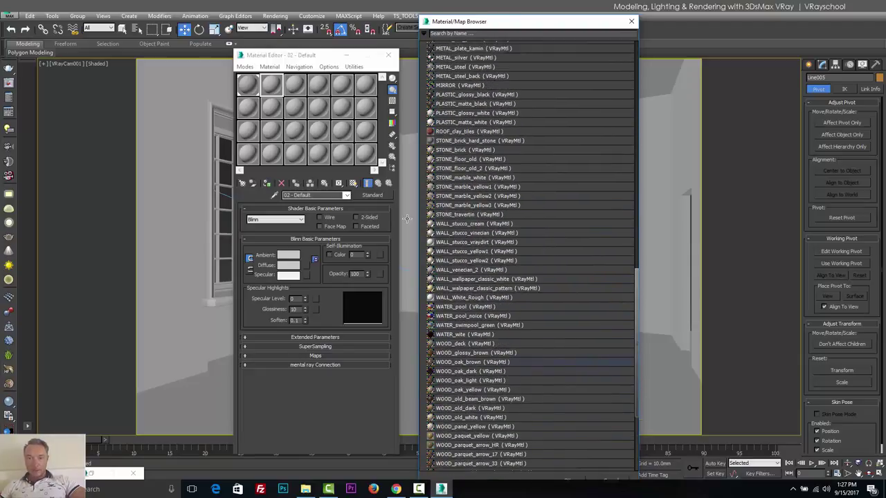
{"action": "scroll", "coordinate": [406, 218], "scroll_direction": "down", "scroll_amount": 1}
{"action": "scroll", "coordinate": [407, 219], "scroll_direction": "down", "scroll_amount": 4}
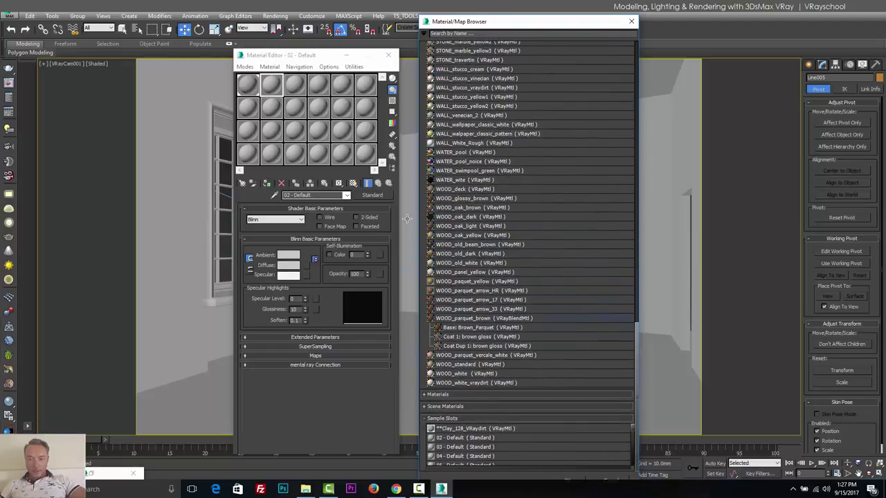
{"action": "double_click", "coordinate": [485, 355]}
Step: Assign the parquet material to the floor and enable generated mapping coordinates with real-world map size on its Extrude modifier
{"action": "left_click", "coordinate": [485, 374]}
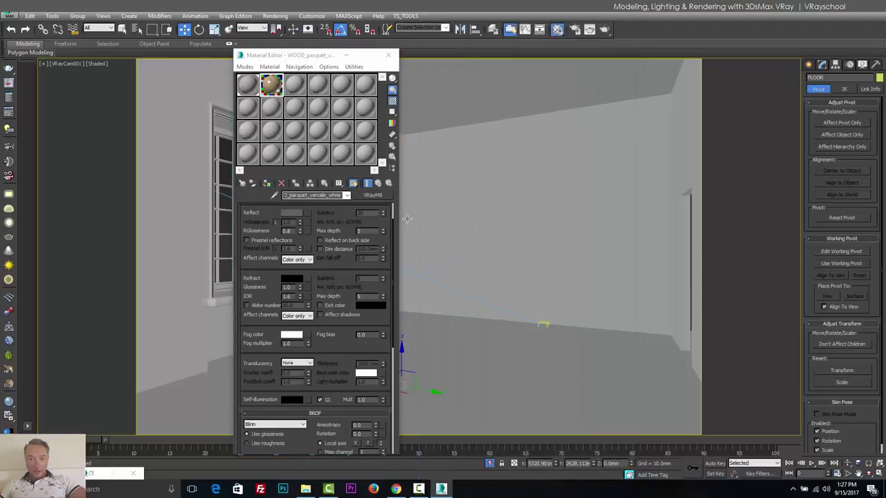
{"action": "left_click", "coordinate": [267, 183]}
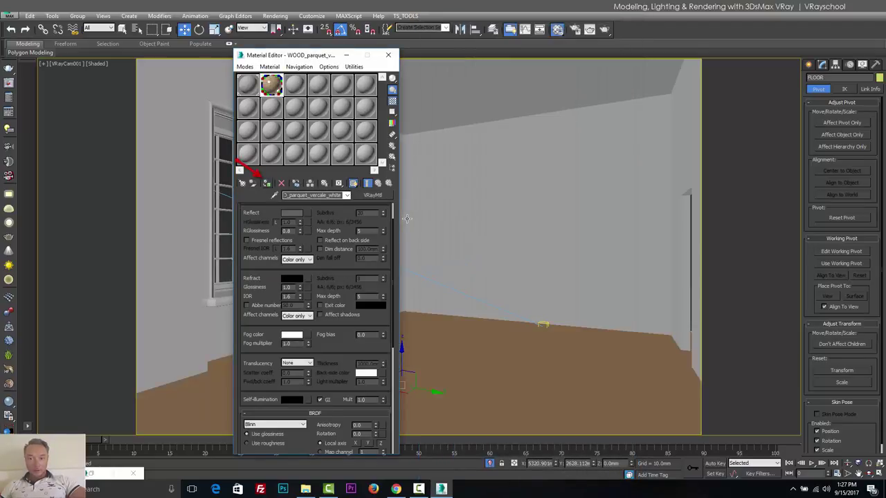
{"action": "left_click", "coordinate": [822, 64]}
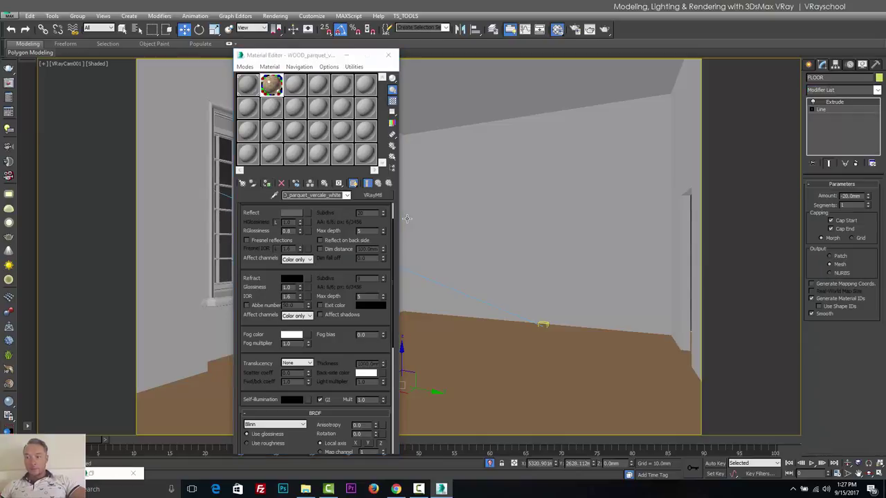
{"action": "left_click", "coordinate": [811, 284]}
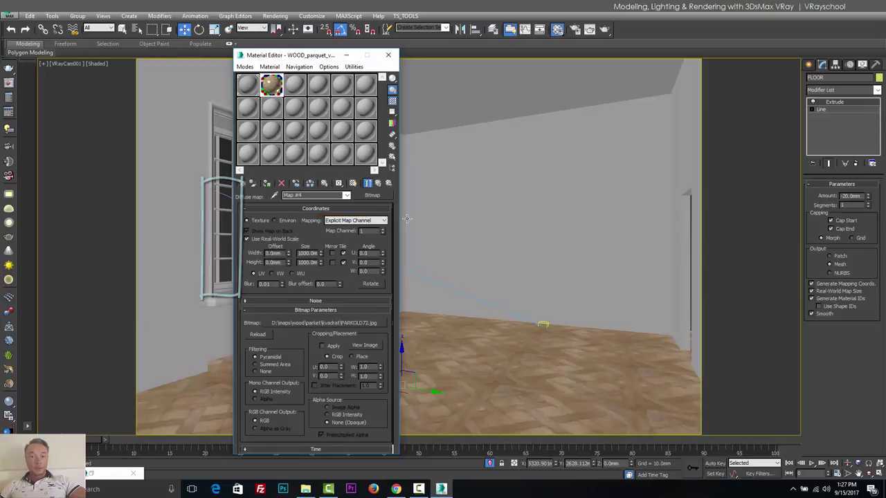
{"action": "key", "text": "Tab"}
{"action": "key", "text": "Tab"}
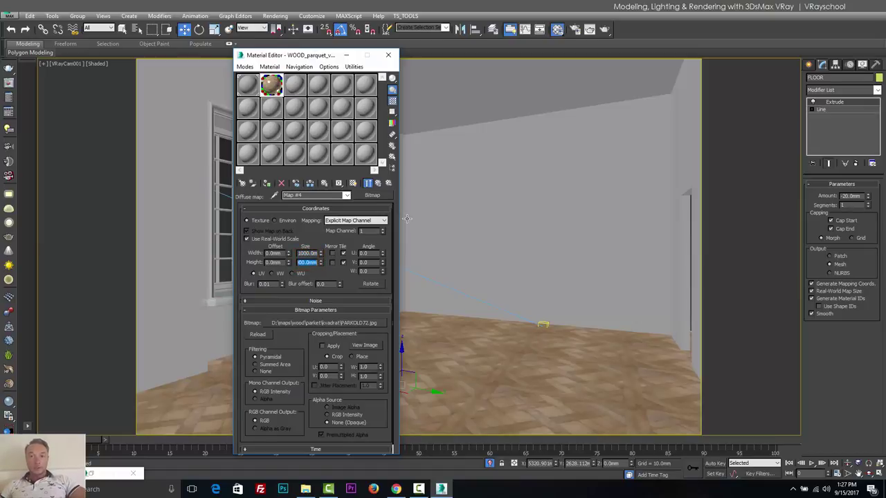
{"action": "left_click", "coordinate": [346, 54]}
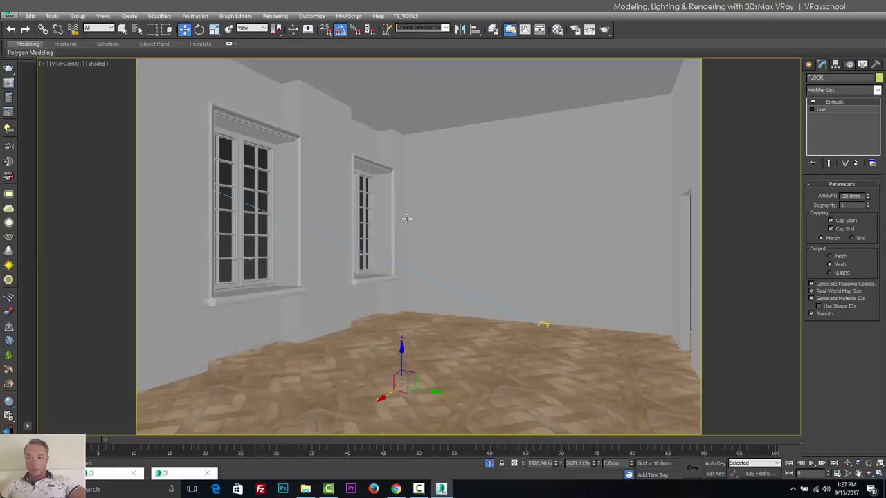
Step: Load WALL_stucco_cream from the material library into the third material slot
{"action": "key", "text": "m"}
{"action": "left_click", "coordinate": [294, 84]}
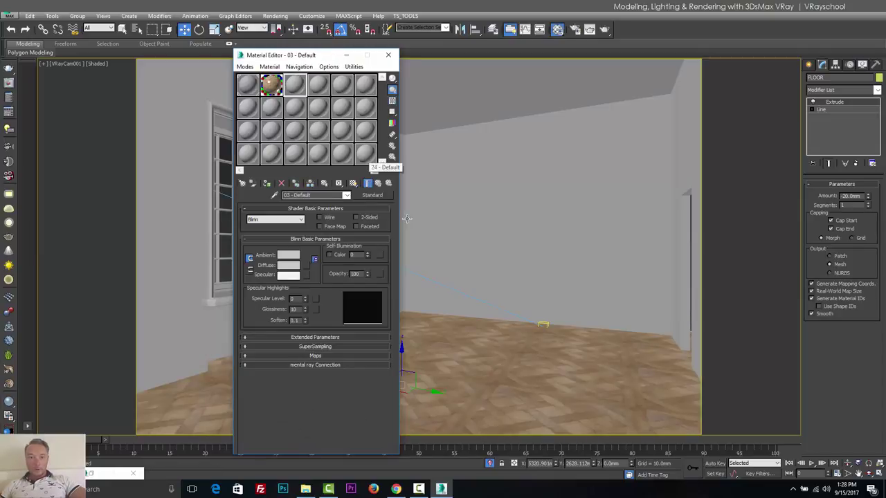
{"action": "left_click", "coordinate": [372, 195]}
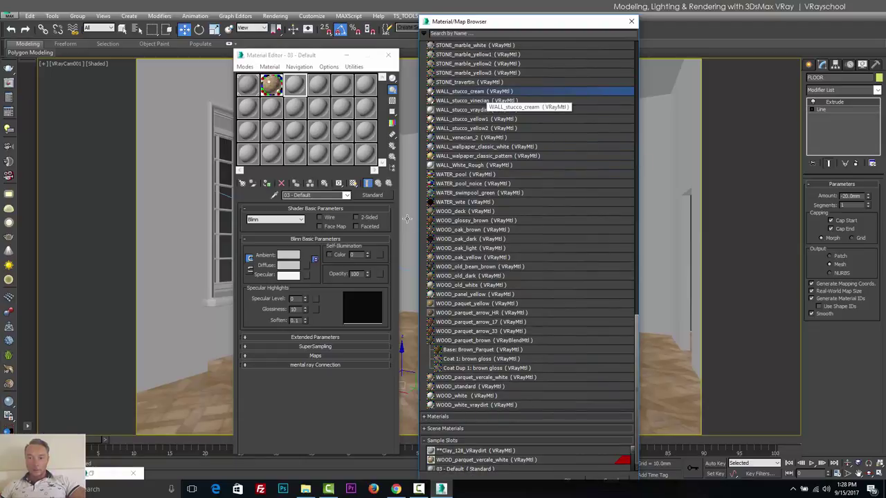
{"action": "key", "text": "Return"}
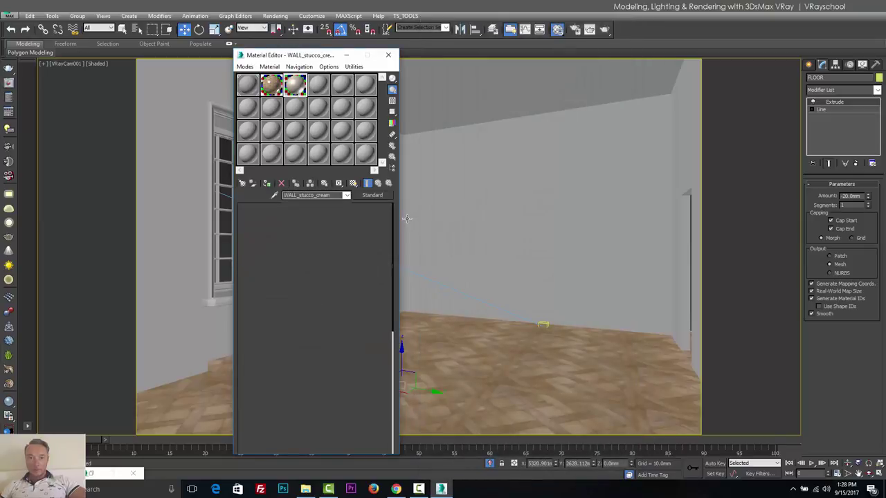
{"action": "left_click", "coordinate": [407, 219]}
{"action": "left_click", "coordinate": [266, 183]}
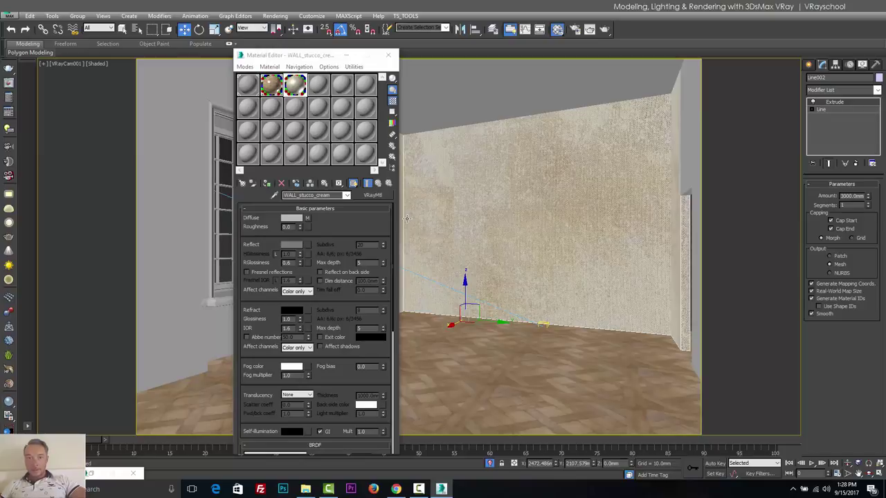
{"action": "left_click_drag", "start_coordinate": [333, 55], "coordinate": [102, 80]}
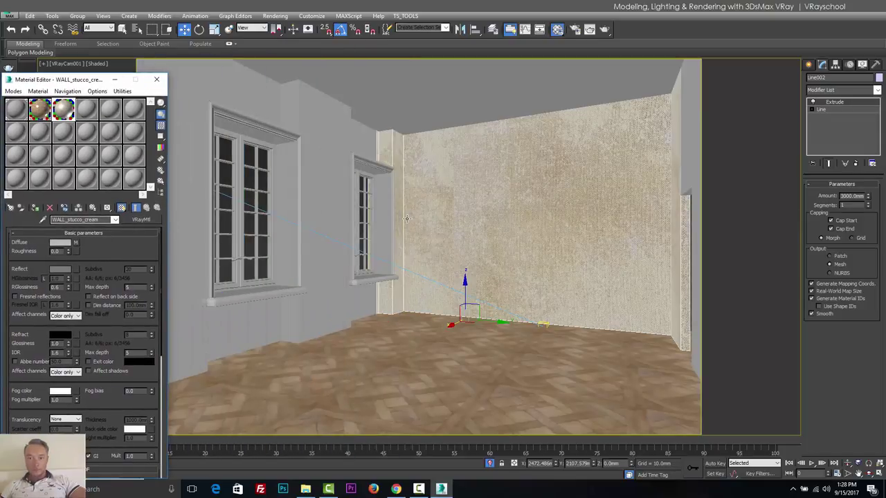
{"action": "key", "text": "ctrl+z"}
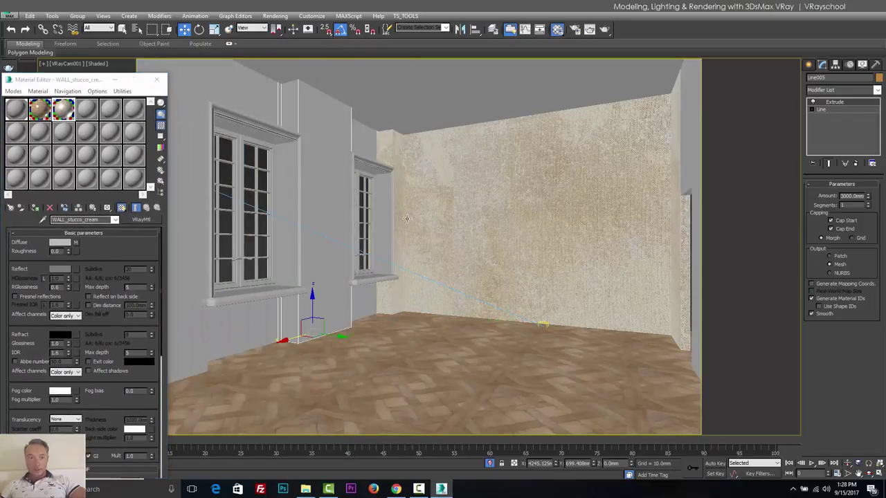
{"action": "key", "text": "ctrl+y"}
{"action": "key", "text": "ctrl+z"}
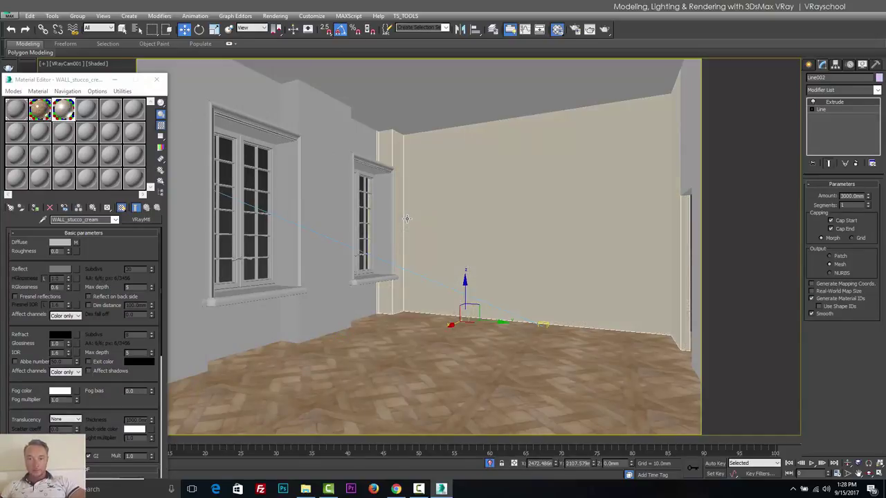
{"action": "key", "text": "ctrl+z"}
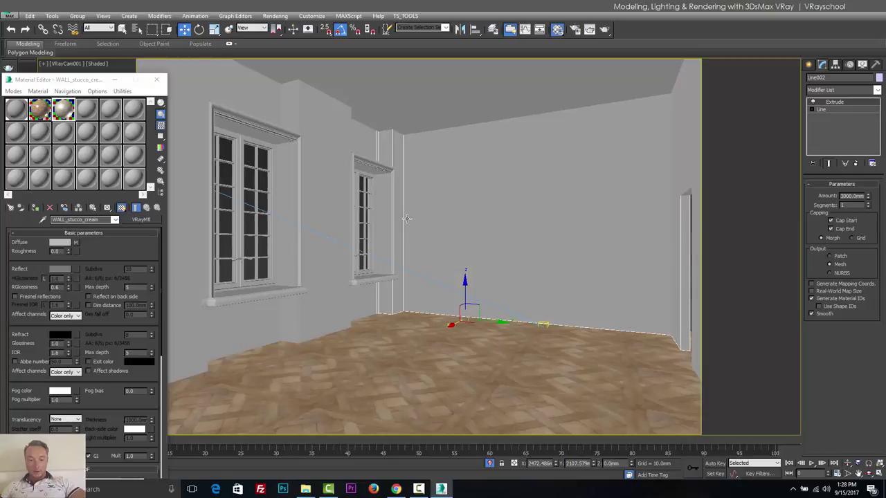
Step: Limit selection to Geometry and select the room's geometry, leaving out the windows and their surrounding trims
{"action": "key", "text": "ctrl+a"}
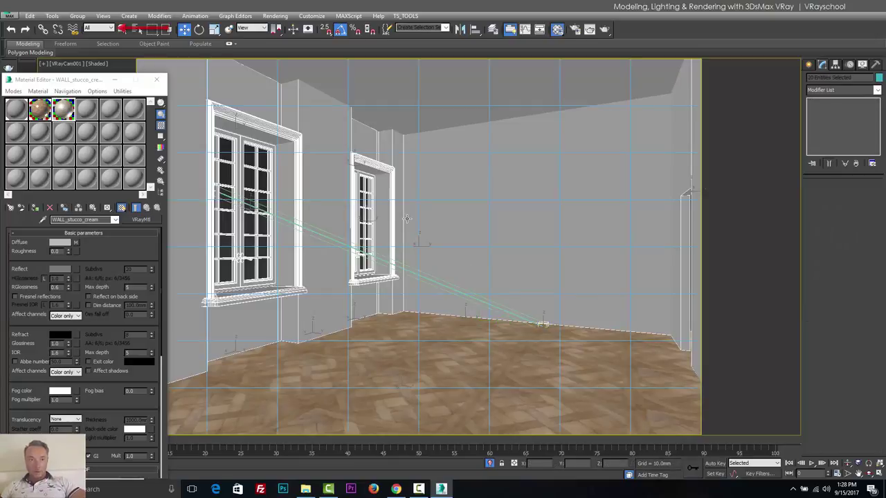
{"action": "left_click", "coordinate": [98, 28]}
{"action": "left_click", "coordinate": [97, 39]}
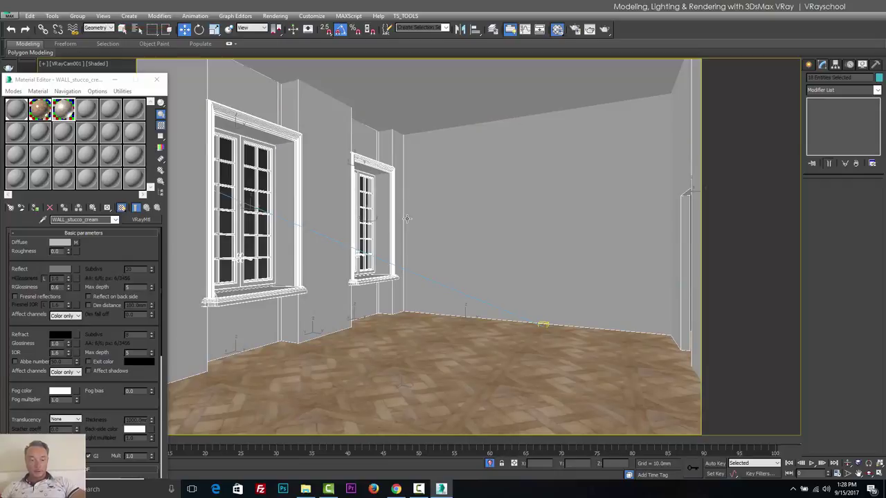
{"action": "key", "text": "ctrl+z"}
{"action": "key", "text": "ctrl+z"}
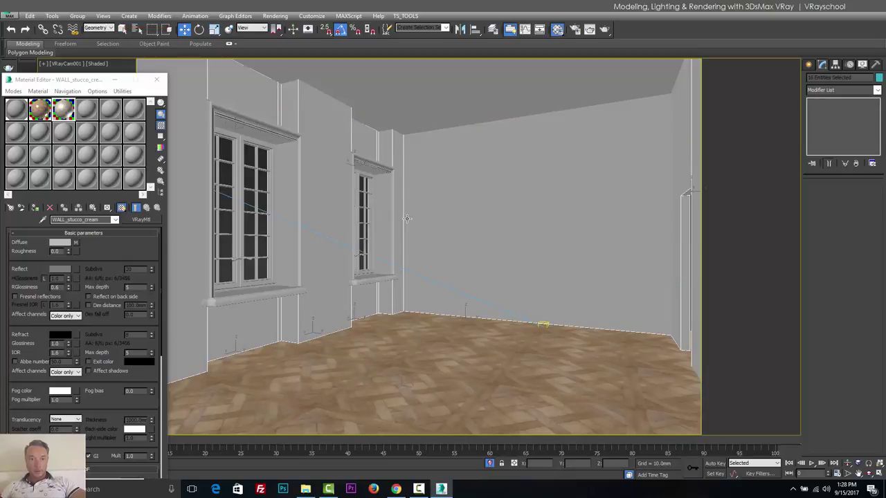
{"action": "key", "text": "m"}
{"action": "key", "text": "ctrl+z"}
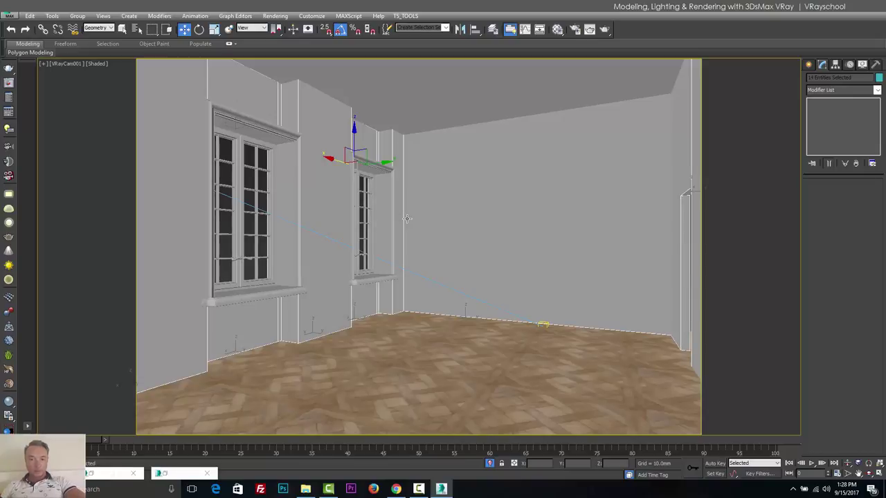
Step: Reduce the selection to the walls in the perspective view and assign WALL_stucco_cream to them
{"action": "key", "text": "p"}
{"action": "middle_click_drag", "start_coordinate": [407, 219], "coordinate": [504, 231]}
{"action": "key", "text": "alt+q"}
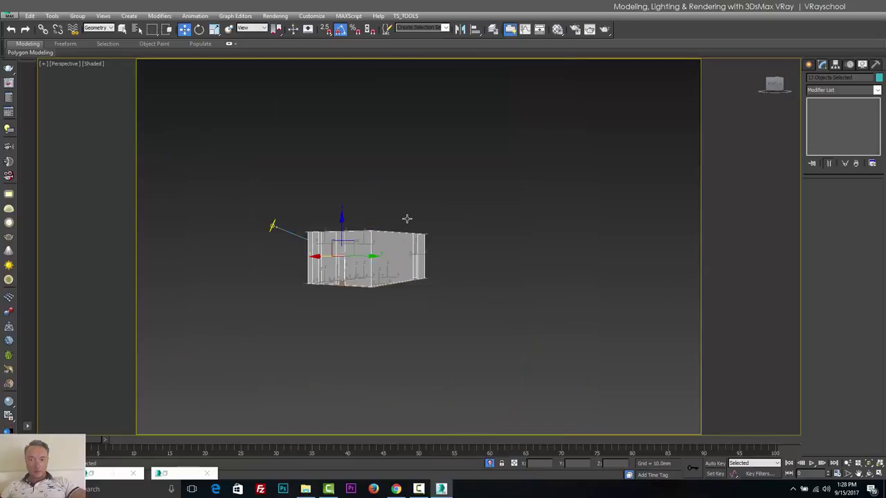
{"action": "middle_click_drag", "start_coordinate": [407, 219], "coordinate": [407, 218], "text": "alt"}
{"action": "key", "text": "m"}
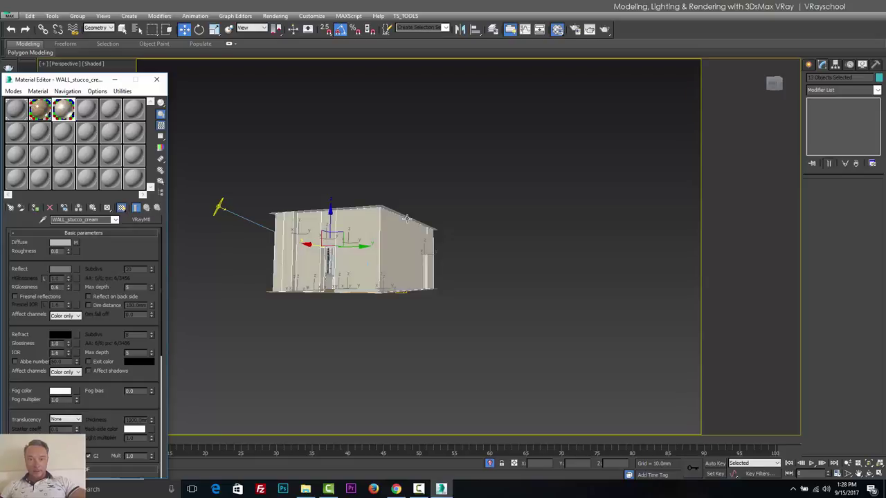
{"action": "middle_click_drag", "start_coordinate": [407, 219], "coordinate": [406, 219], "text": "alt"}
Step: Add a UVW Map modifier with Box mapping and real-world map size to the walls, and return to the camera view
{"action": "left_click", "coordinate": [841, 90]}
{"action": "scroll", "coordinate": [841, 284], "scroll_direction": "down", "scroll_amount": 16}
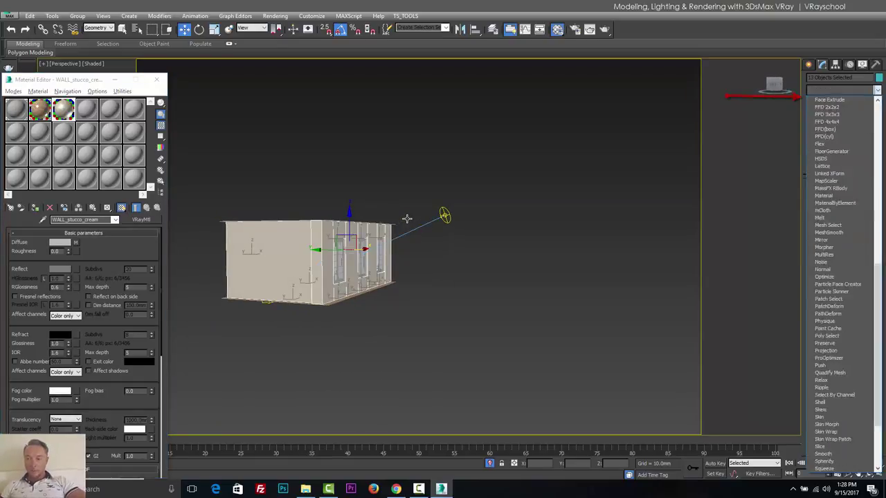
{"action": "type", "text": "uv"}
{"action": "key", "text": "Return"}
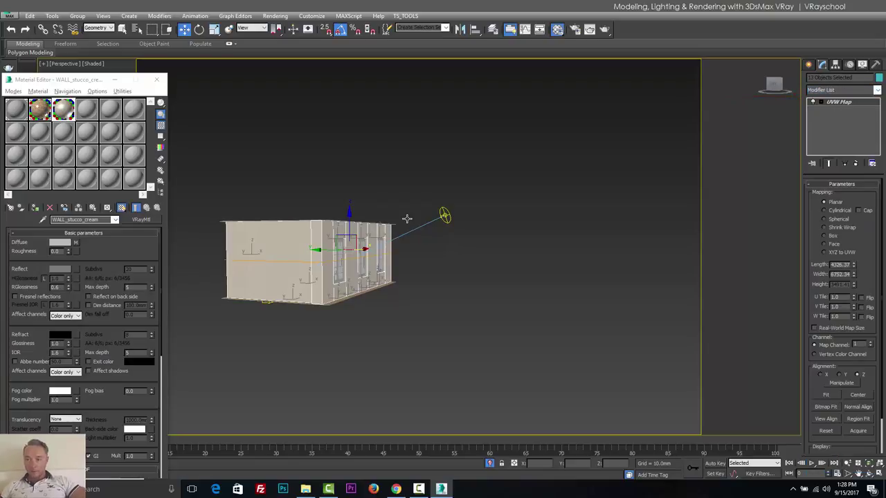
{"action": "left_click", "coordinate": [824, 236]}
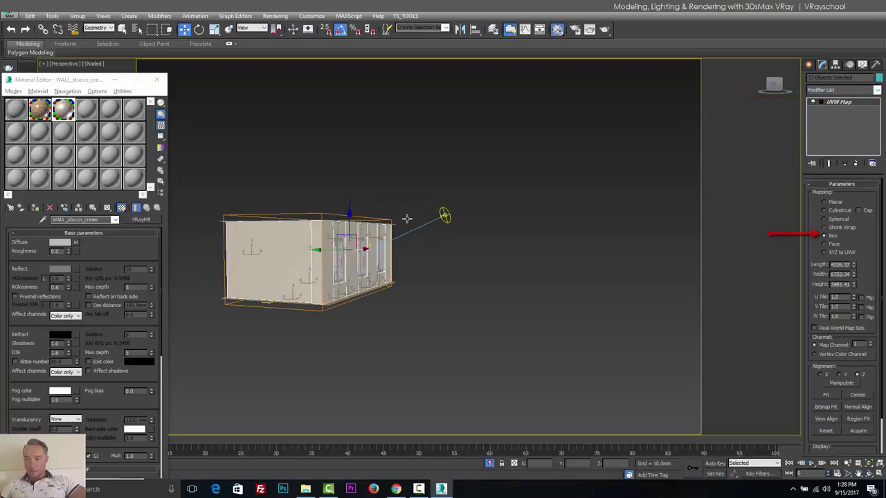
{"action": "left_click", "coordinate": [815, 328]}
{"action": "middle_click_drag", "start_coordinate": [407, 218], "coordinate": [457, 218], "text": "alt"}
{"action": "scroll", "coordinate": [406, 219], "scroll_direction": "up", "scroll_amount": 5}
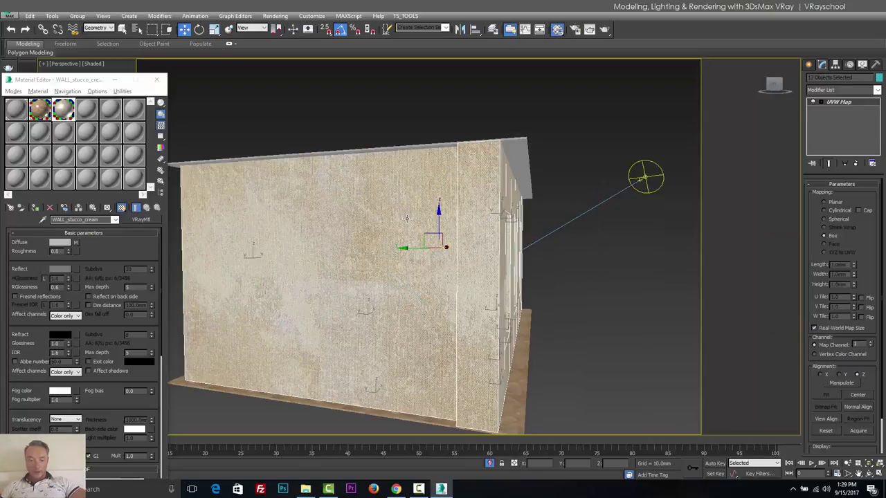
{"action": "key", "text": "c"}
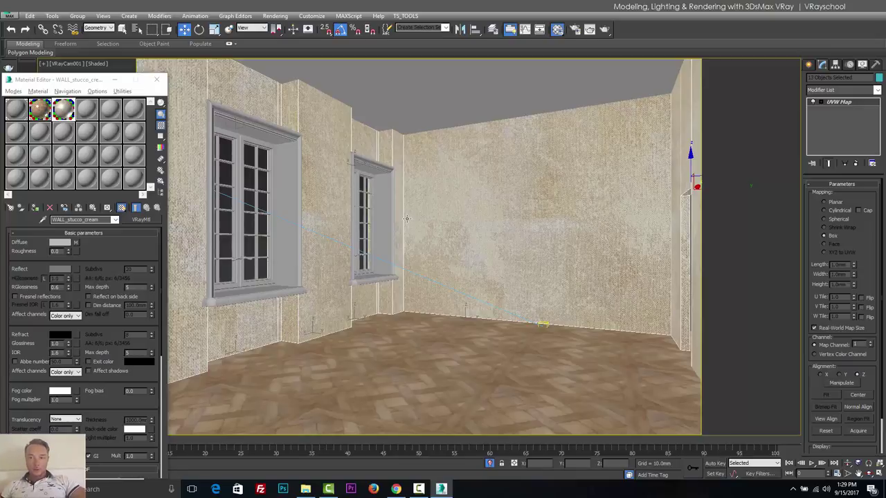
Step: Load CEILING_white_stucco into the fourth material slot and apply it to the ceiling with generated mapping coordinates and real-world map size
{"action": "key", "text": "ctrl+z"}
{"action": "key", "text": "ctrl+y"}
{"action": "key", "text": "ctrl+z"}
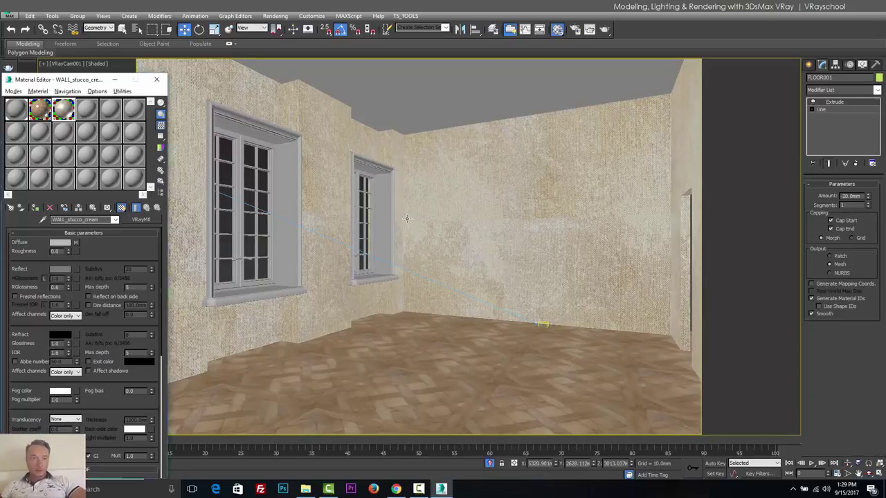
{"action": "key", "text": "Right"}
{"action": "left_click", "coordinate": [140, 220]}
{"action": "scroll", "coordinate": [527, 256], "scroll_direction": "up", "scroll_amount": 6}
{"action": "scroll", "coordinate": [527, 256], "scroll_direction": "up", "scroll_amount": 12}
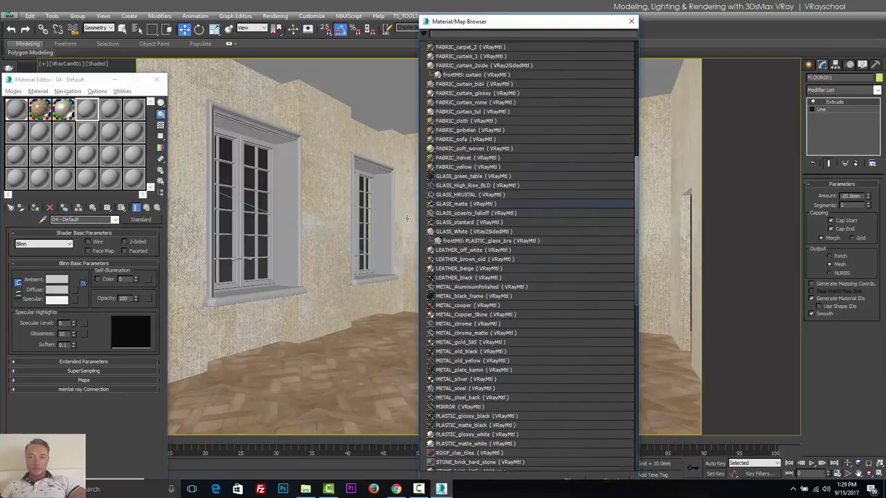
{"action": "scroll", "coordinate": [529, 256], "scroll_direction": "up", "scroll_amount": 7}
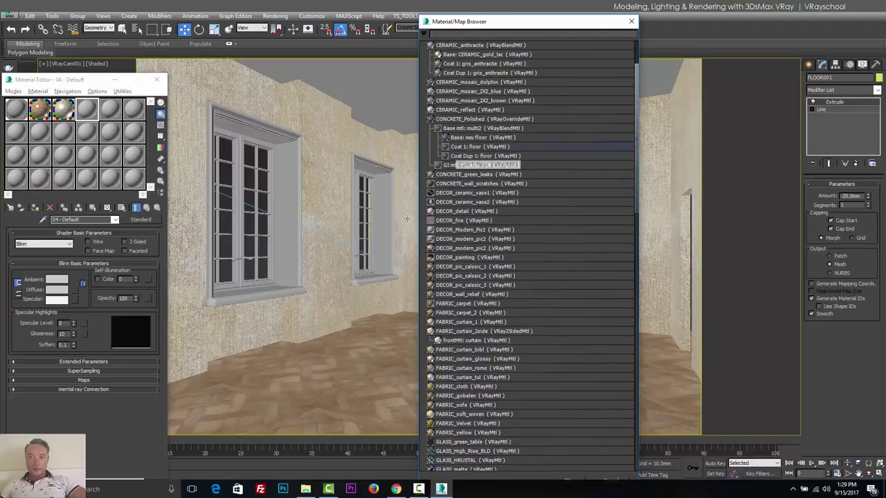
{"action": "scroll", "coordinate": [530, 256], "scroll_direction": "up", "scroll_amount": 1}
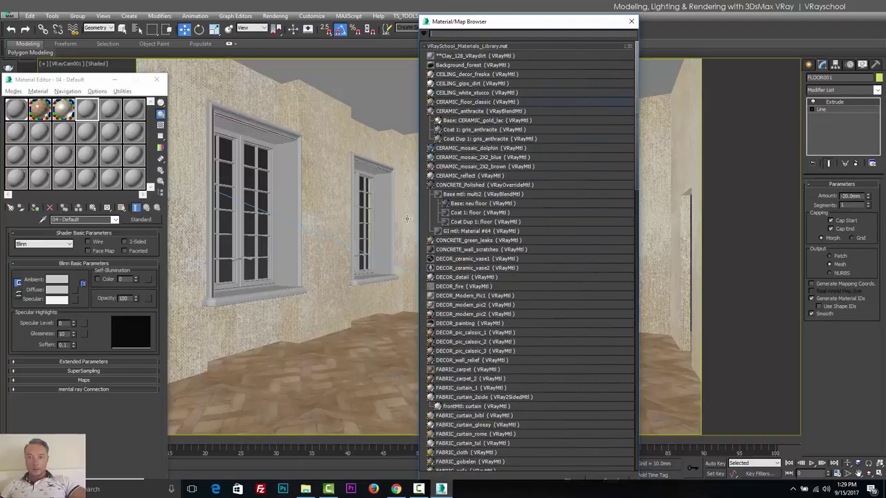
{"action": "left_click", "coordinate": [476, 92]}
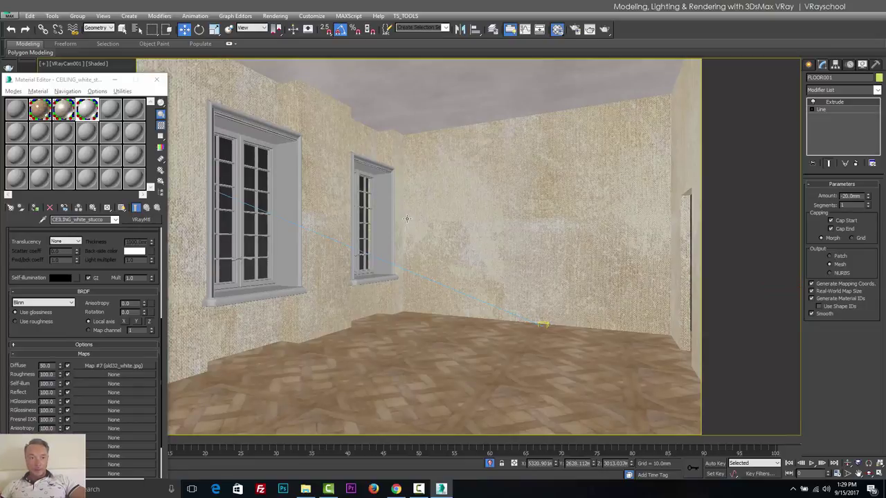
Step: Render the camera view with V-Ray and make the render buckets follow the mouse in the frame buffer
{"action": "left_click_drag", "start_coordinate": [101, 81], "coordinate": [727, 101]}
{"action": "key", "text": "shift+q"}
{"action": "key", "text": "Return"}
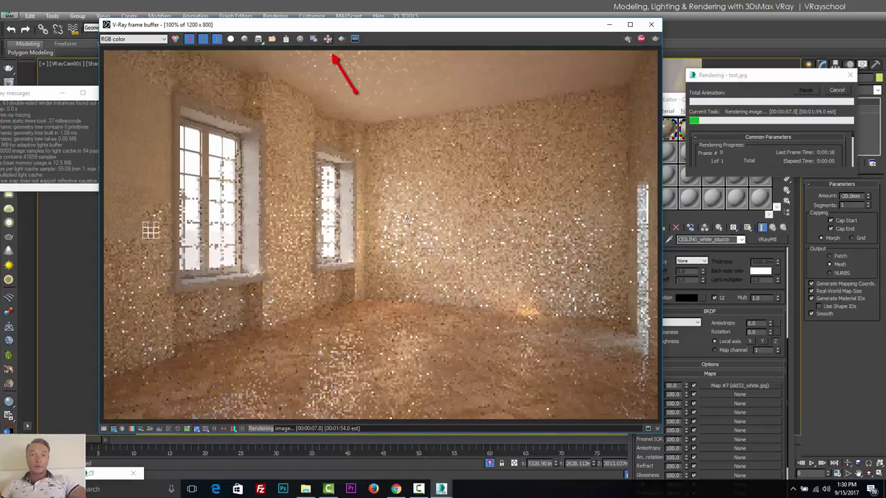
{"action": "left_click", "coordinate": [327, 38]}
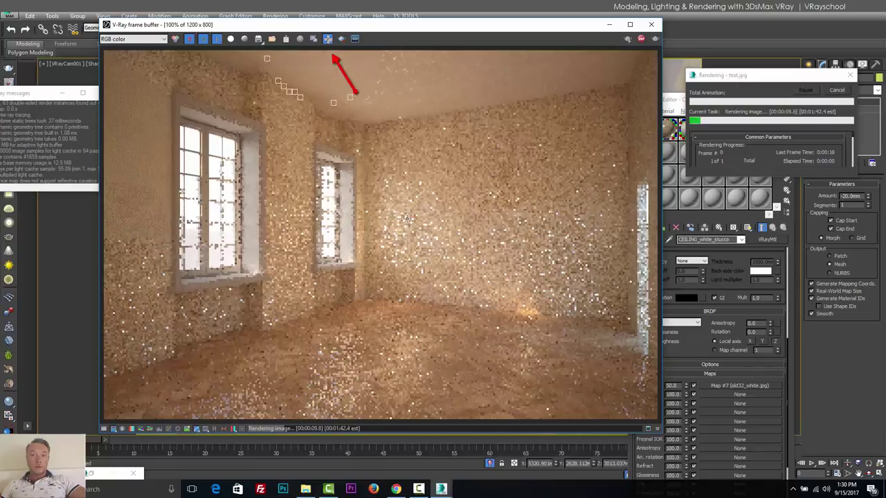
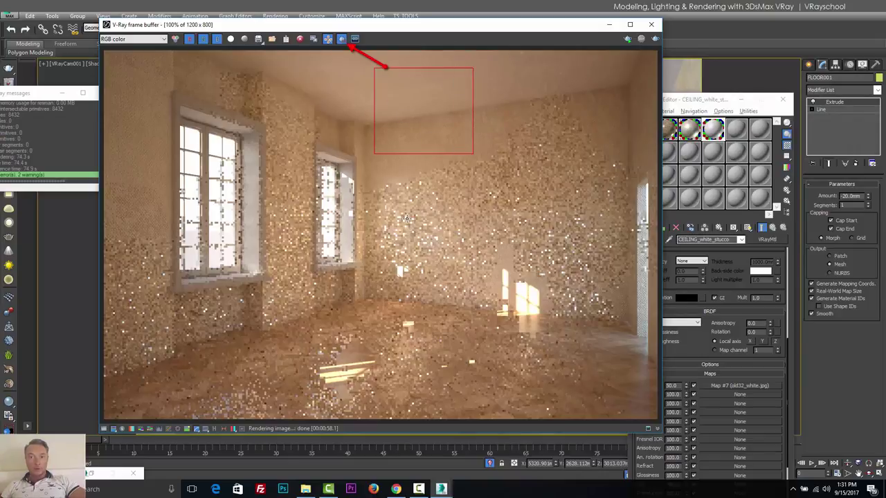
Step: Set the V-Ray color mapping type to Exponential in the render settings
{"action": "left_click_drag", "start_coordinate": [524, 27], "coordinate": [593, 98]}
{"action": "key", "text": "F10"}
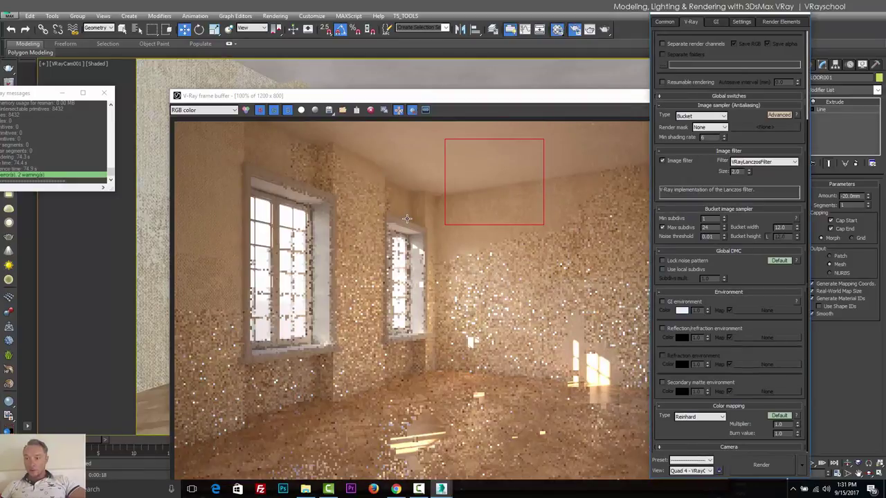
{"action": "left_click", "coordinate": [700, 416]}
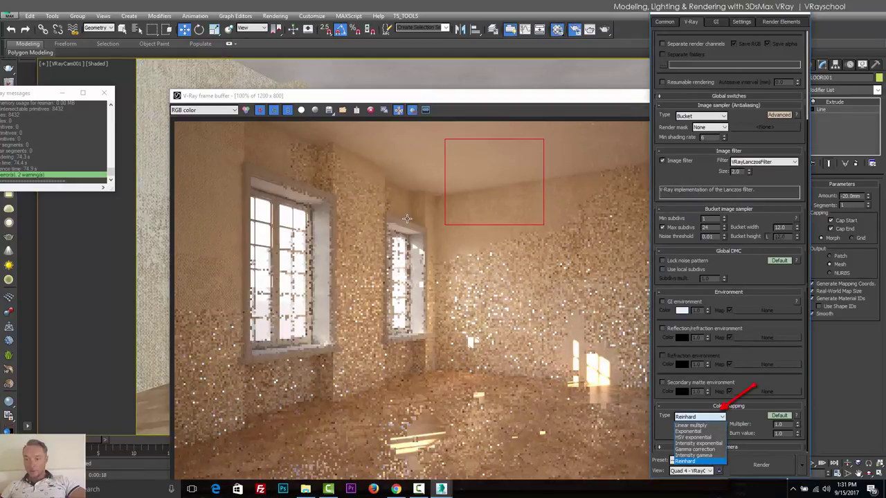
{"action": "left_click", "coordinate": [688, 431]}
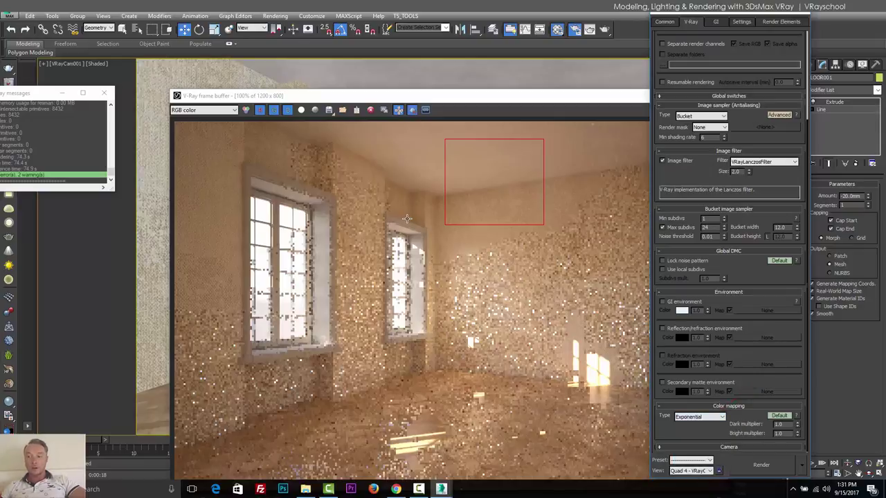
Step: Re-render the region where the ceiling meets the far wall, overwriting test.jpg, and close the frame buffer and render settings
{"action": "left_click", "coordinate": [761, 465]}
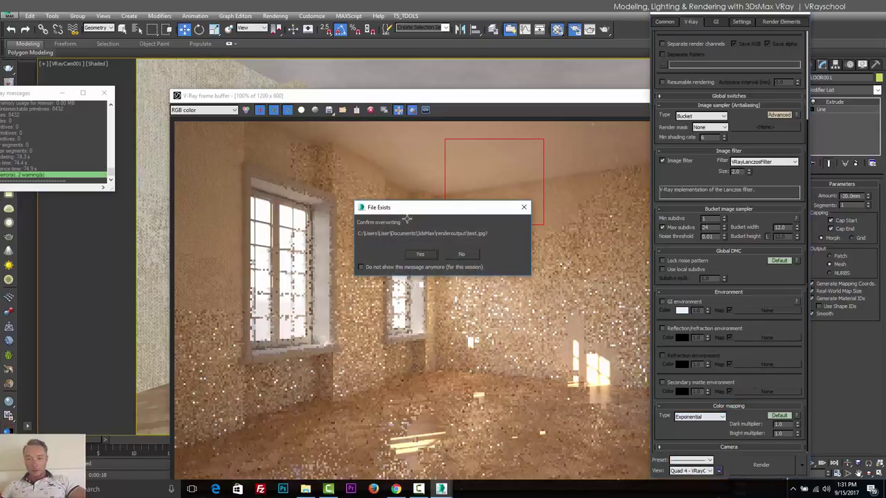
{"action": "key", "text": "Return"}
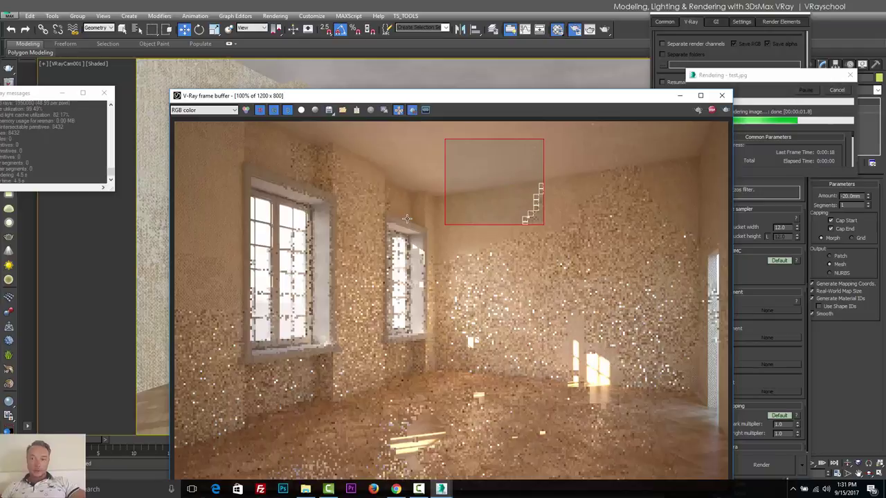
{"action": "left_click", "coordinate": [406, 219]}
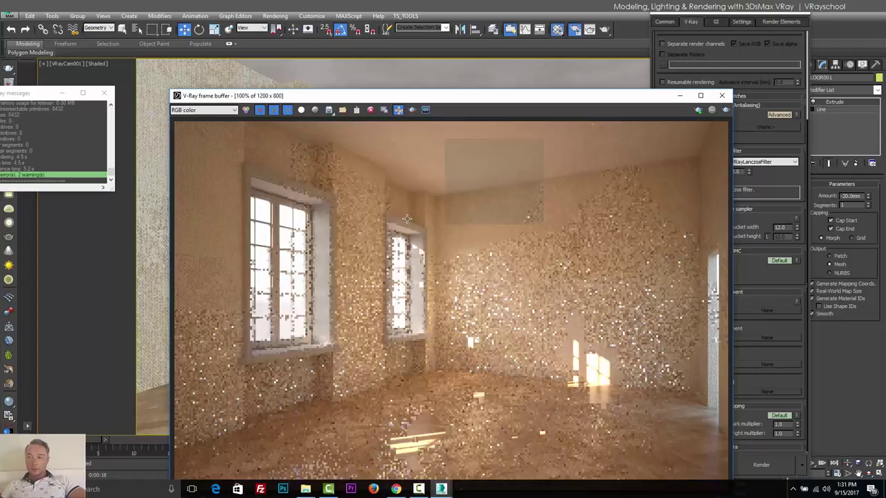
{"action": "left_click", "coordinate": [722, 96]}
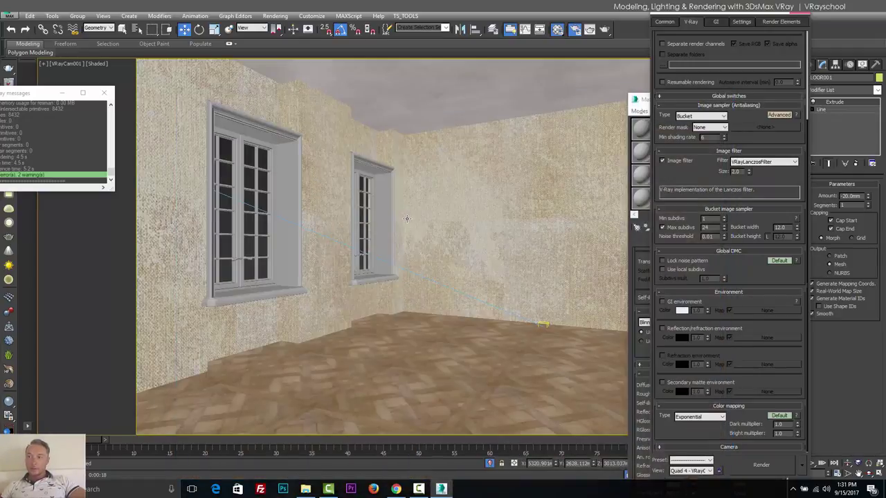
{"action": "key", "text": "F10"}
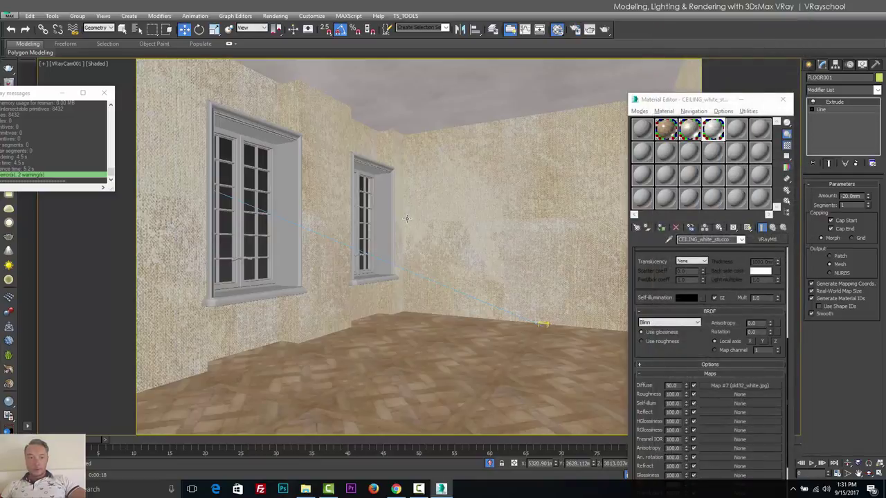
Step: Create a standard sphere about 244 mm in radius on the floor and raise it to mid-height in front of the far wall
{"action": "left_click", "coordinate": [104, 93]}
{"action": "left_click", "coordinate": [808, 65]}
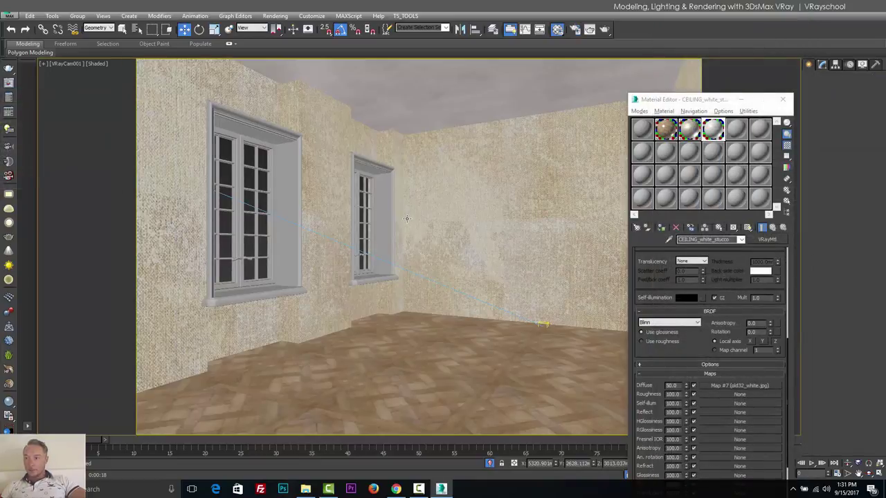
{"action": "left_click", "coordinate": [811, 78]}
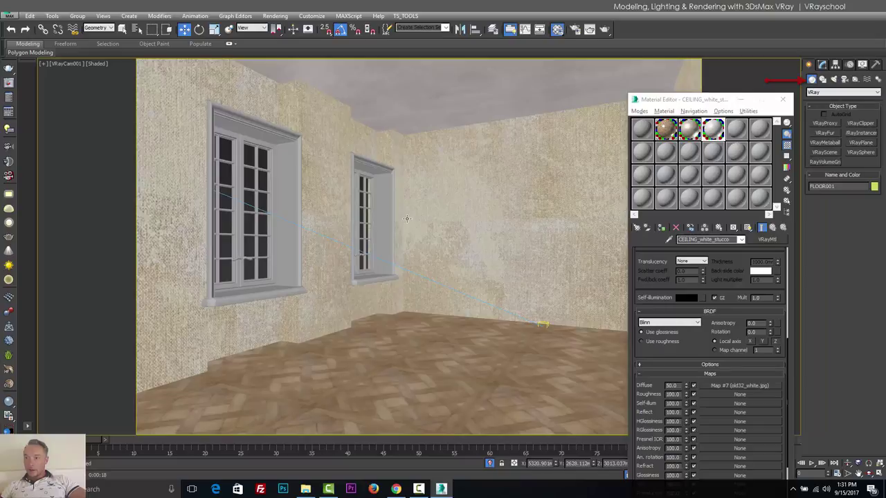
{"action": "left_click", "coordinate": [843, 92]}
{"action": "left_click", "coordinate": [830, 100]}
{"action": "left_click", "coordinate": [824, 133]}
{"action": "left_click_drag", "start_coordinate": [433, 385], "coordinate": [463, 389]}
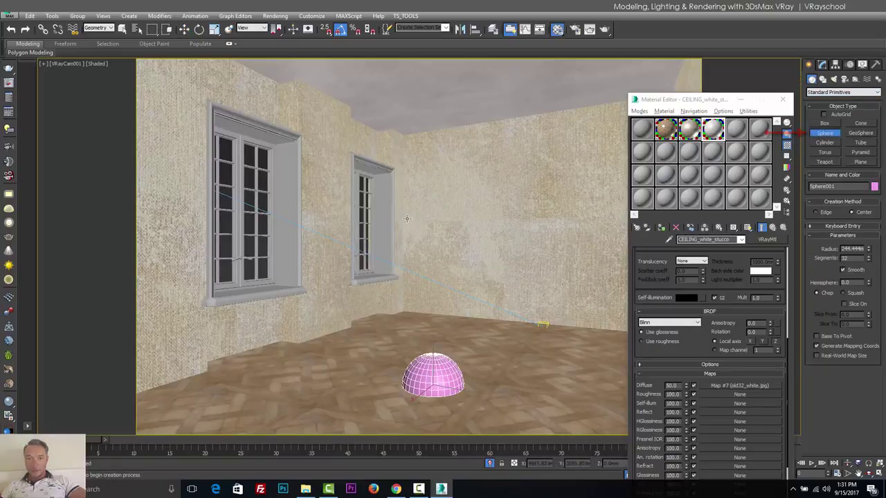
{"action": "key", "text": "w"}
{"action": "left_click_drag", "start_coordinate": [433, 353], "coordinate": [433, 169]}
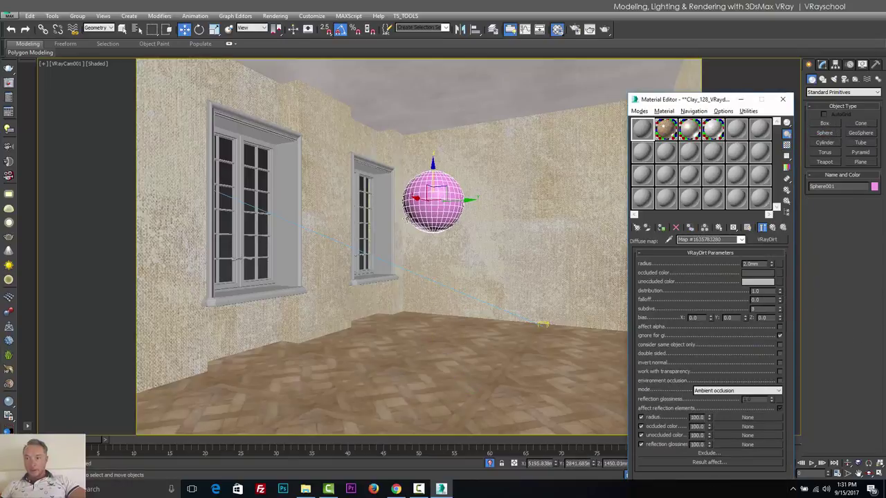
Step: Assign the Clay_128_VRaydirt material to the sphere and lower it slightly to a height of about 1369 mm
{"action": "left_click", "coordinate": [772, 227]}
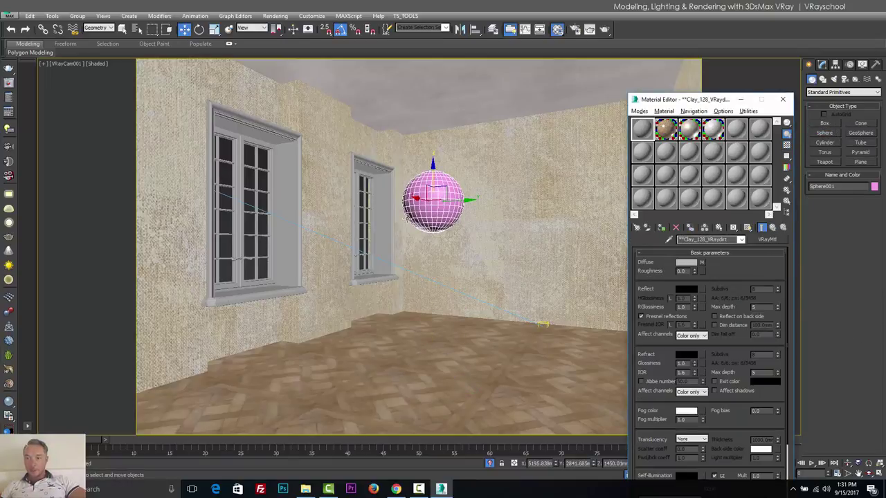
{"action": "left_click", "coordinate": [662, 227]}
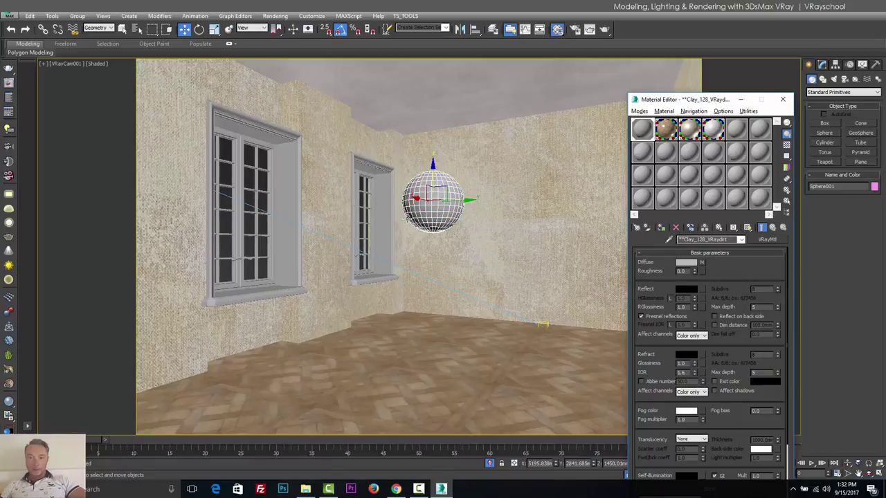
{"action": "left_click_drag", "start_coordinate": [407, 216], "coordinate": [409, 217]}
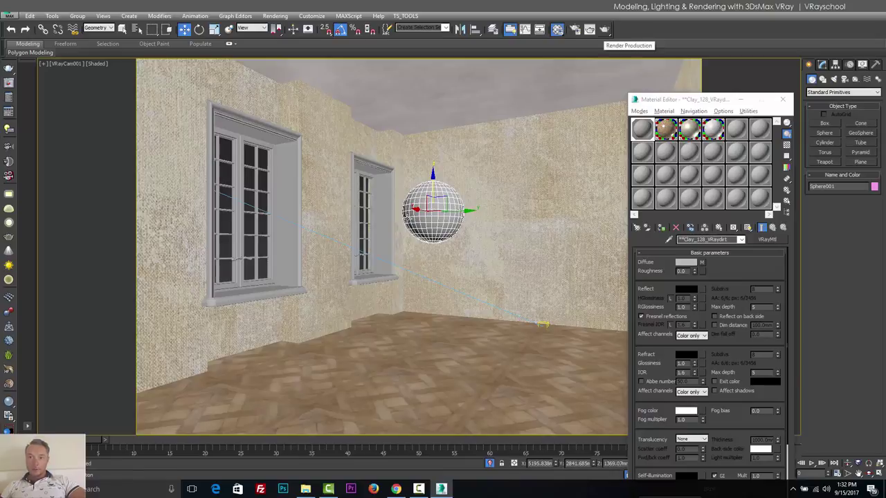
Step: Render the camera view and sample the rendered sphere's color as the custom white balance of VRayCam001
{"action": "left_click", "coordinate": [605, 29]}
{"action": "key", "text": "Return"}
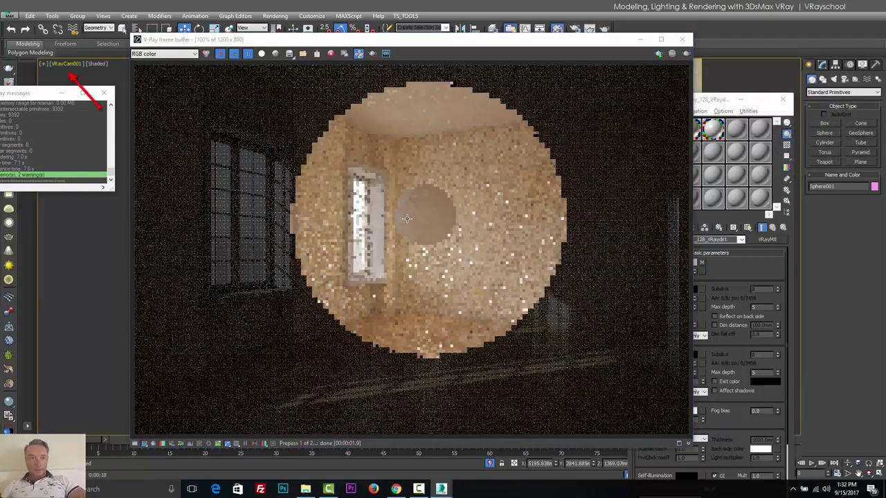
{"action": "left_click", "coordinate": [65, 63]}
{"action": "left_click", "coordinate": [104, 239]}
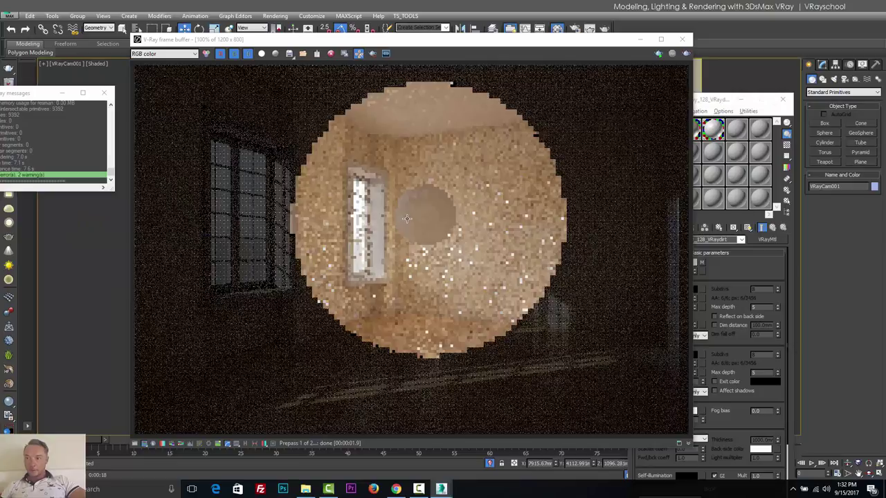
{"action": "left_click", "coordinate": [822, 64]}
{"action": "left_click", "coordinate": [863, 313]}
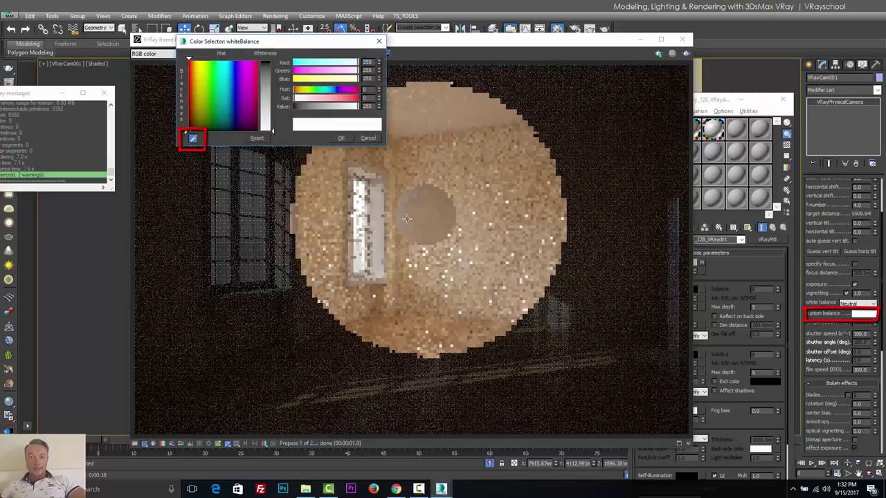
{"action": "left_click", "coordinate": [406, 219]}
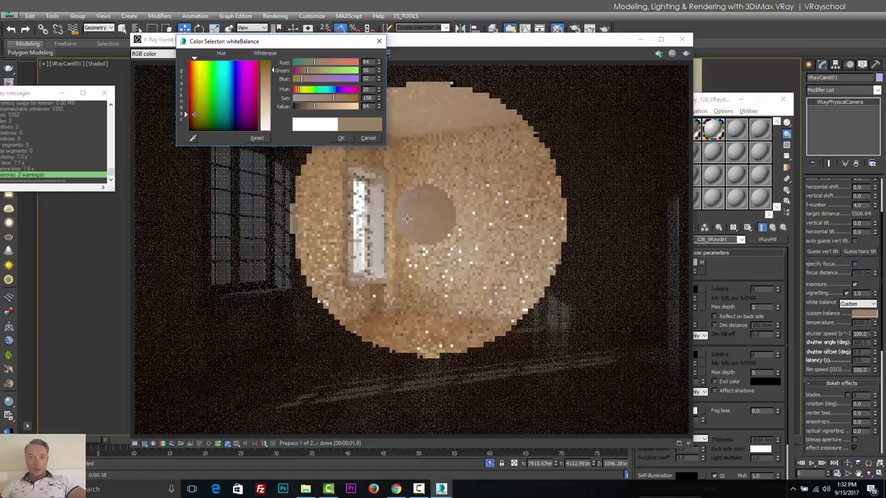
Step: Lighten the sampled custom white balance color to RGB 162, 140, 116 and accept it
{"action": "left_click_drag", "start_coordinate": [273, 69], "coordinate": [273, 83]}
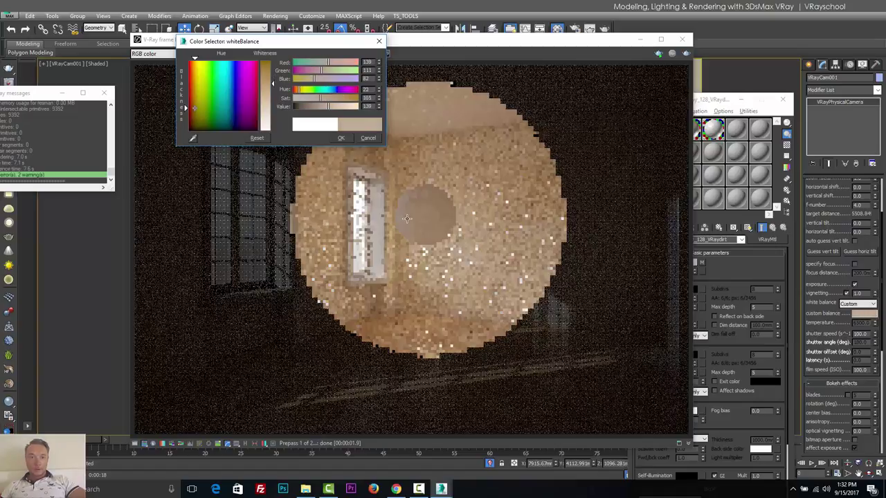
{"action": "left_click_drag", "start_coordinate": [273, 84], "coordinate": [273, 90]}
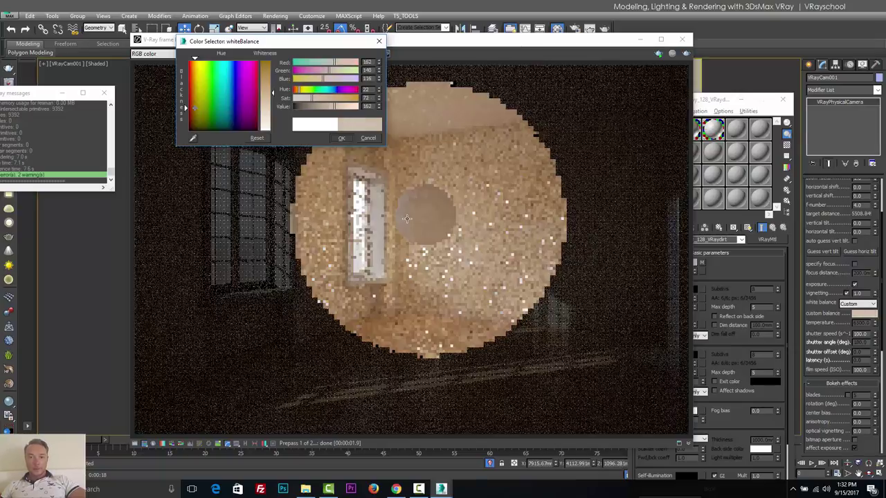
{"action": "key", "text": "Return"}
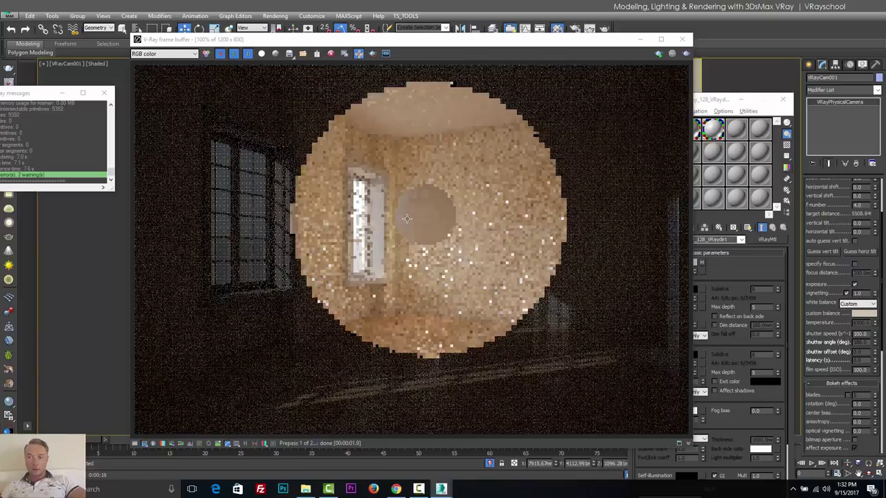
Step: Re-render the camera view with the custom white balance and delete the sphere from the room
{"action": "key", "text": "shift+q"}
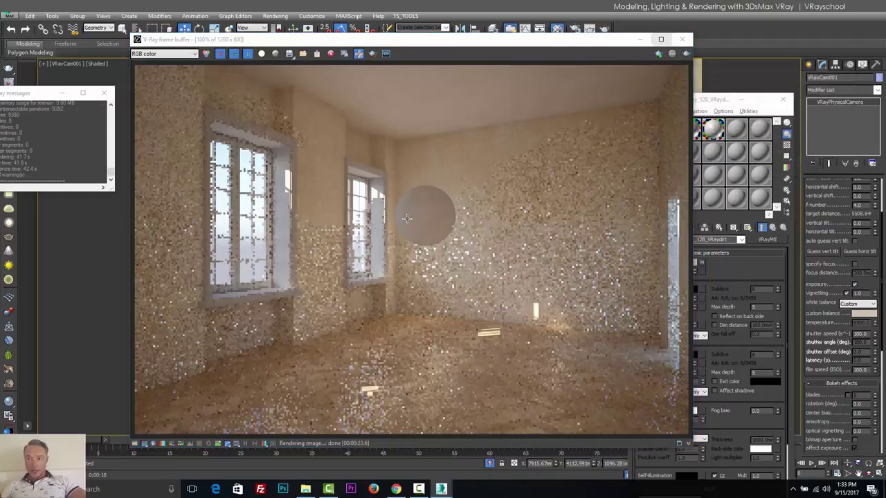
{"action": "left_click", "coordinate": [640, 39]}
{"action": "left_click", "coordinate": [406, 218]}
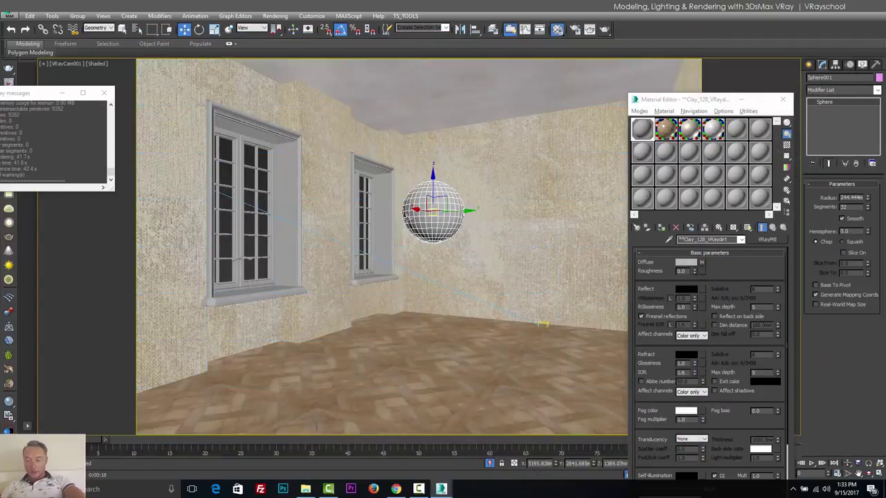
{"action": "key", "text": "Delete"}
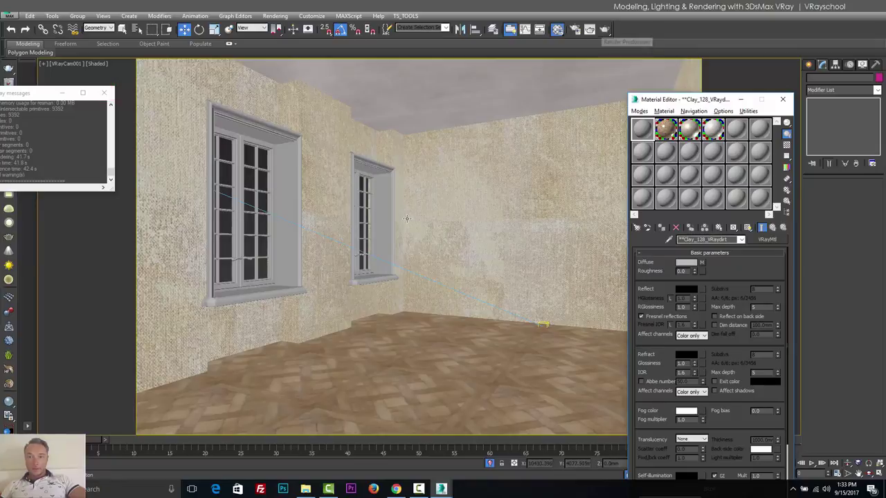
Step: Render the empty room over test.jpg and inspect the far window and wall up close at 200%
{"action": "left_click", "coordinate": [604, 29]}
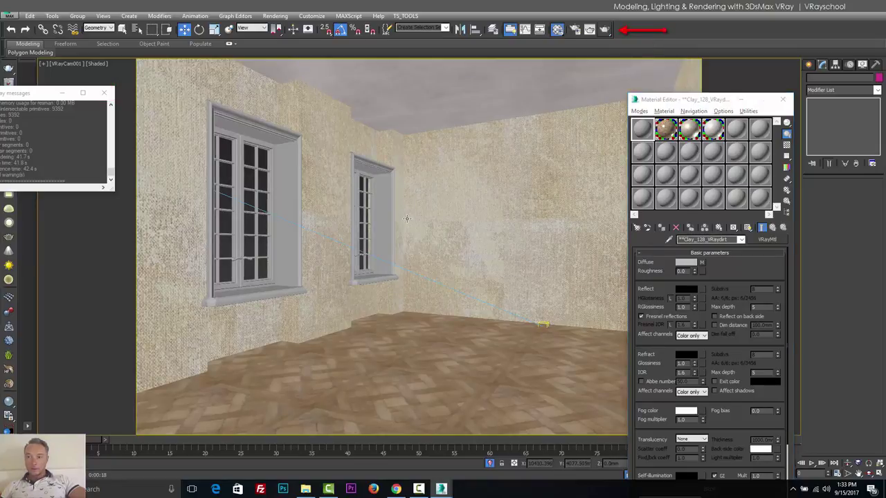
{"action": "key", "text": "Return"}
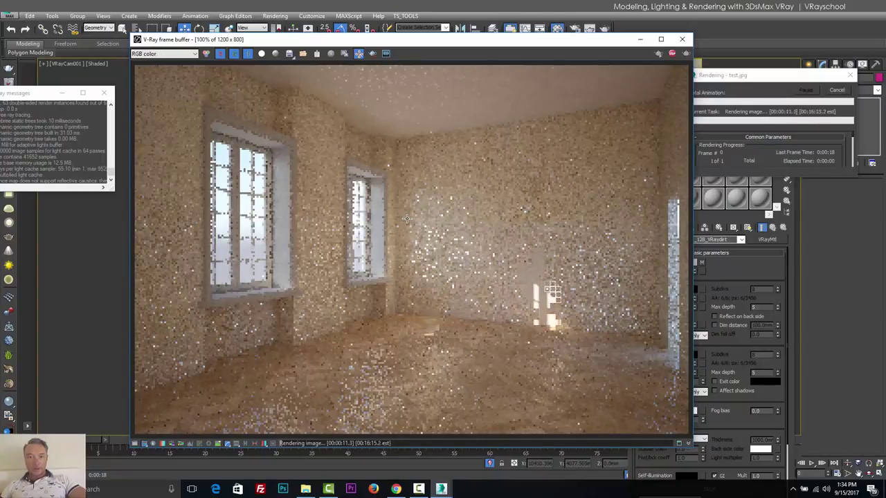
{"action": "scroll", "coordinate": [407, 219], "scroll_direction": "up", "scroll_amount": 1}
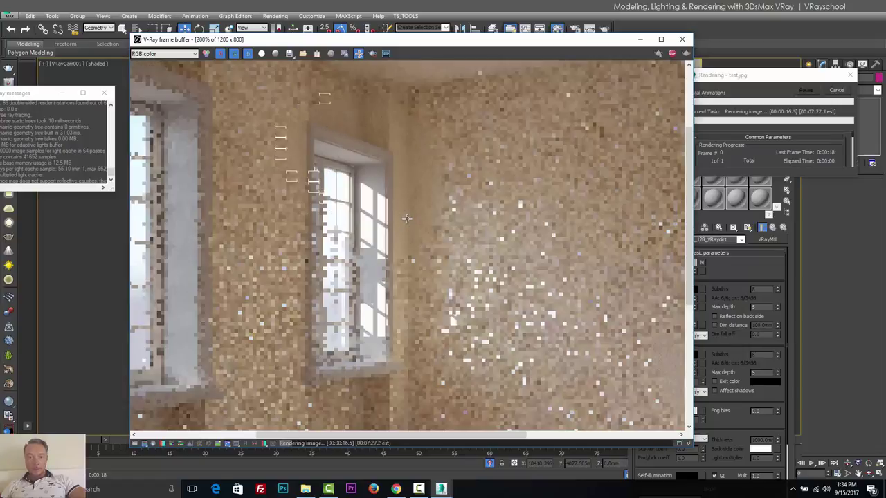
{"action": "scroll", "coordinate": [407, 219], "scroll_direction": "down", "scroll_amount": 1}
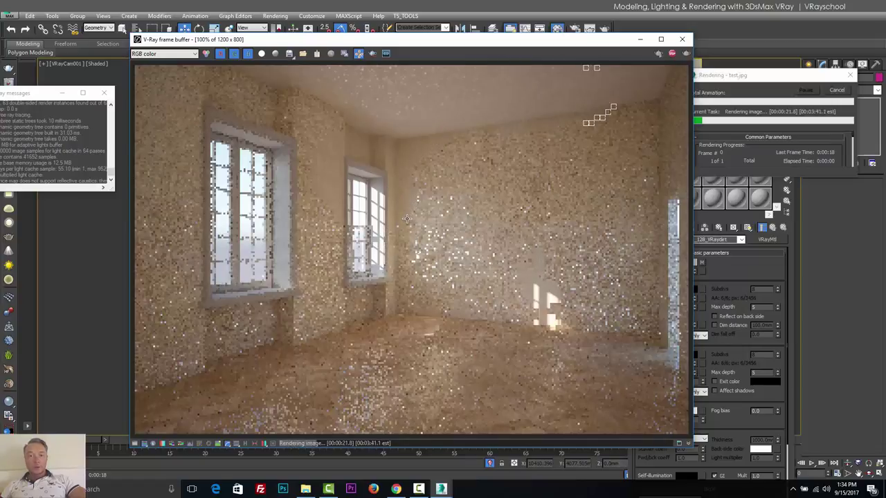